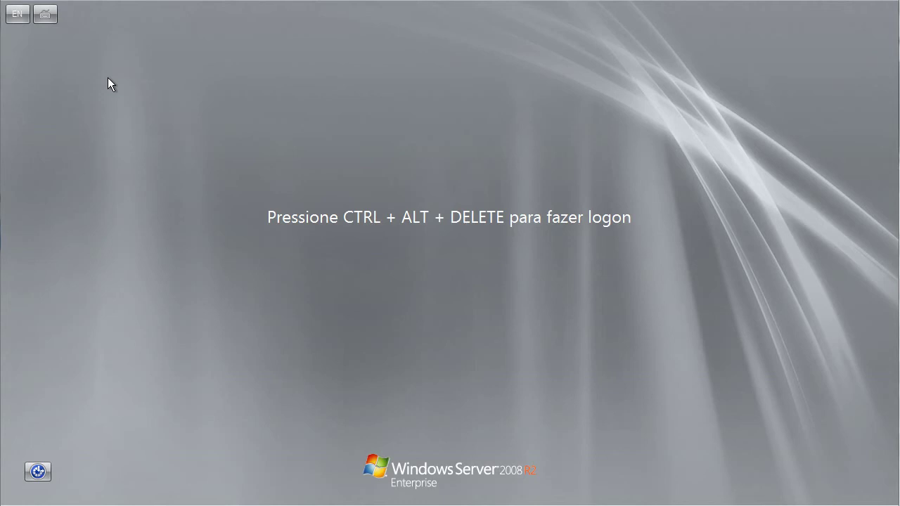
- Sign in to the server as administrator via Ctrl+Alt+Del and the account password
{"action": "key", "text": "ctrl+Home"}
{"action": "left_click", "coordinate": [69, 95]}
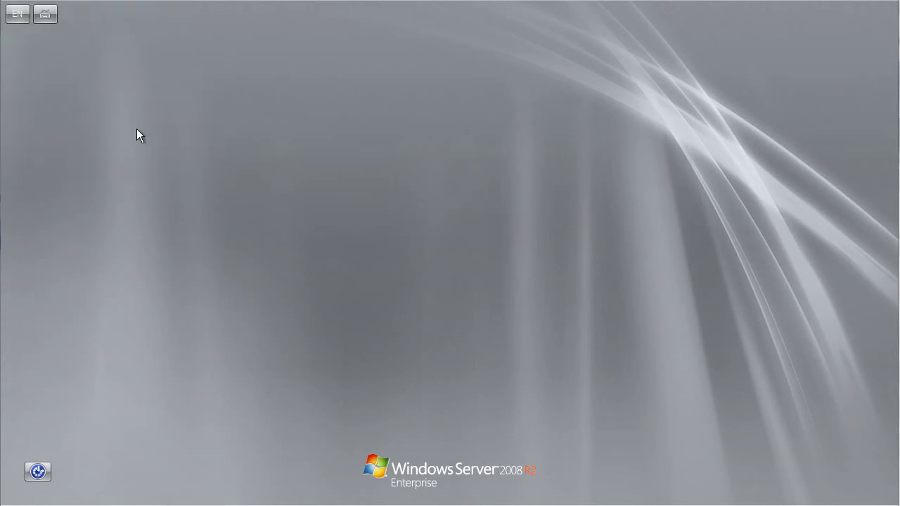
{"action": "type", "text": "*********"}
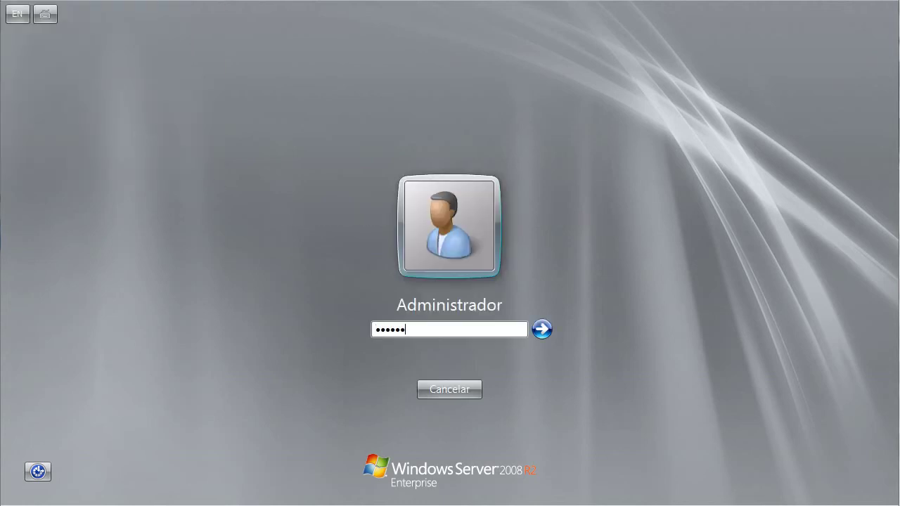
{"action": "key", "text": "Return"}
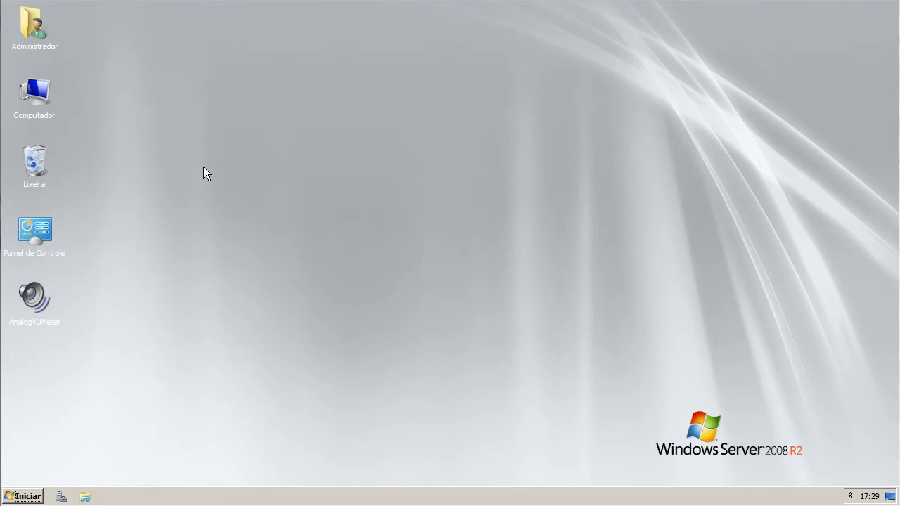
- Launch Server Manager from Ferramentas Administrativas and view its Roles page showing 0 of 17 installed
{"action": "left_click", "coordinate": [19, 496]}
{"action": "left_click", "coordinate": [64, 454]}
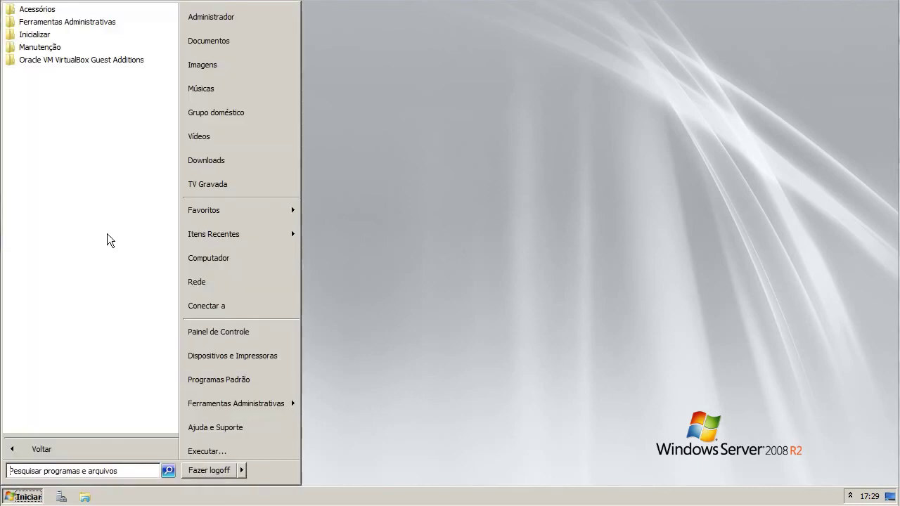
{"action": "left_click", "coordinate": [79, 23]}
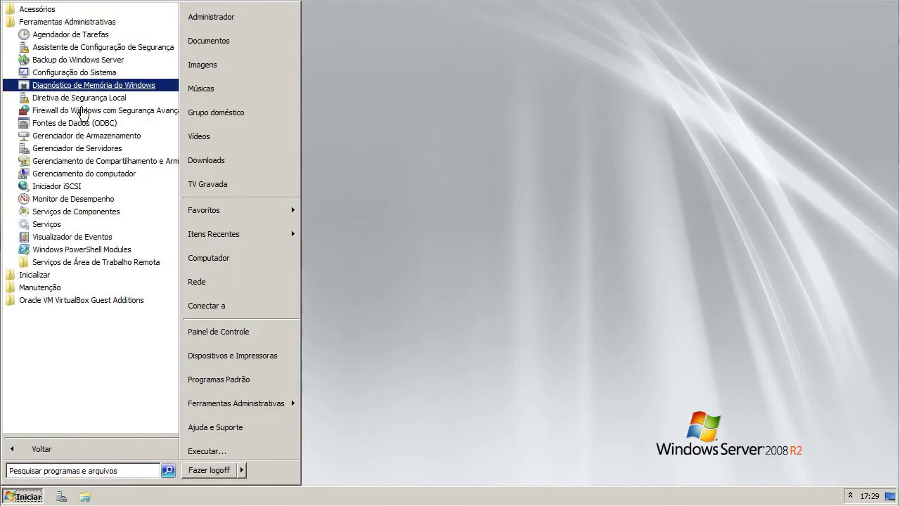
{"action": "left_click", "coordinate": [82, 148]}
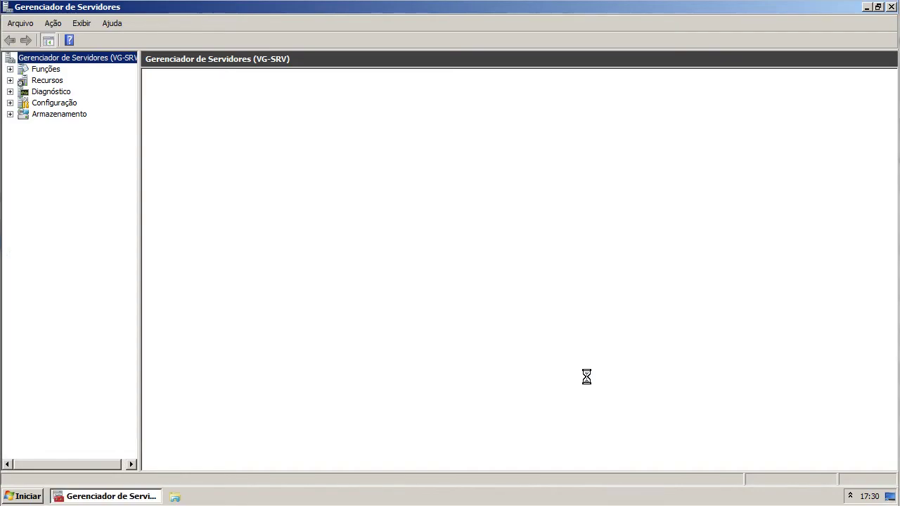
{"action": "left_click", "coordinate": [47, 70]}
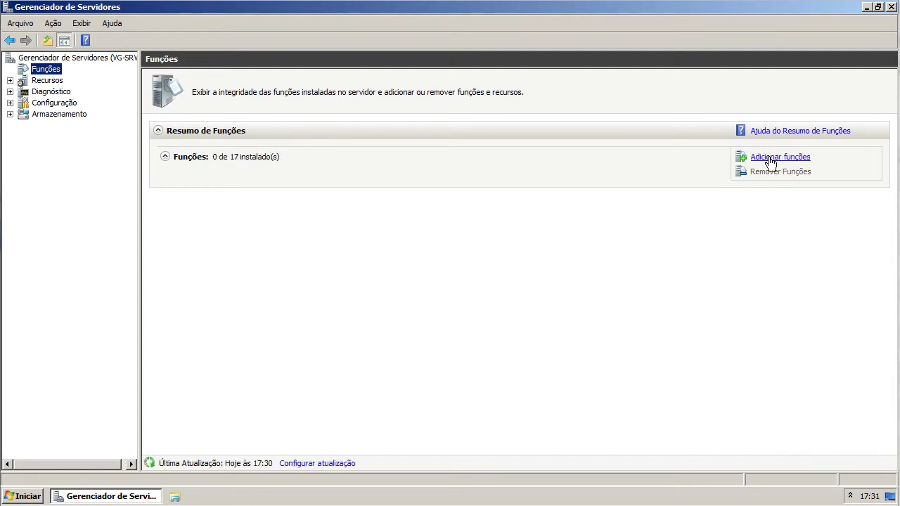
- Start the Add Roles Wizard and select the Remote Desktop Services role
{"action": "left_click", "coordinate": [770, 159]}
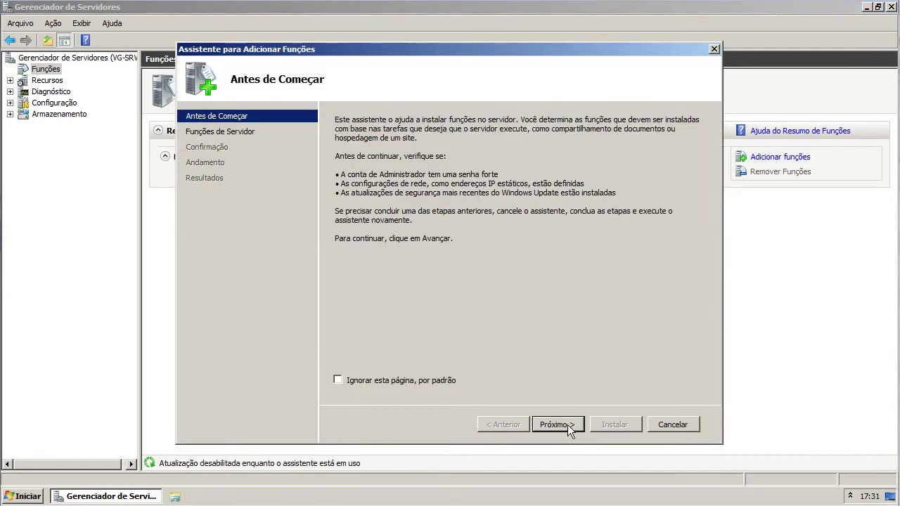
{"action": "left_click", "coordinate": [567, 425]}
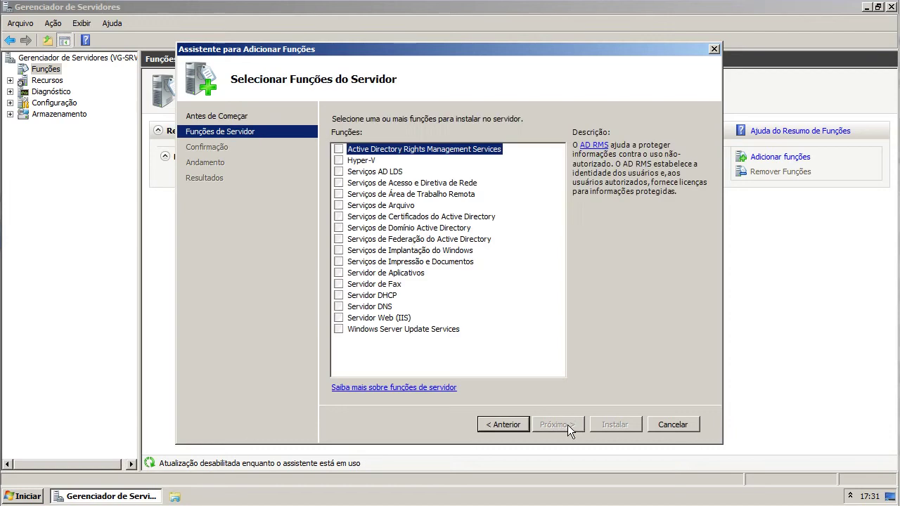
{"action": "left_click", "coordinate": [339, 195]}
{"action": "left_click", "coordinate": [554, 424]}
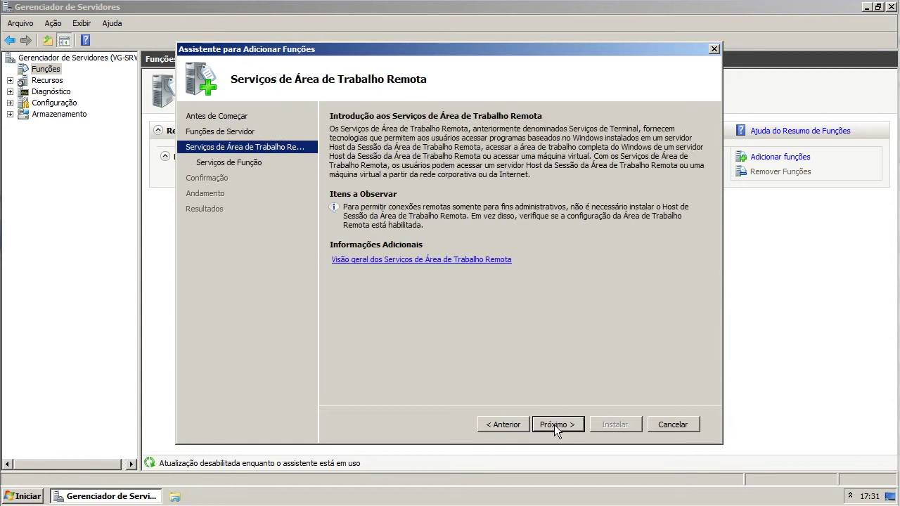
{"action": "left_click", "coordinate": [554, 425]}
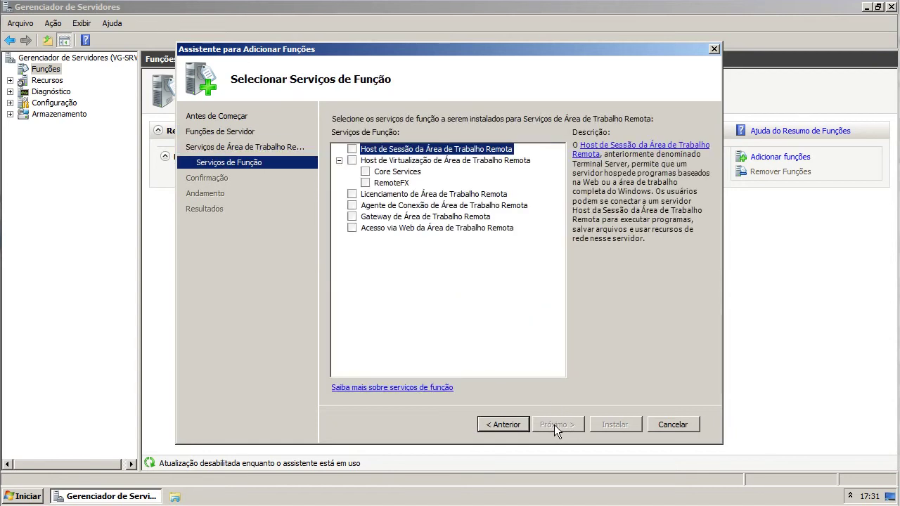
- Include Session Host and Licensing role services and choose not to require Network Level Authentication
{"action": "left_click", "coordinate": [352, 149]}
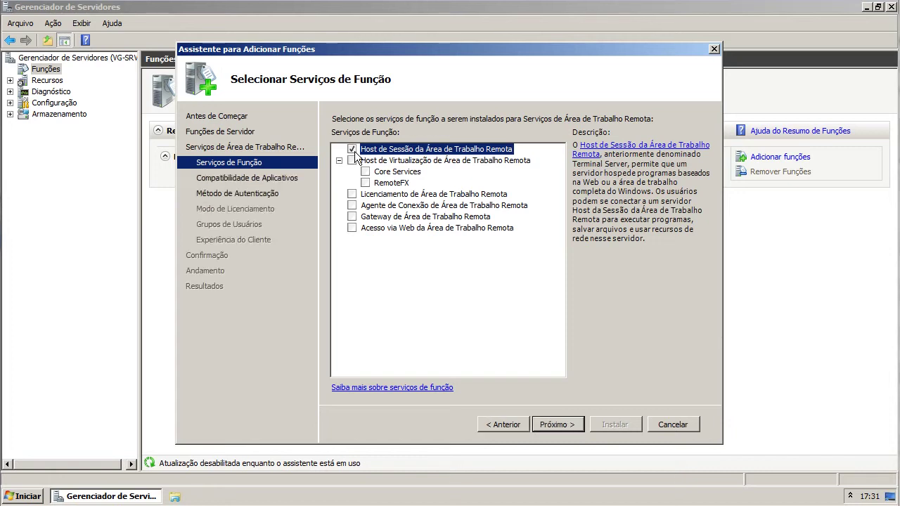
{"action": "left_click", "coordinate": [352, 195]}
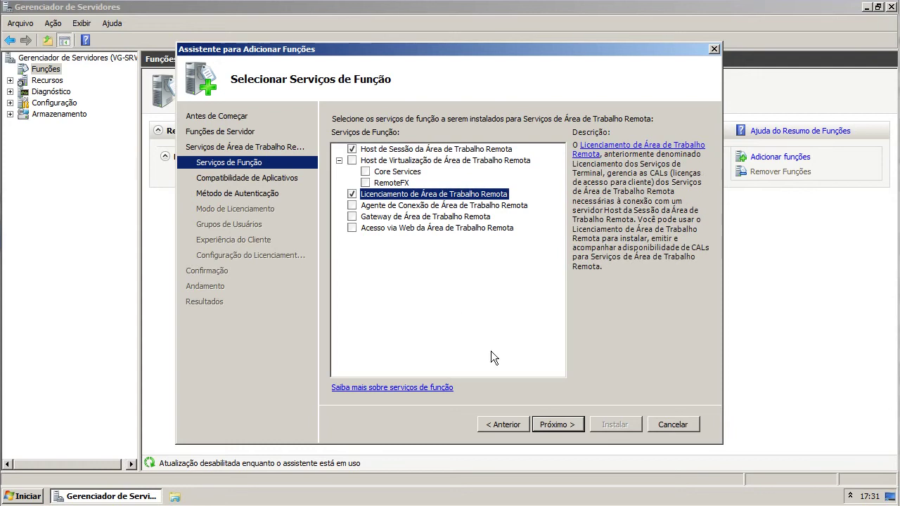
{"action": "left_click", "coordinate": [575, 427]}
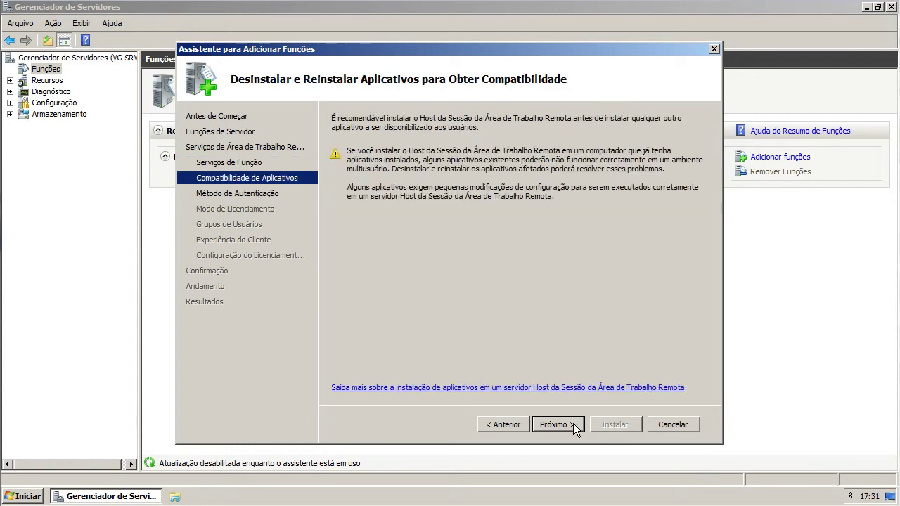
{"action": "left_click", "coordinate": [573, 425]}
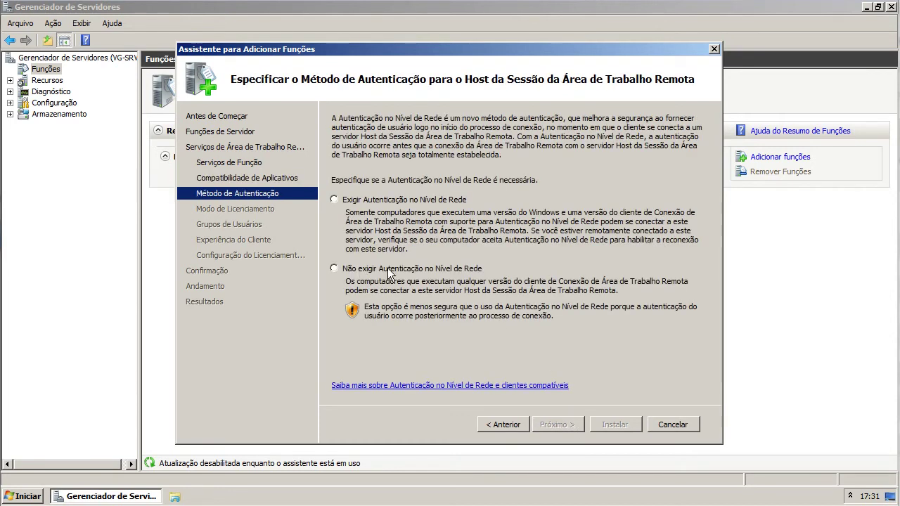
{"action": "left_click", "coordinate": [469, 271]}
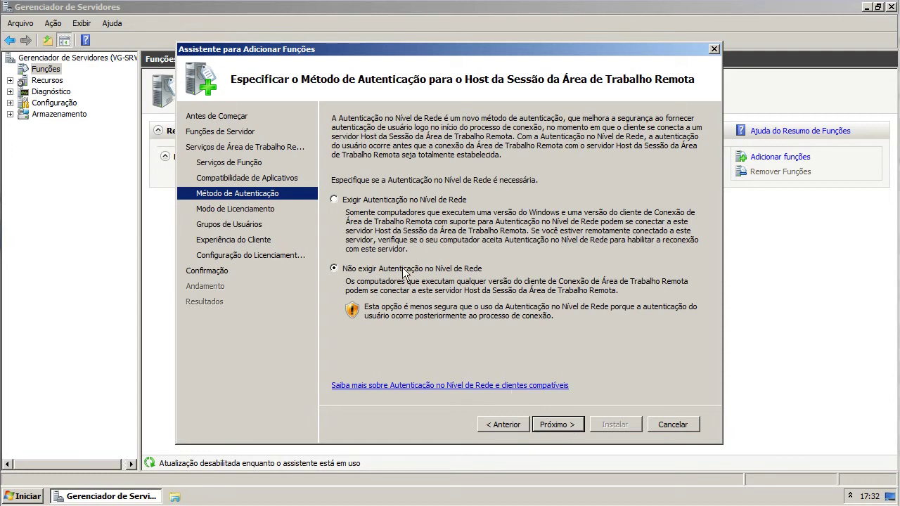
- Set the licensing mode to Por Dispositivo and proceed to the allowed user groups
{"action": "left_click", "coordinate": [559, 427]}
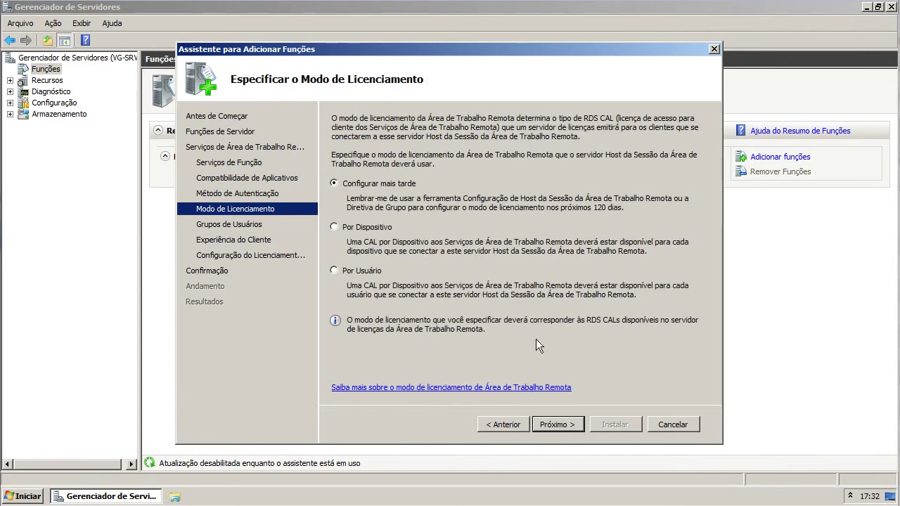
{"action": "left_click", "coordinate": [335, 226]}
{"action": "left_click", "coordinate": [561, 426]}
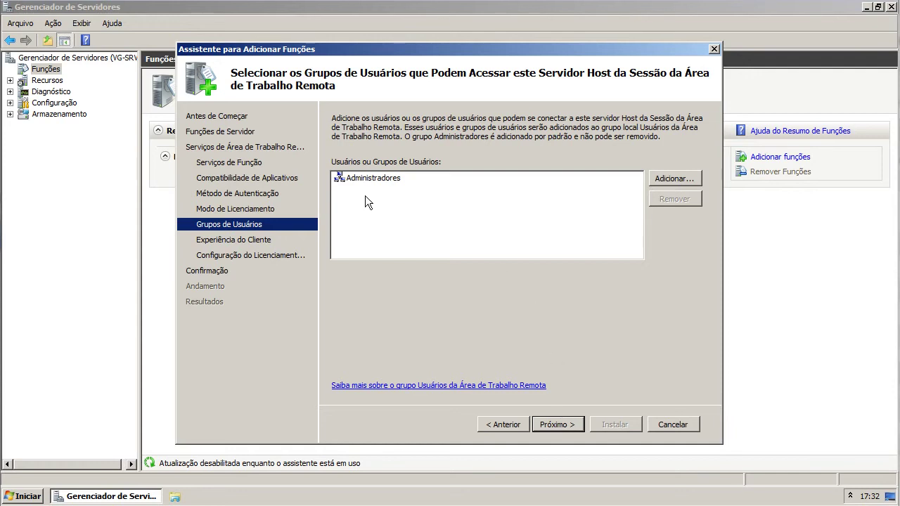
- Browse local users and groups in the advanced search, then cancel without adding anyone
{"action": "left_click", "coordinate": [362, 178]}
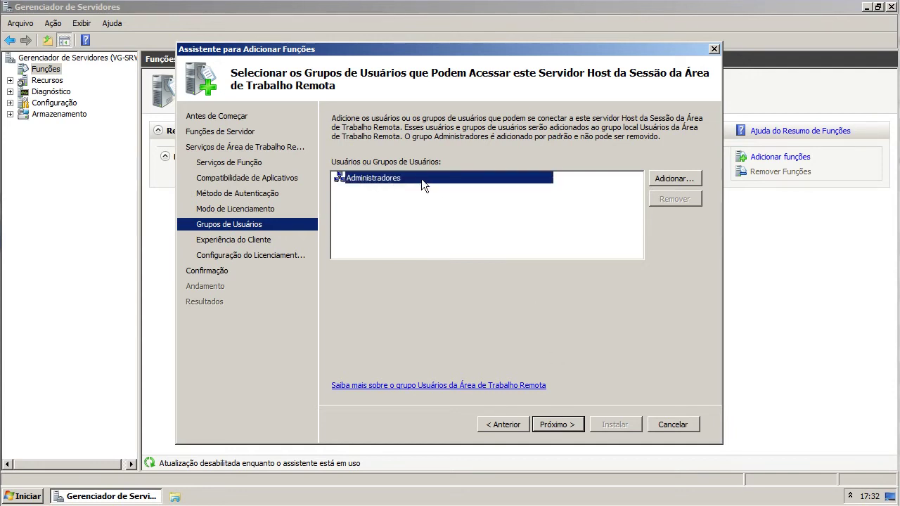
{"action": "left_click", "coordinate": [675, 181]}
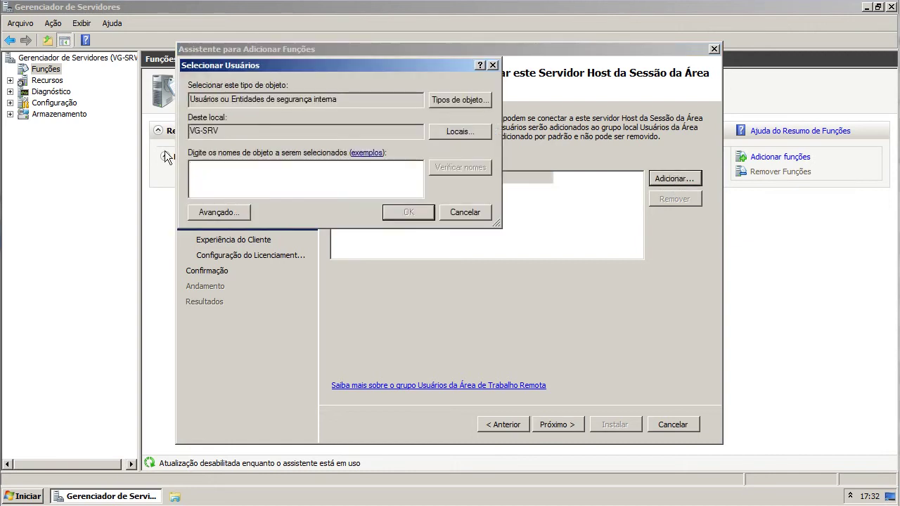
{"action": "left_click", "coordinate": [222, 208]}
{"action": "left_click", "coordinate": [513, 211]}
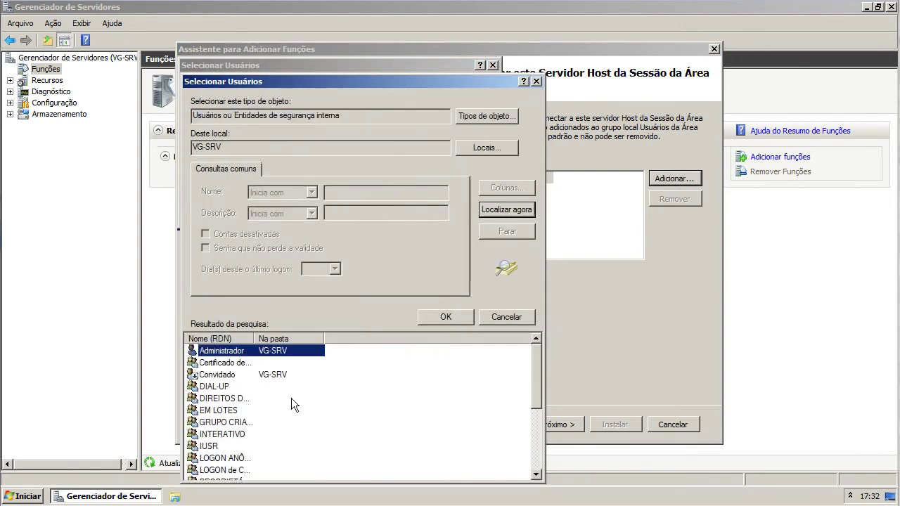
{"action": "scroll", "coordinate": [248, 365], "scroll_direction": "down", "scroll_amount": 4}
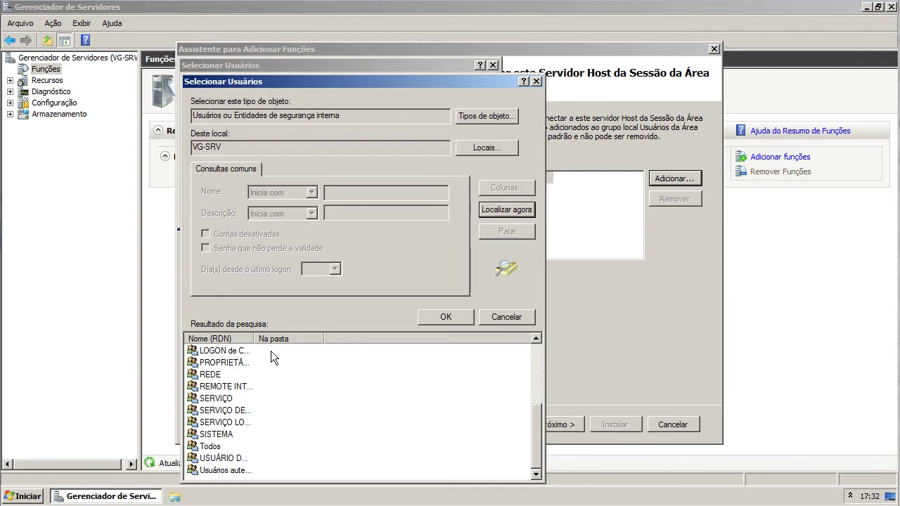
{"action": "scroll", "coordinate": [260, 359], "scroll_direction": "up", "scroll_amount": 4}
{"action": "left_click", "coordinate": [508, 318]}
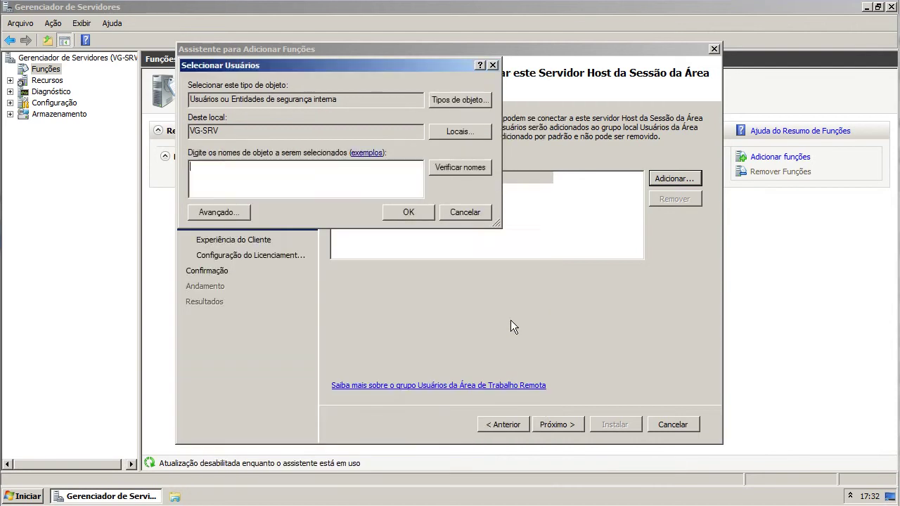
{"action": "left_click", "coordinate": [452, 208]}
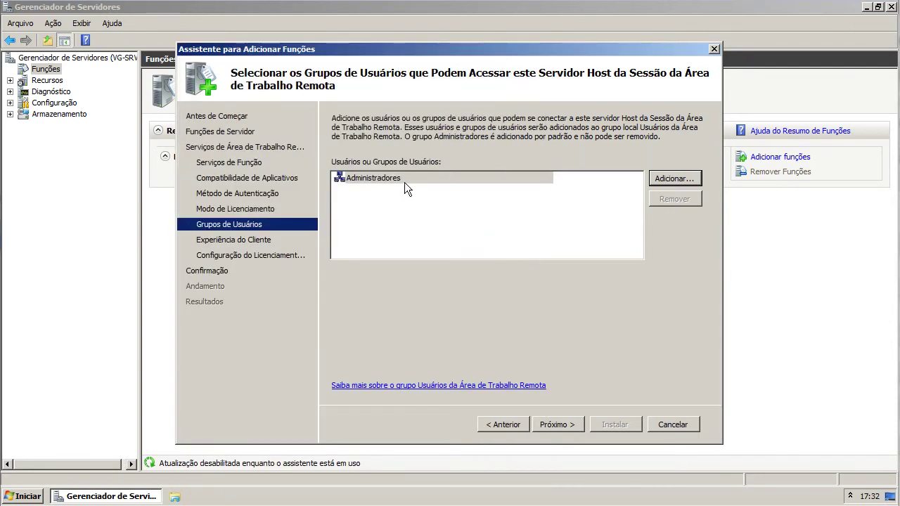
- Keep Administradores as the only allowed group and continue to client experience
{"action": "left_click", "coordinate": [404, 182]}
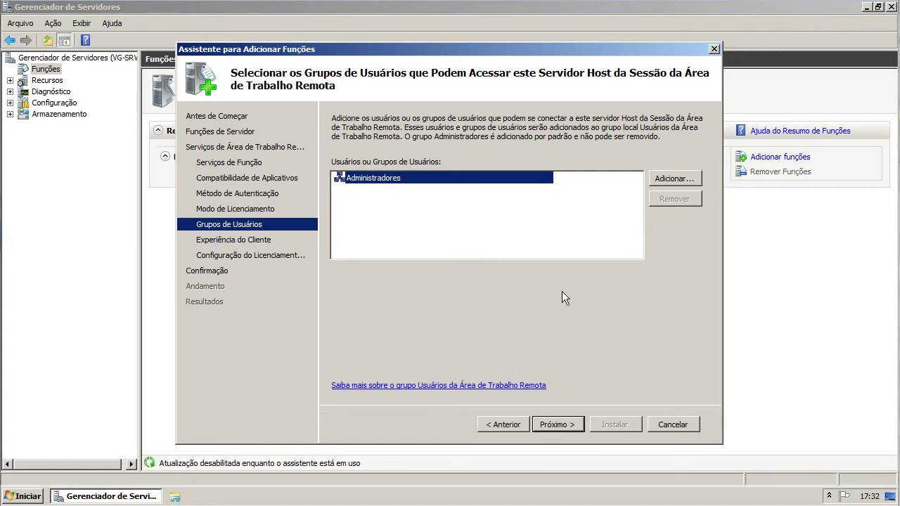
{"action": "left_click", "coordinate": [432, 218]}
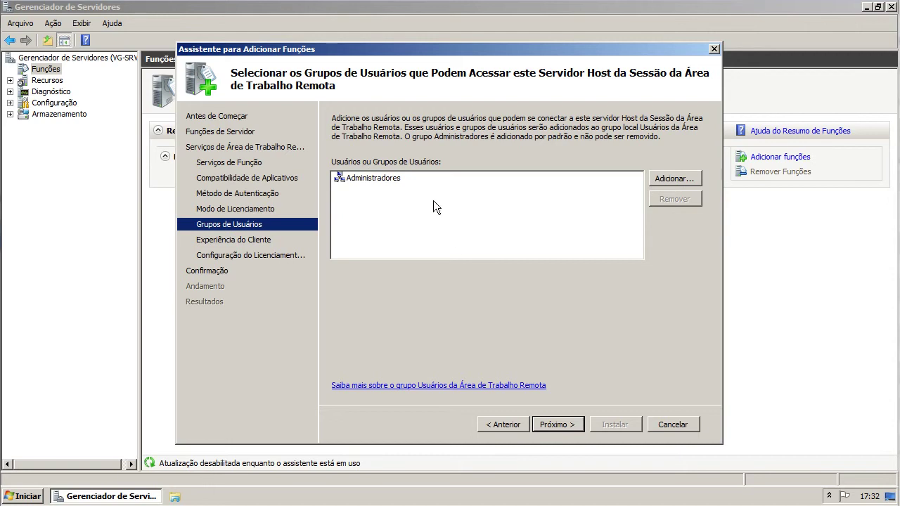
{"action": "left_click", "coordinate": [393, 181]}
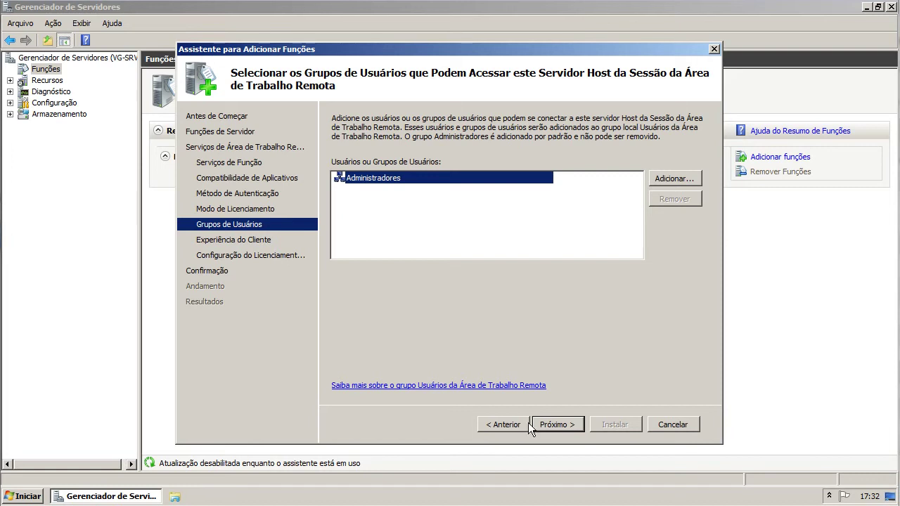
{"action": "left_click", "coordinate": [564, 424]}
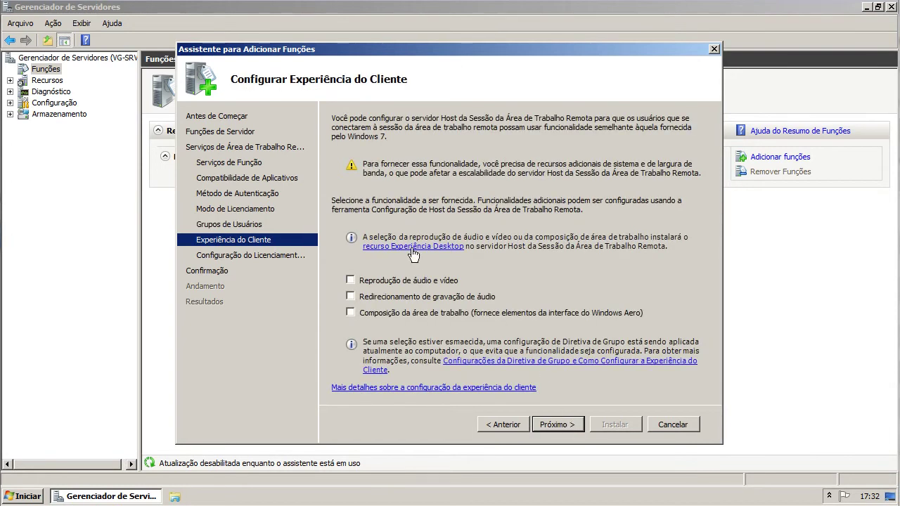
- Leave audio/video playback off, skip the discovery scope, keep C:\Windows\system32\LServer database path
{"action": "left_click", "coordinate": [351, 279]}
{"action": "left_click", "coordinate": [355, 283]}
{"action": "left_click", "coordinate": [556, 424]}
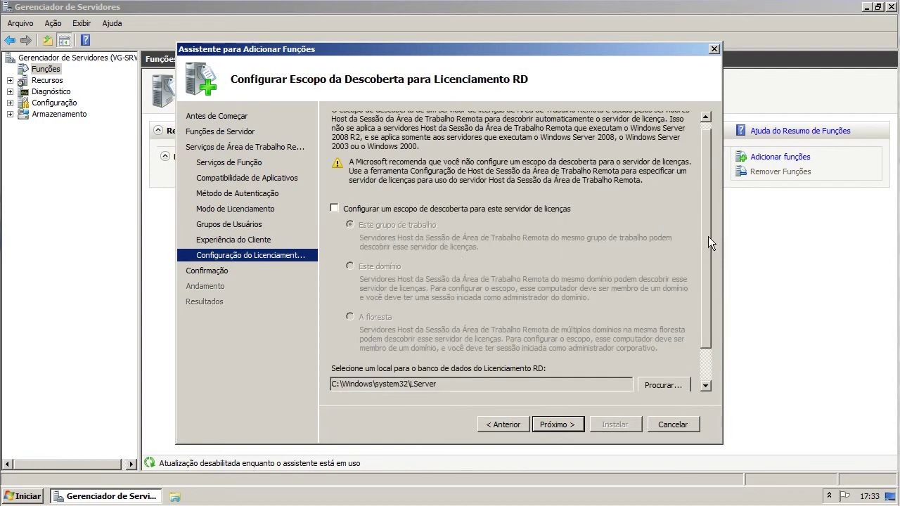
{"action": "scroll", "coordinate": [708, 236], "scroll_direction": "down", "scroll_amount": 2}
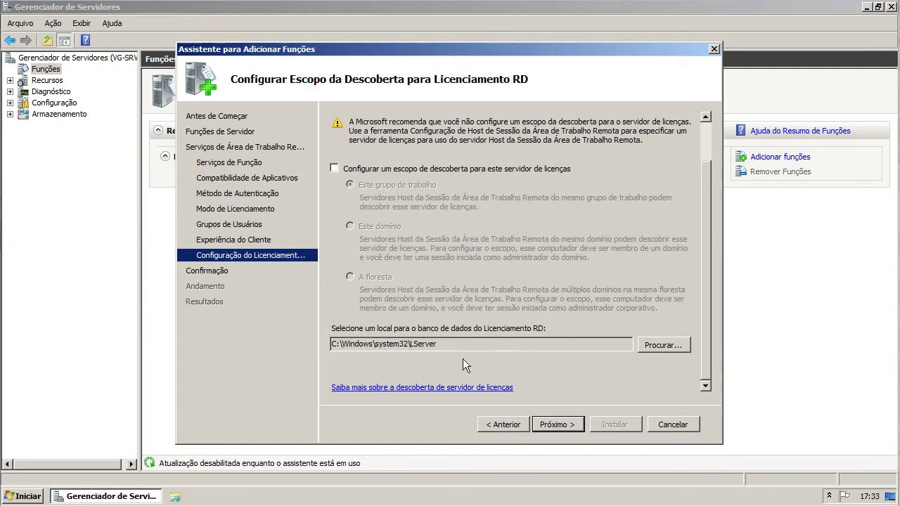
{"action": "left_click", "coordinate": [550, 425]}
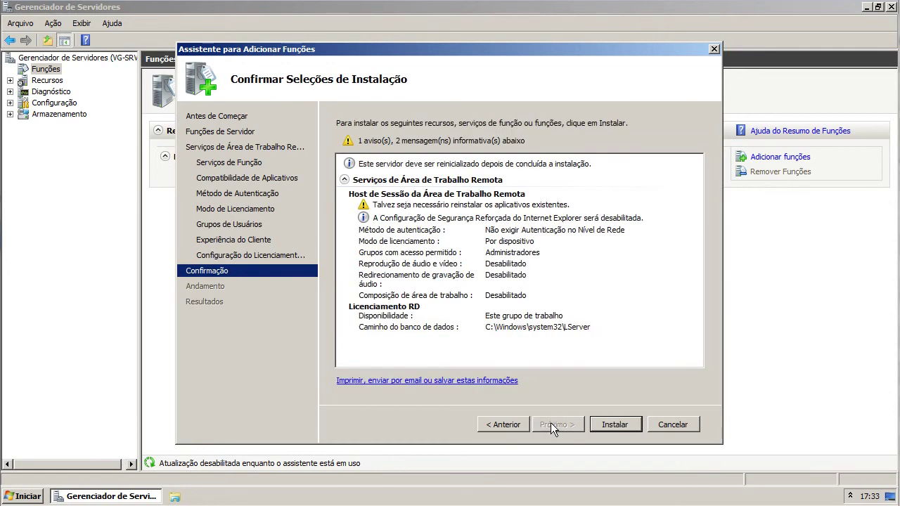
- Install the Remote Desktop Services roles and restart the server when prompted
{"action": "left_click", "coordinate": [615, 431]}
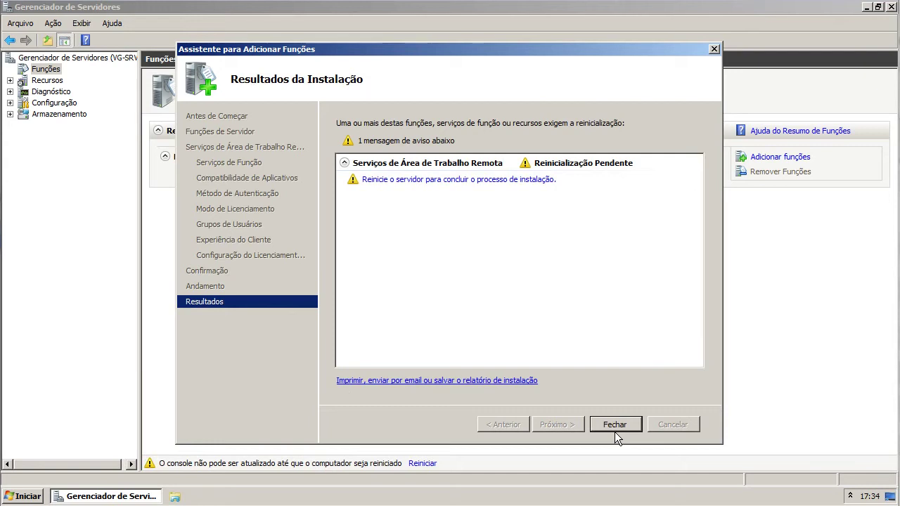
{"action": "left_click", "coordinate": [613, 426]}
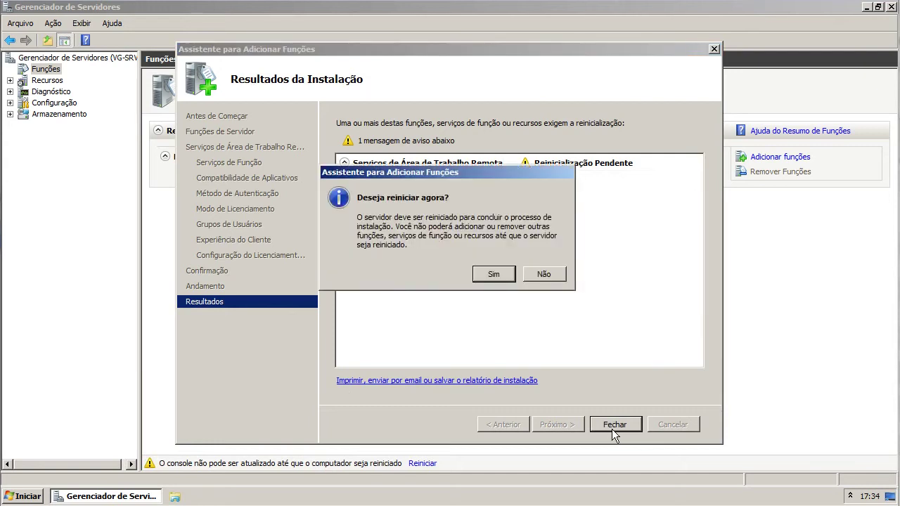
{"action": "left_click", "coordinate": [492, 274]}
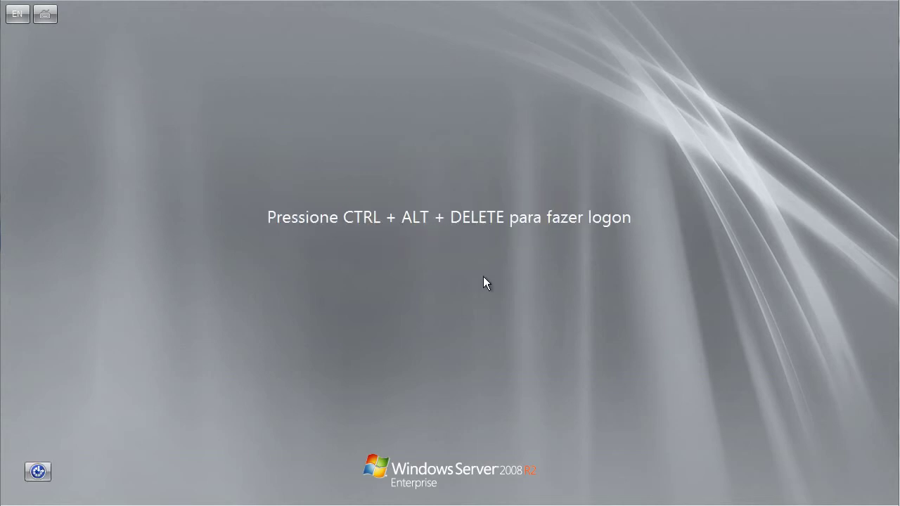
- Log on as Administrador with the account password after sending Ctrl+Alt+Del
{"action": "key", "text": "ctrl+Home"}
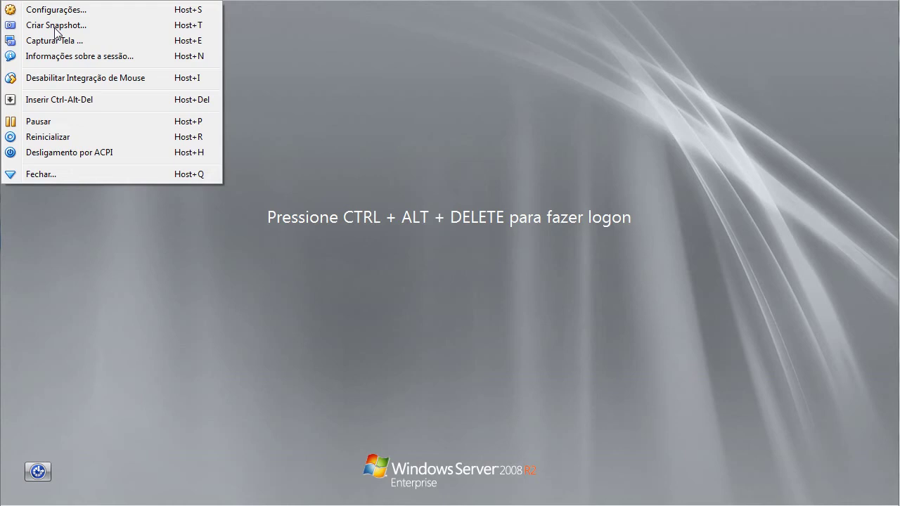
{"action": "left_click", "coordinate": [83, 95]}
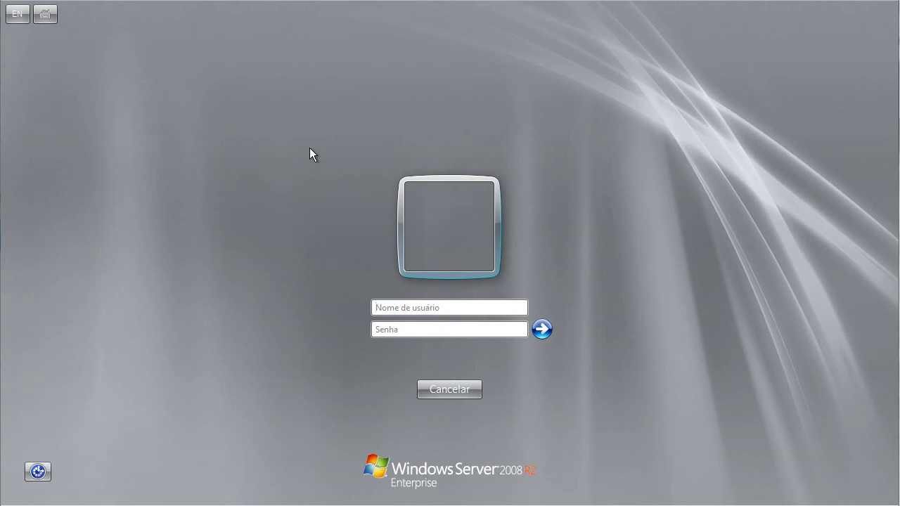
{"action": "type", "text": "Administrador"}
{"action": "key", "text": "Tab"}
{"action": "type", "text": "••••••••"}
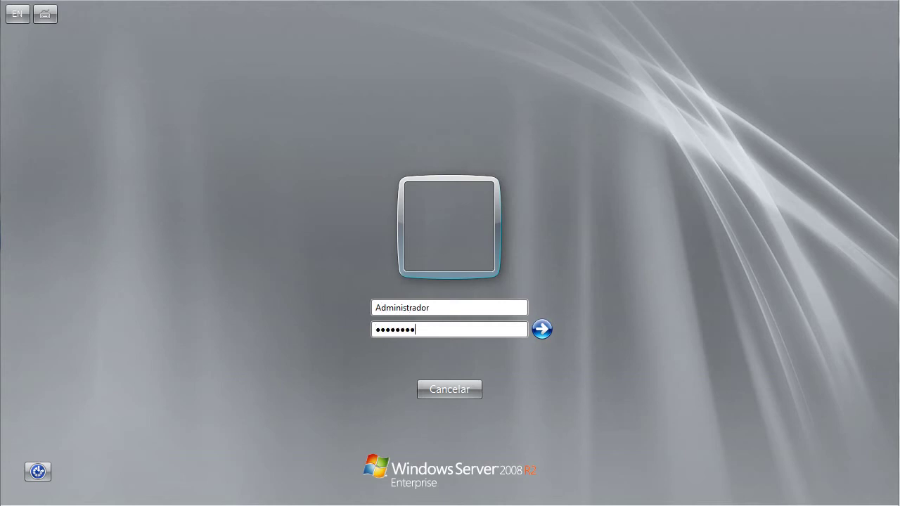
{"action": "key", "text": "Return"}
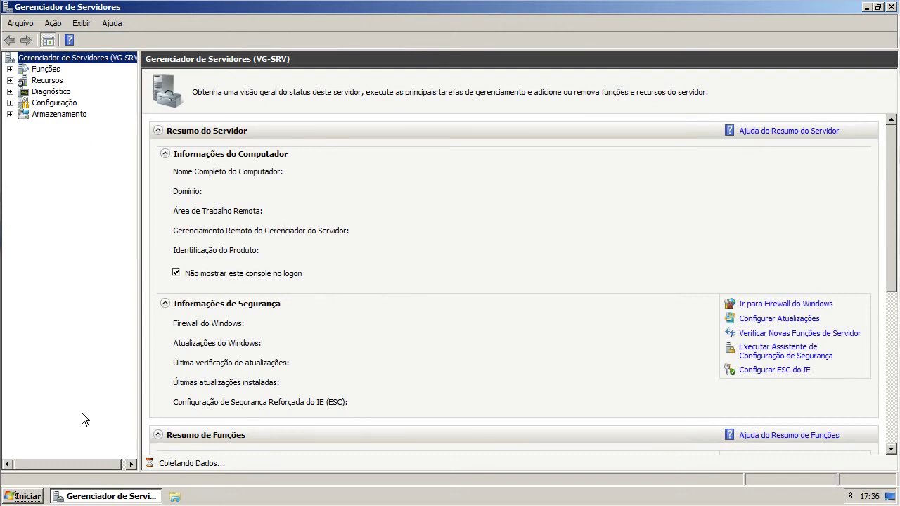
- Launch RD Licensing Manager, dismiss its cannot-connect error, and minimize it
{"action": "left_click", "coordinate": [28, 495]}
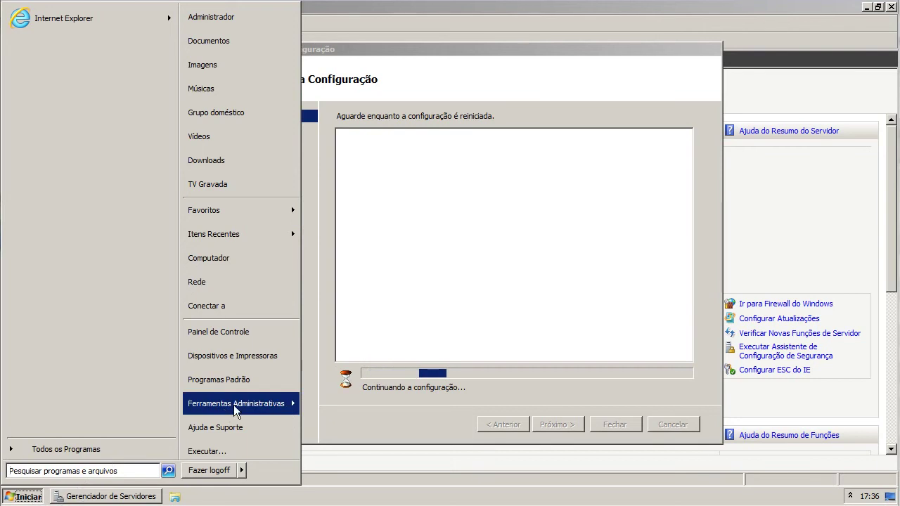
{"action": "mouse_move", "coordinate": [233, 405]}
{"action": "mouse_move", "coordinate": [358, 155]}
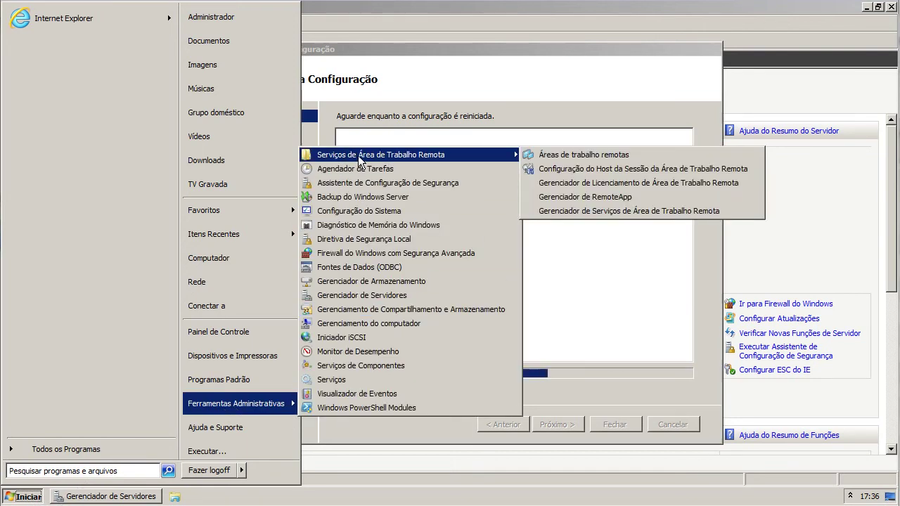
{"action": "left_click", "coordinate": [639, 183]}
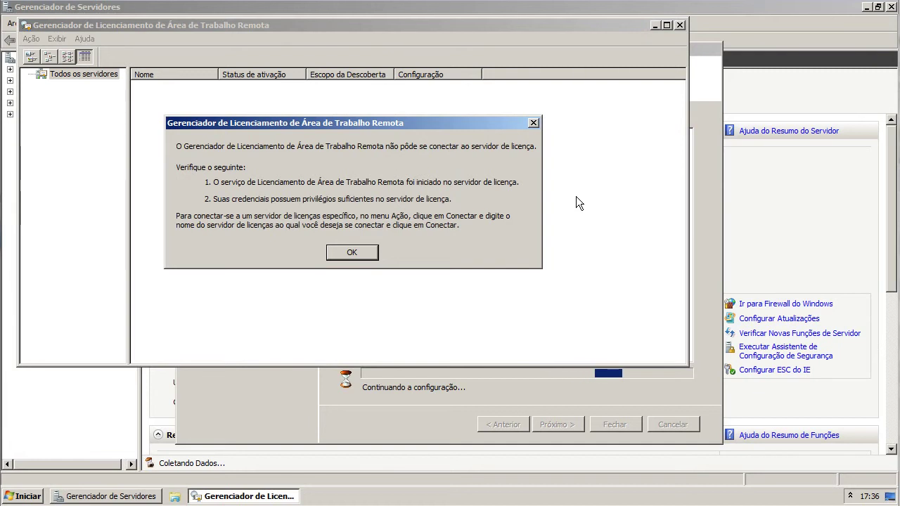
{"action": "left_click", "coordinate": [344, 251]}
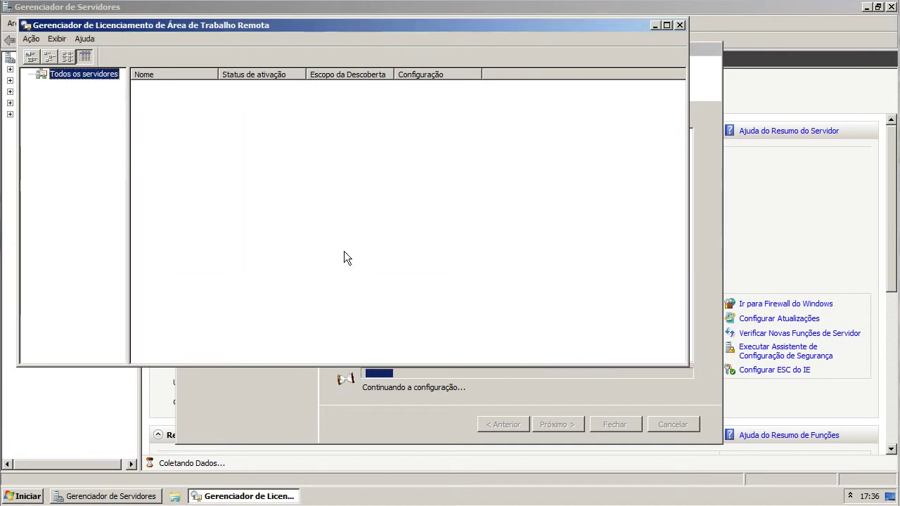
{"action": "left_click", "coordinate": [236, 496]}
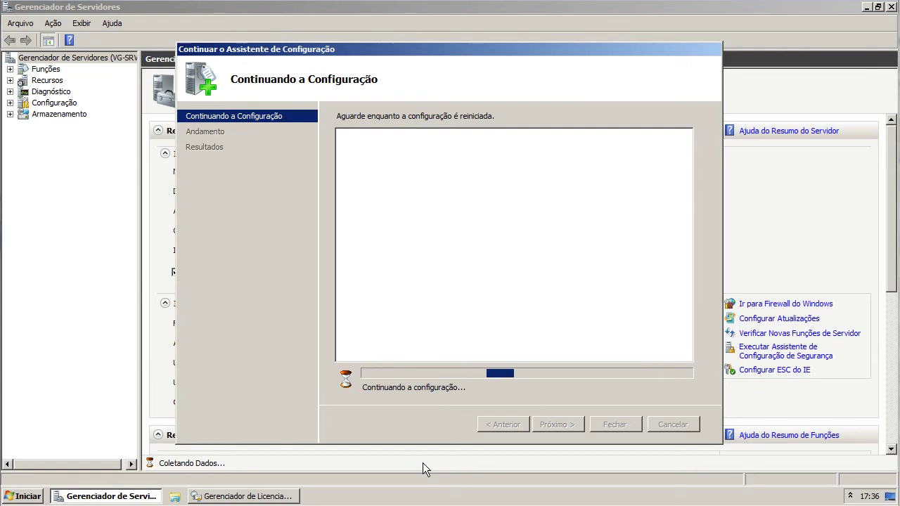
- Close RD Licensing Manager and dismiss the licensing notification while the resumed setup completes
{"action": "left_click", "coordinate": [260, 496]}
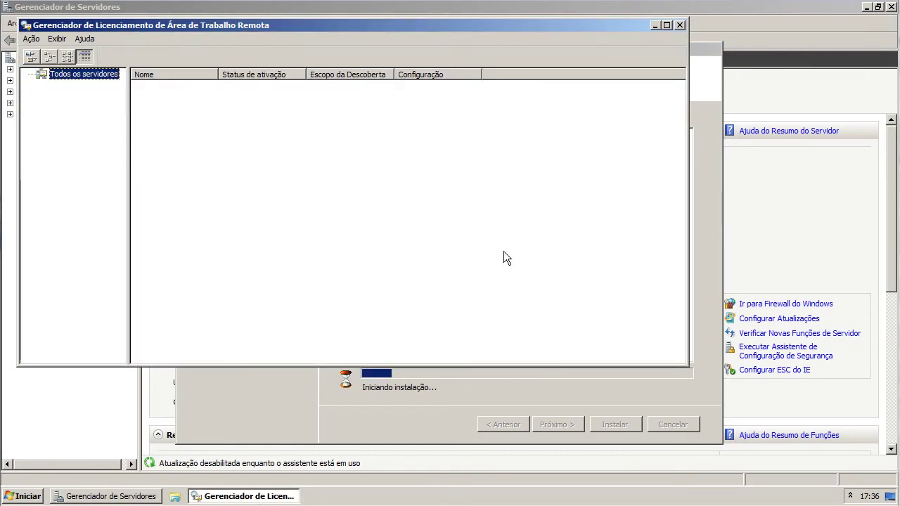
{"action": "left_click", "coordinate": [680, 25]}
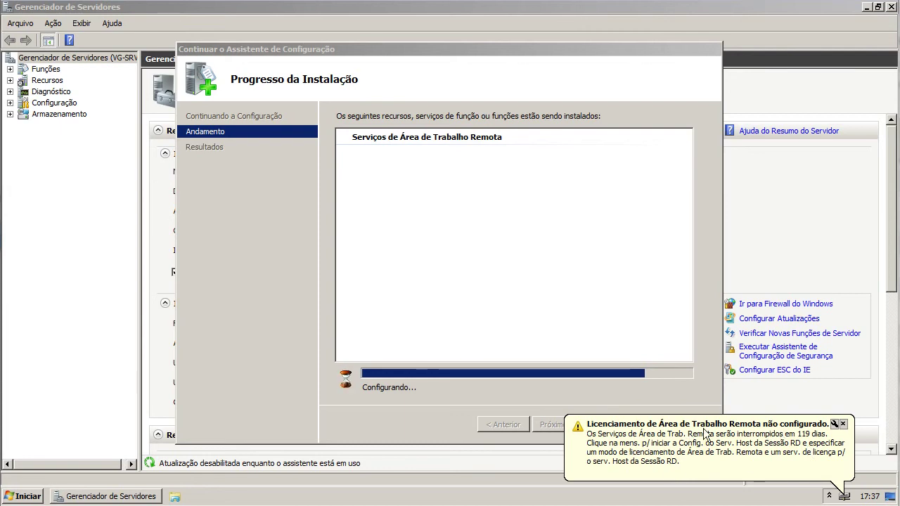
{"action": "left_click", "coordinate": [669, 447]}
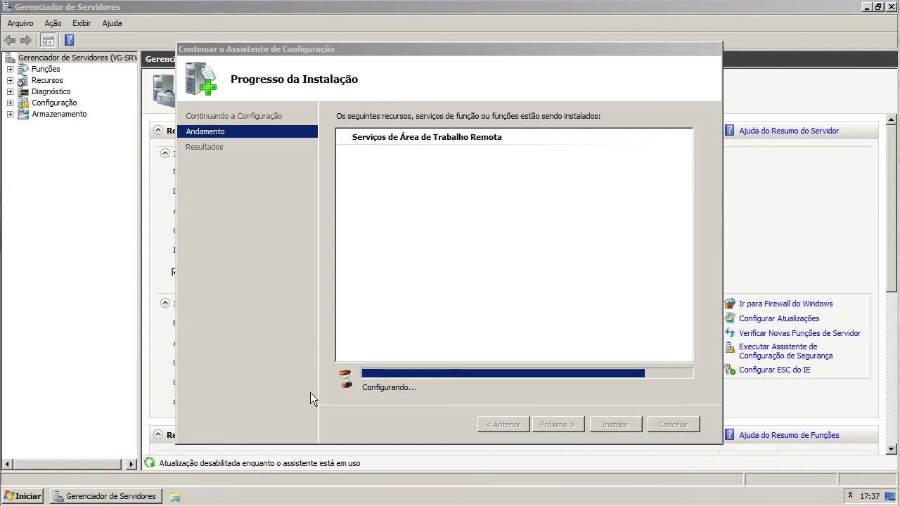
{"action": "left_click", "coordinate": [850, 496]}
{"action": "left_click", "coordinate": [850, 497]}
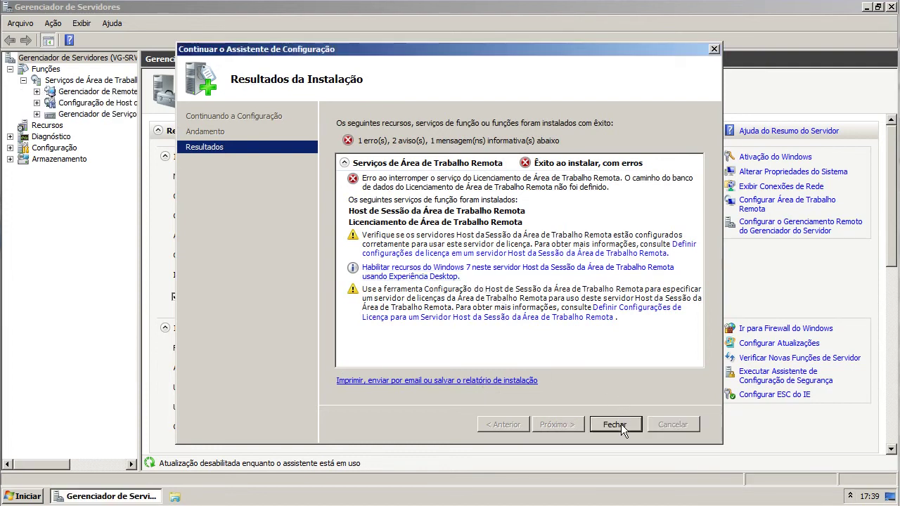
- Dismiss the installation results, view the Remote Desktop Services role page, and close Server Manager
{"action": "left_click", "coordinate": [620, 424]}
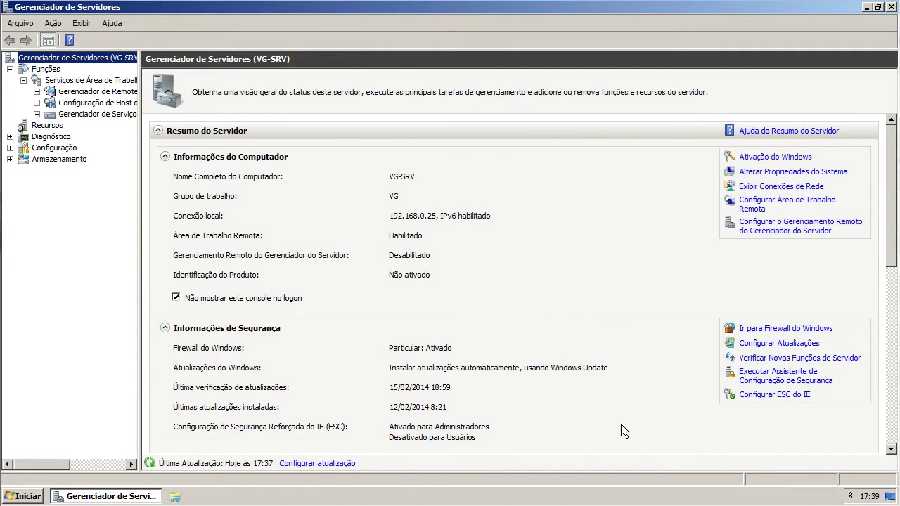
{"action": "left_click", "coordinate": [87, 82]}
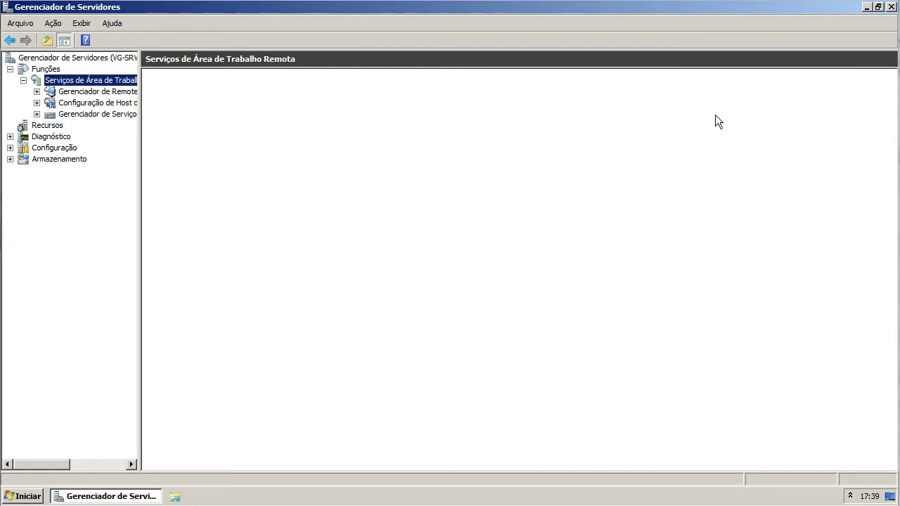
{"action": "left_click", "coordinate": [891, 7]}
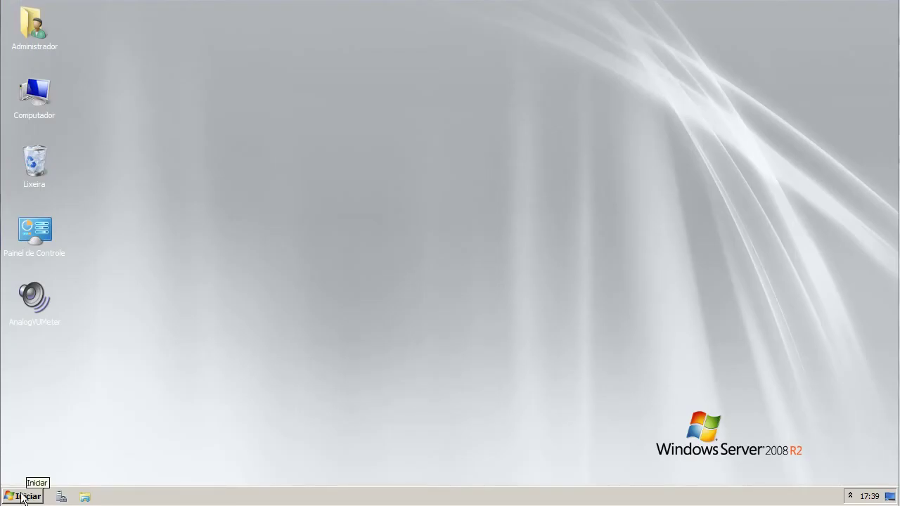
- Launch Remote Desktop Licensing Manager from Administrative Tools and select the VG-SRV license server
{"action": "left_click", "coordinate": [21, 496]}
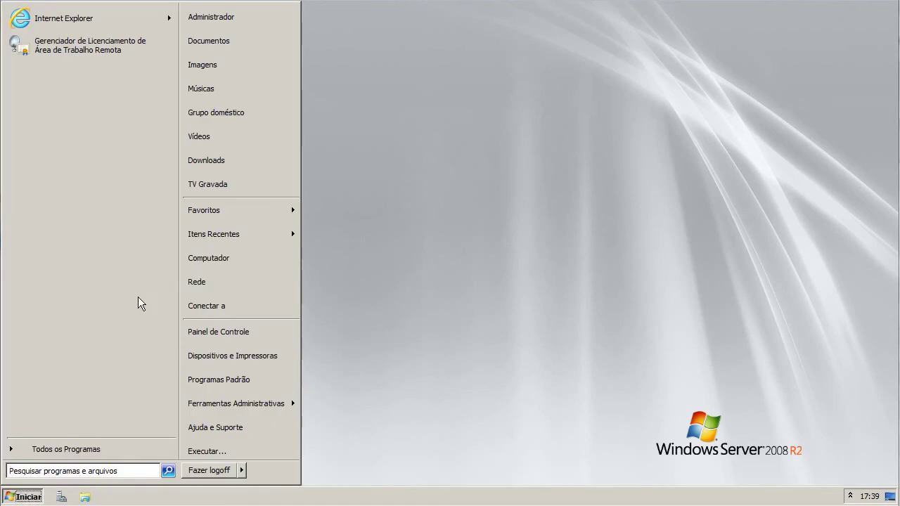
{"action": "mouse_move", "coordinate": [277, 403]}
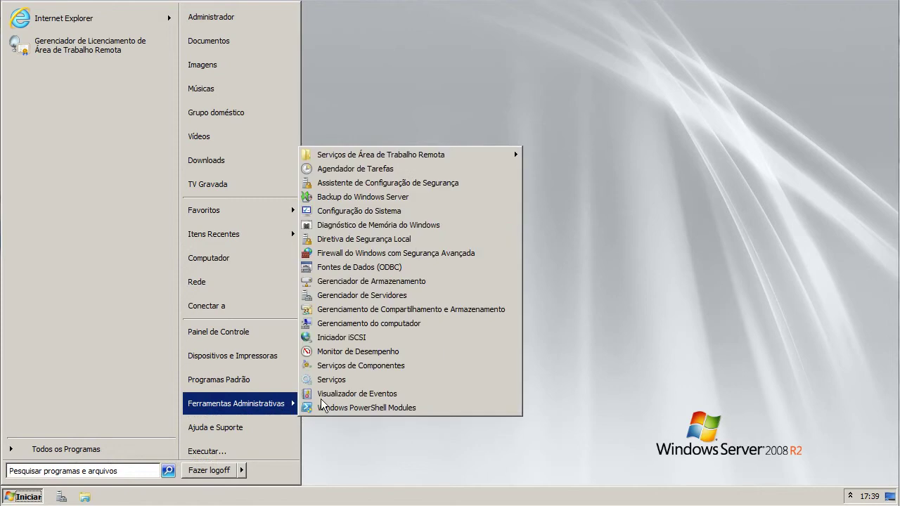
{"action": "mouse_move", "coordinate": [419, 156]}
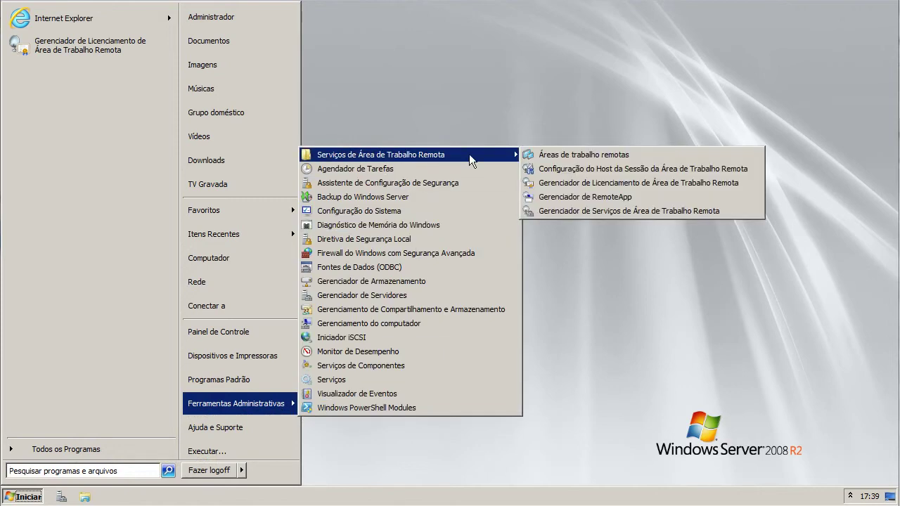
{"action": "left_click", "coordinate": [622, 182]}
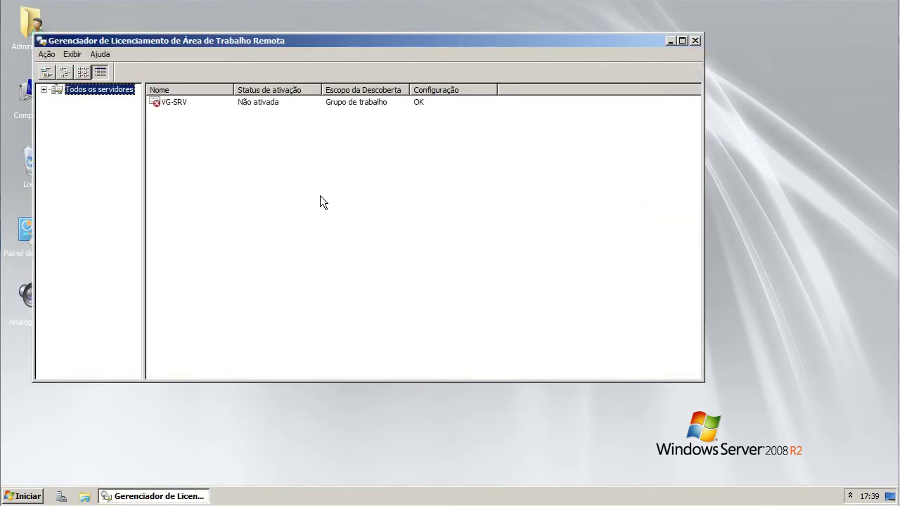
{"action": "left_click", "coordinate": [268, 103]}
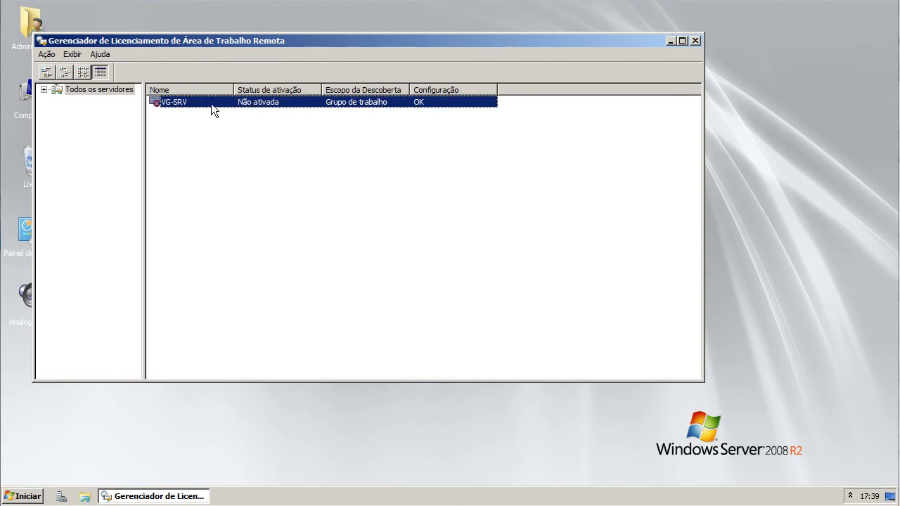
- Start activating VG-SRV and choose Navegador da Web as the wizard's connection method
{"action": "right_click", "coordinate": [278, 103]}
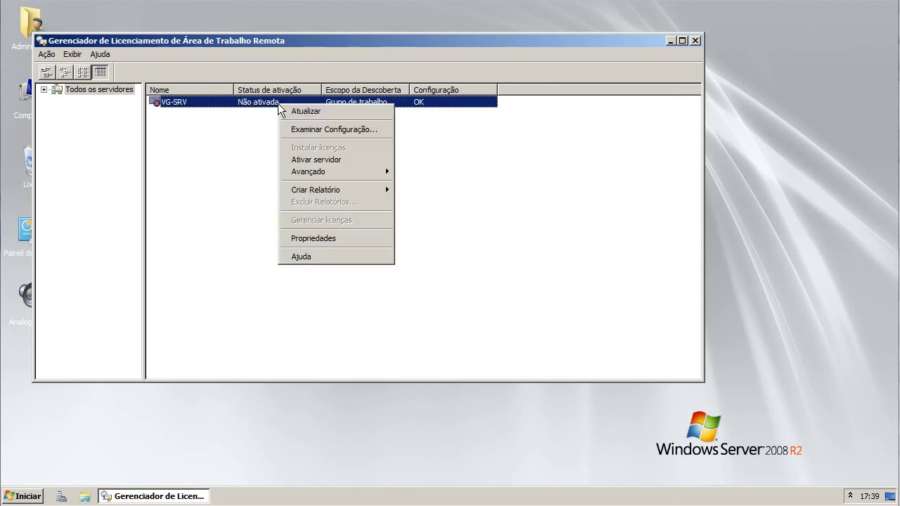
{"action": "left_click", "coordinate": [294, 161]}
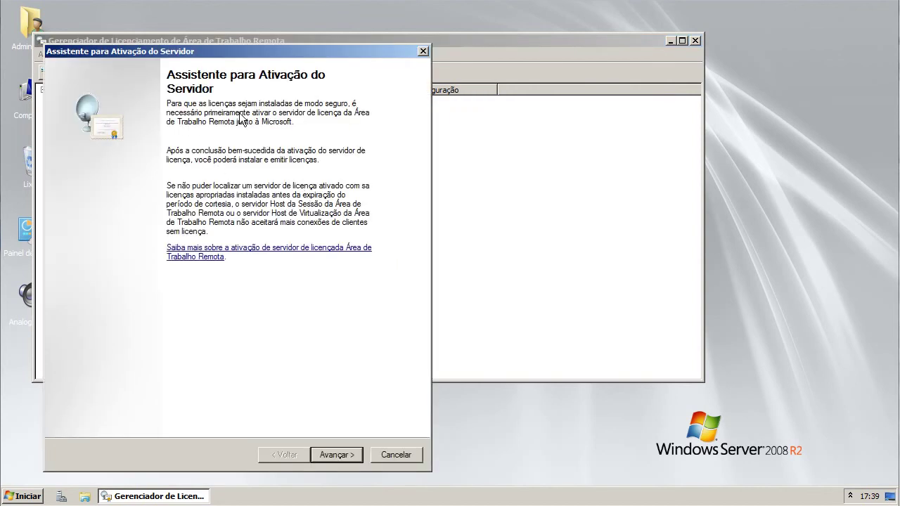
{"action": "left_click", "coordinate": [329, 455]}
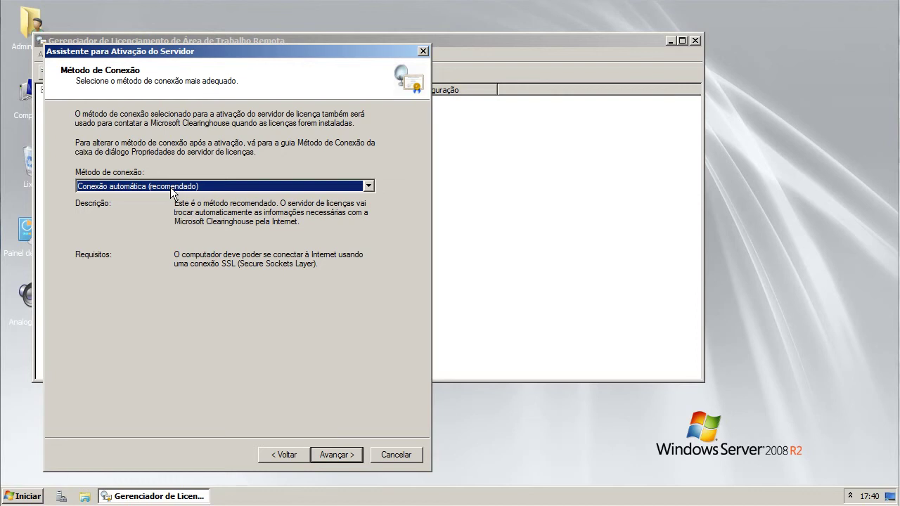
{"action": "left_click", "coordinate": [171, 188]}
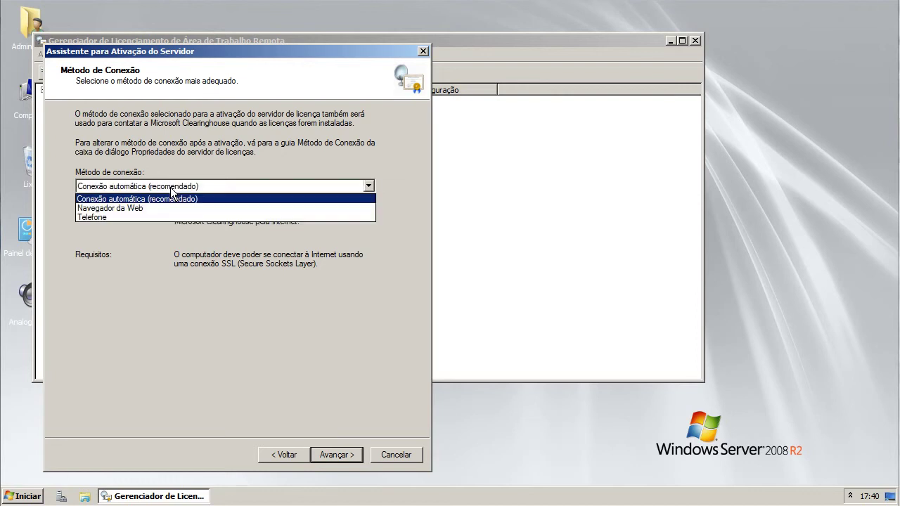
{"action": "left_click", "coordinate": [133, 210]}
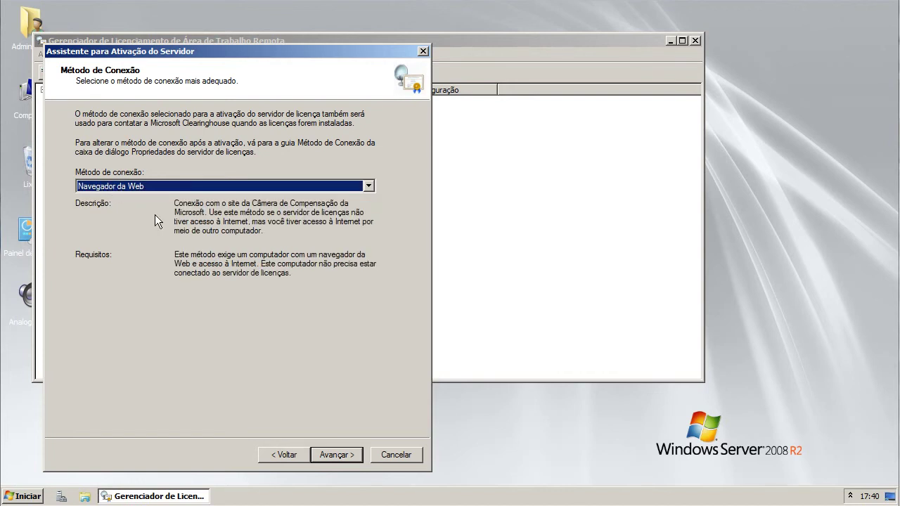
{"action": "left_click", "coordinate": [328, 455]}
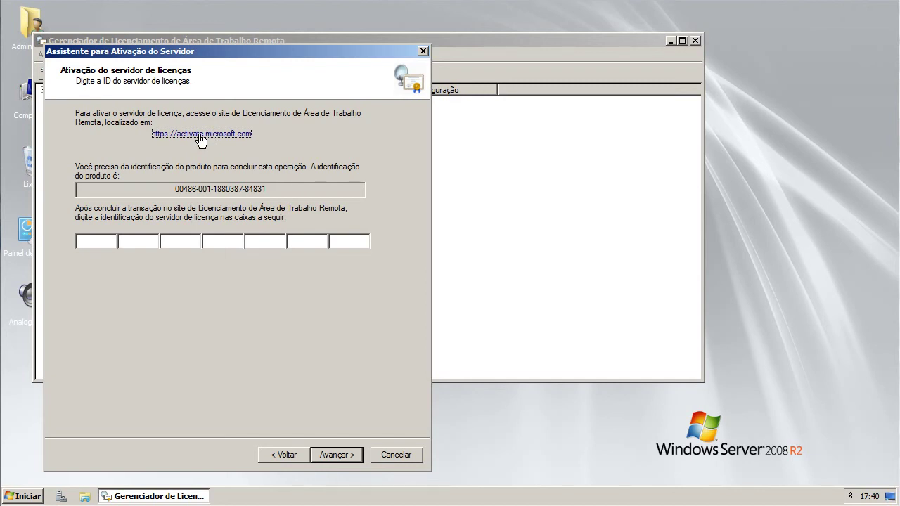
- Open the activate.microsoft.com link and copy the product ID from the activation wizard
{"action": "left_click", "coordinate": [201, 135]}
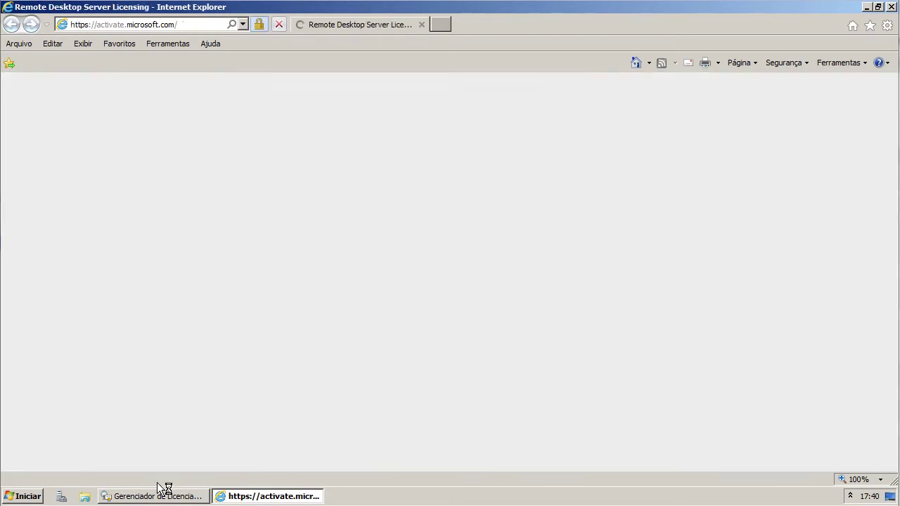
{"action": "left_click", "coordinate": [162, 494]}
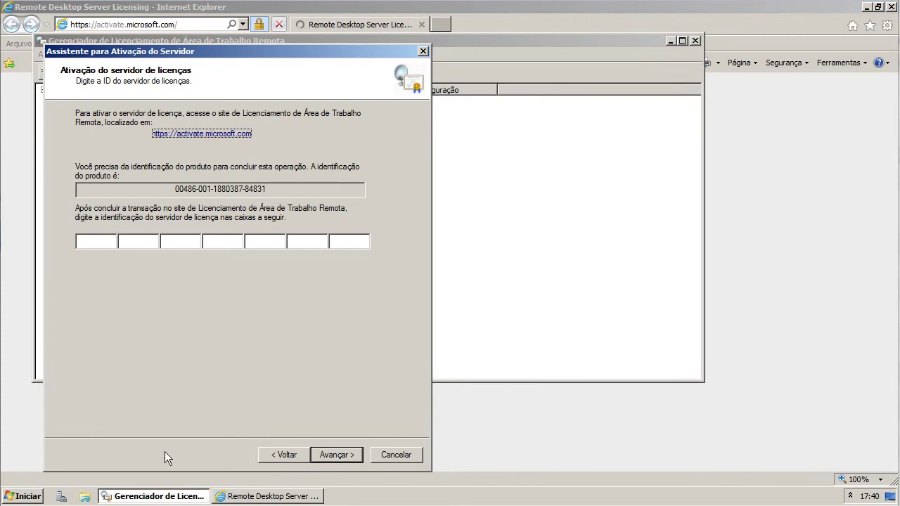
{"action": "left_click_drag", "start_coordinate": [286, 189], "coordinate": [151, 185]}
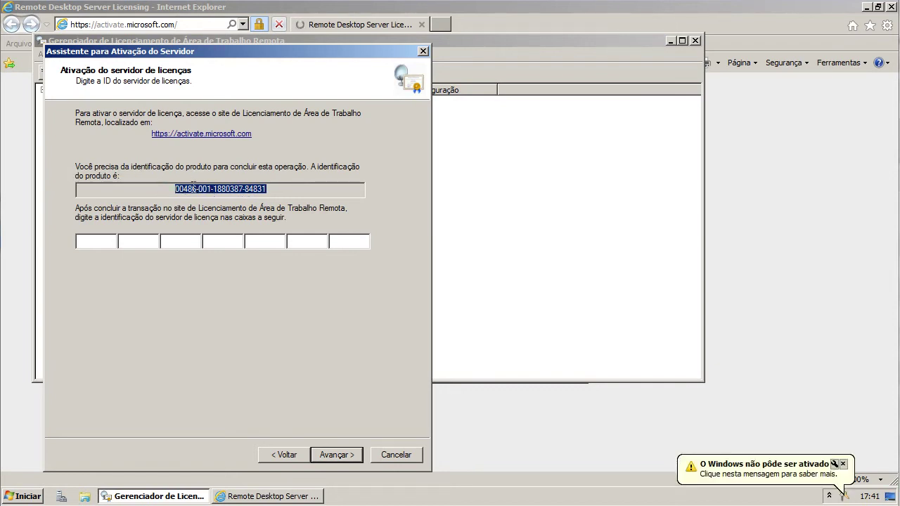
{"action": "right_click", "coordinate": [230, 187]}
{"action": "left_click", "coordinate": [246, 220]}
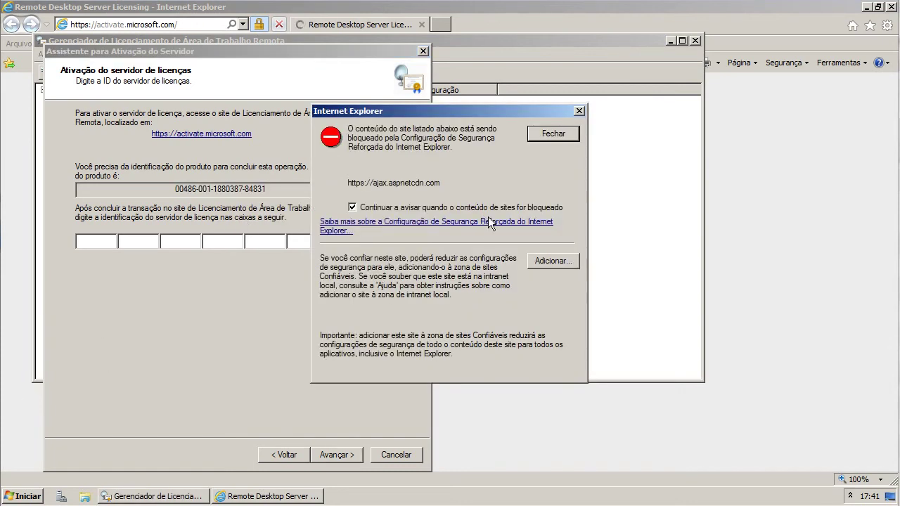
- Add ajax.aspnetcdn.com and ots.optimize.webtrends.com to Internet Explorer's trusted sites
{"action": "left_click", "coordinate": [545, 262]}
{"action": "left_click", "coordinate": [409, 307]}
{"action": "left_click", "coordinate": [533, 206]}
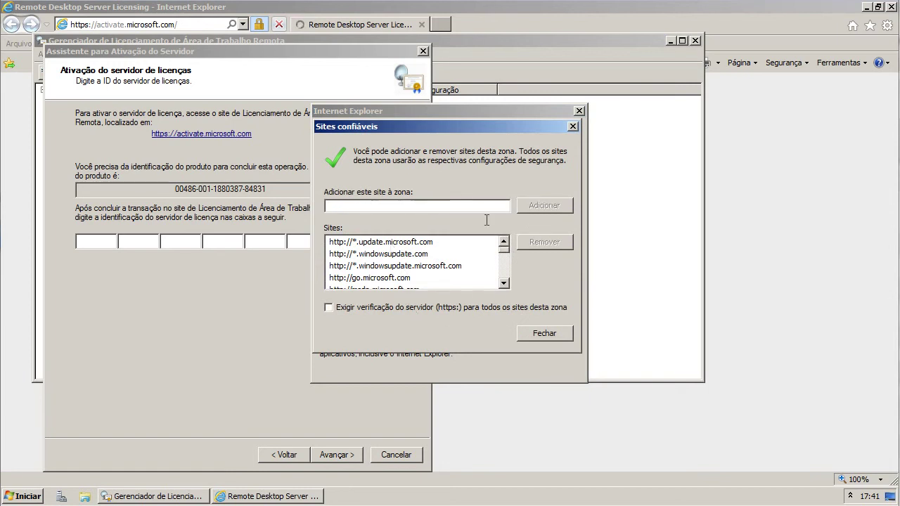
{"action": "left_click", "coordinate": [548, 338]}
{"action": "left_click", "coordinate": [449, 374]}
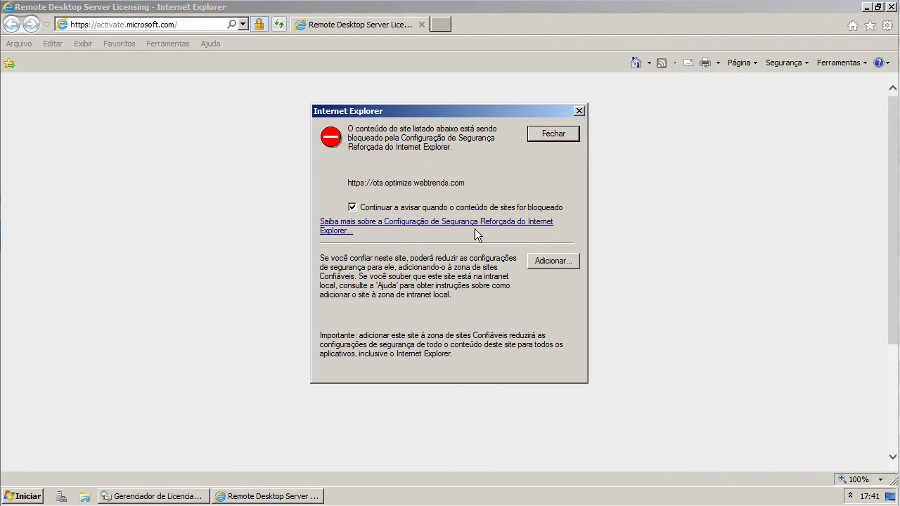
{"action": "left_click", "coordinate": [550, 261]}
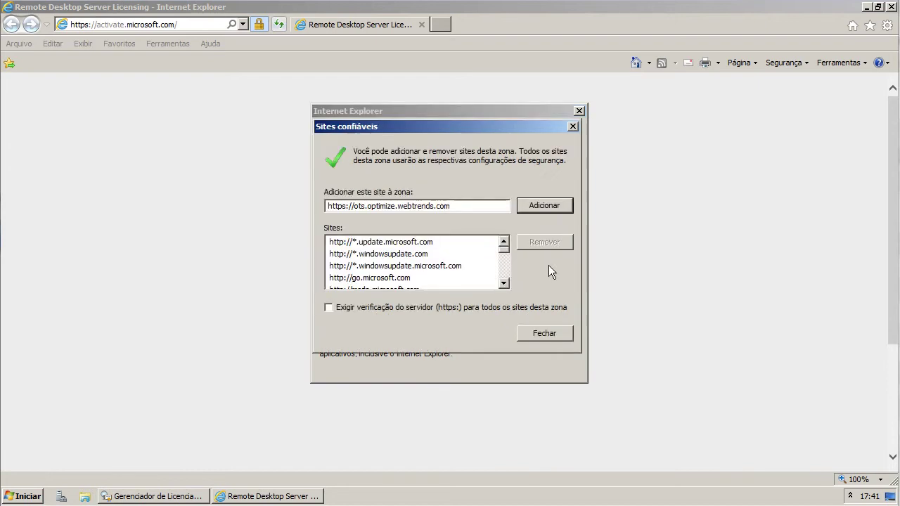
{"action": "left_click", "coordinate": [544, 206]}
{"action": "left_click", "coordinate": [550, 336]}
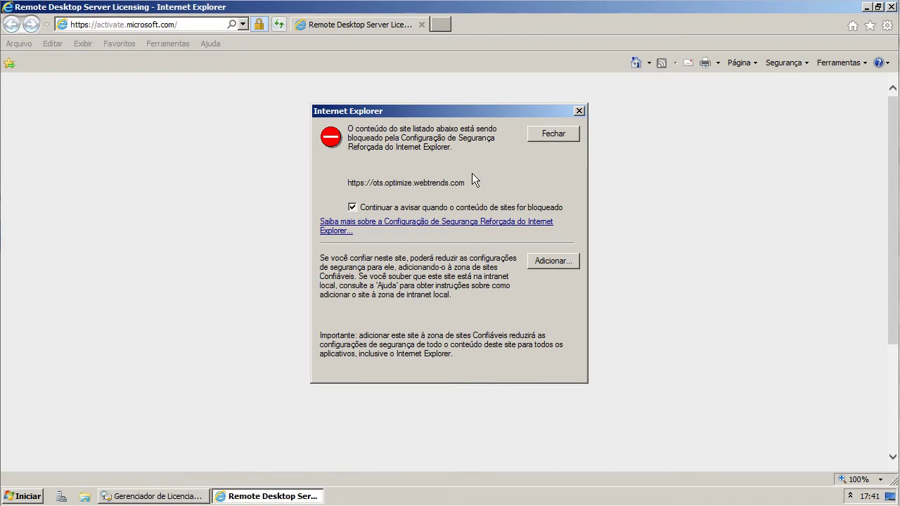
{"action": "key", "text": "Return"}
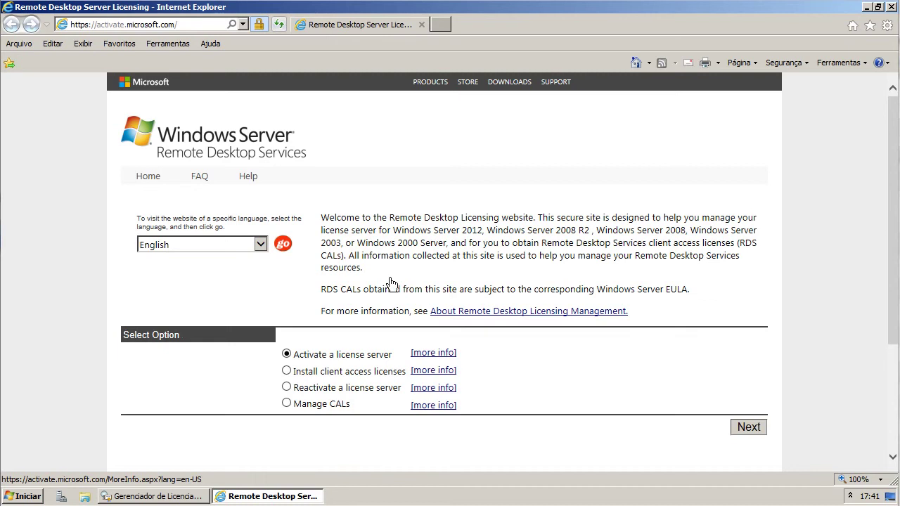
- Switch the licensing website's language to Portuguese (Brazilian)
{"action": "key", "text": "shift+F10"}
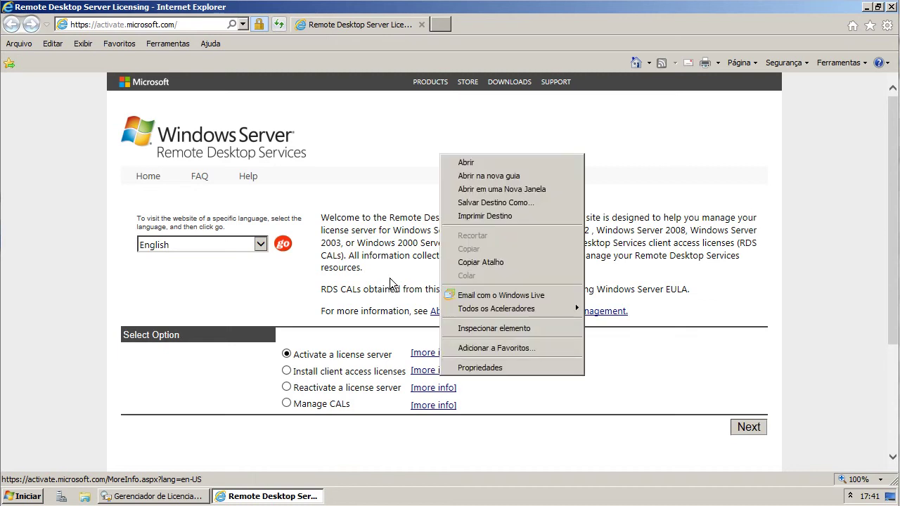
{"action": "key", "text": "Escape"}
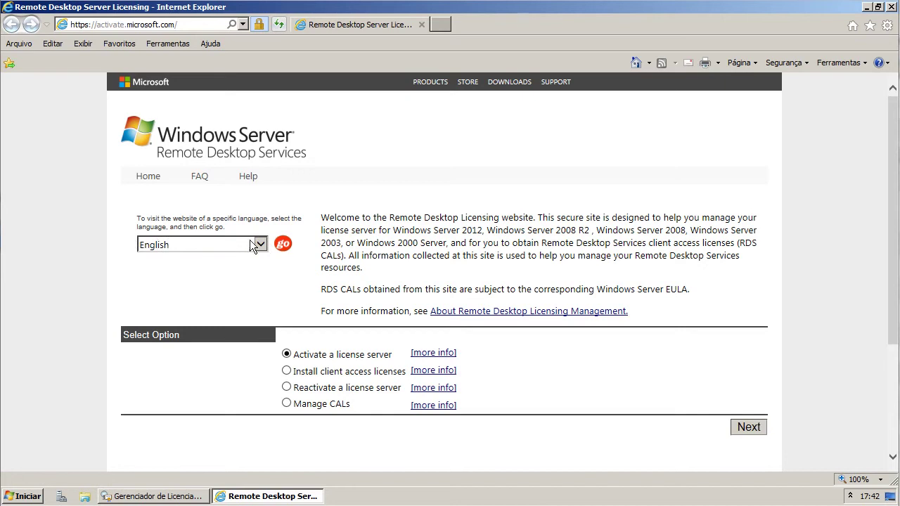
{"action": "left_click", "coordinate": [260, 243]}
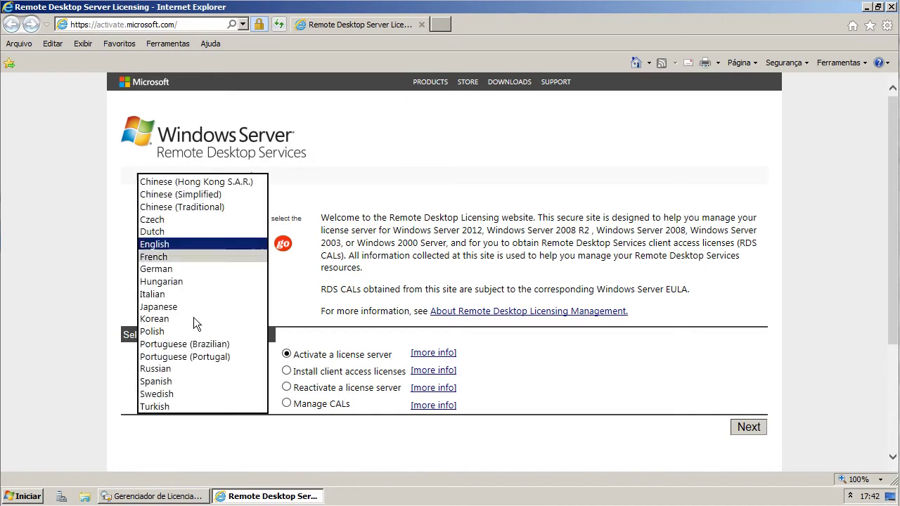
{"action": "left_click", "coordinate": [206, 344]}
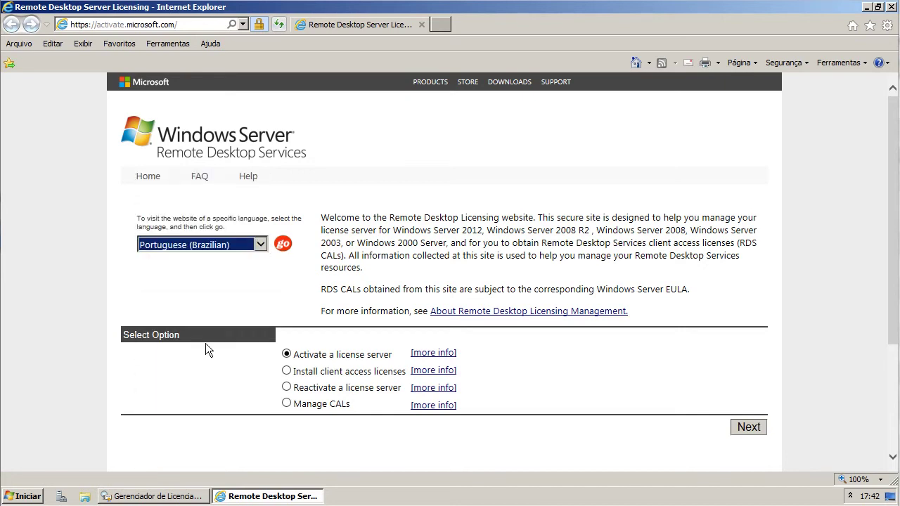
{"action": "left_click", "coordinate": [284, 246]}
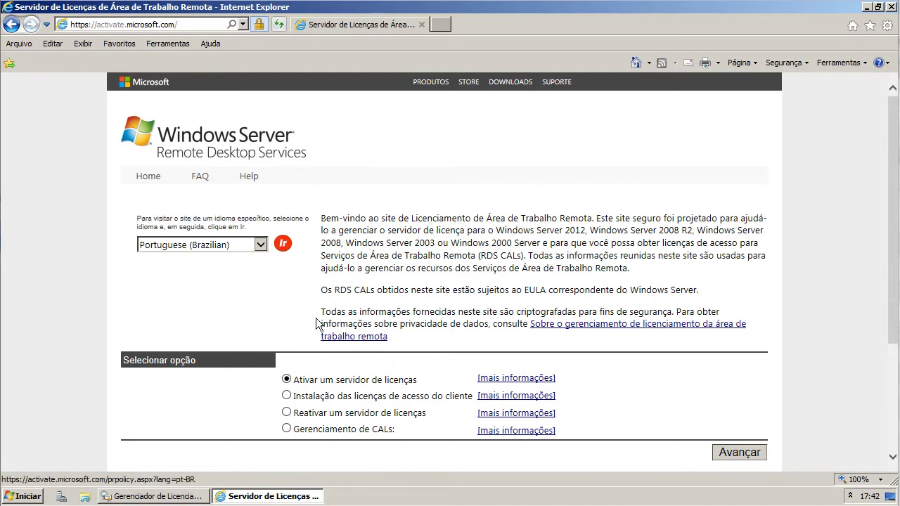
- Choose Ativar um servidor de licenças and continue to the next step
{"action": "scroll", "coordinate": [320, 320], "scroll_direction": "down", "scroll_amount": 1}
{"action": "left_click", "coordinate": [287, 319]}
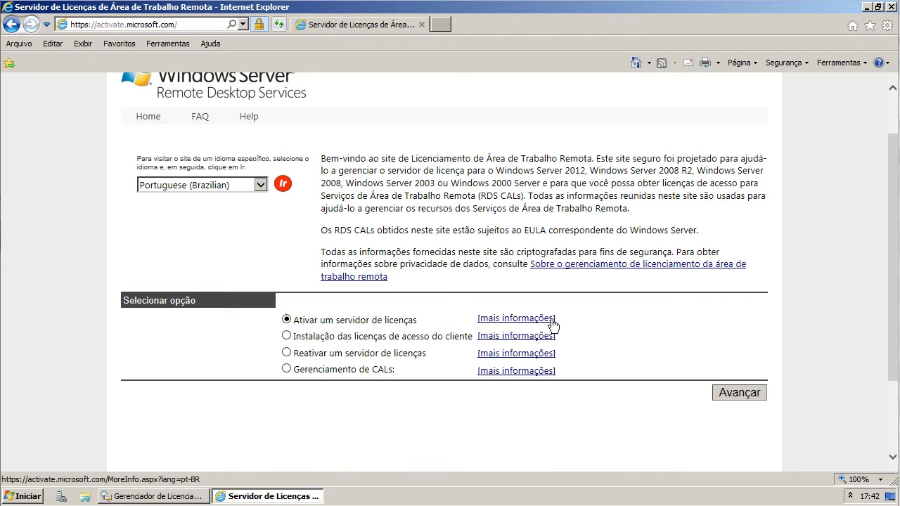
{"action": "left_click", "coordinate": [747, 394]}
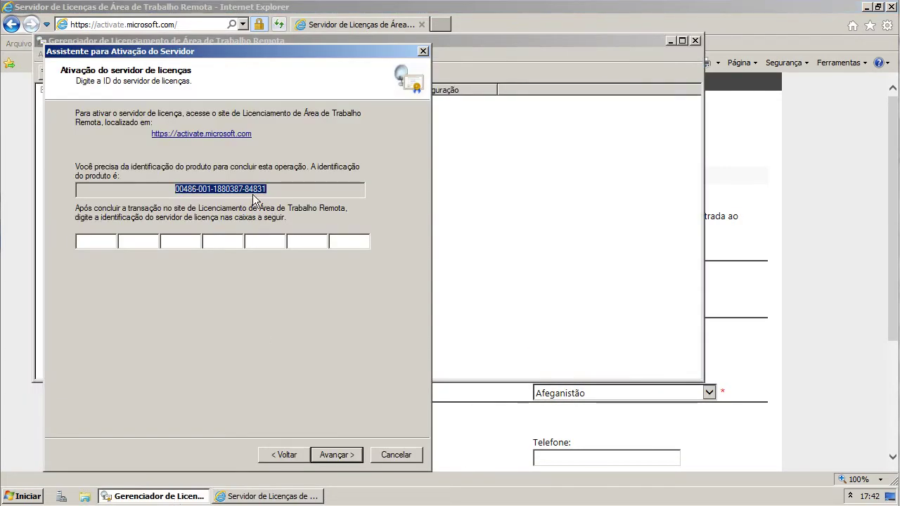
- Paste the wizard's product ID into the website's Product ID field
{"action": "right_click", "coordinate": [247, 190]}
{"action": "left_click", "coordinate": [270, 228]}
{"action": "left_click", "coordinate": [754, 283]}
{"action": "left_click", "coordinate": [384, 305]}
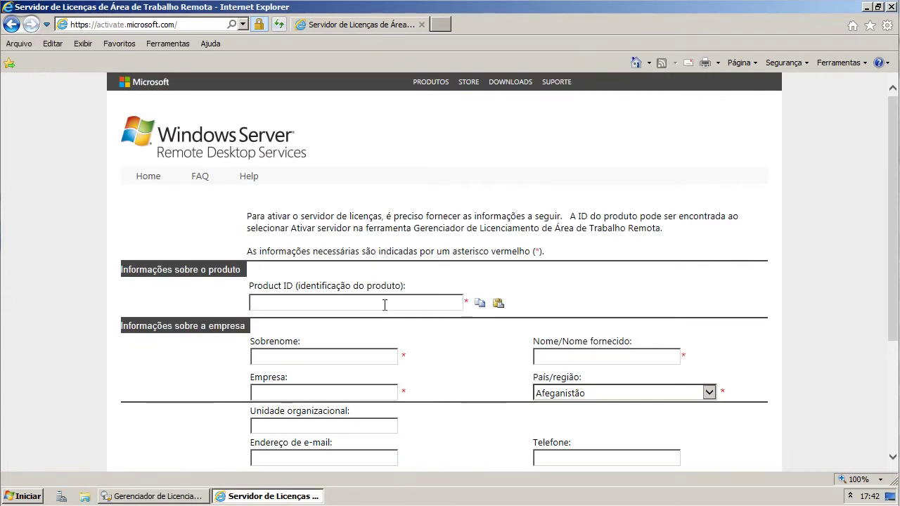
{"action": "key", "text": "ctrl+v"}
- Fill in surname and given name, company VG and country Brasil, then submit
{"action": "left_click", "coordinate": [336, 358]}
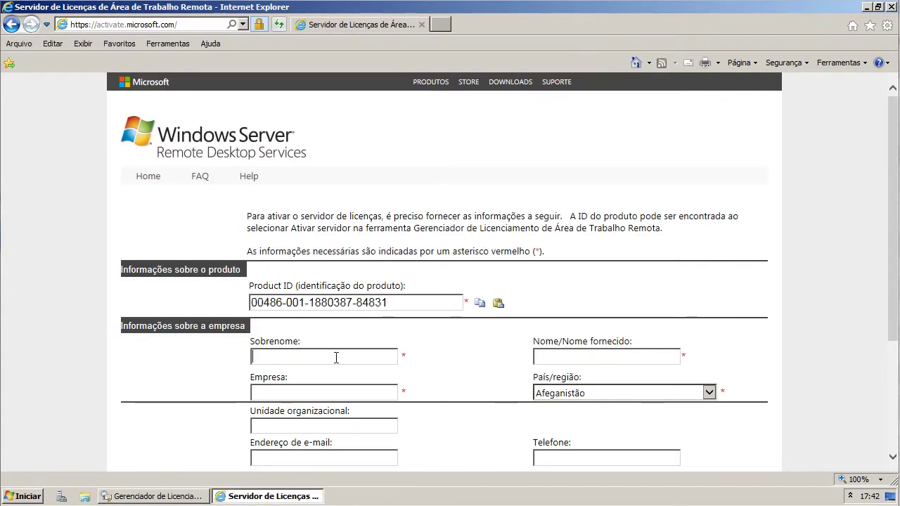
{"action": "type", "text": "G"}
{"action": "key", "text": "Tab"}
{"action": "type", "text": "VG"}
{"action": "key", "text": "Tab"}
{"action": "type", "text": "VG"}
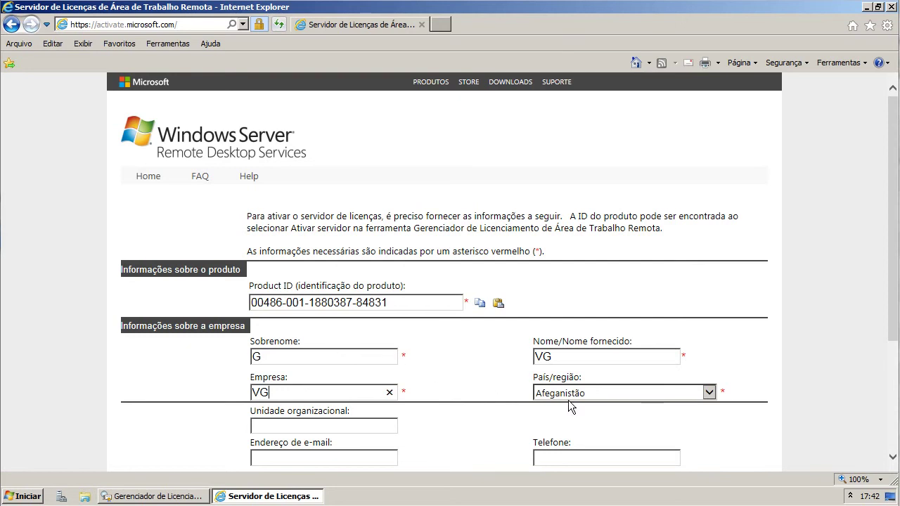
{"action": "left_click", "coordinate": [570, 395]}
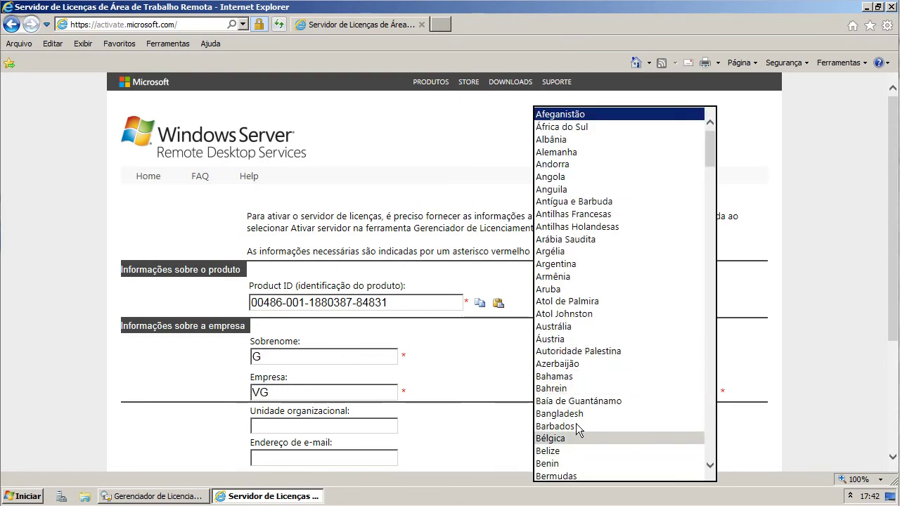
{"action": "scroll", "coordinate": [571, 362], "scroll_direction": "down", "scroll_amount": 4}
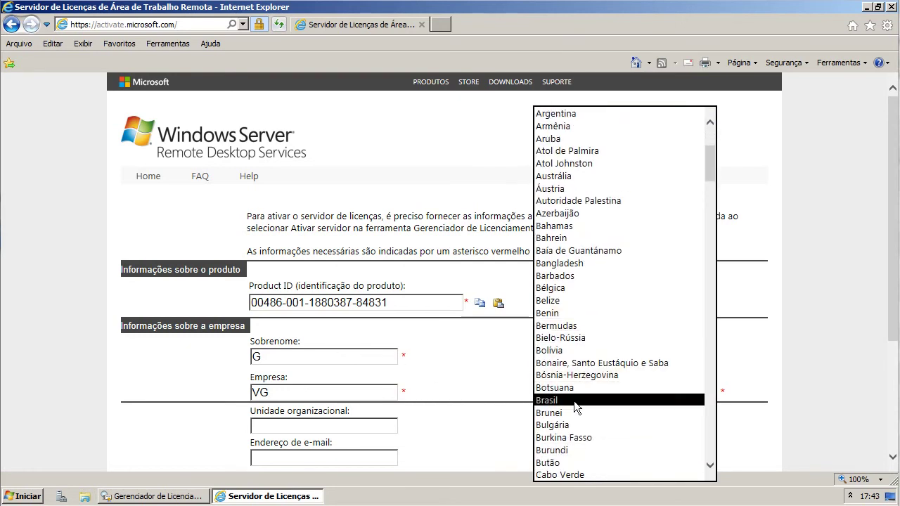
{"action": "left_click", "coordinate": [574, 401]}
{"action": "scroll", "coordinate": [456, 391], "scroll_direction": "down", "scroll_amount": 1}
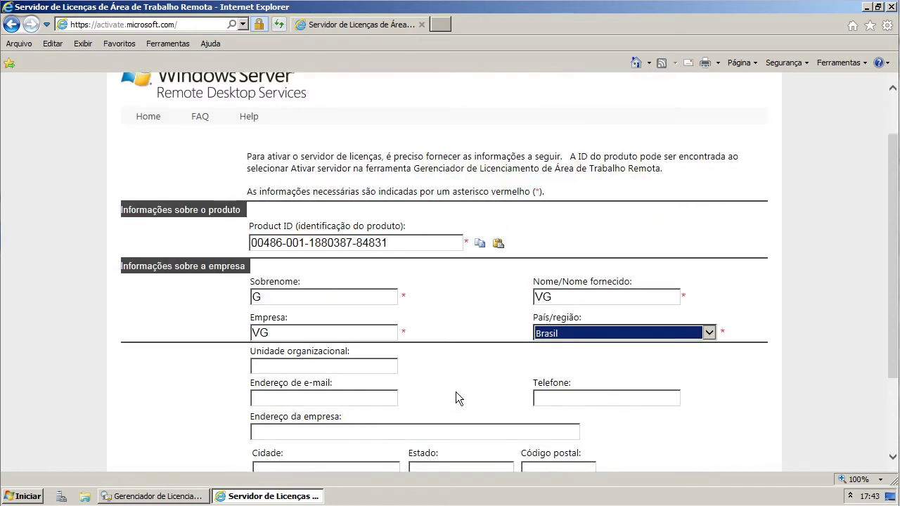
{"action": "scroll", "coordinate": [456, 391], "scroll_direction": "down", "scroll_amount": 2}
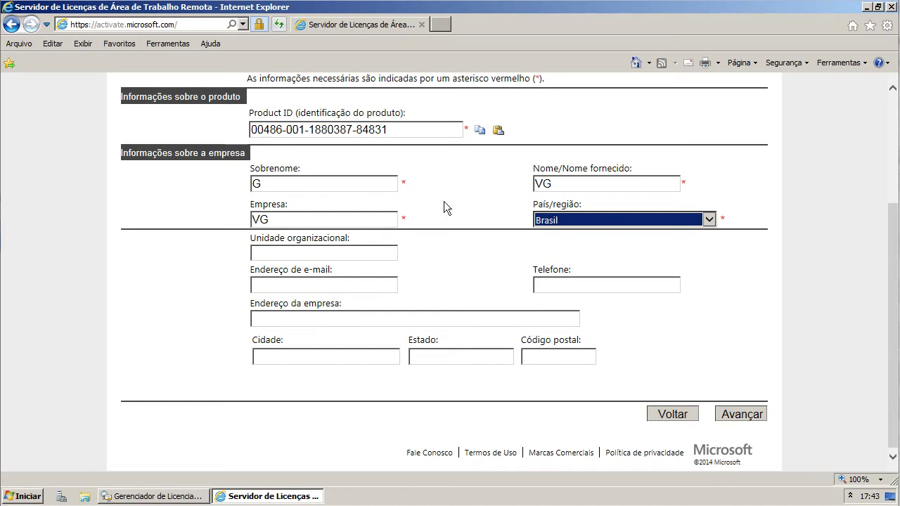
{"action": "left_click", "coordinate": [730, 416]}
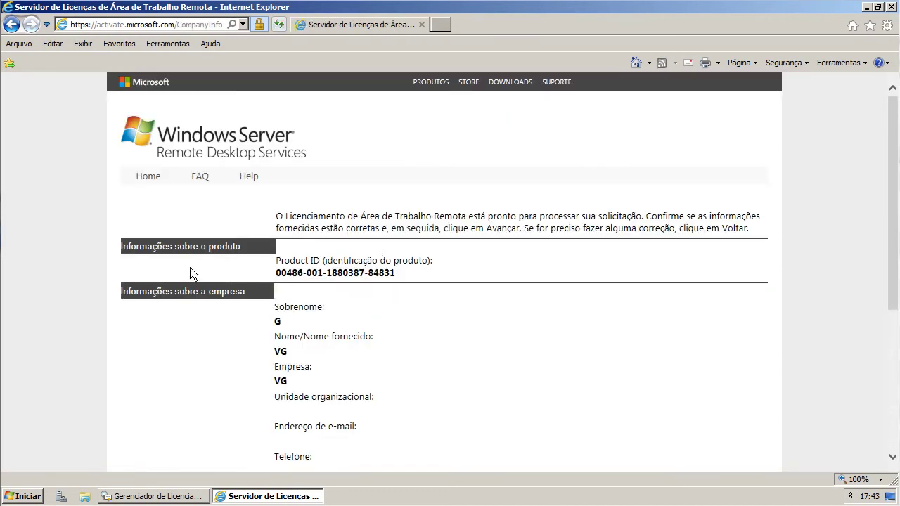
- Review the product ID and company summary and submit the confirmed information
{"action": "left_click_drag", "start_coordinate": [265, 274], "coordinate": [386, 278]}
{"action": "left_click", "coordinate": [413, 278]}
{"action": "scroll", "coordinate": [415, 327], "scroll_direction": "down", "scroll_amount": 3}
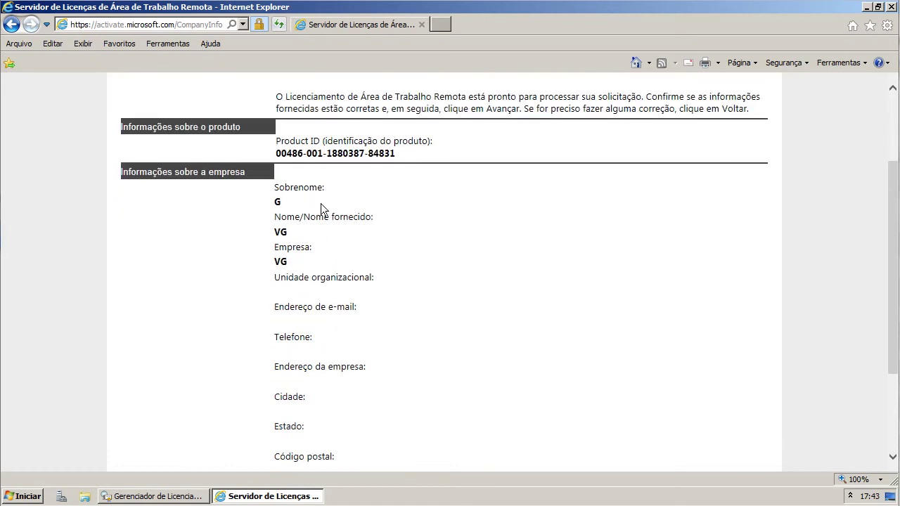
{"action": "scroll", "coordinate": [333, 325], "scroll_direction": "down", "scroll_amount": 3}
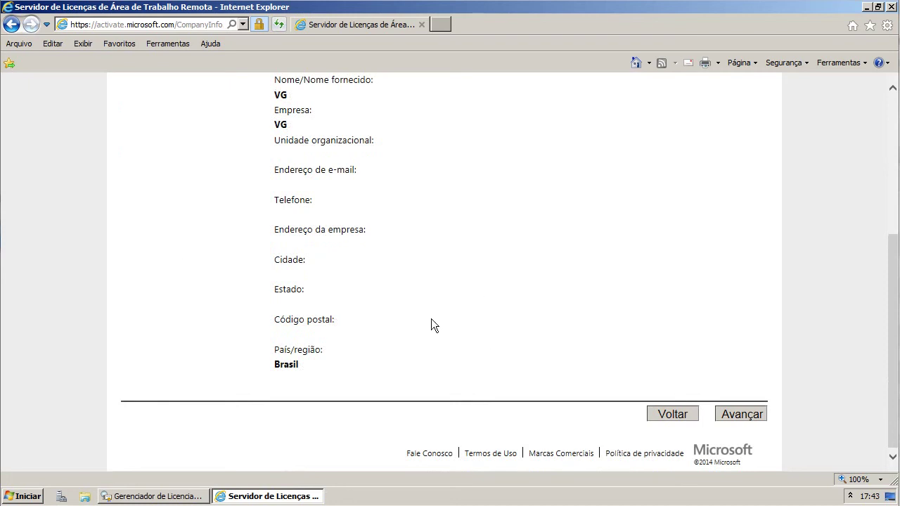
{"action": "left_click", "coordinate": [741, 412]}
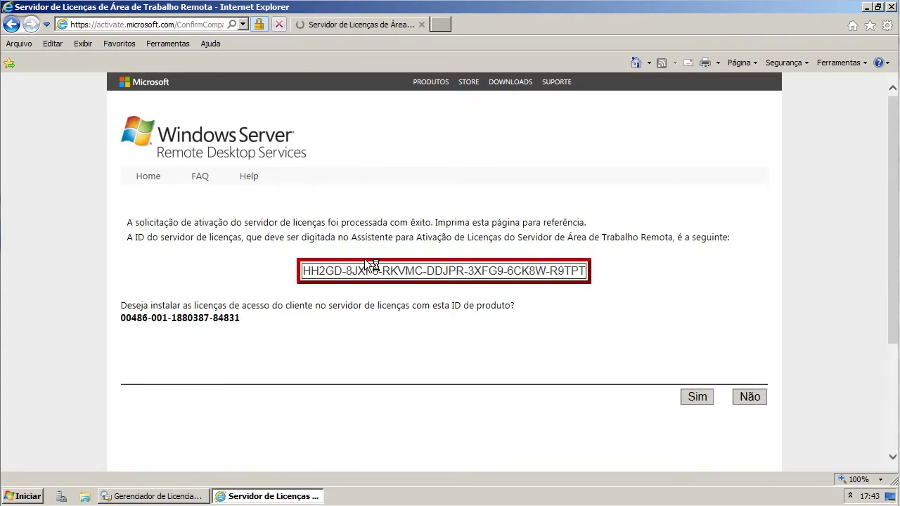
- Copy the issued license server ID from the website and paste it into the wizard's ID boxes
{"action": "left_click_drag", "start_coordinate": [304, 273], "coordinate": [599, 271]}
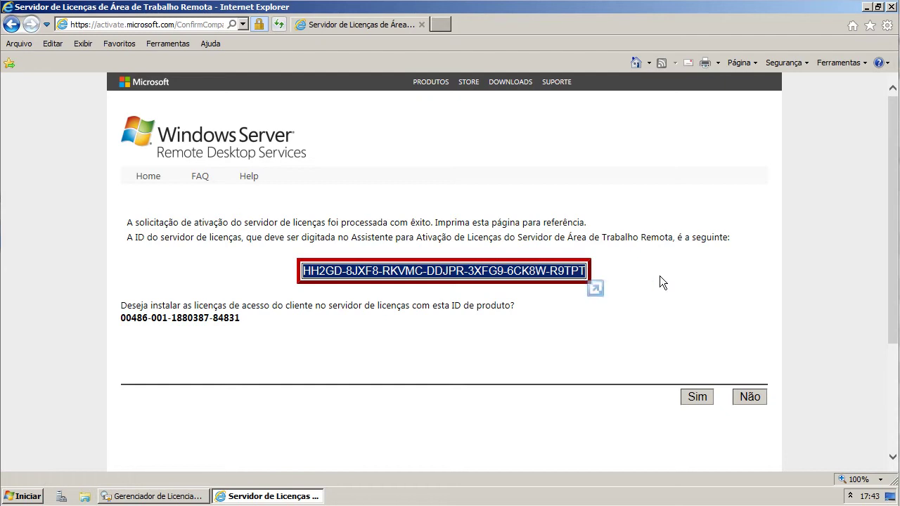
{"action": "left_click", "coordinate": [171, 497]}
{"action": "left_click", "coordinate": [114, 241]}
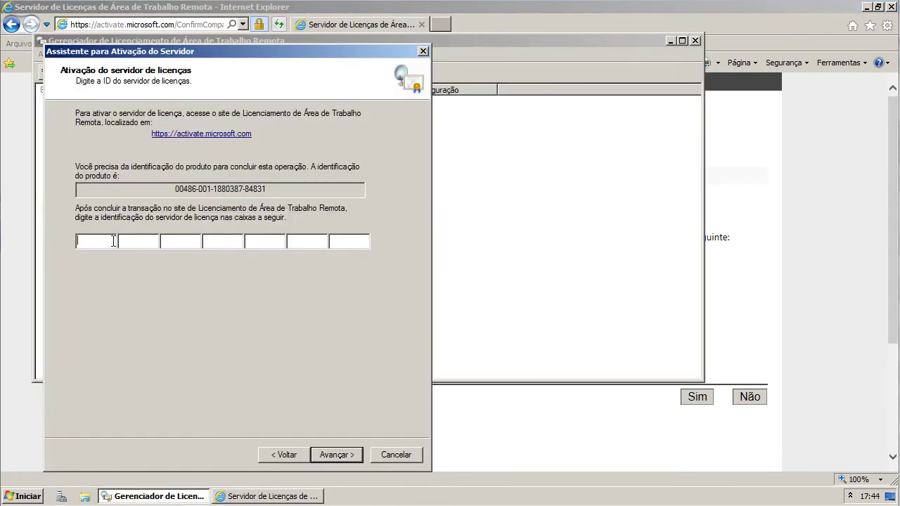
{"action": "right_click", "coordinate": [113, 241]}
{"action": "left_click", "coordinate": [134, 290]}
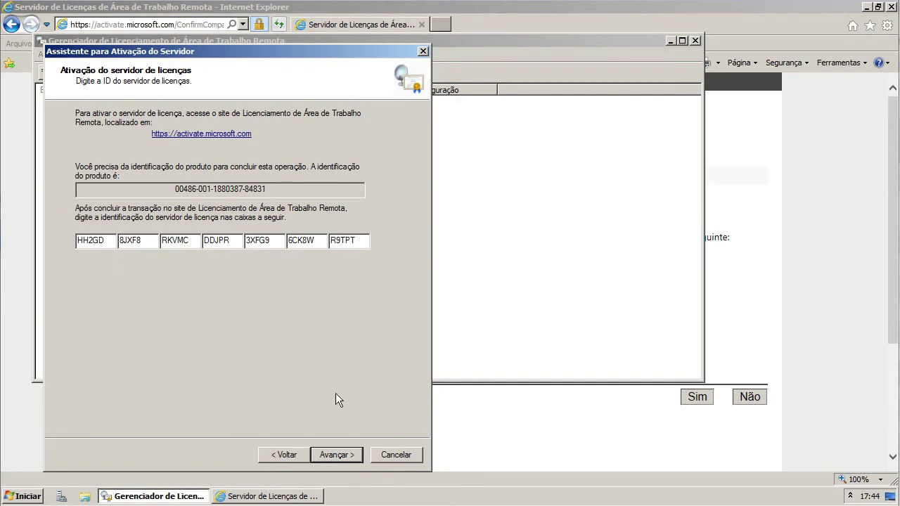
- Activate the license server and advance the license installation wizard to the key pack step
{"action": "left_click", "coordinate": [348, 455]}
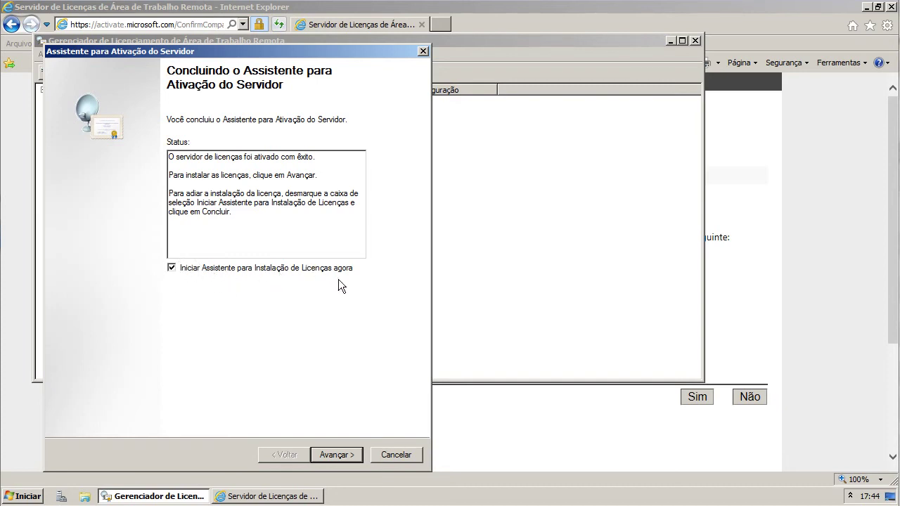
{"action": "left_click", "coordinate": [347, 456]}
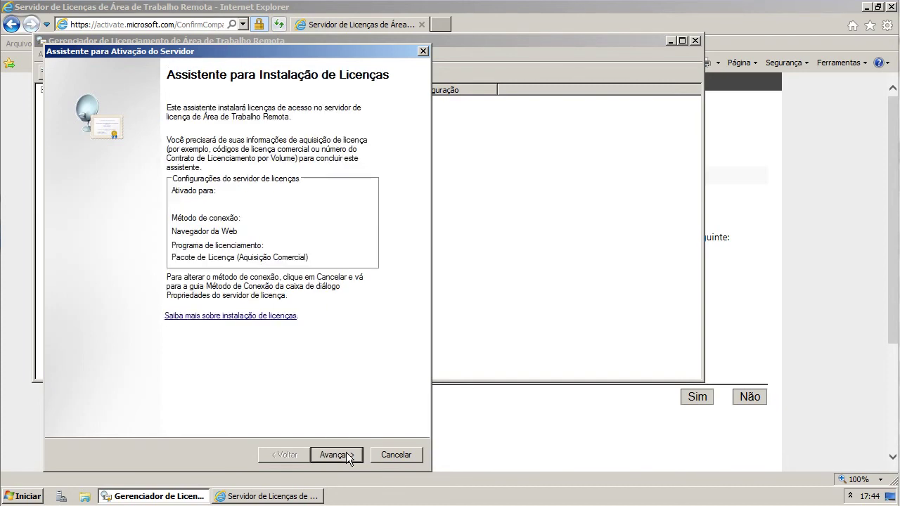
{"action": "left_click", "coordinate": [347, 457]}
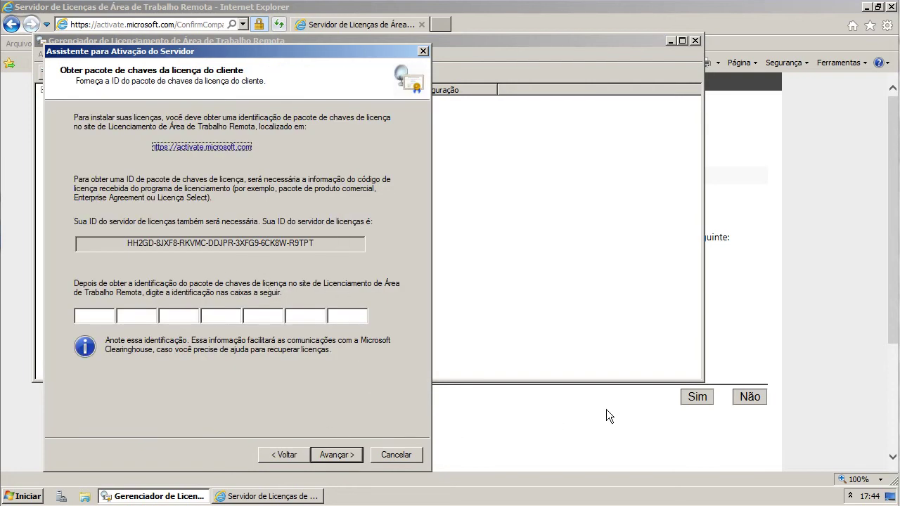
{"action": "left_click", "coordinate": [589, 395]}
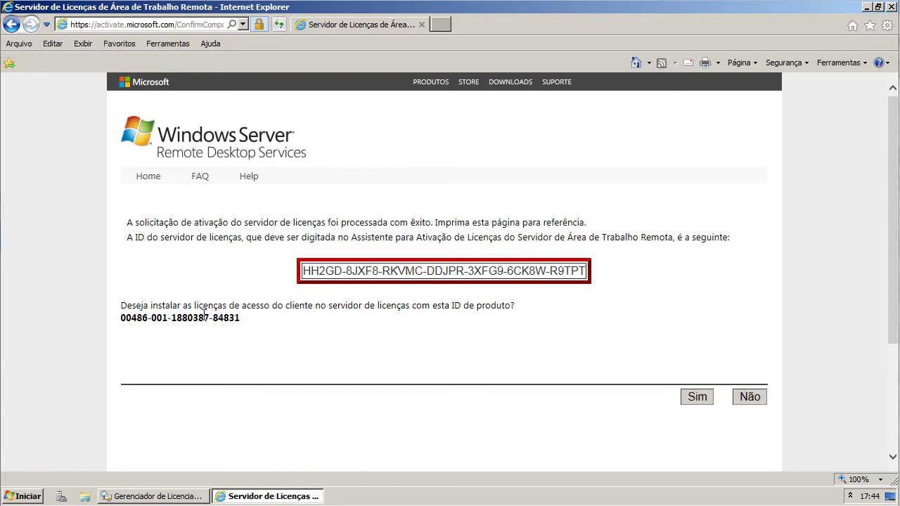
- Answer Sim to installing client access licenses with this license server ID
{"action": "left_click_drag", "start_coordinate": [123, 306], "coordinate": [529, 304]}
{"action": "left_click_drag", "start_coordinate": [246, 317], "coordinate": [106, 316]}
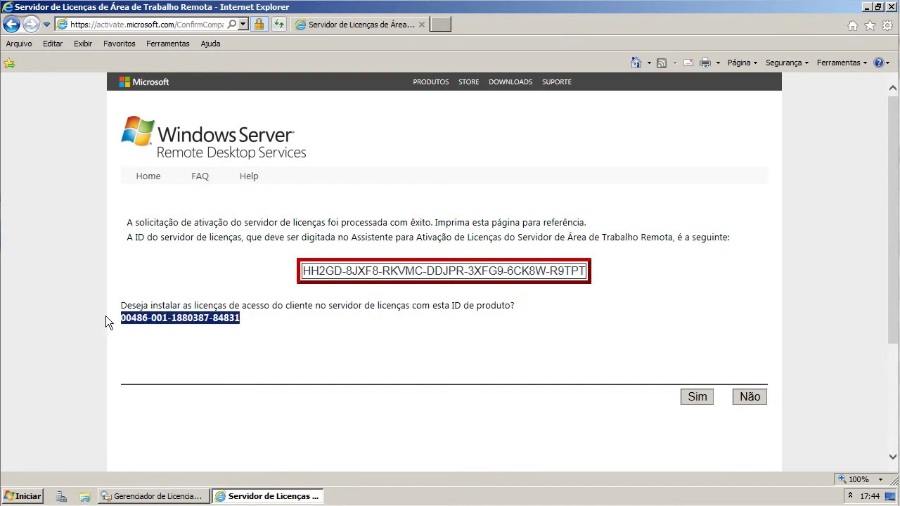
{"action": "left_click", "coordinate": [422, 352]}
{"action": "left_click", "coordinate": [692, 400]}
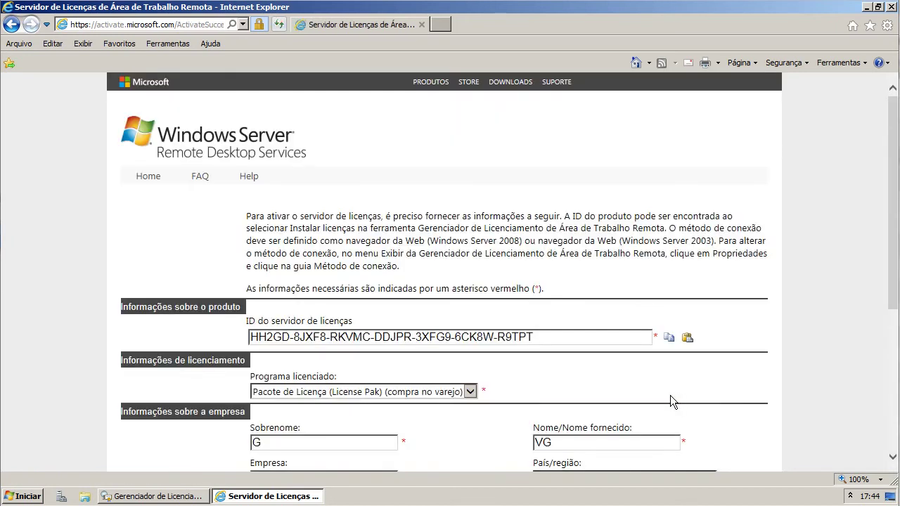
{"action": "scroll", "coordinate": [470, 334], "scroll_direction": "down", "scroll_amount": 3}
{"action": "scroll", "coordinate": [470, 332], "scroll_direction": "down", "scroll_amount": 1}
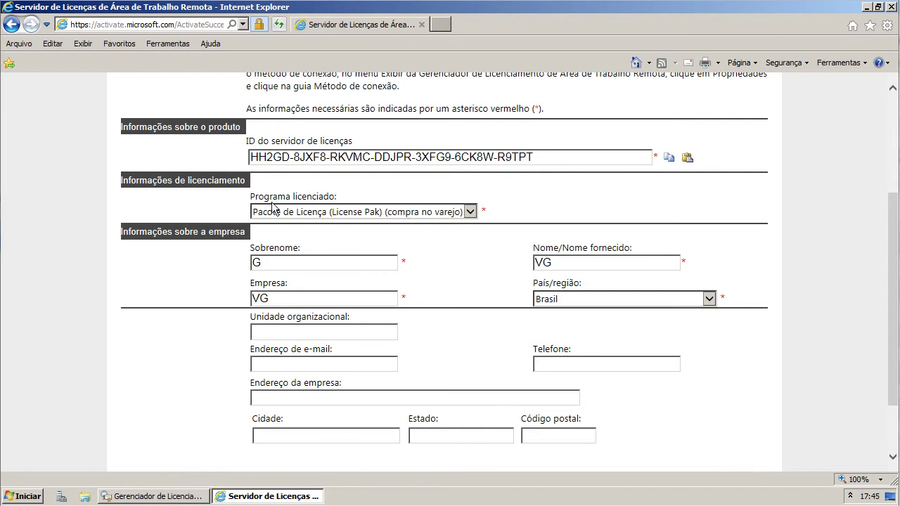
- Set Programa licenciado to Outro Contrato and submit the page
{"action": "left_click", "coordinate": [370, 215]}
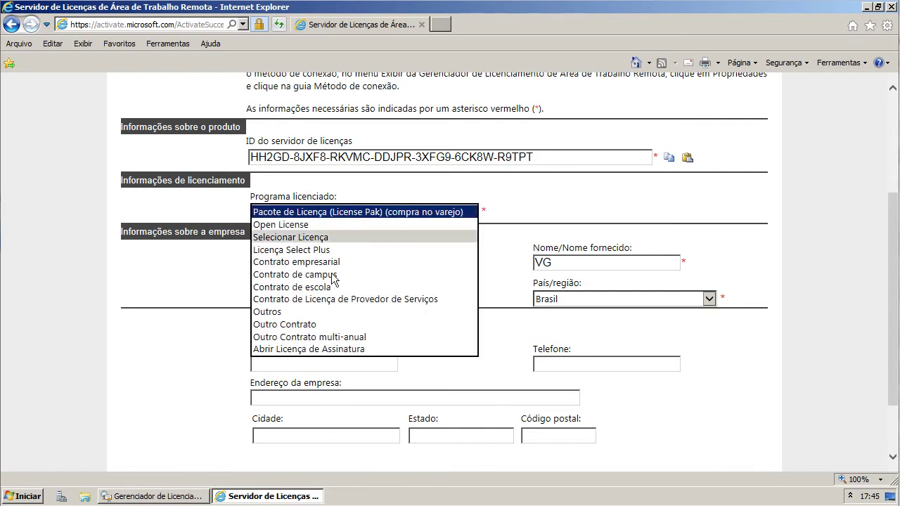
{"action": "left_click", "coordinate": [301, 325]}
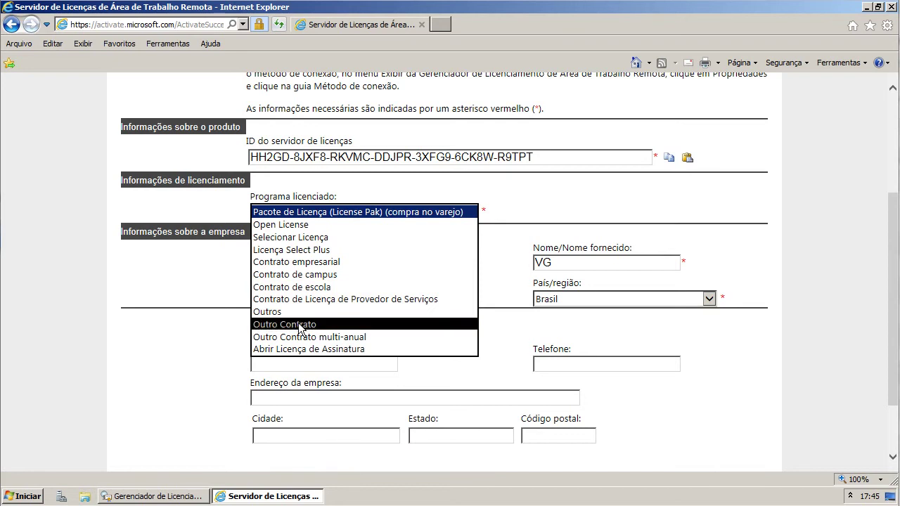
{"action": "left_click", "coordinate": [317, 215]}
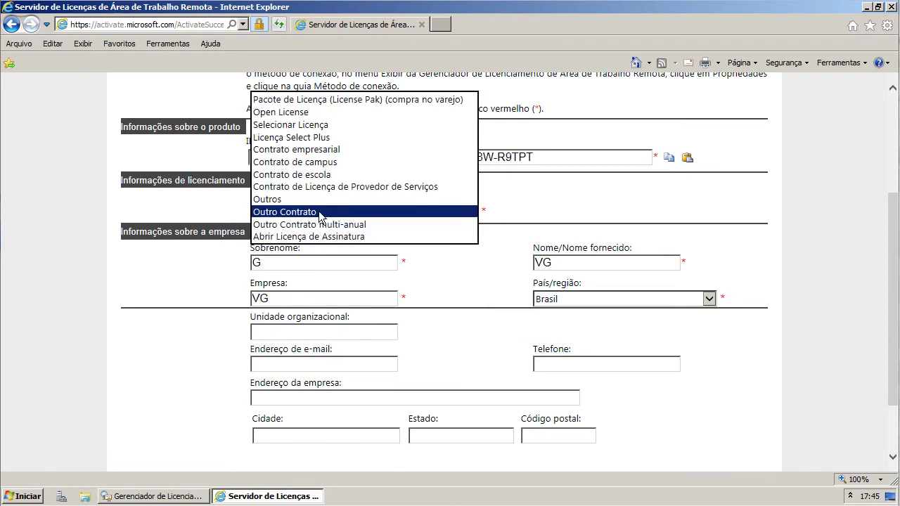
{"action": "left_click", "coordinate": [319, 213]}
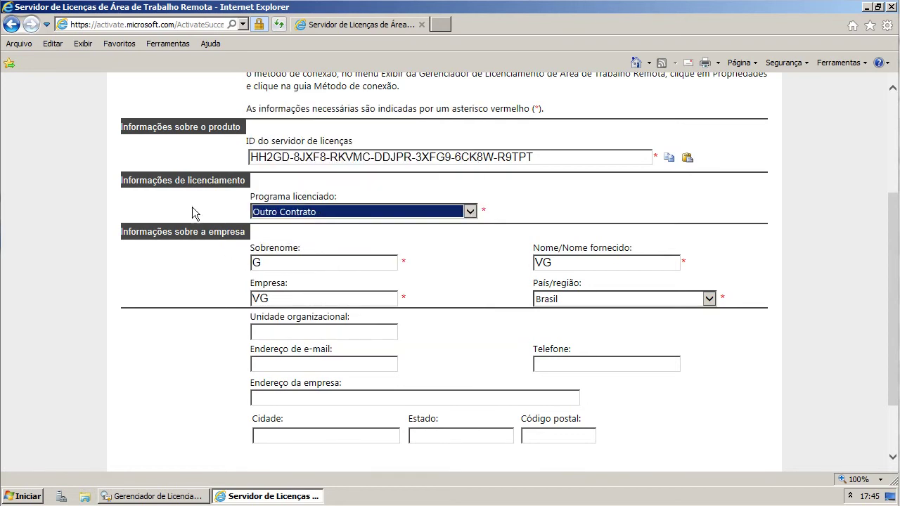
{"action": "scroll", "coordinate": [482, 276], "scroll_direction": "down", "scroll_amount": 2}
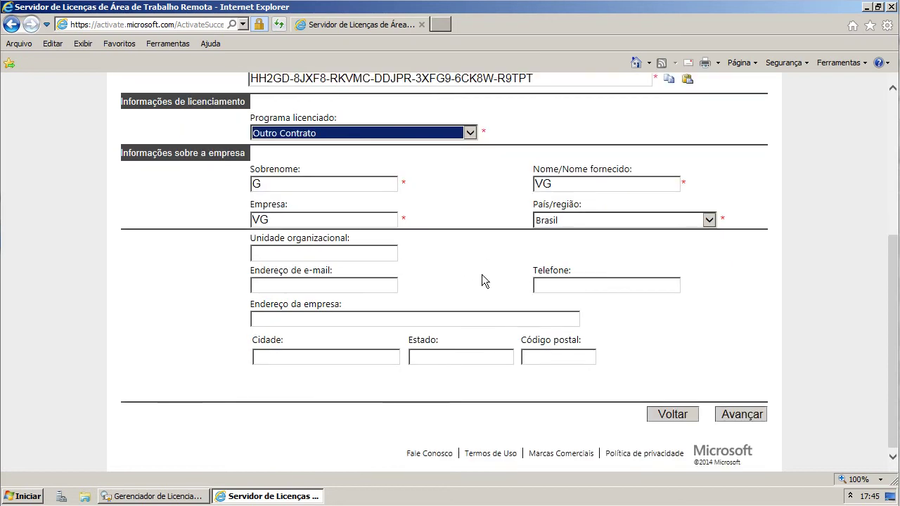
{"action": "left_click", "coordinate": [753, 414]}
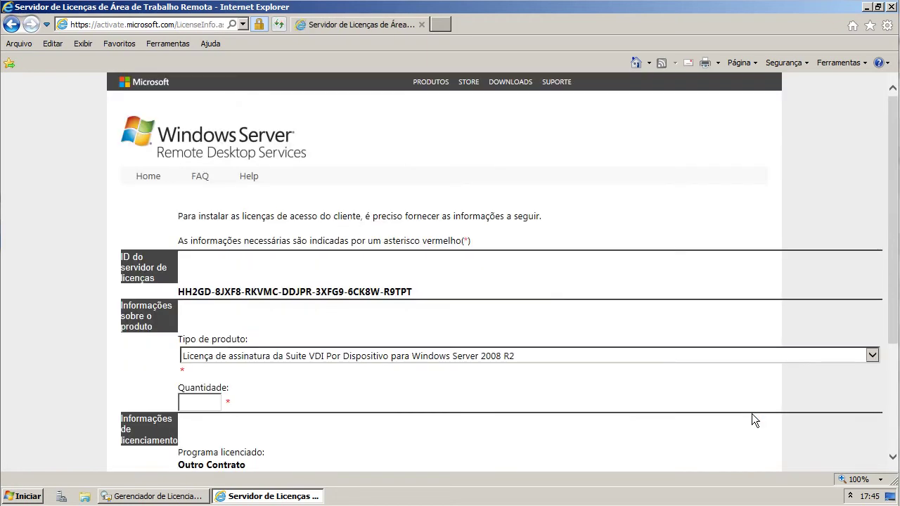
- Select the Windows Server 2008 R2 RDS per-device CAL in the Tipo de produto list
{"action": "left_click", "coordinate": [276, 357]}
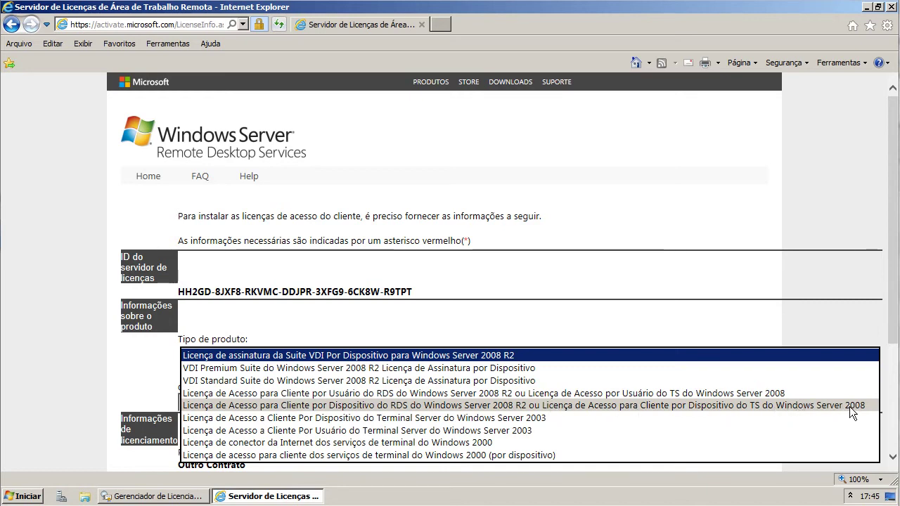
{"action": "left_click", "coordinate": [375, 406]}
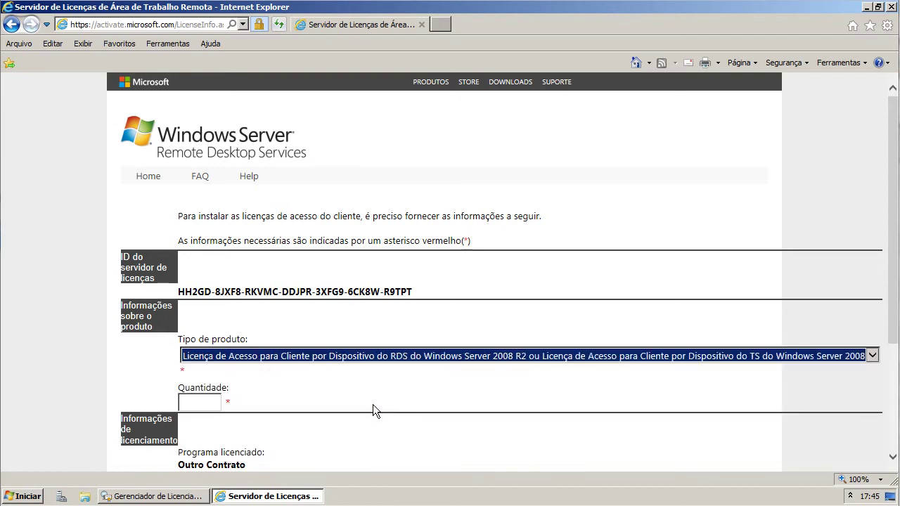
{"action": "left_click", "coordinate": [388, 355]}
{"action": "left_click", "coordinate": [388, 355]}
{"action": "left_click", "coordinate": [388, 355]}
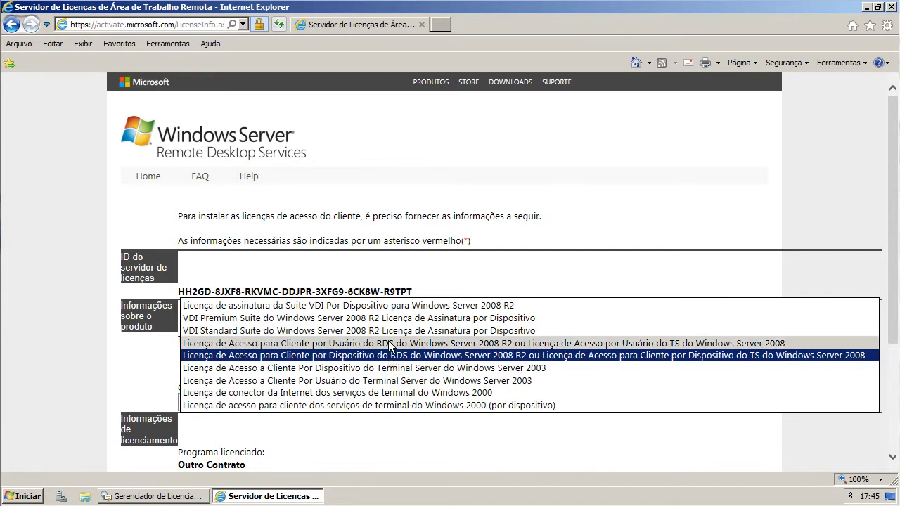
{"action": "left_click", "coordinate": [383, 356]}
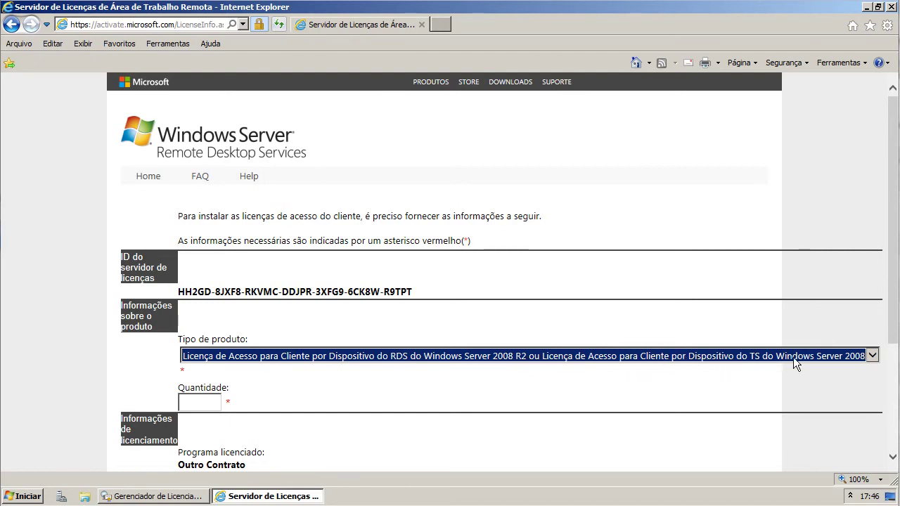
- Enter quantity 9999 and contract number 0, then submit the product details
{"action": "left_click", "coordinate": [220, 402]}
{"action": "type", "text": "9999"}
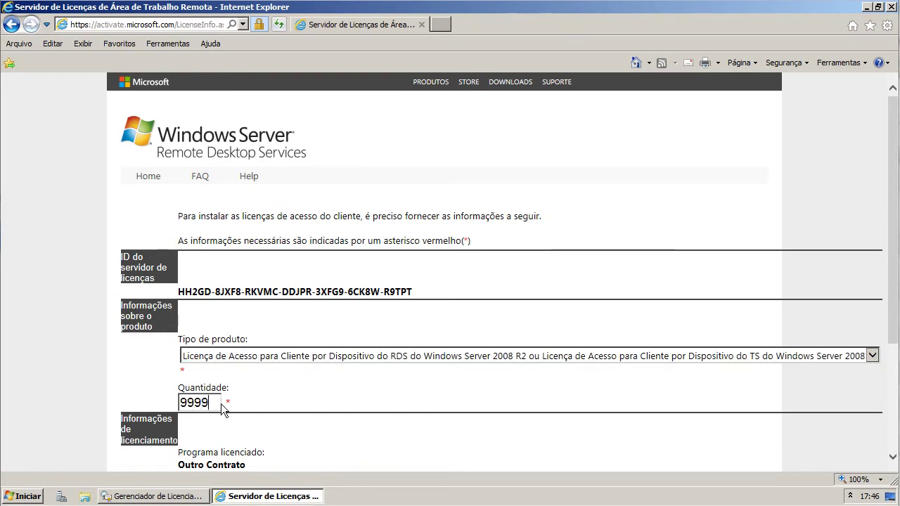
{"action": "scroll", "coordinate": [337, 397], "scroll_direction": "down", "scroll_amount": 3}
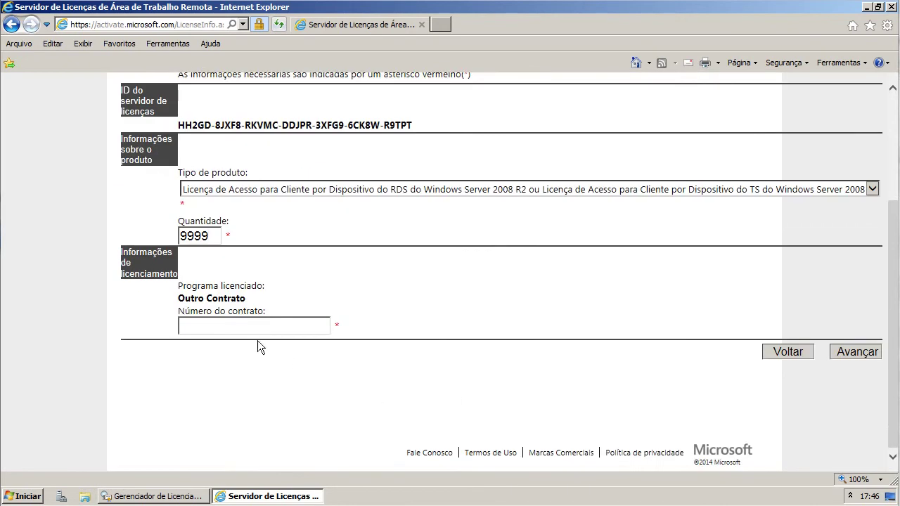
{"action": "left_click", "coordinate": [282, 323]}
{"action": "type", "text": "0"}
{"action": "left_click", "coordinate": [850, 355]}
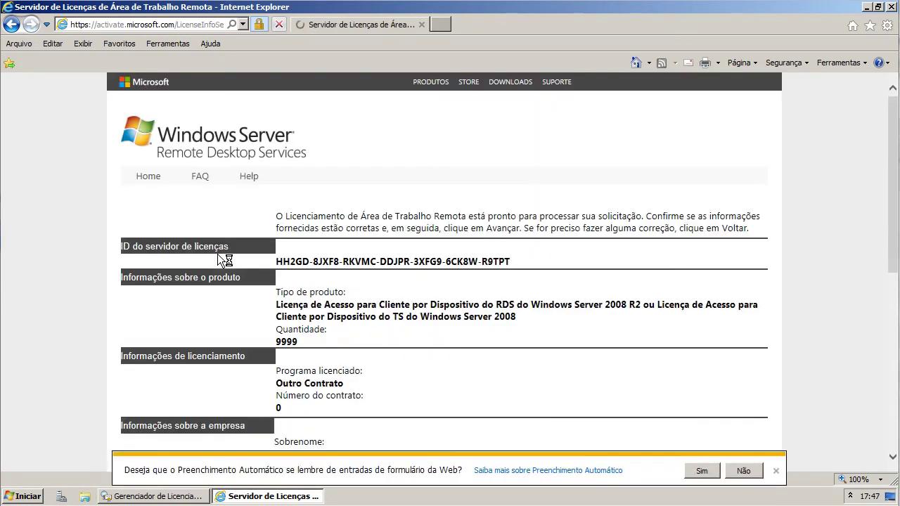
- Review the license server ID, product type, quantity 9999 and Outro Contrato licensing program
{"action": "left_click_drag", "start_coordinate": [275, 262], "coordinate": [534, 261]}
{"action": "left_click", "coordinate": [532, 260]}
{"action": "scroll", "coordinate": [532, 260], "scroll_direction": "down", "scroll_amount": 1}
{"action": "left_click_drag", "start_coordinate": [274, 245], "coordinate": [590, 258]}
{"action": "left_click", "coordinate": [540, 256]}
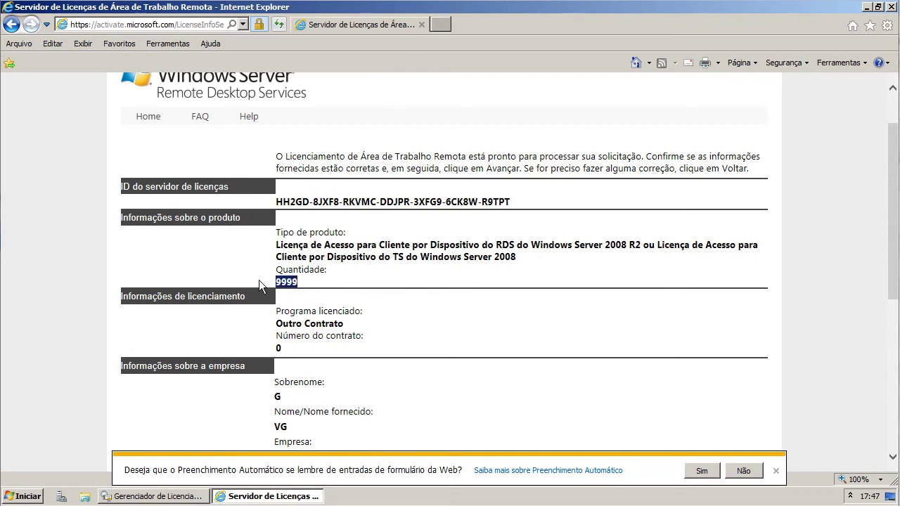
{"action": "left_click", "coordinate": [258, 284]}
{"action": "scroll", "coordinate": [259, 280], "scroll_direction": "down", "scroll_amount": 2}
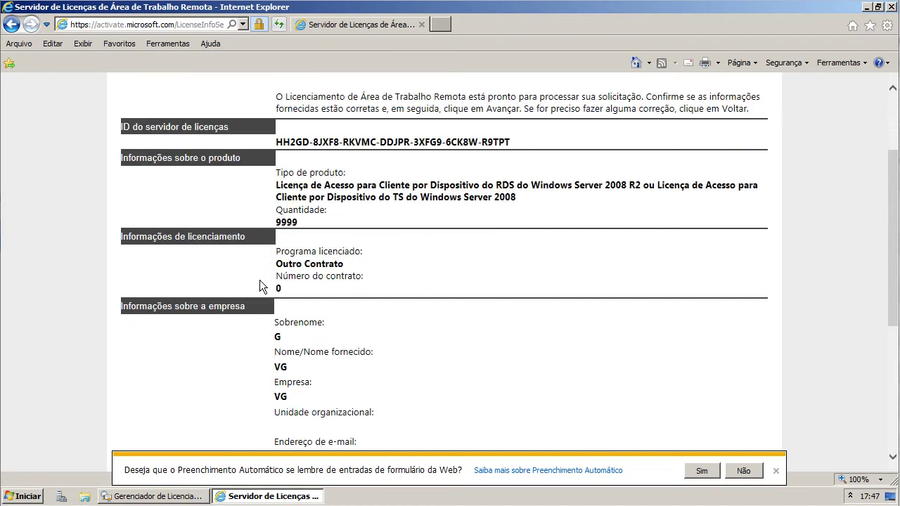
{"action": "triple_click", "coordinate": [336, 251]}
{"action": "left_click_drag", "start_coordinate": [341, 264], "coordinate": [377, 277]}
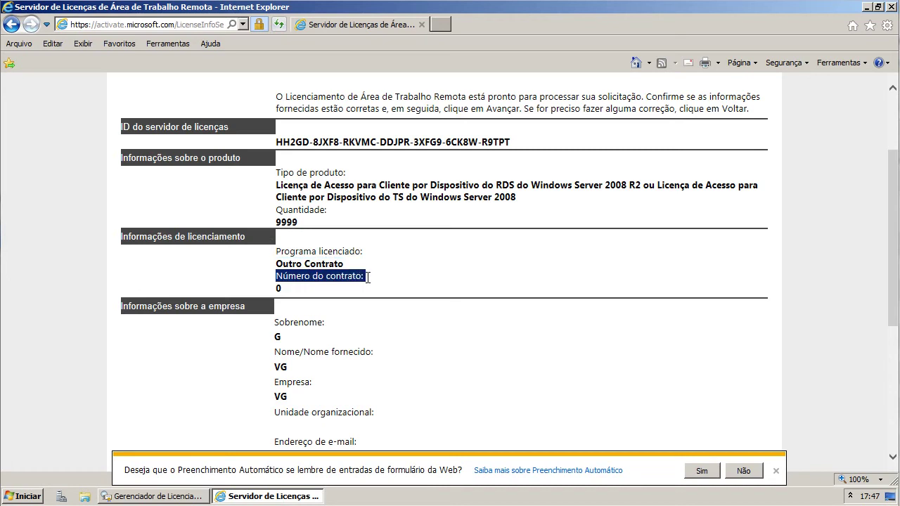
{"action": "left_click", "coordinate": [387, 278]}
- Check contract number 0 and company details, submit, and select the returned license key pack ID
{"action": "scroll", "coordinate": [431, 272], "scroll_direction": "down", "scroll_amount": 5}
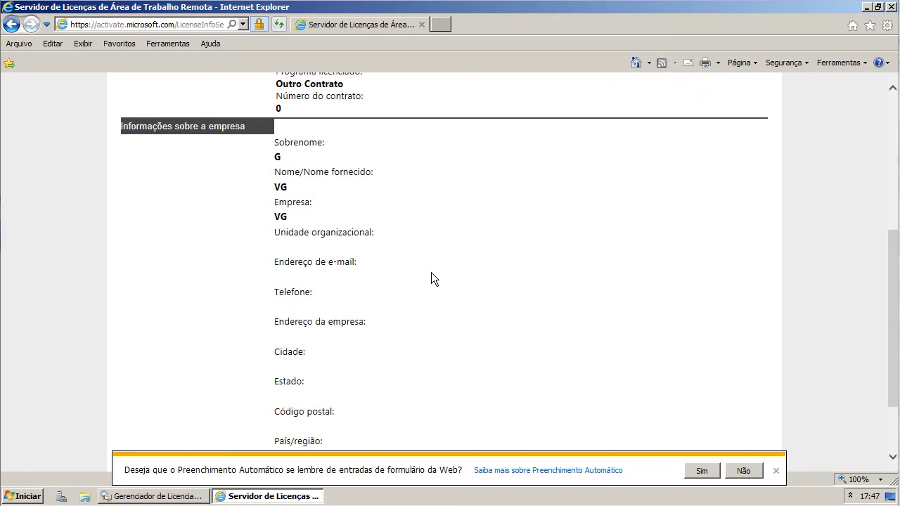
{"action": "left_click_drag", "start_coordinate": [285, 108], "coordinate": [275, 106]}
{"action": "left_click_drag", "start_coordinate": [275, 145], "coordinate": [317, 220]}
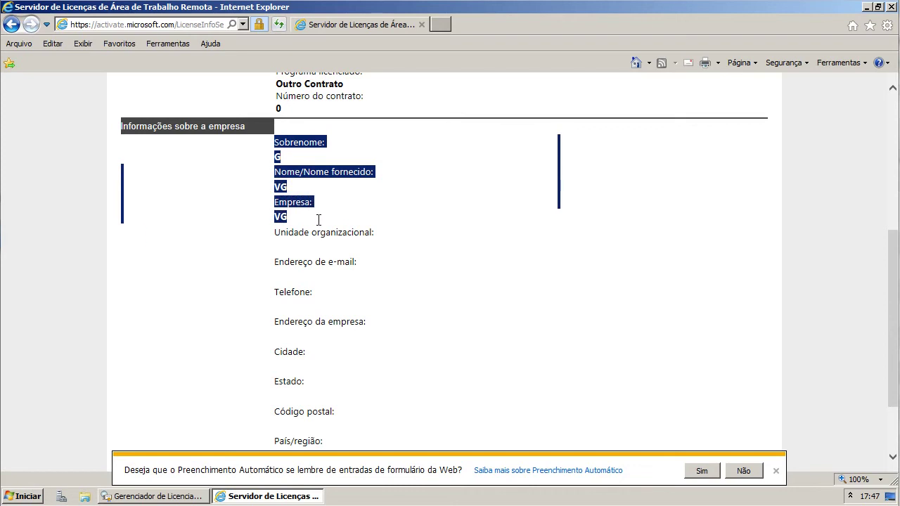
{"action": "left_click", "coordinate": [317, 219]}
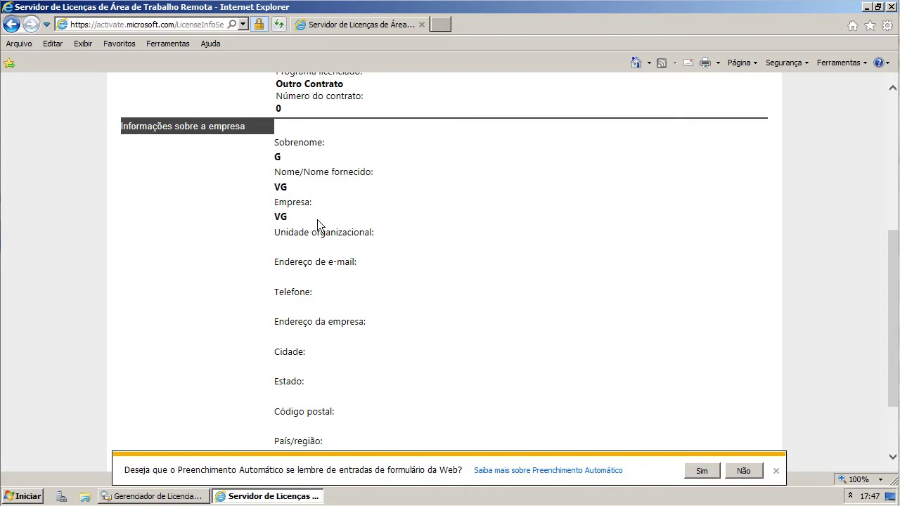
{"action": "scroll", "coordinate": [317, 220], "scroll_direction": "down", "scroll_amount": 1}
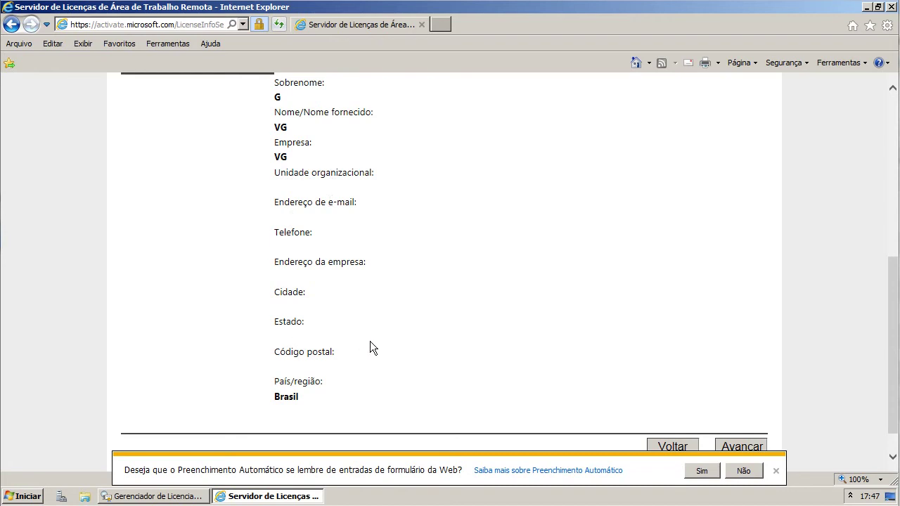
{"action": "scroll", "coordinate": [372, 347], "scroll_direction": "down", "scroll_amount": 1}
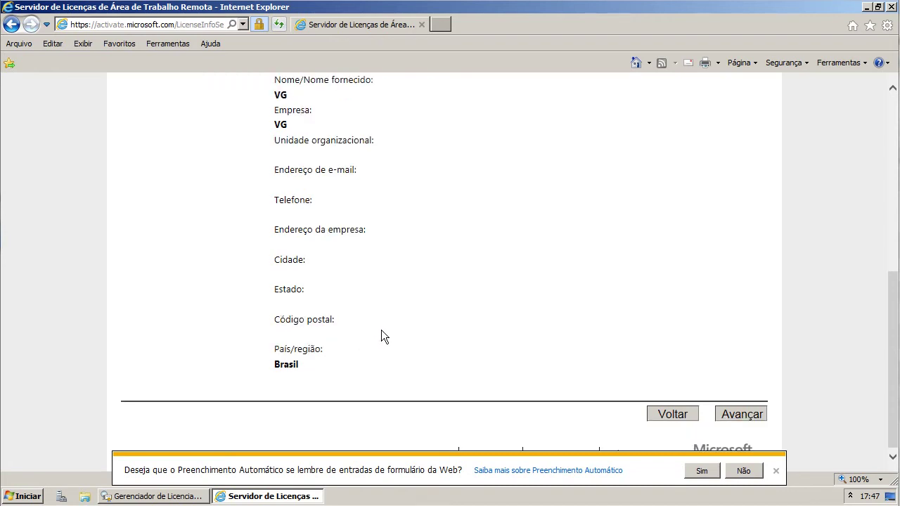
{"action": "left_click", "coordinate": [720, 416]}
{"action": "left_click_drag", "start_coordinate": [308, 273], "coordinate": [587, 273]}
{"action": "key", "text": "ctrl+c"}
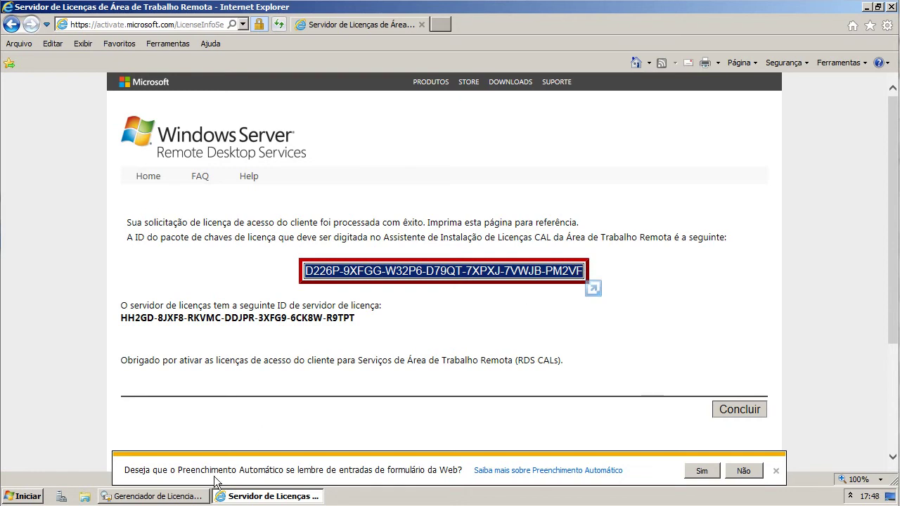
- Paste the key pack ID into the install wizard, install the licenses, and open VG-SRV
{"action": "left_click", "coordinate": [170, 497]}
{"action": "left_click", "coordinate": [90, 315]}
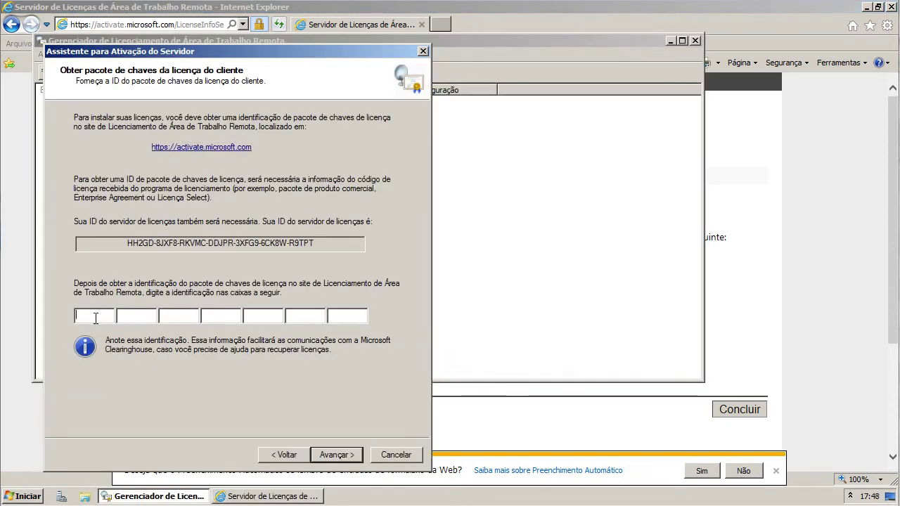
{"action": "right_click", "coordinate": [91, 316]}
{"action": "left_click", "coordinate": [105, 365]}
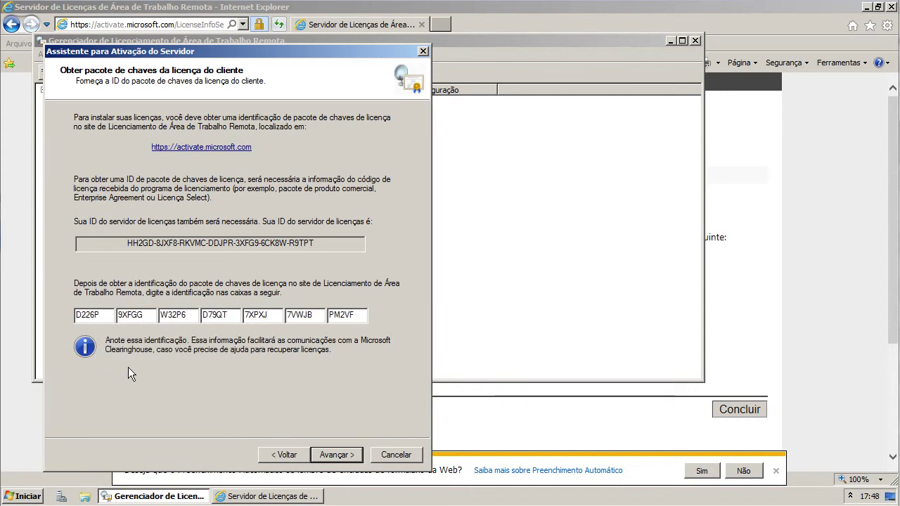
{"action": "left_click", "coordinate": [335, 453]}
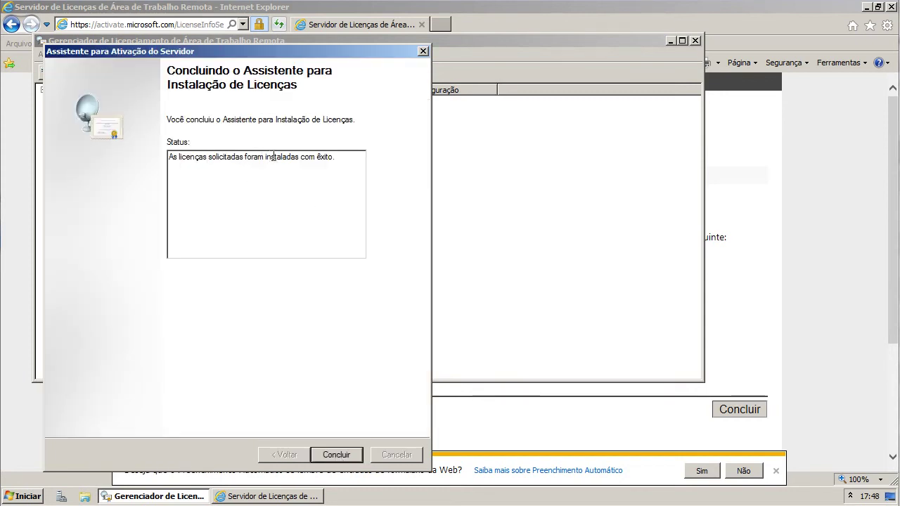
{"action": "left_click", "coordinate": [327, 453]}
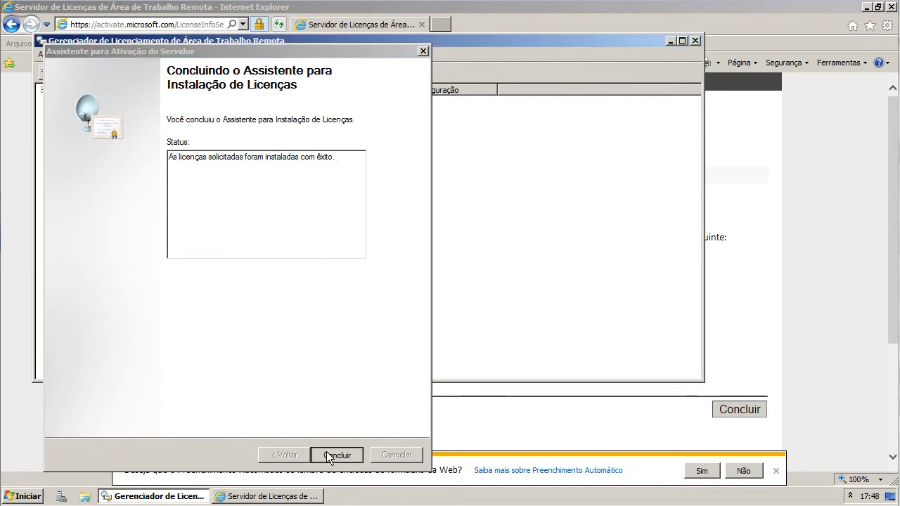
{"action": "double_click", "coordinate": [360, 101]}
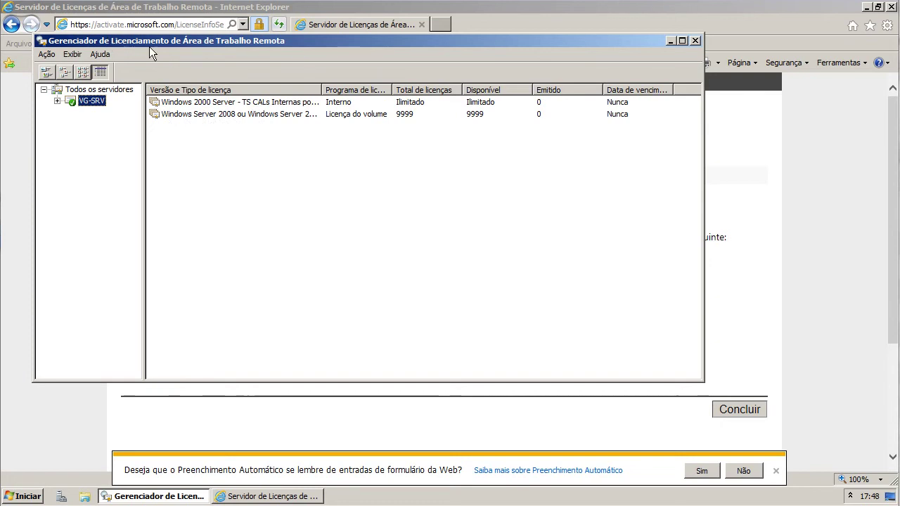
- Maximize Licensing Manager and select VG-SRV's Windows Server 2008 volume license row (9999 available)
{"action": "double_click", "coordinate": [390, 115]}
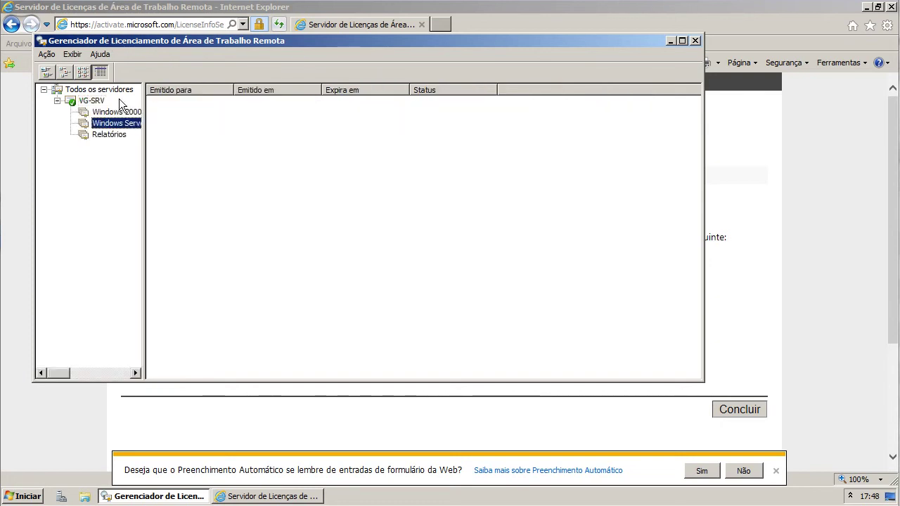
{"action": "left_click", "coordinate": [95, 101]}
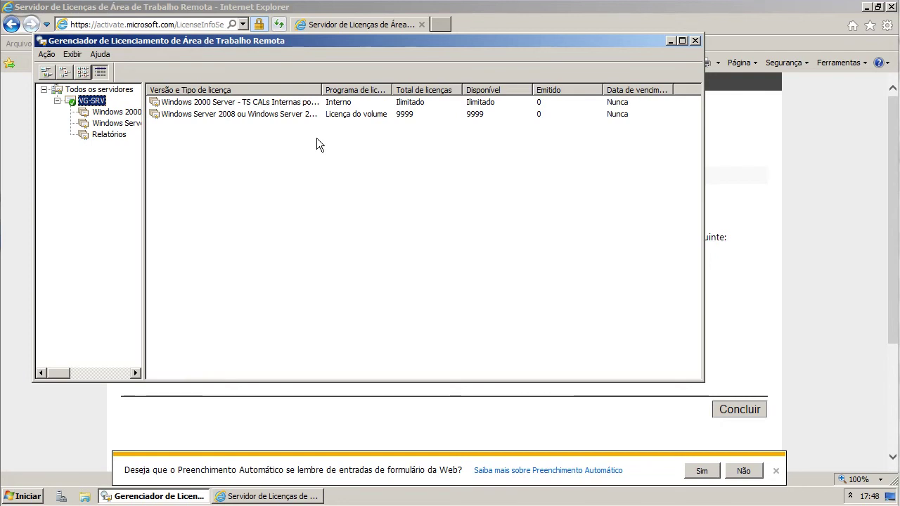
{"action": "left_click", "coordinate": [681, 40]}
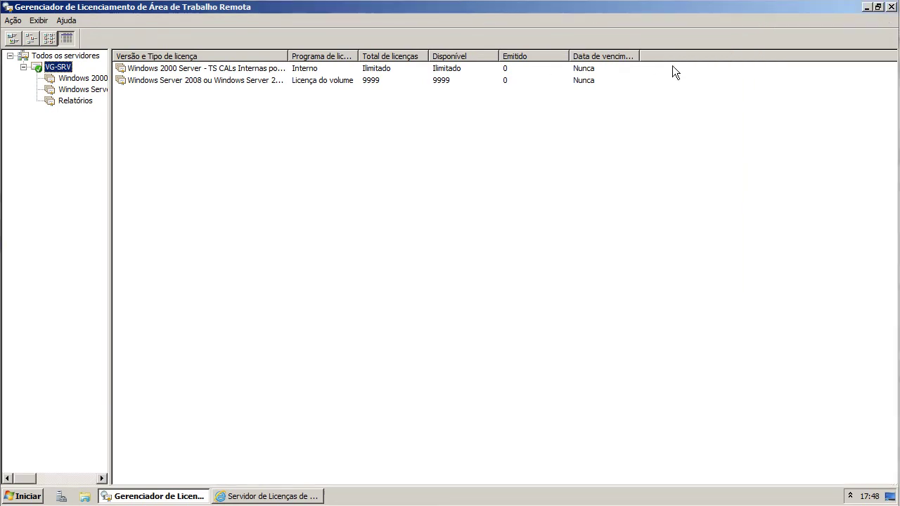
{"action": "left_click", "coordinate": [377, 80]}
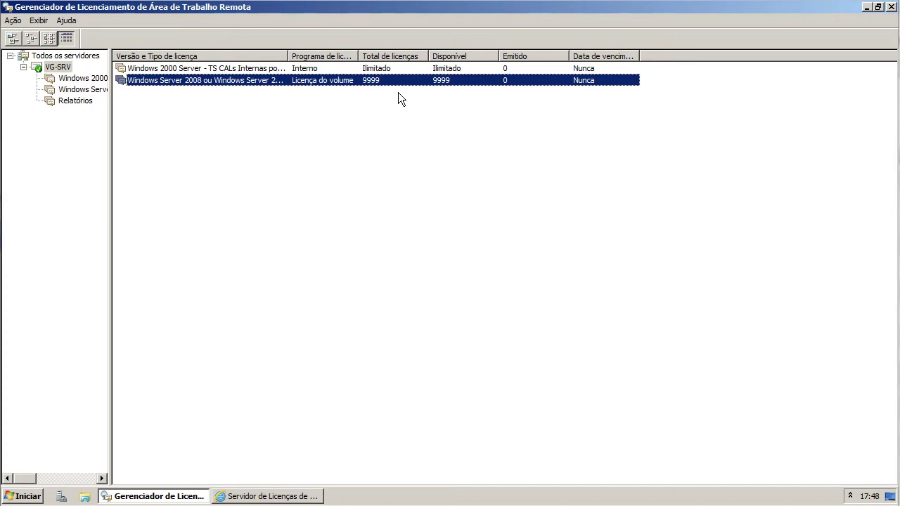
- Start Install Licenses from the Ação menu, advance to the key pack ID page, and return to the website
{"action": "left_click", "coordinate": [12, 20]}
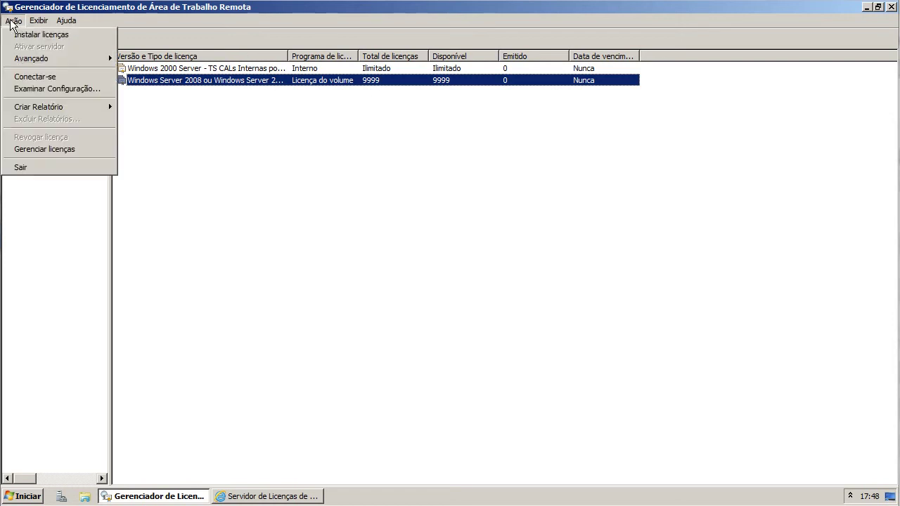
{"action": "left_click", "coordinate": [67, 34]}
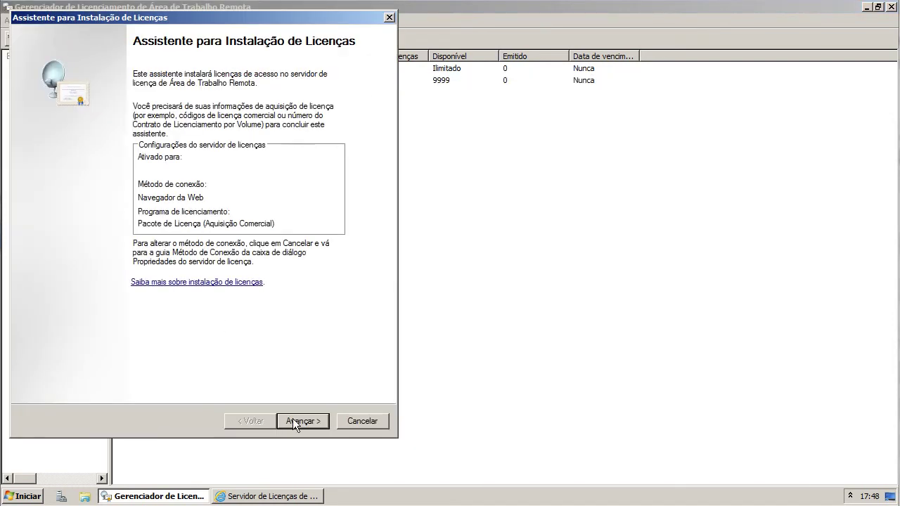
{"action": "left_click", "coordinate": [295, 421]}
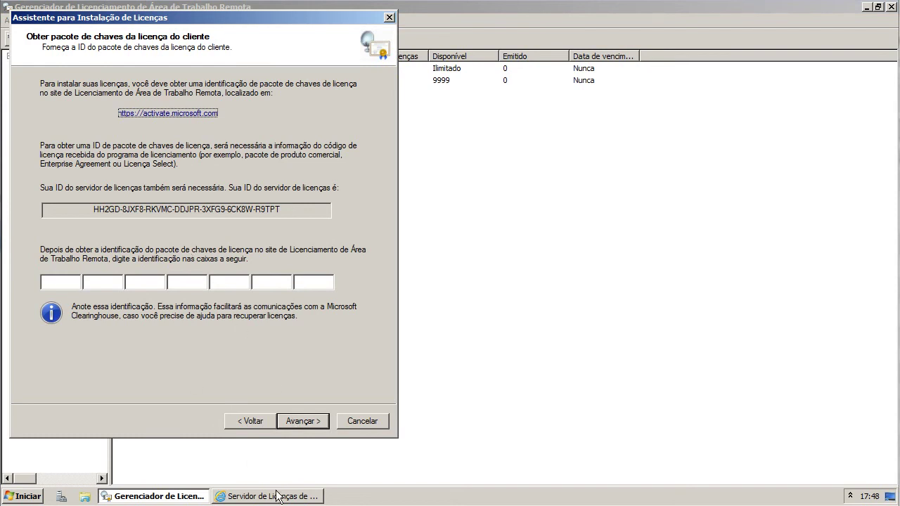
{"action": "left_click", "coordinate": [276, 495]}
- Close out the previous key pack page and choose 'Instalação das licenças de acesso do cliente'
{"action": "left_click", "coordinate": [749, 409]}
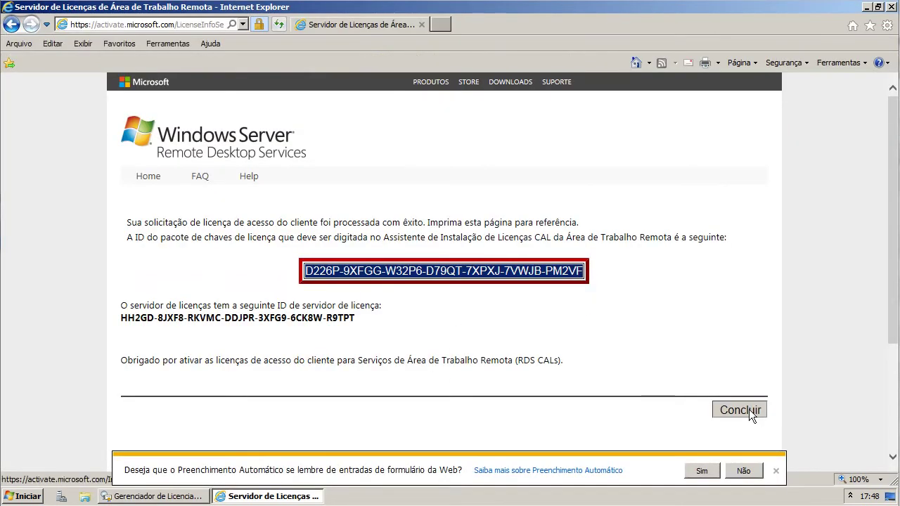
{"action": "left_click", "coordinate": [494, 293]}
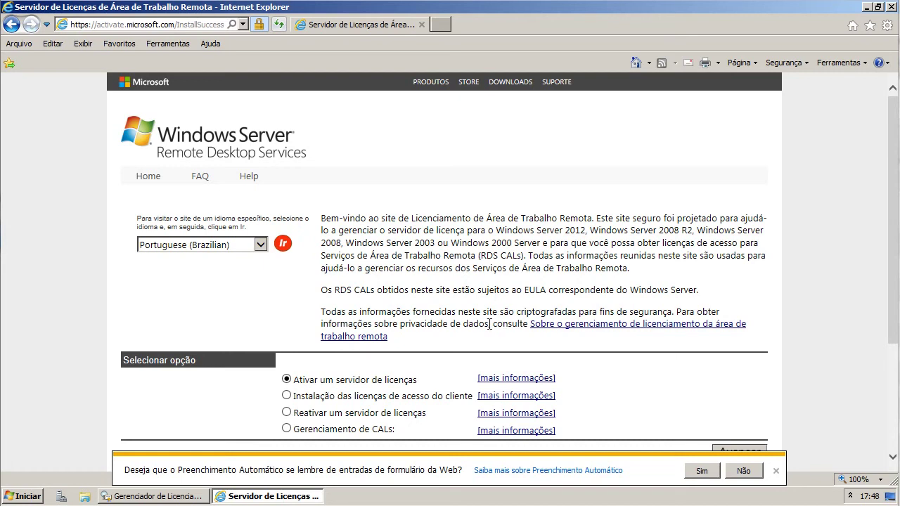
{"action": "scroll", "coordinate": [474, 326], "scroll_direction": "down", "scroll_amount": 1}
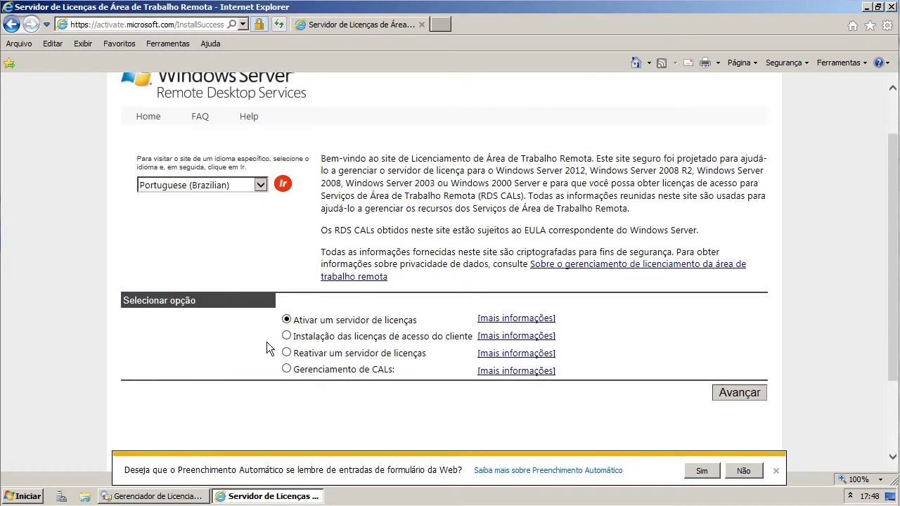
{"action": "left_click", "coordinate": [287, 336]}
{"action": "left_click", "coordinate": [752, 393]}
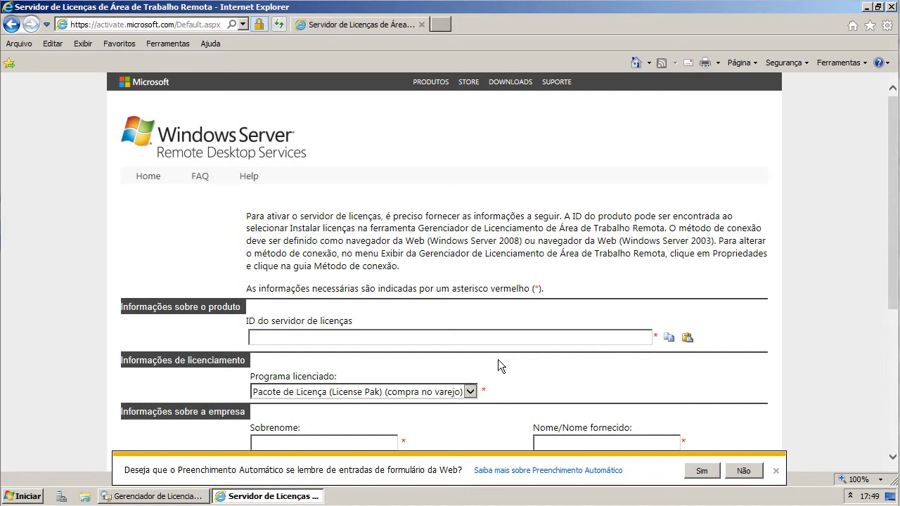
{"action": "left_click", "coordinate": [161, 496]}
- Copy the license server ID into the web form and set the licensing program to Outro Contrato
{"action": "left_click_drag", "start_coordinate": [289, 212], "coordinate": [38, 202]}
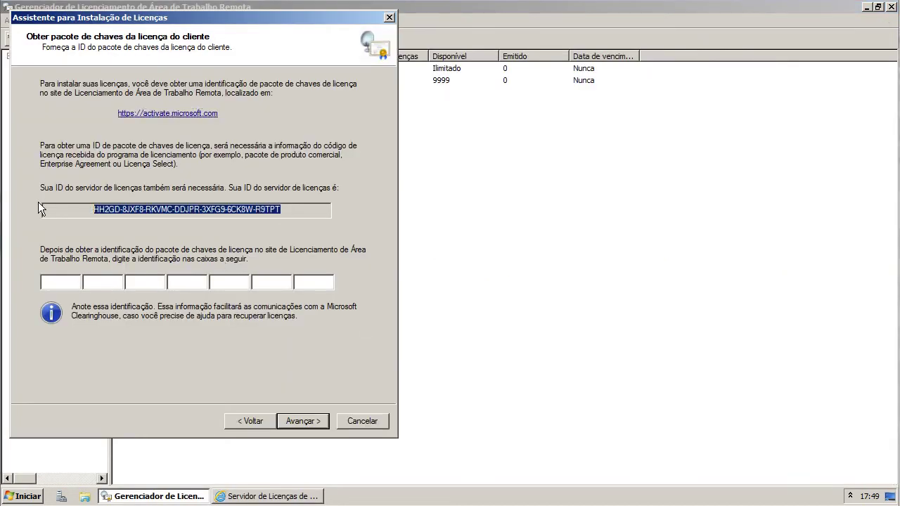
{"action": "key", "text": "alt+Tab"}
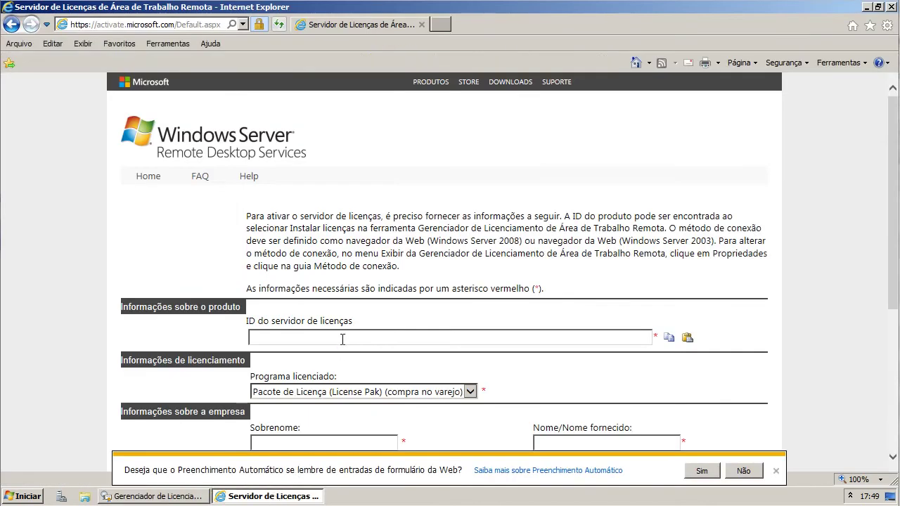
{"action": "left_click", "coordinate": [342, 338]}
{"action": "key", "text": "ctrl+v"}
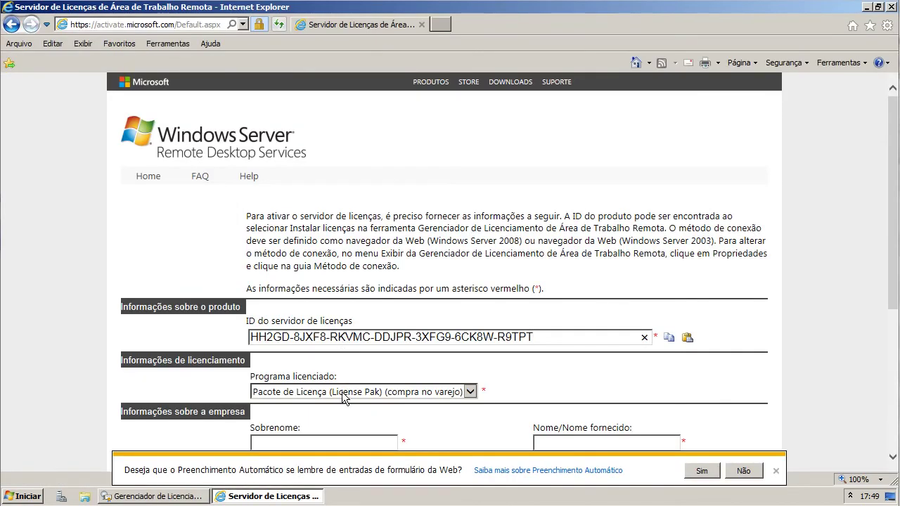
{"action": "left_click", "coordinate": [344, 391]}
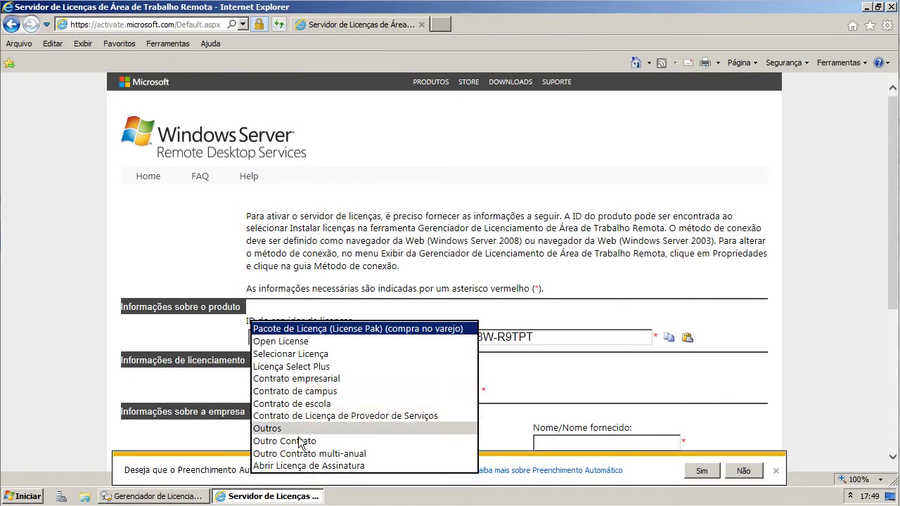
{"action": "left_click", "coordinate": [316, 441]}
{"action": "scroll", "coordinate": [338, 395], "scroll_direction": "down", "scroll_amount": 1}
{"action": "scroll", "coordinate": [338, 396], "scroll_direction": "down", "scroll_amount": 1}
{"action": "left_click", "coordinate": [341, 392]}
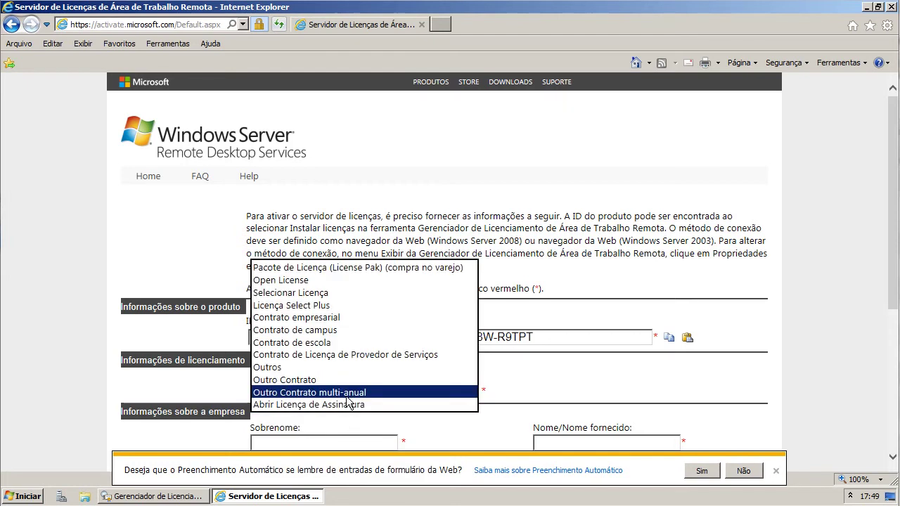
{"action": "left_click", "coordinate": [326, 378]}
- Enter surname G, given name VG, company VG, country Brasil, and submit the company details
{"action": "left_click", "coordinate": [325, 437]}
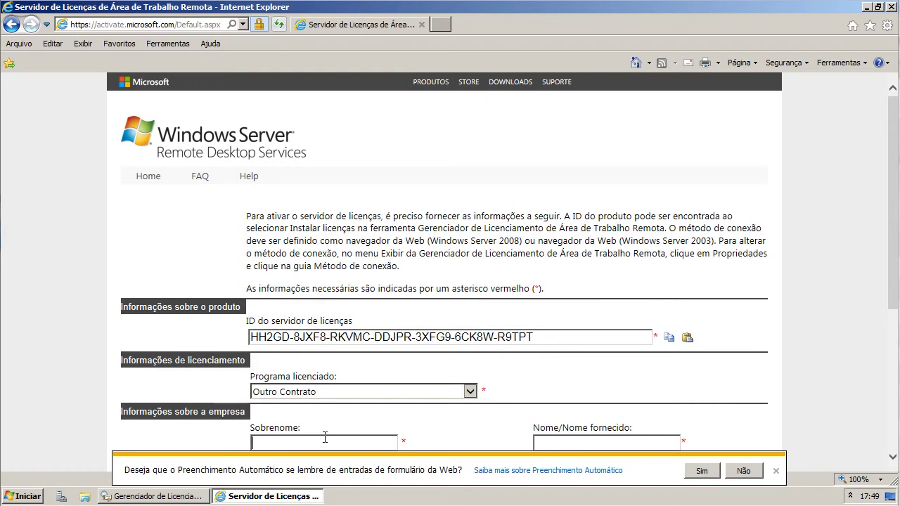
{"action": "scroll", "coordinate": [325, 437], "scroll_direction": "down", "scroll_amount": 2}
{"action": "type", "text": "G"}
{"action": "key", "text": "Tab"}
{"action": "type", "text": "VG"}
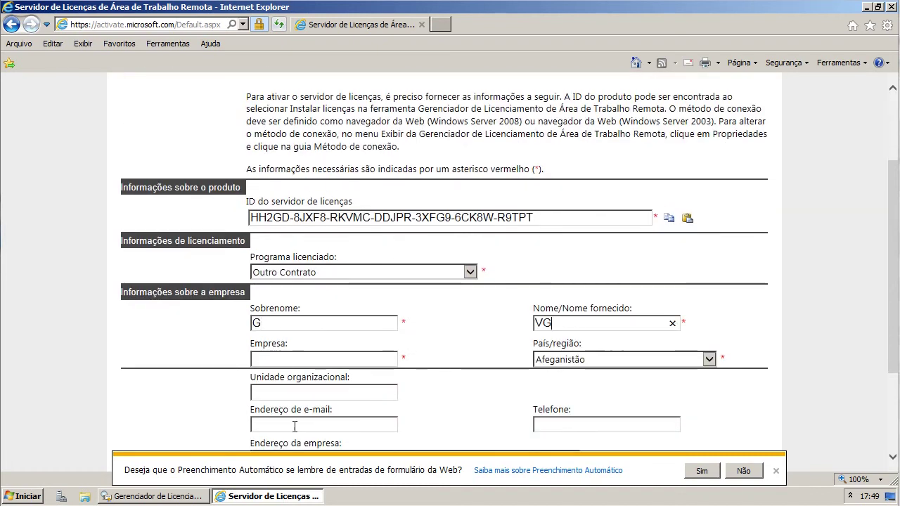
{"action": "left_click", "coordinate": [290, 357]}
{"action": "type", "text": "VG"}
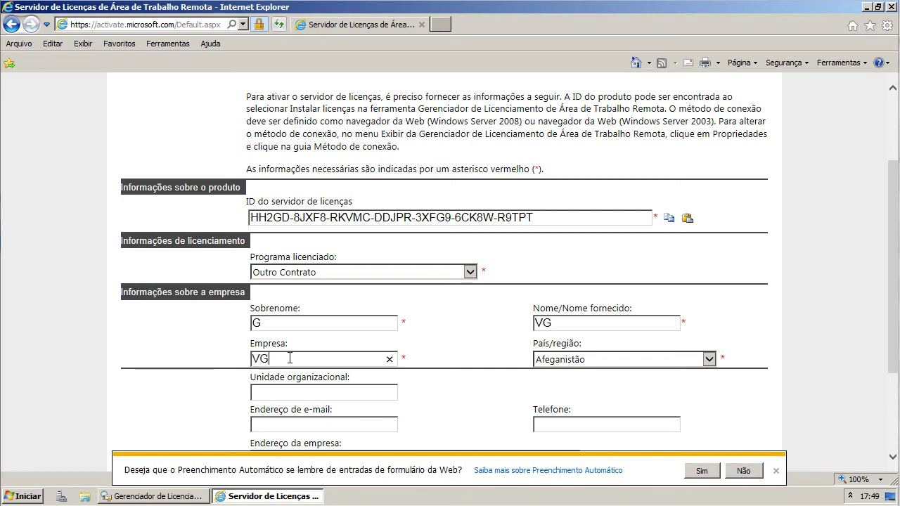
{"action": "left_click", "coordinate": [560, 359]}
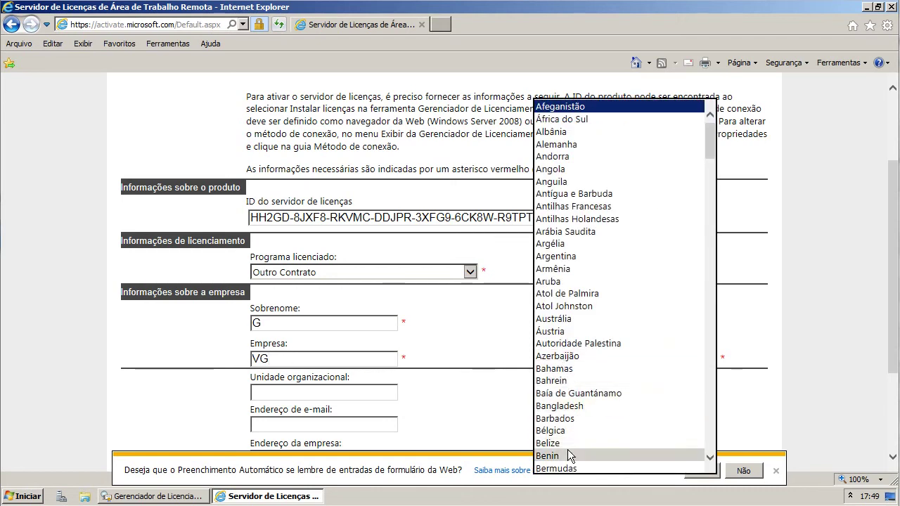
{"action": "scroll", "coordinate": [573, 431], "scroll_direction": "down", "scroll_amount": 1}
{"action": "scroll", "coordinate": [572, 433], "scroll_direction": "down", "scroll_amount": 1}
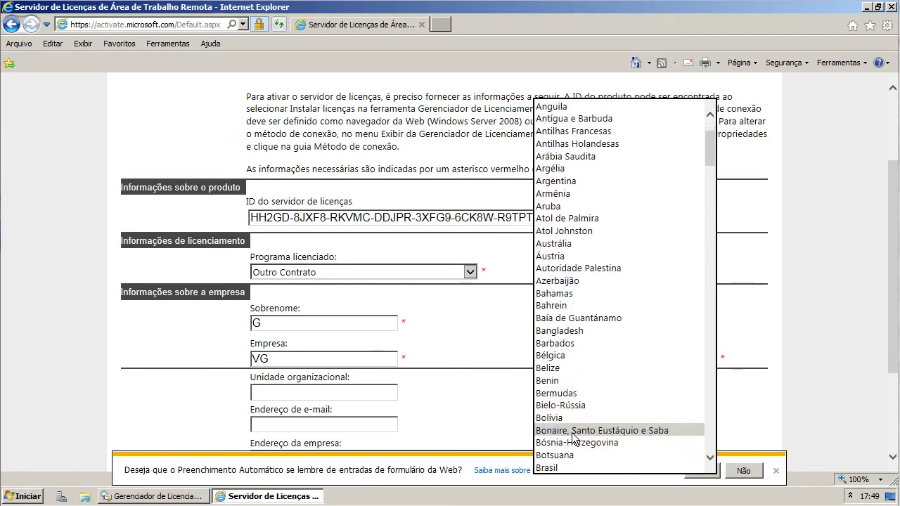
{"action": "left_click", "coordinate": [568, 465]}
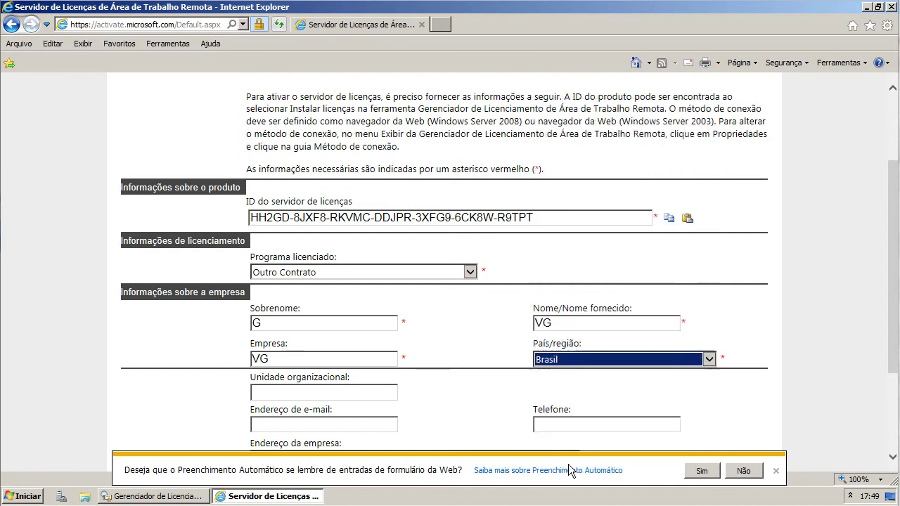
{"action": "left_click", "coordinate": [386, 394]}
{"action": "scroll", "coordinate": [394, 408], "scroll_direction": "down", "scroll_amount": 2}
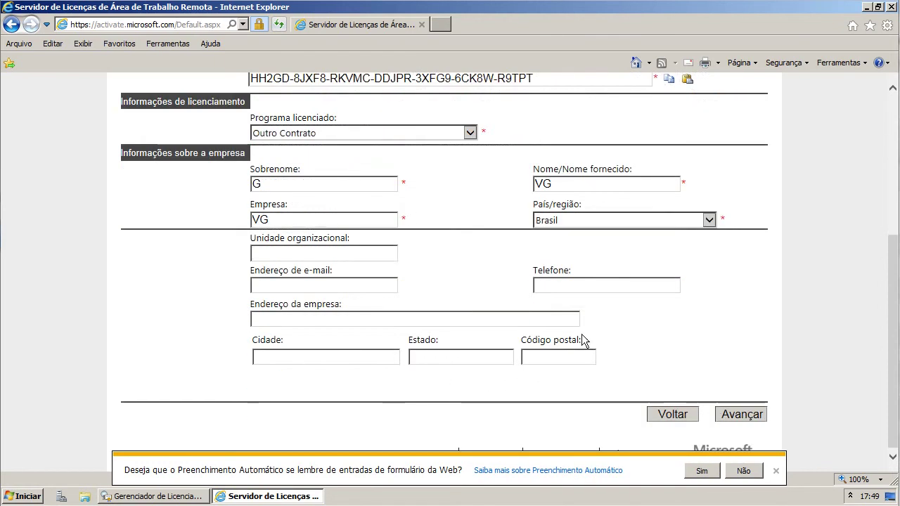
{"action": "left_click", "coordinate": [740, 416]}
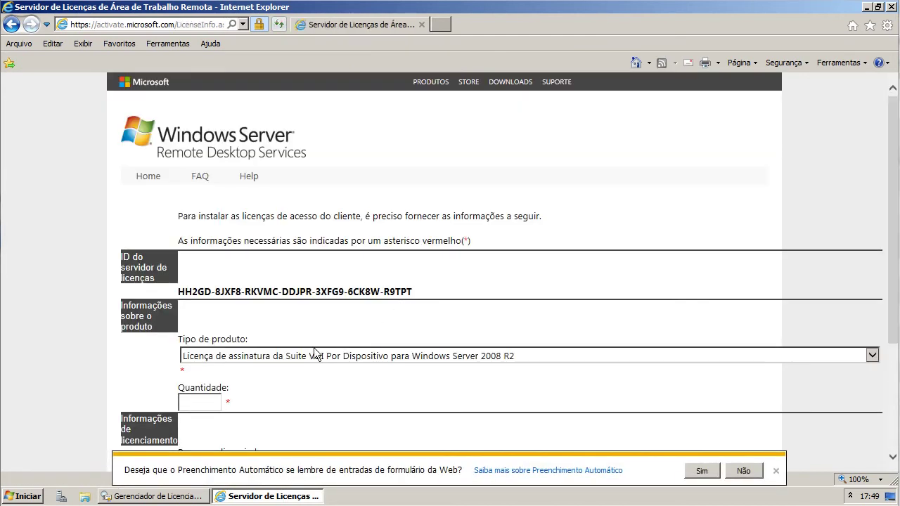
- Choose per-user RDS client access licenses as the product type with quantity 9999
{"action": "left_click", "coordinate": [314, 356]}
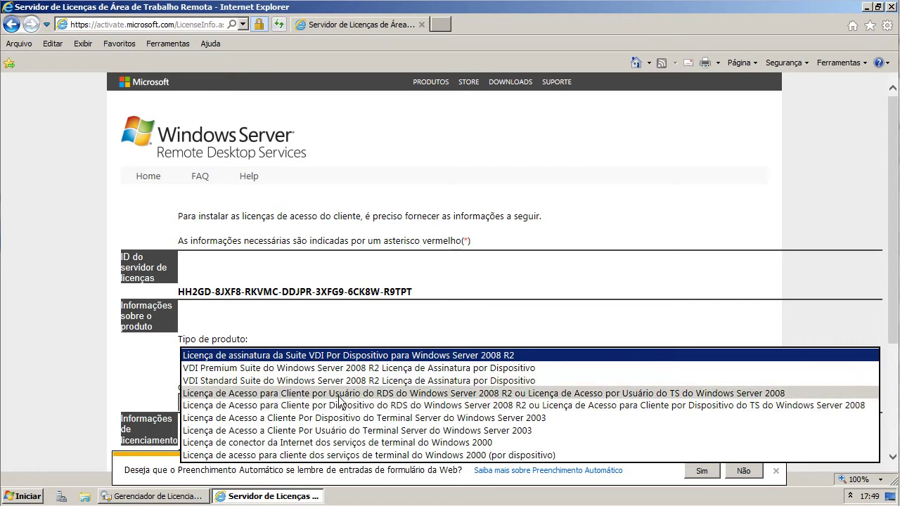
{"action": "left_click", "coordinate": [341, 393]}
{"action": "left_click", "coordinate": [214, 399]}
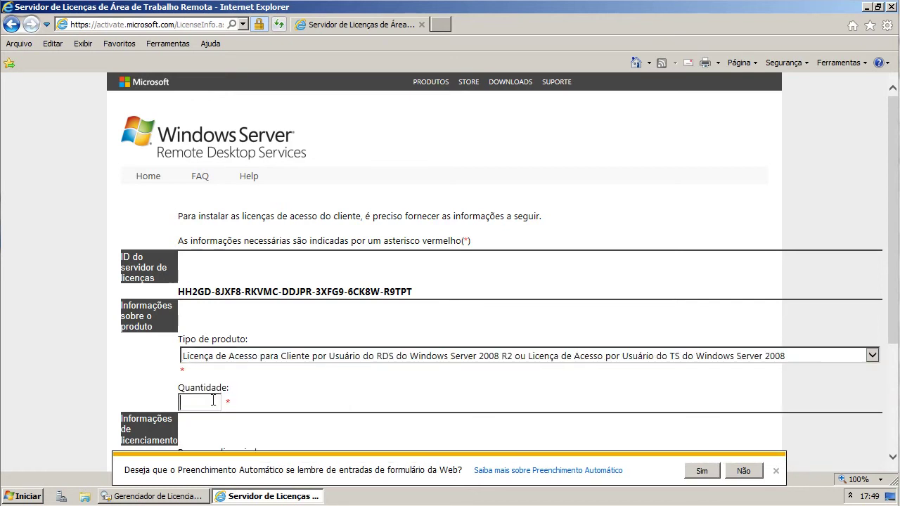
{"action": "type", "text": "9999"}
{"action": "scroll", "coordinate": [286, 400], "scroll_direction": "down", "scroll_amount": 3}
{"action": "scroll", "coordinate": [286, 400], "scroll_direction": "down", "scroll_amount": 1}
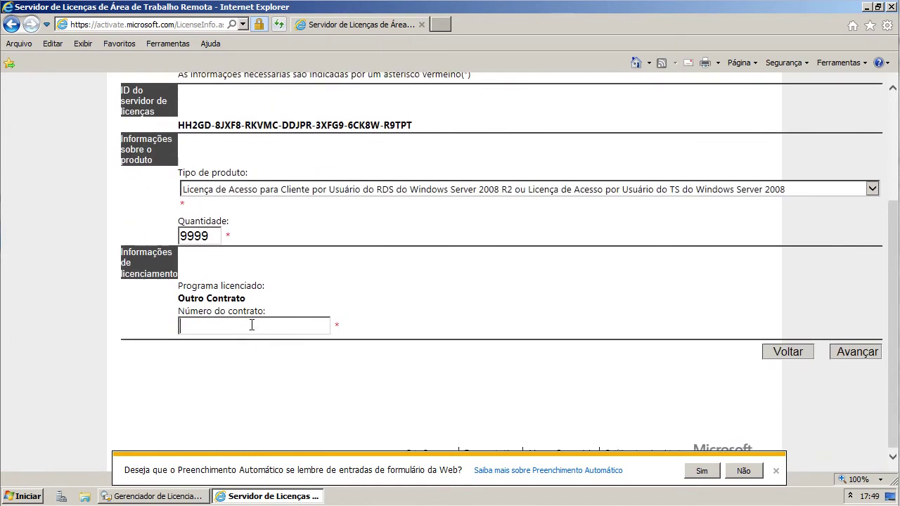
- Enter contract number 0, confirm the request, and select the new license key pack ID
{"action": "left_click", "coordinate": [252, 325]}
{"action": "type", "text": "0"}
{"action": "left_click", "coordinate": [872, 353]}
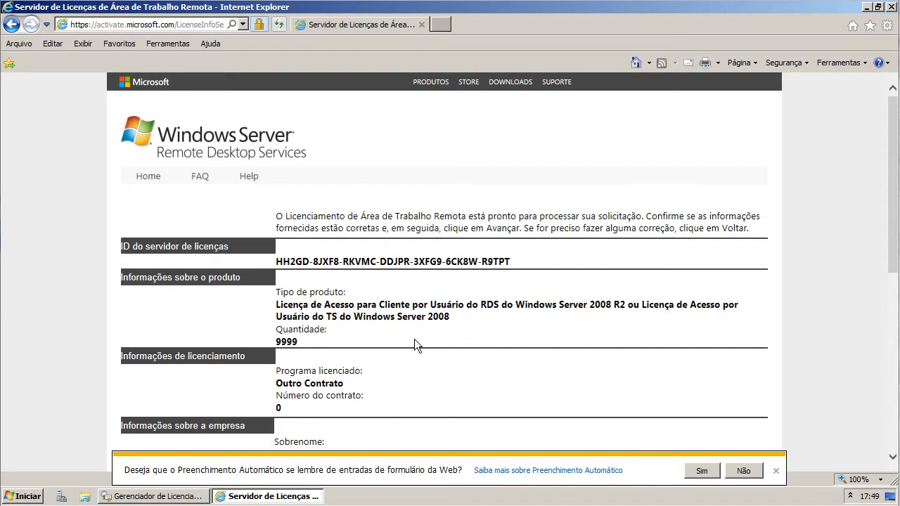
{"action": "scroll", "coordinate": [414, 345], "scroll_direction": "down", "scroll_amount": 5}
{"action": "left_click", "coordinate": [726, 411]}
{"action": "left_click_drag", "start_coordinate": [305, 271], "coordinate": [566, 275]}
{"action": "key", "text": "ctrl+c"}
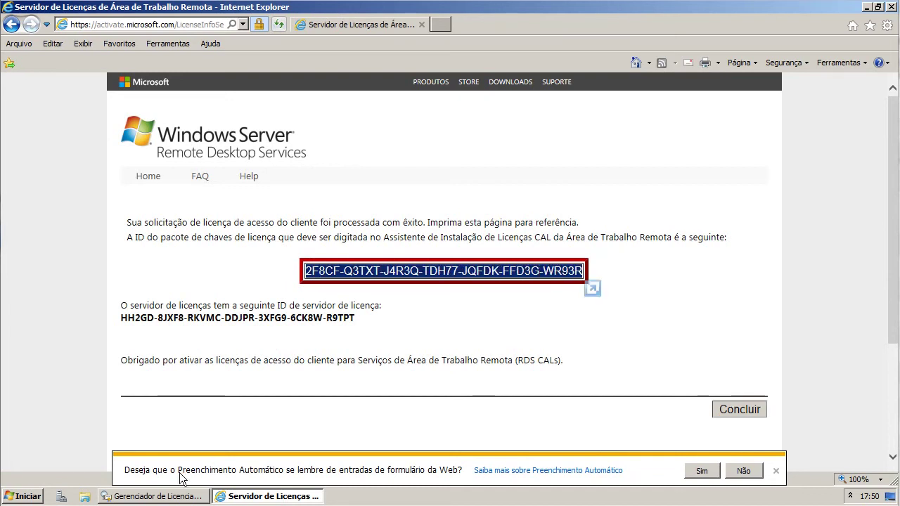
{"action": "left_click", "coordinate": [176, 498]}
- Paste the new key pack ID into the wizard, install it, and select the new 9999-license row
{"action": "right_click", "coordinate": [72, 279]}
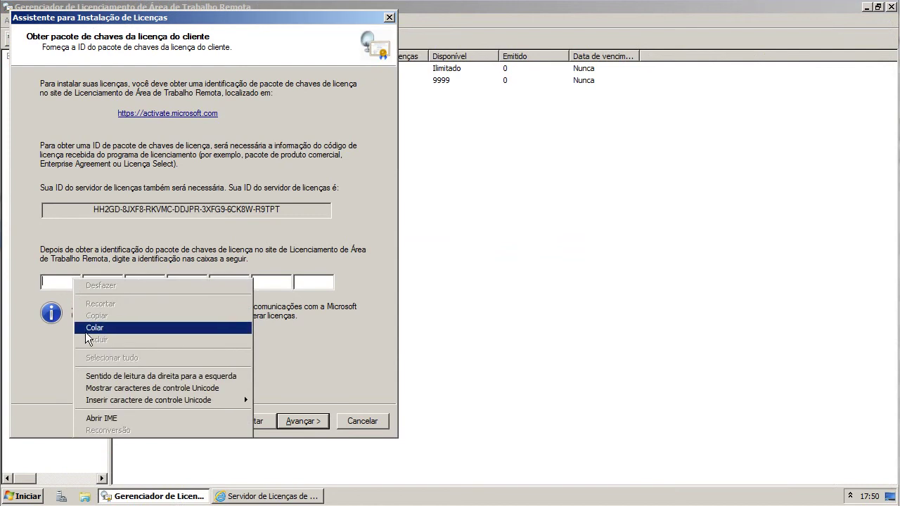
{"action": "left_click", "coordinate": [88, 329]}
{"action": "left_click", "coordinate": [299, 421]}
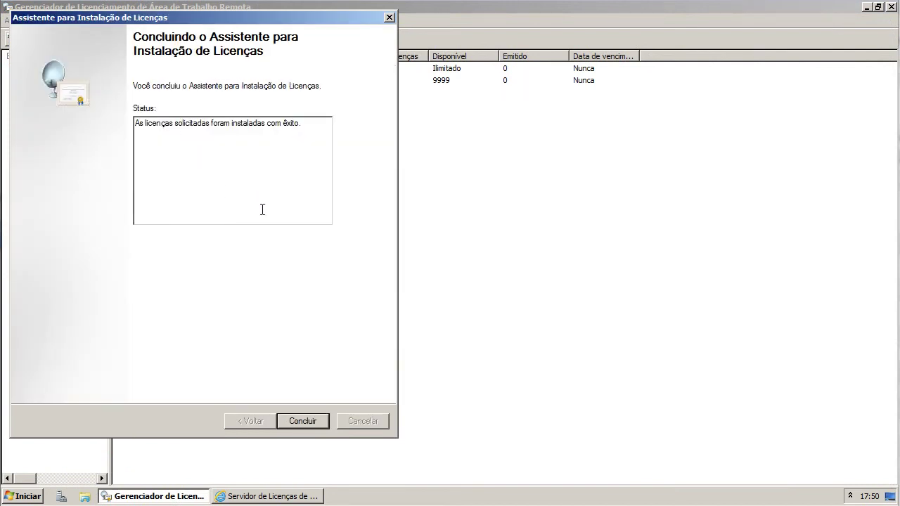
{"action": "left_click", "coordinate": [304, 422]}
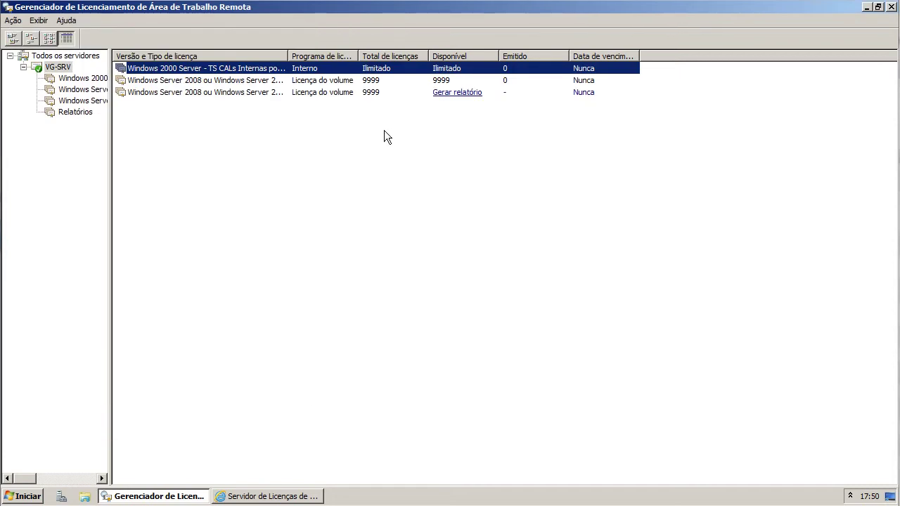
{"action": "left_click", "coordinate": [379, 94]}
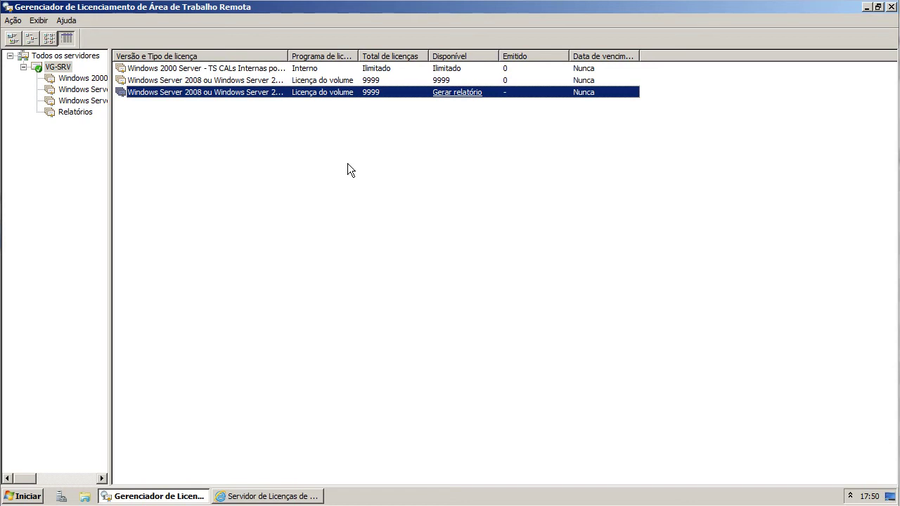
- Finish the website request with Concluir and OK, then close Internet Explorer and RD Licensing Manager
{"action": "left_click", "coordinate": [259, 499]}
{"action": "left_click", "coordinate": [734, 407]}
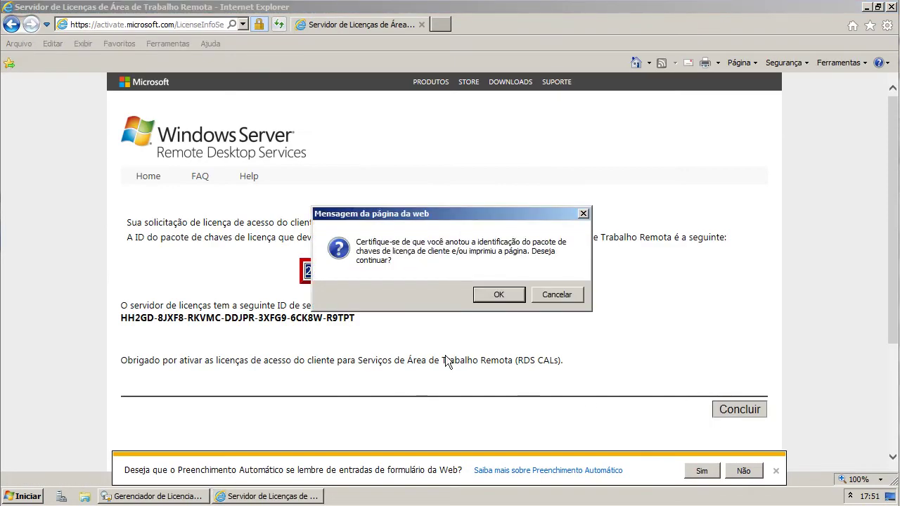
{"action": "left_click", "coordinate": [520, 301]}
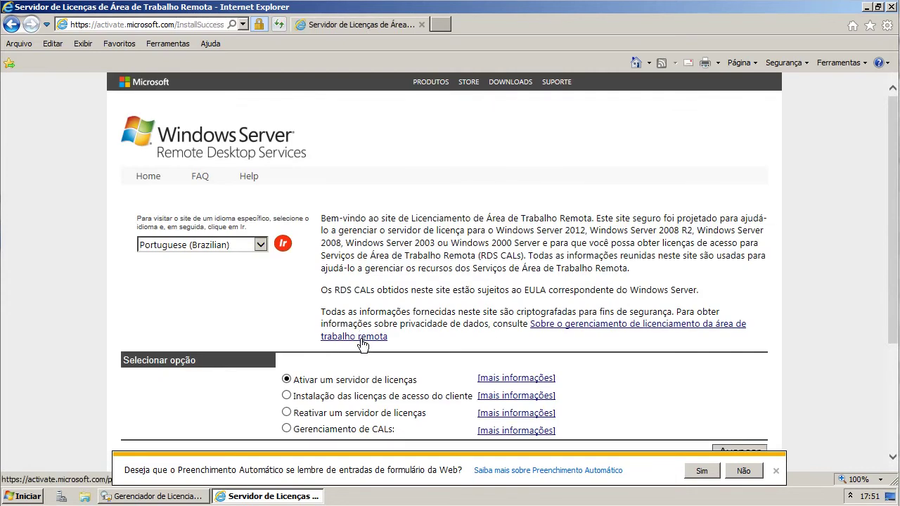
{"action": "scroll", "coordinate": [362, 348], "scroll_direction": "down", "scroll_amount": 3}
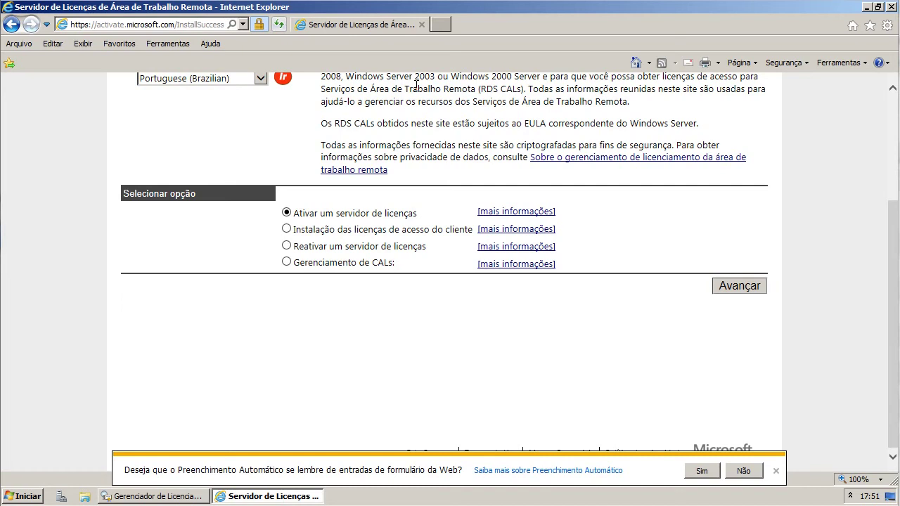
{"action": "left_click", "coordinate": [890, 7]}
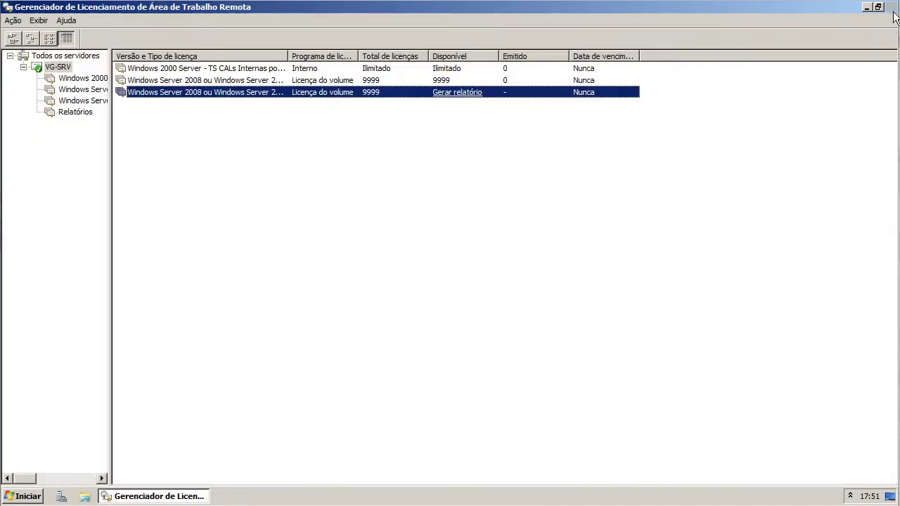
{"action": "left_click", "coordinate": [892, 7]}
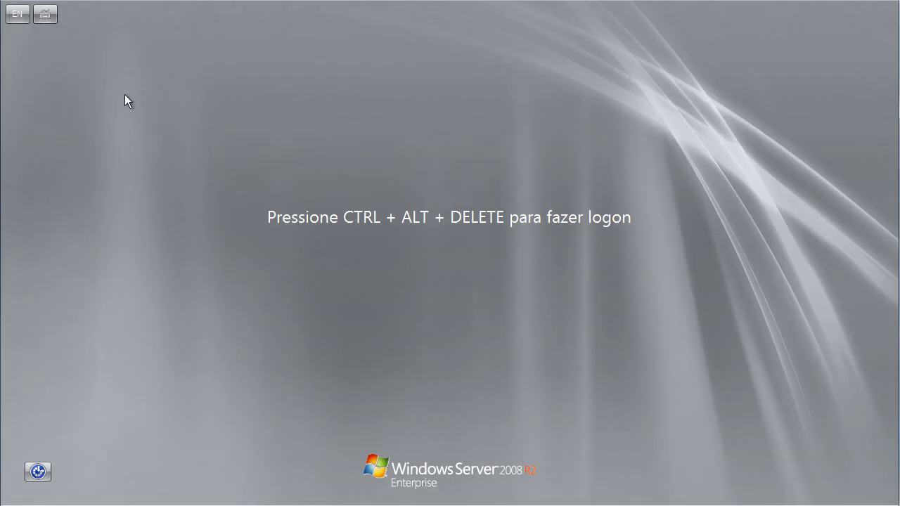
- Send Ctrl-Alt-Del to the virtual machine and log on with the Administrator password
{"action": "key", "text": "ctrl+Home"}
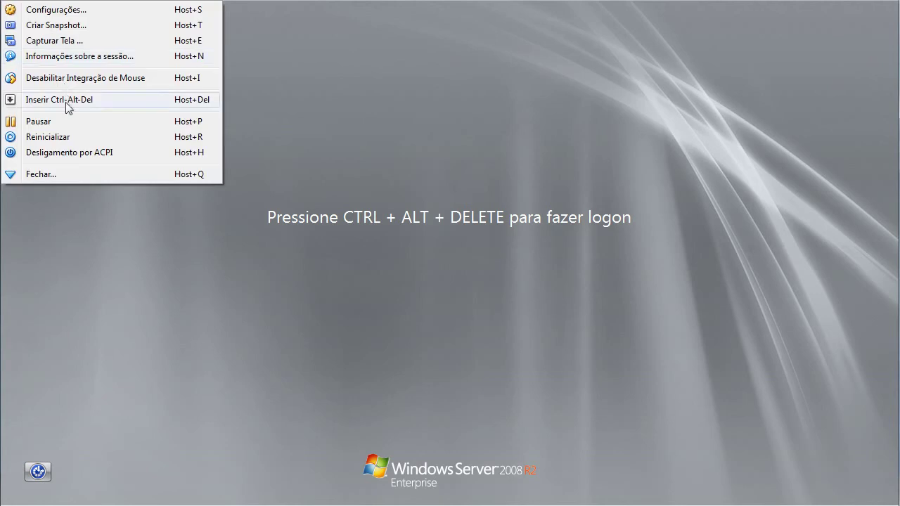
{"action": "left_click", "coordinate": [64, 155]}
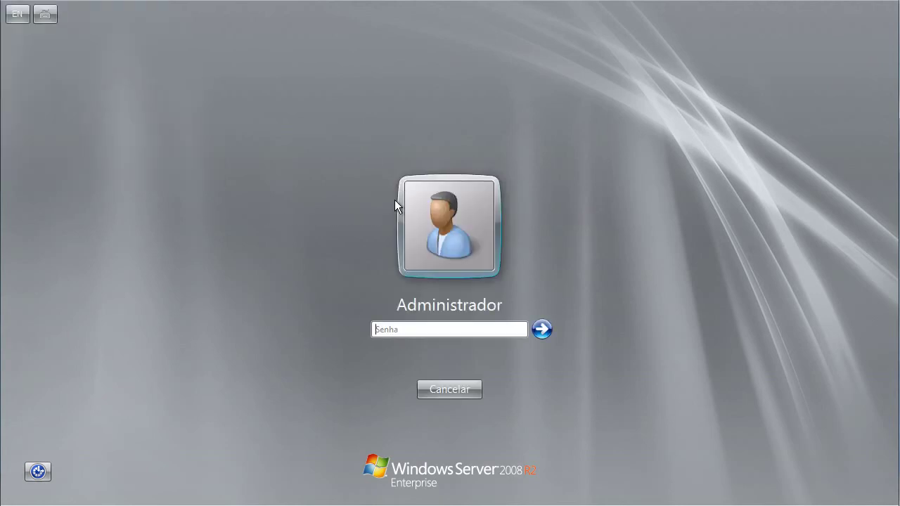
{"action": "type", "text": "********"}
{"action": "key", "text": "Return"}
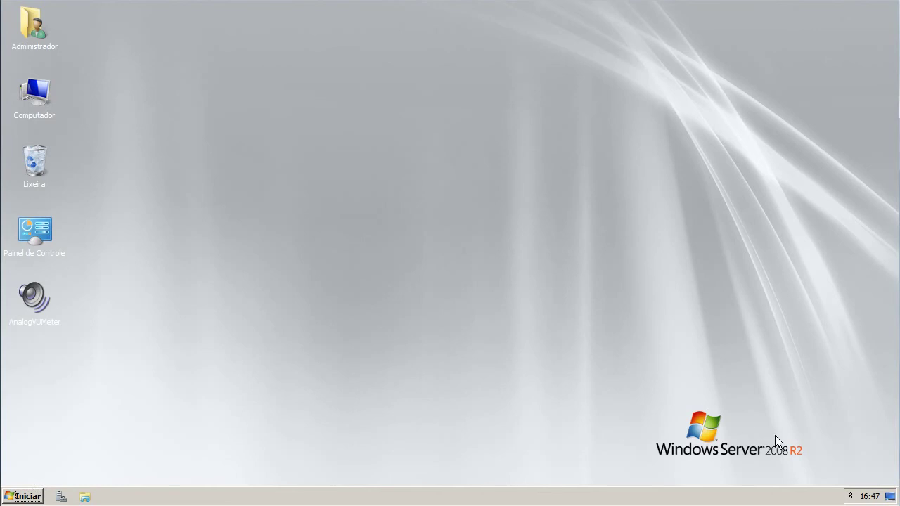
- Launch Server Manager from the taskbar on the desktop
{"action": "left_click", "coordinate": [849, 496]}
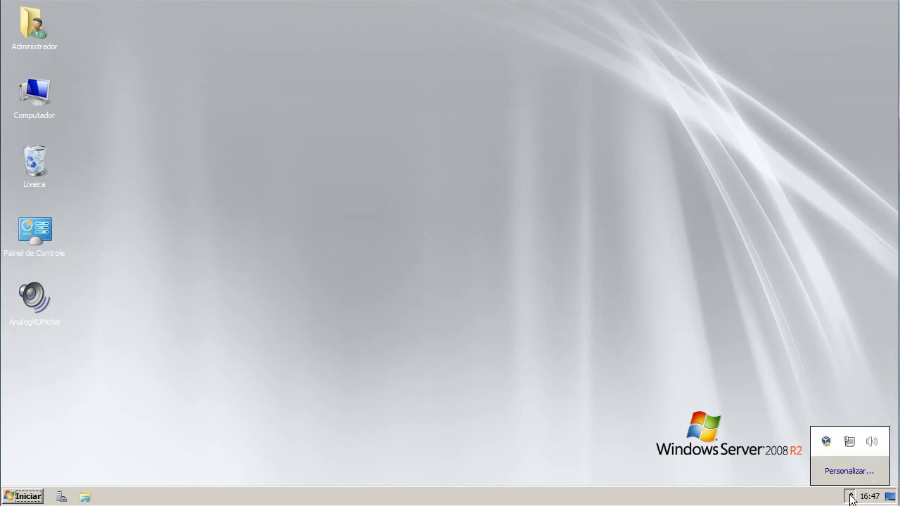
{"action": "left_click", "coordinate": [31, 497]}
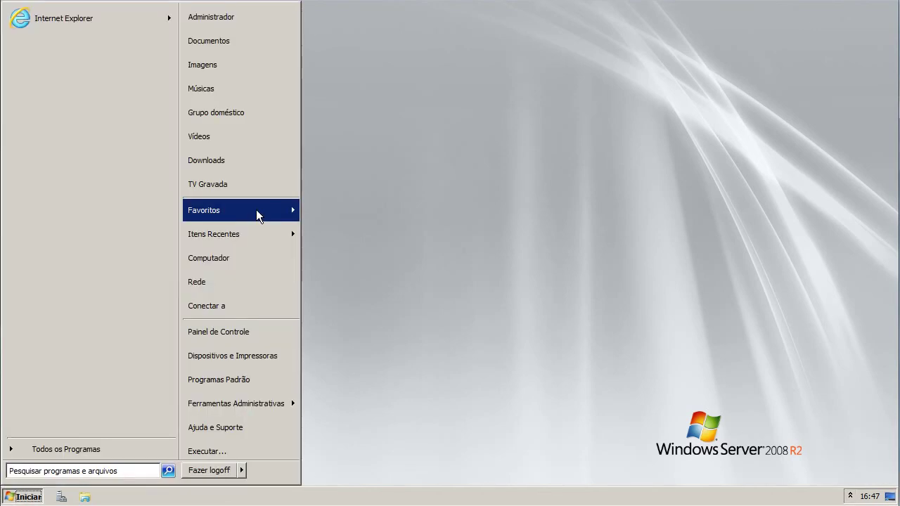
{"action": "mouse_move", "coordinate": [257, 239]}
{"action": "left_click", "coordinate": [450, 311]}
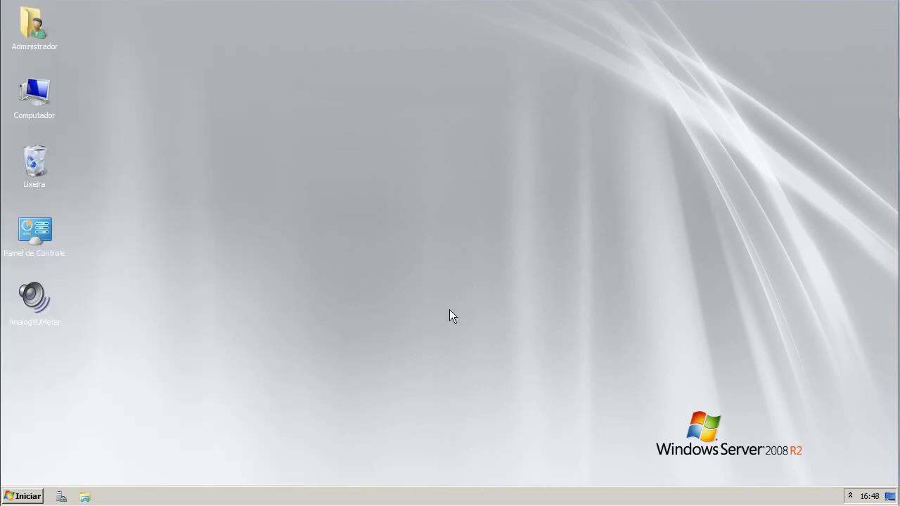
{"action": "left_click", "coordinate": [29, 499]}
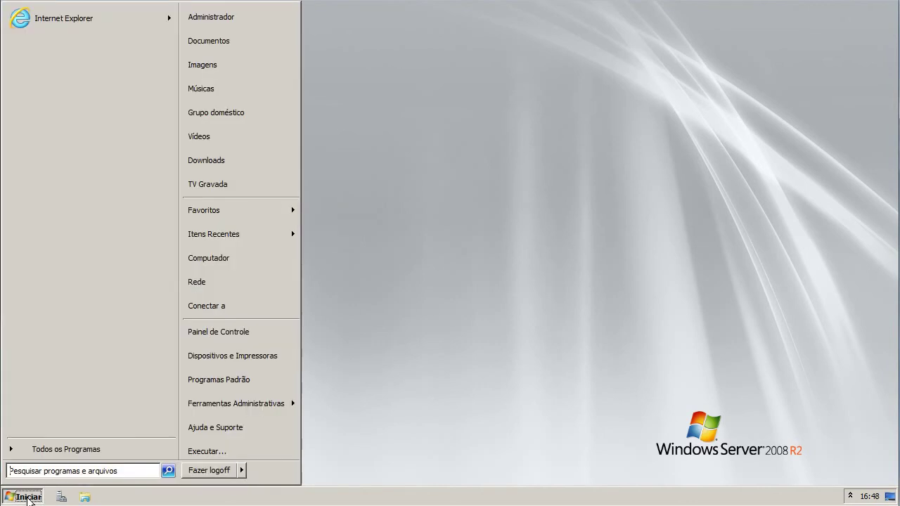
{"action": "left_click", "coordinate": [382, 472]}
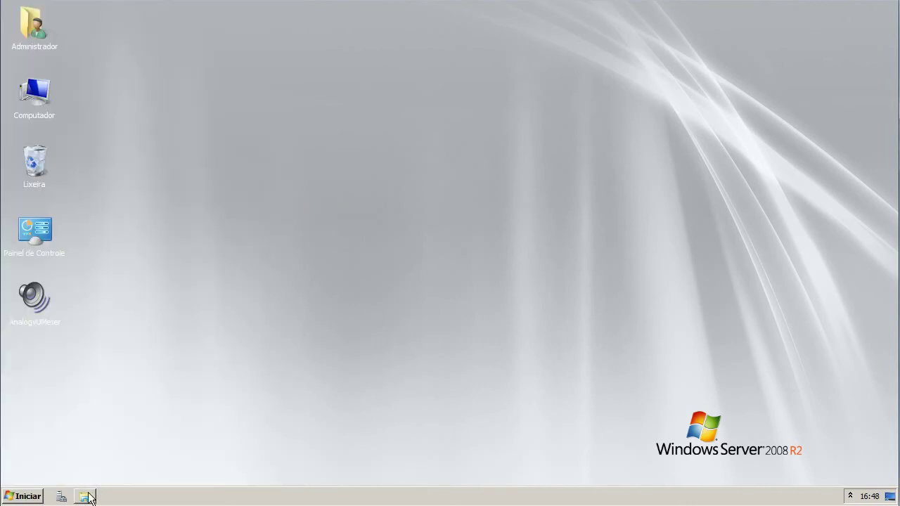
{"action": "left_click", "coordinate": [60, 498]}
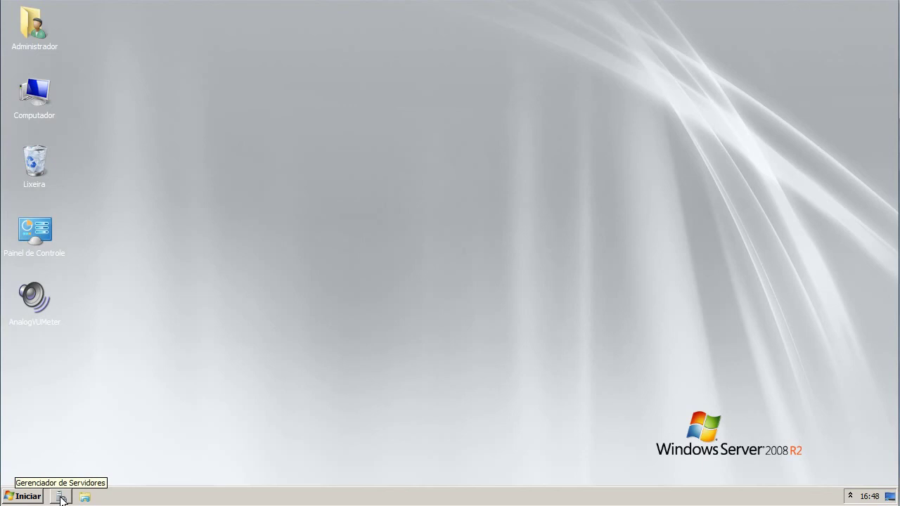
- Launch Server Manager from All Programs > Ferramentas Administrativas in the Start menu
{"action": "left_click", "coordinate": [39, 498]}
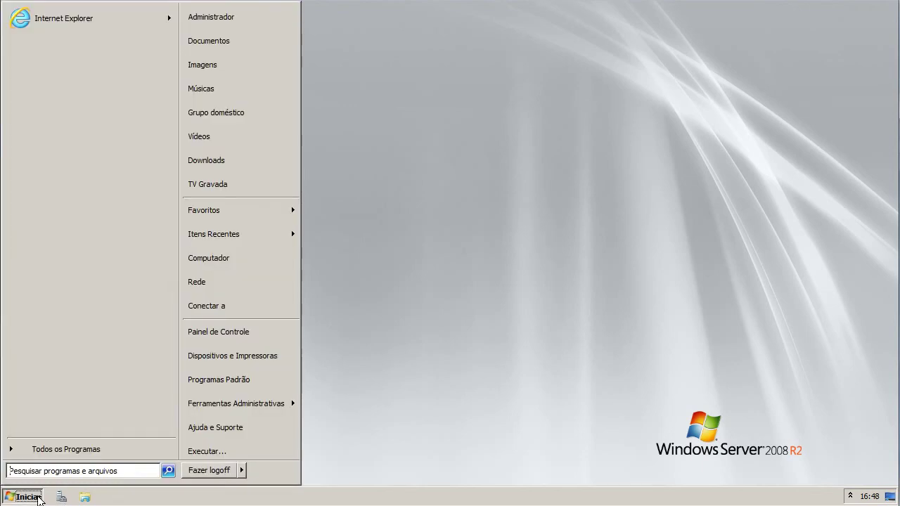
{"action": "left_click", "coordinate": [54, 453]}
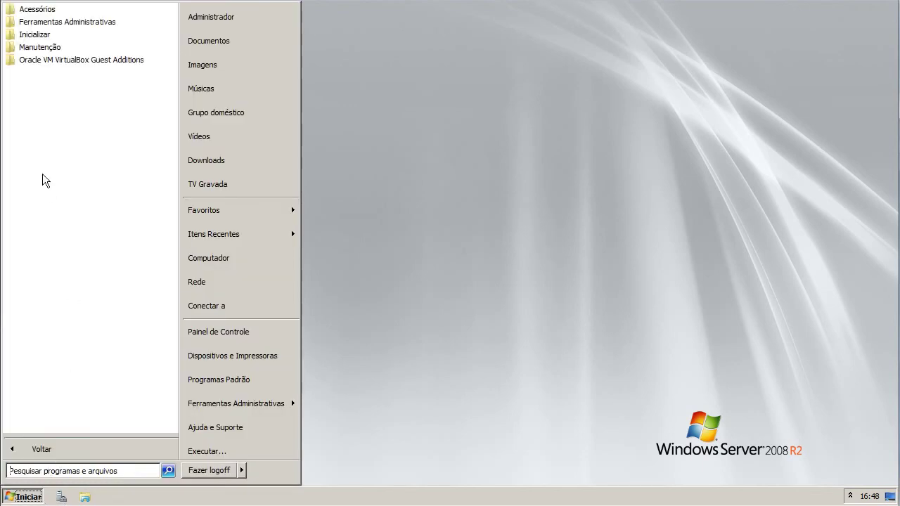
{"action": "left_click", "coordinate": [46, 9]}
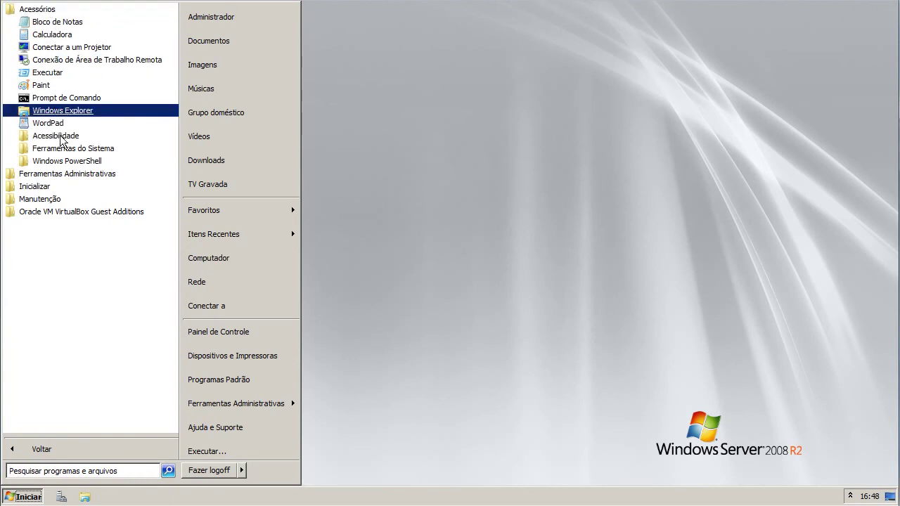
{"action": "left_click", "coordinate": [61, 177]}
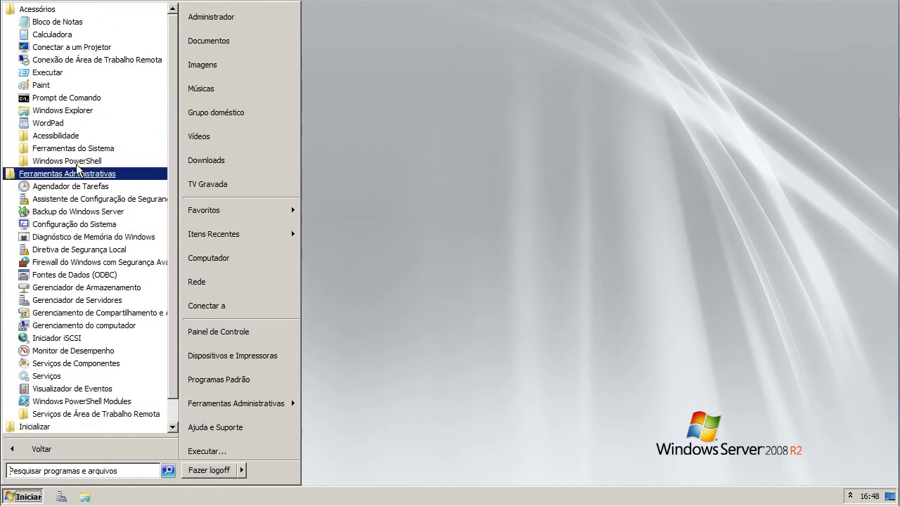
{"action": "left_click", "coordinate": [26, 497]}
{"action": "left_click", "coordinate": [27, 498]}
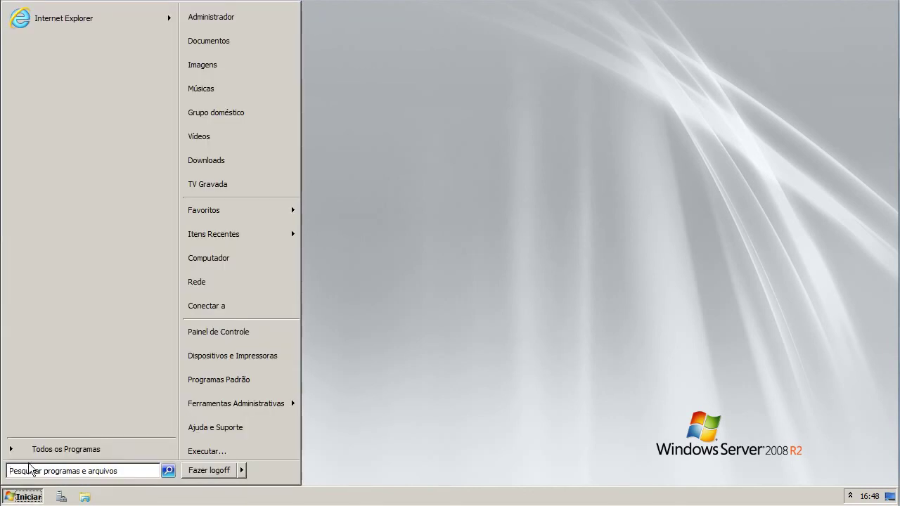
{"action": "left_click", "coordinate": [66, 449]}
{"action": "left_click", "coordinate": [44, 24]}
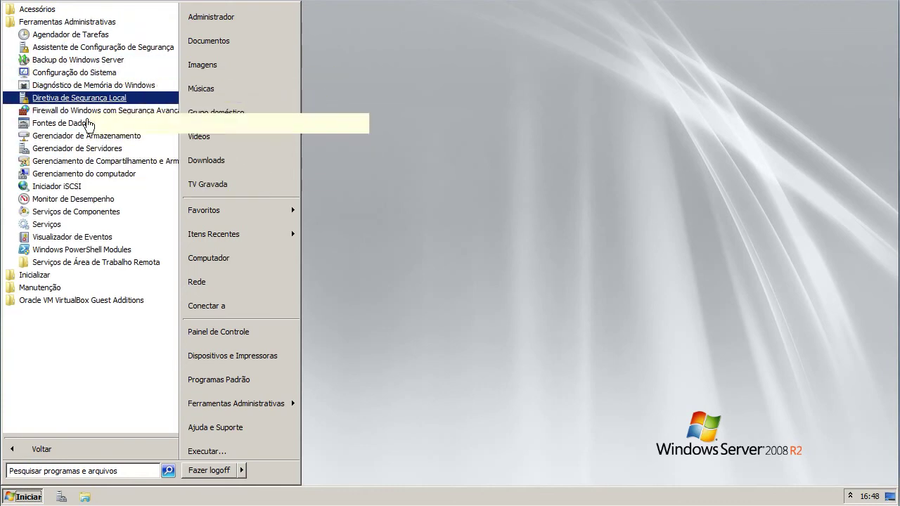
{"action": "left_click", "coordinate": [89, 149]}
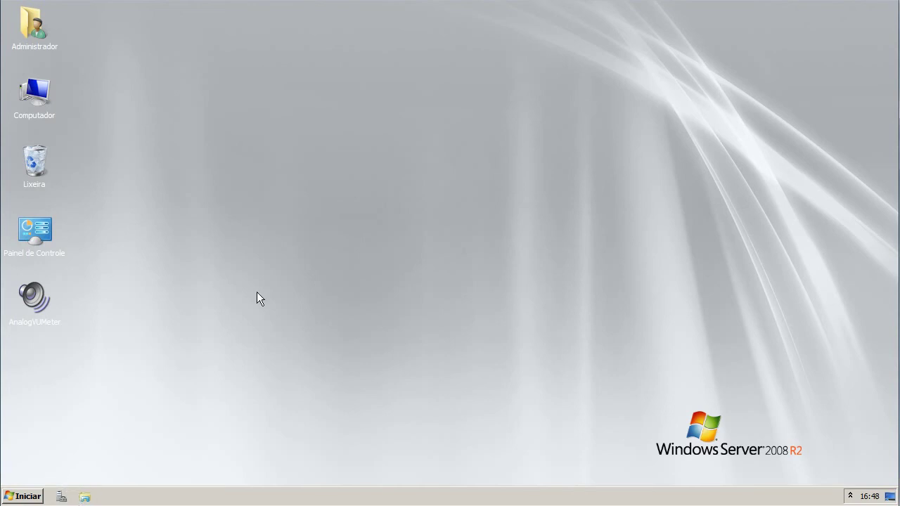
- Reopen the Ferramentas Administrativas folder in the Start menu's program list
{"action": "left_click", "coordinate": [14, 499]}
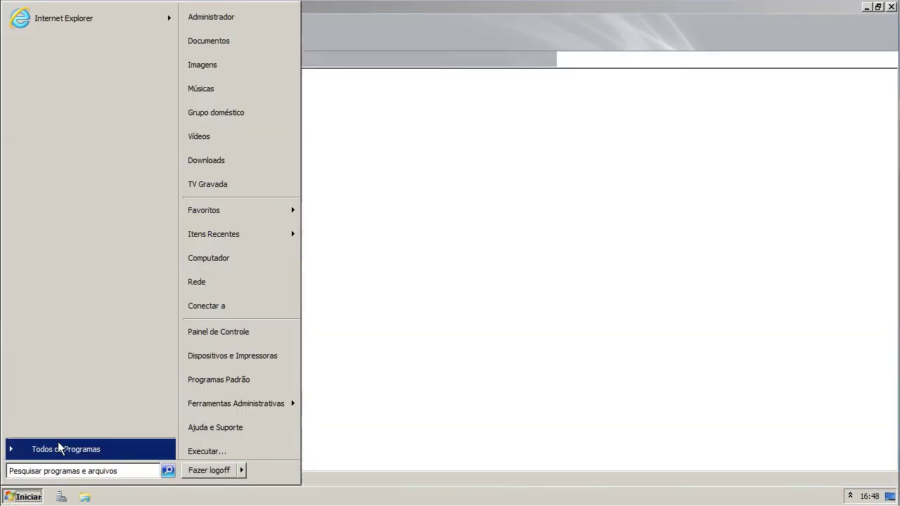
{"action": "left_click", "coordinate": [59, 448]}
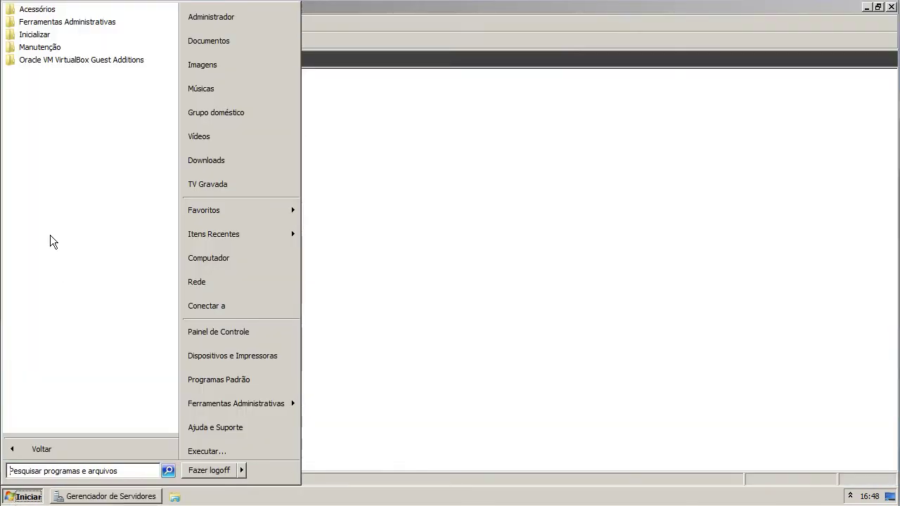
{"action": "left_click", "coordinate": [100, 26]}
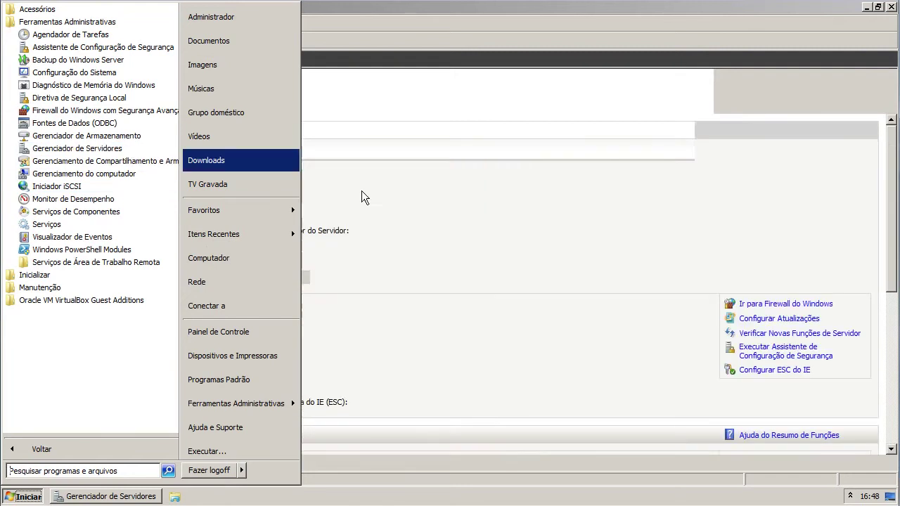
- Show the Funções summary, expand the Server Manager tree branches, and launch the Add Roles Wizard
{"action": "left_click", "coordinate": [475, 215]}
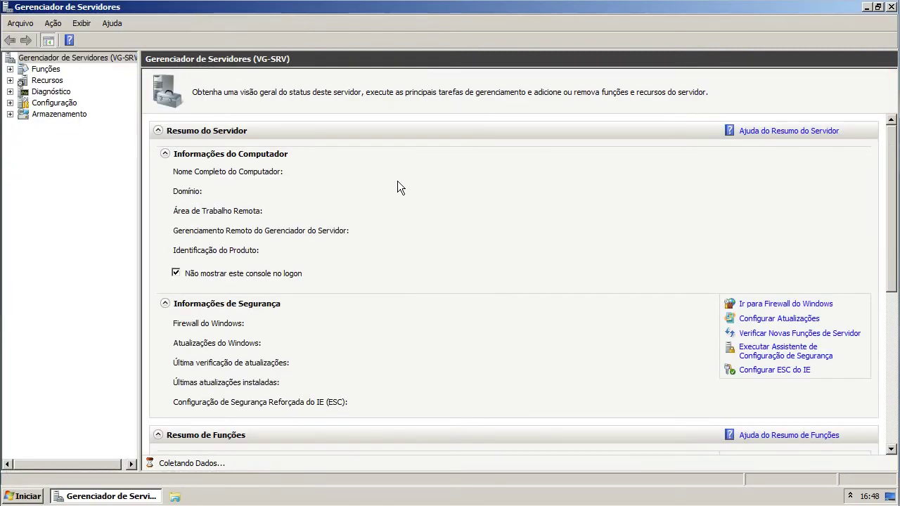
{"action": "left_click", "coordinate": [55, 69]}
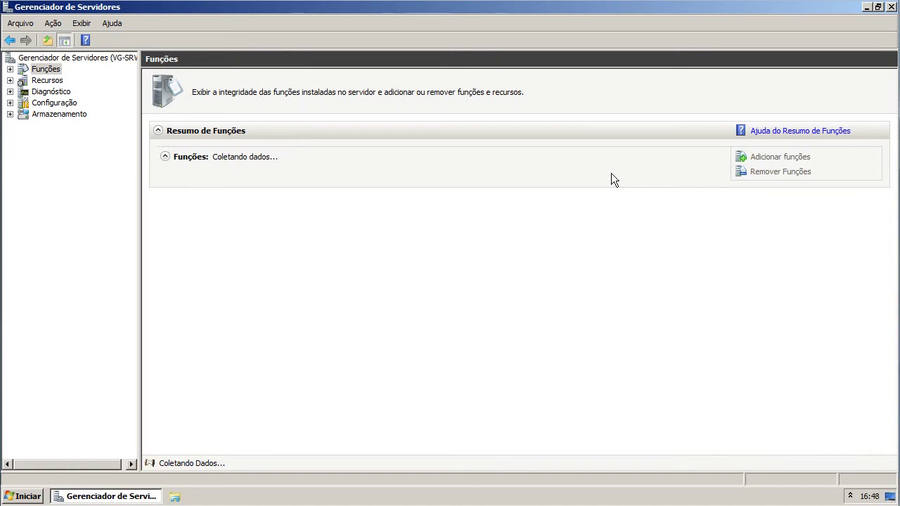
{"action": "left_click", "coordinate": [9, 70]}
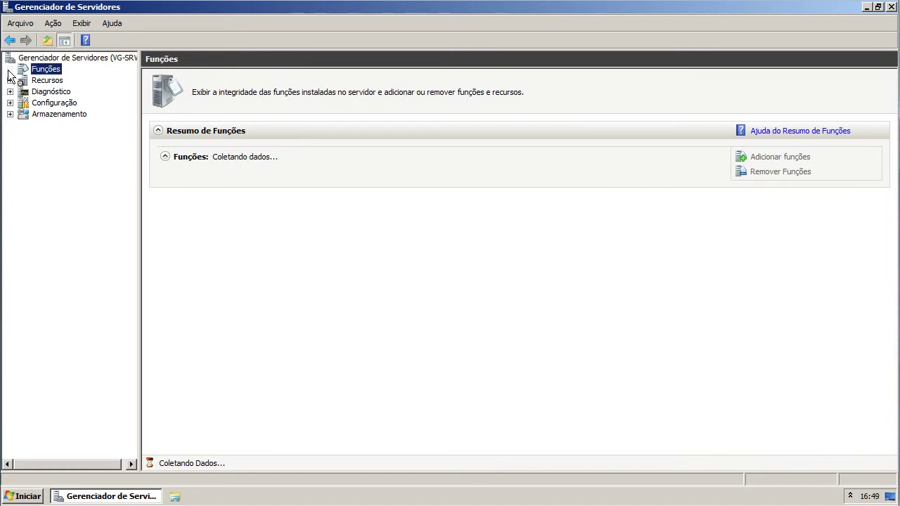
{"action": "left_click", "coordinate": [10, 91]}
{"action": "left_click", "coordinate": [9, 103]}
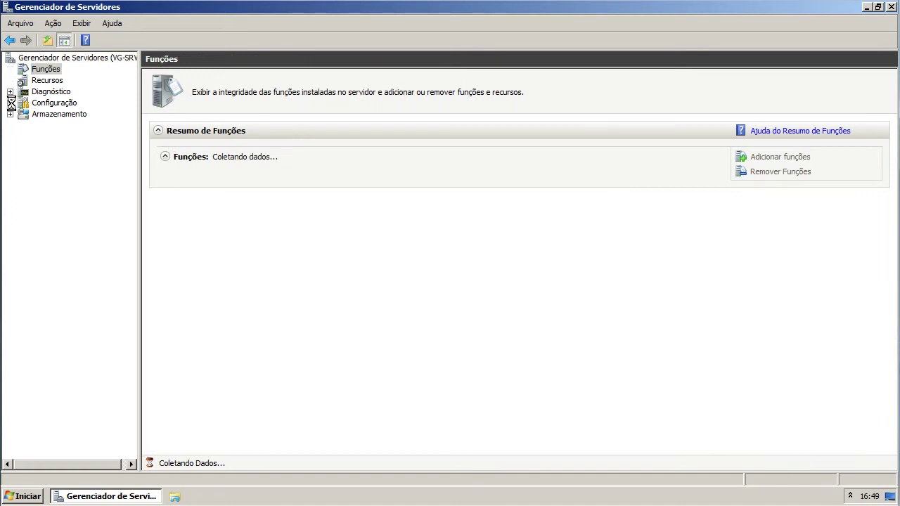
{"action": "left_click", "coordinate": [10, 204]}
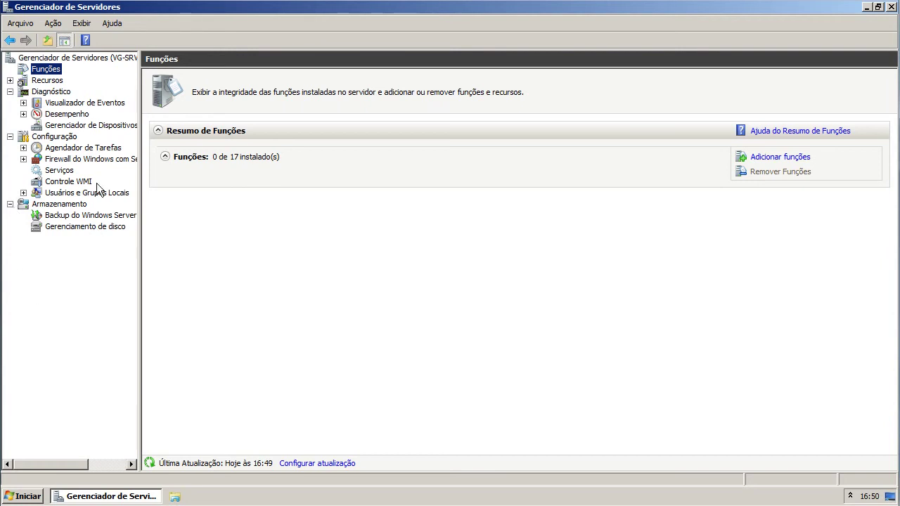
{"action": "left_click", "coordinate": [10, 80]}
{"action": "left_click", "coordinate": [788, 158]}
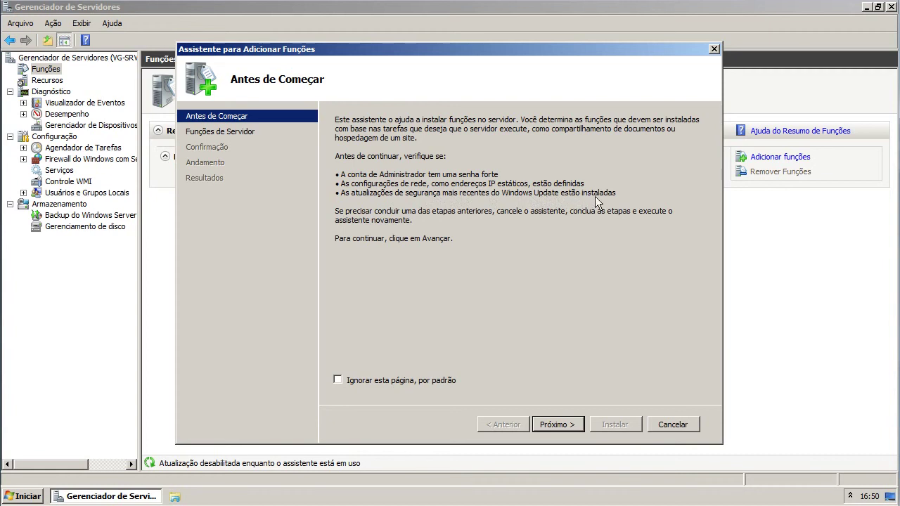
- Select the Serviços de Área de Trabalho Remota role with only the Licenciamento role service
{"action": "left_click", "coordinate": [561, 426]}
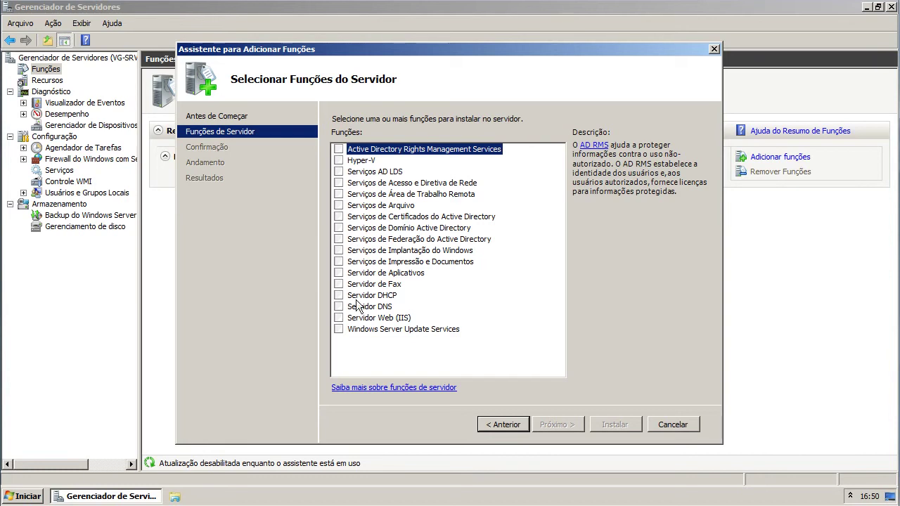
{"action": "left_click", "coordinate": [339, 195]}
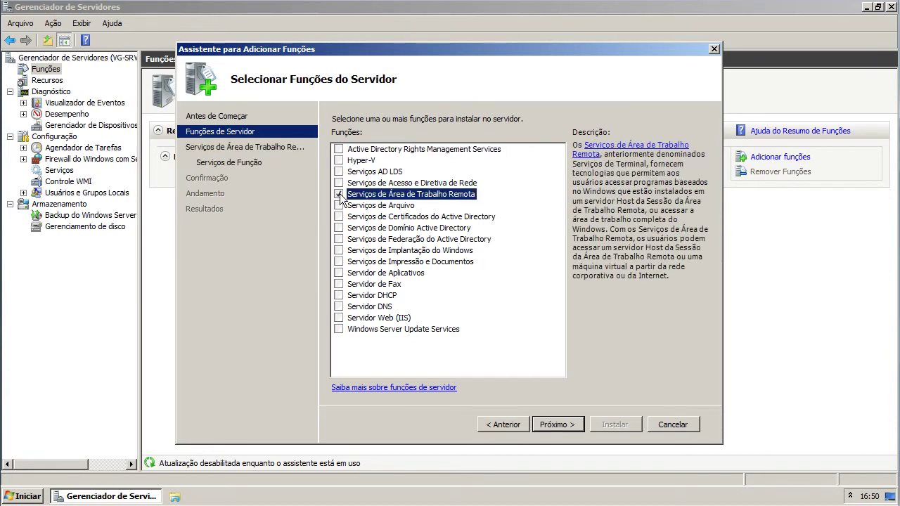
{"action": "left_click", "coordinate": [550, 426]}
{"action": "left_click", "coordinate": [548, 426]}
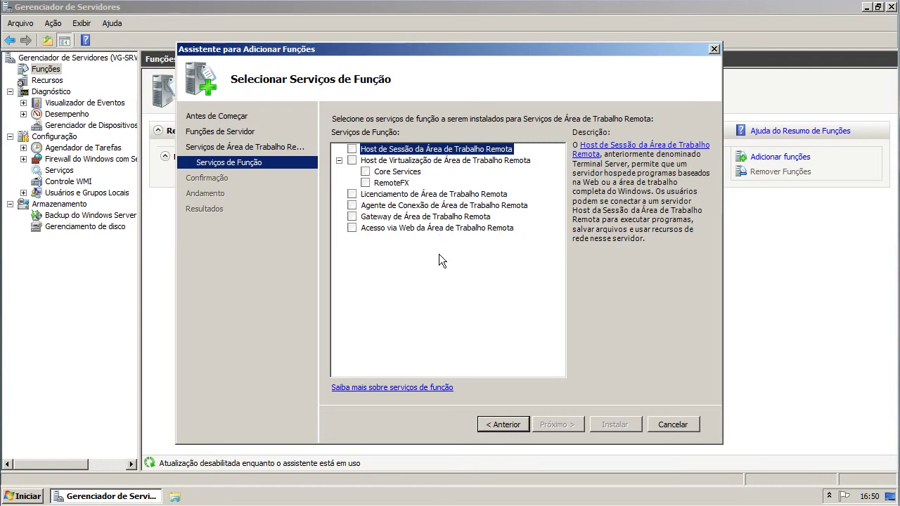
{"action": "left_click", "coordinate": [352, 195]}
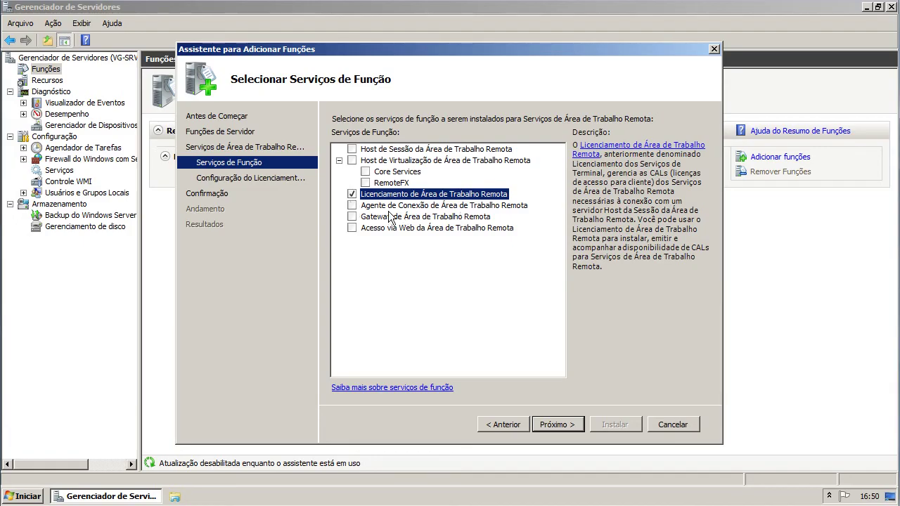
{"action": "left_click", "coordinate": [450, 218]}
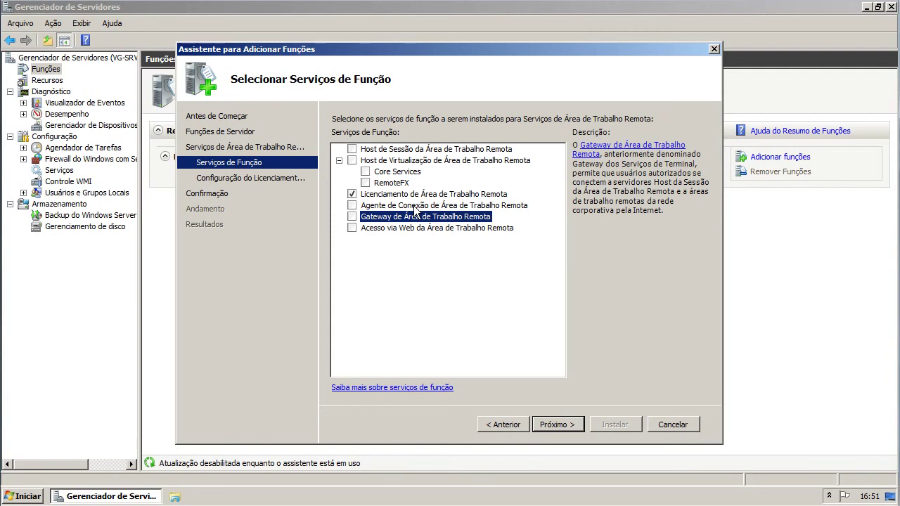
{"action": "left_click", "coordinate": [393, 195]}
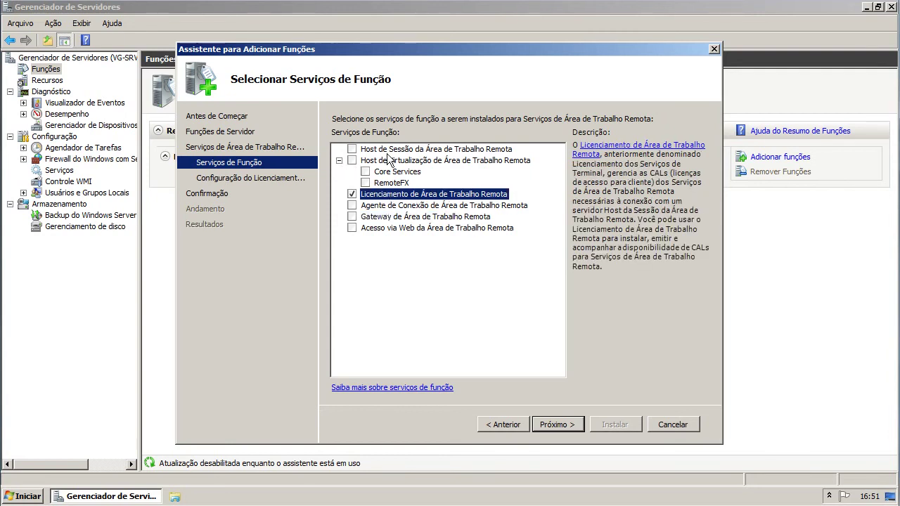
{"action": "left_click", "coordinate": [558, 425]}
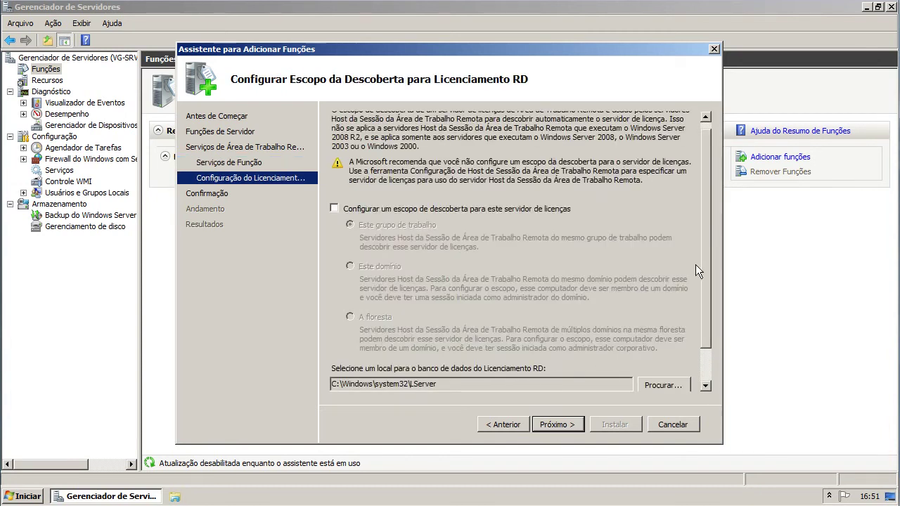
- Leave the discovery scope unconfigured and install the Remote Desktop Licensing role service
{"action": "left_click_drag", "start_coordinate": [705, 245], "coordinate": [698, 303]}
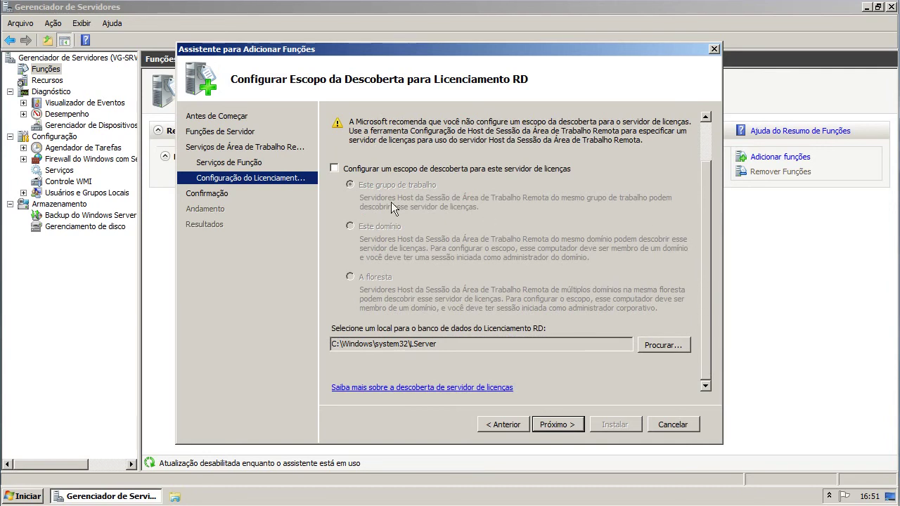
{"action": "left_click", "coordinate": [560, 426]}
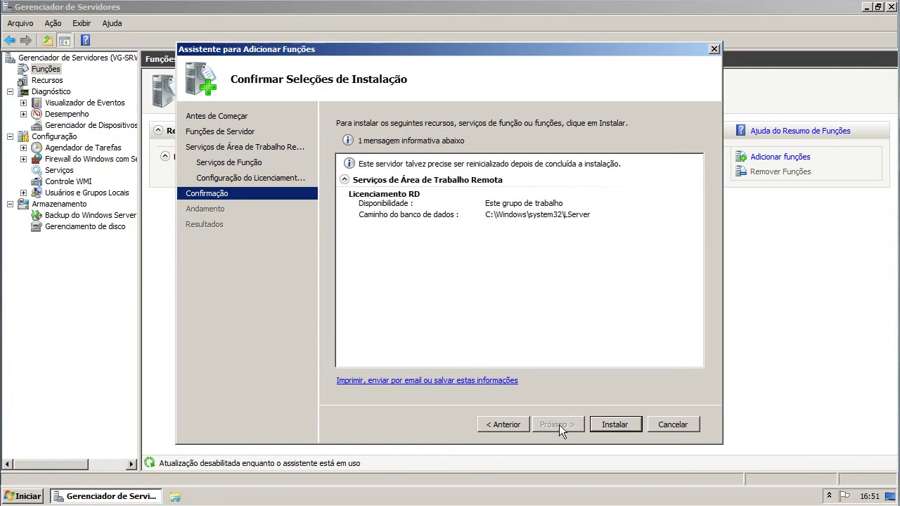
{"action": "left_click", "coordinate": [634, 424]}
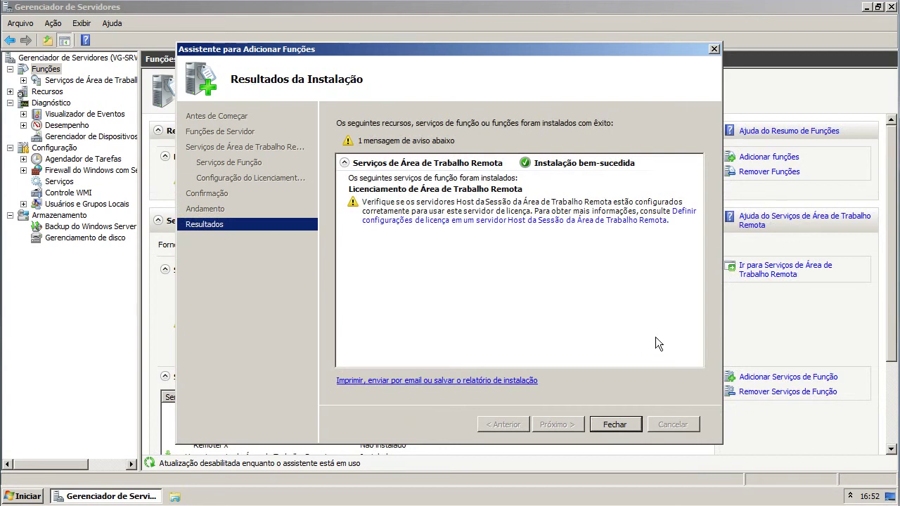
- Close the finished Add Roles Wizard and open Remote Desktop Licensing Manager from the Start menu
{"action": "left_click", "coordinate": [606, 426]}
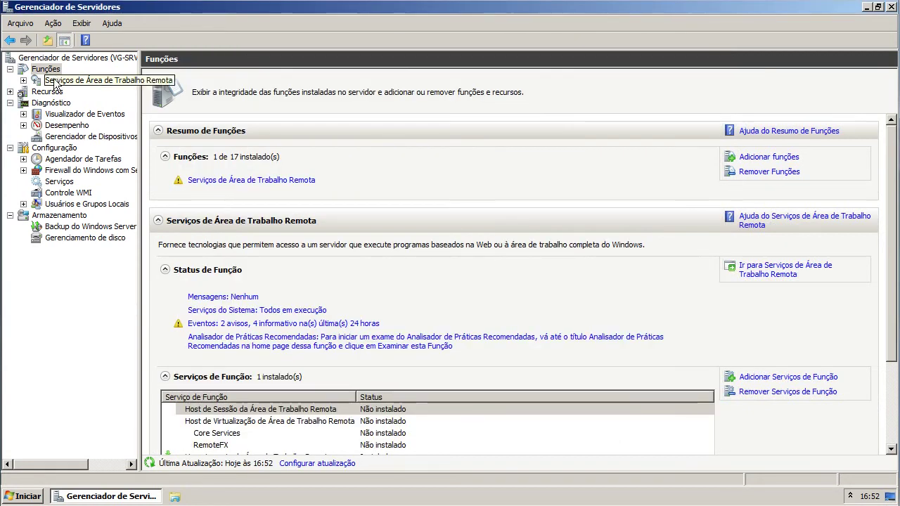
{"action": "left_click", "coordinate": [54, 82]}
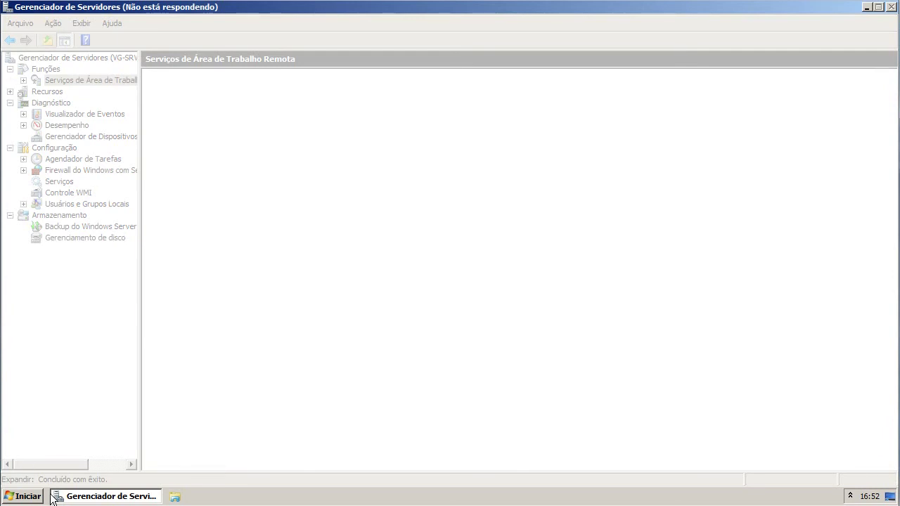
{"action": "left_click", "coordinate": [15, 496]}
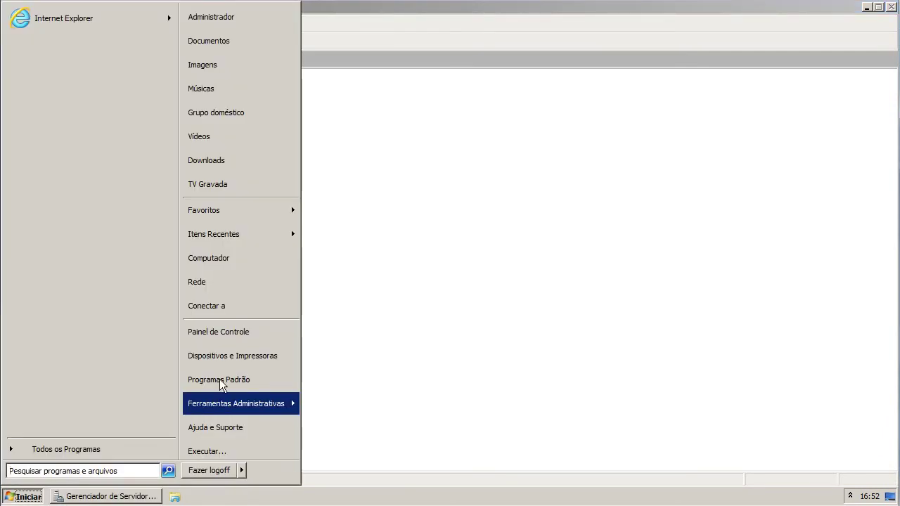
{"action": "mouse_move", "coordinate": [287, 403]}
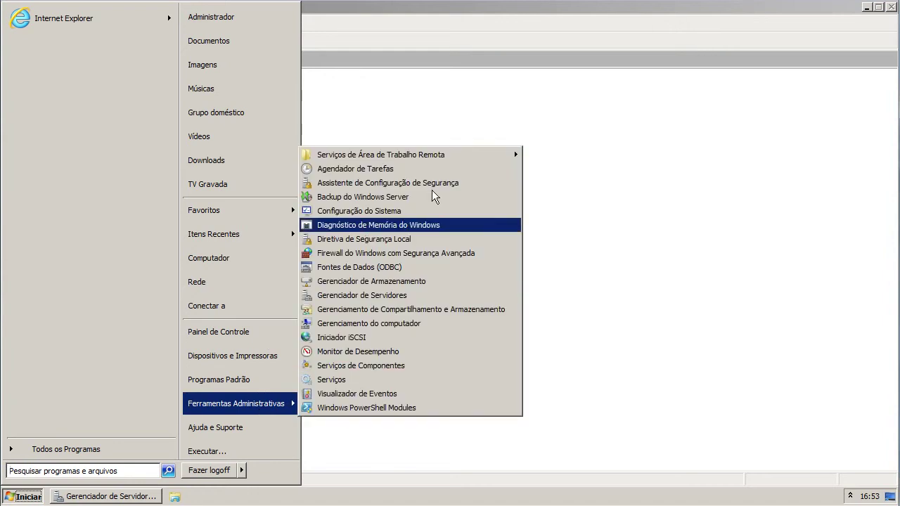
{"action": "mouse_move", "coordinate": [452, 155]}
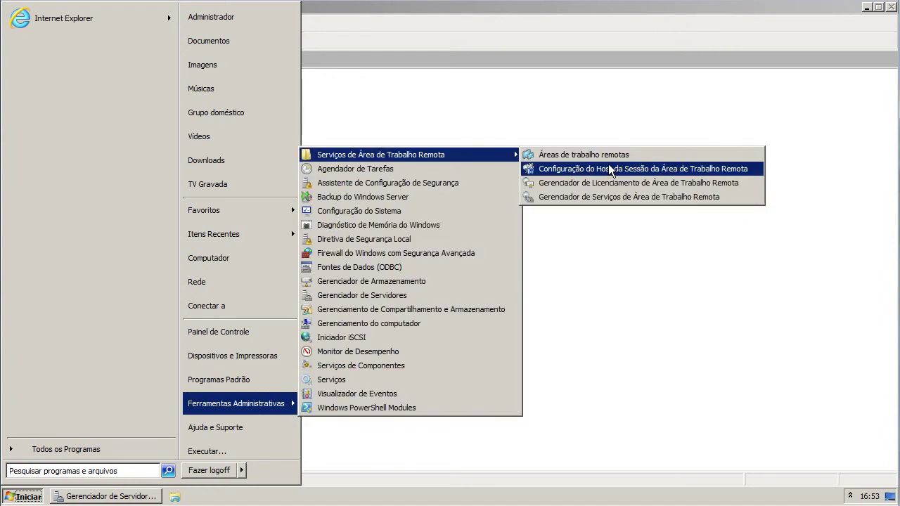
{"action": "left_click", "coordinate": [558, 184]}
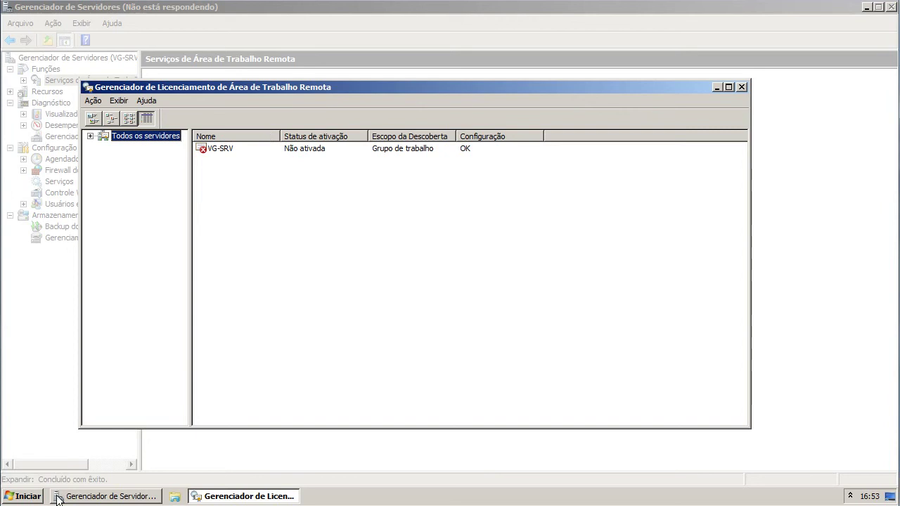
- Launch Remote Desktop Licensing Manager again from Ferramentas Administrativas > Serviços de Área de Trabalho Remota
{"action": "left_click", "coordinate": [23, 497]}
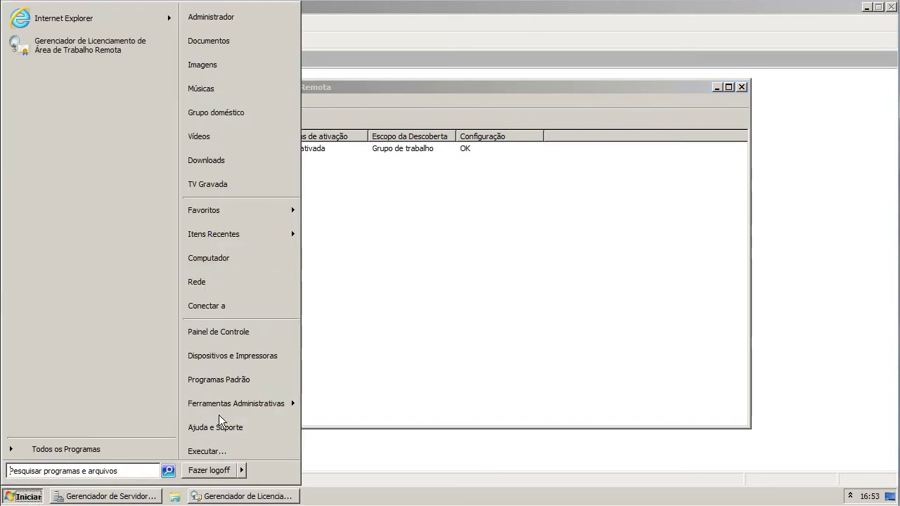
{"action": "mouse_move", "coordinate": [228, 405]}
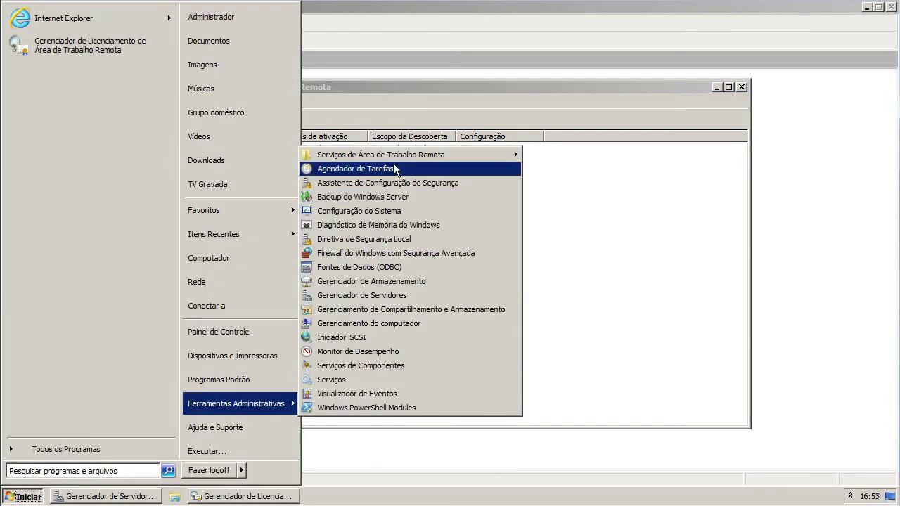
{"action": "mouse_move", "coordinate": [381, 156]}
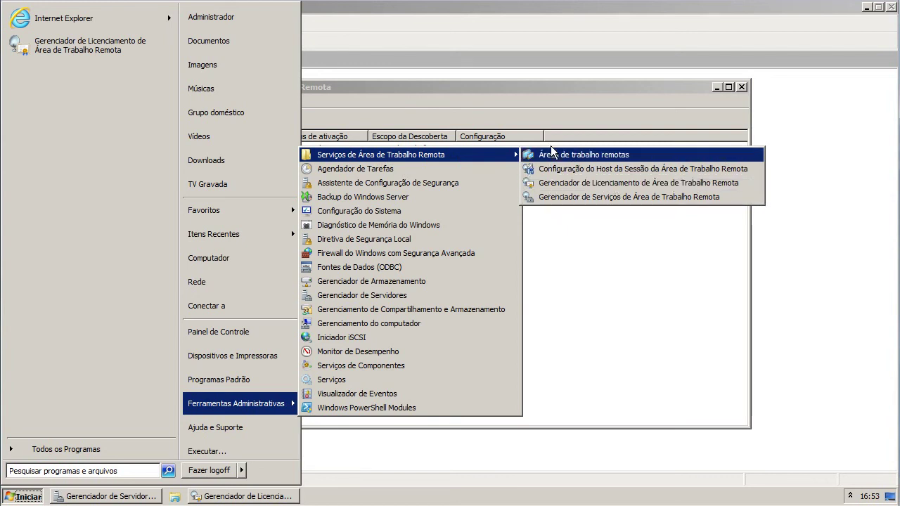
{"action": "left_click", "coordinate": [540, 184]}
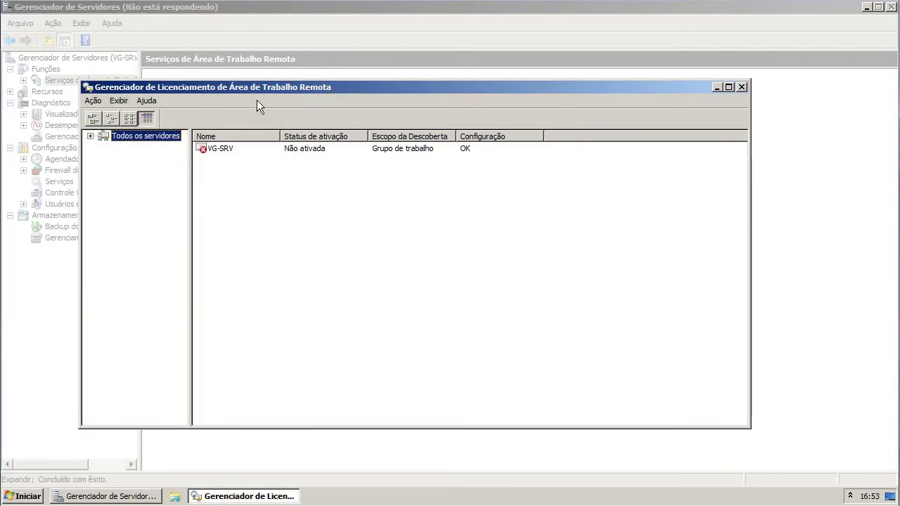
- Start Ativar servidor on VG-SRV, keeping Conexão automática (recomendado) as the connection method
{"action": "left_click", "coordinate": [281, 149]}
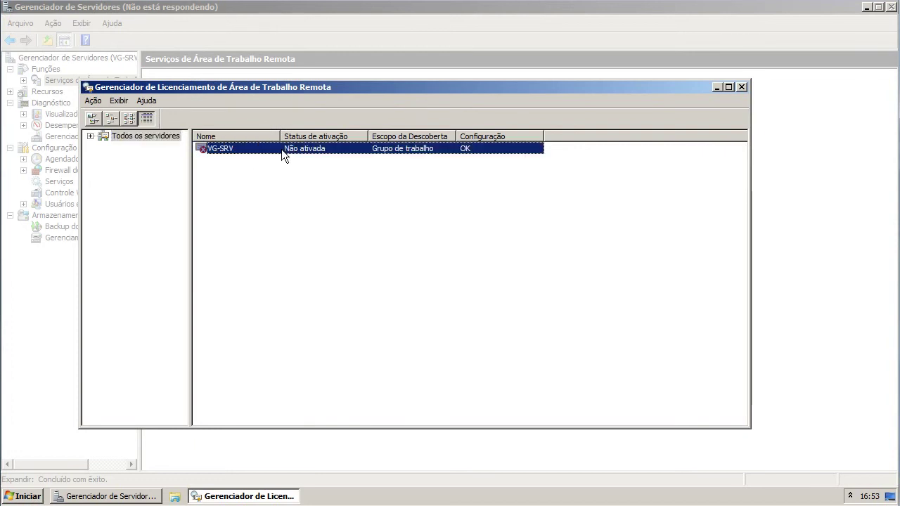
{"action": "right_click", "coordinate": [281, 149]}
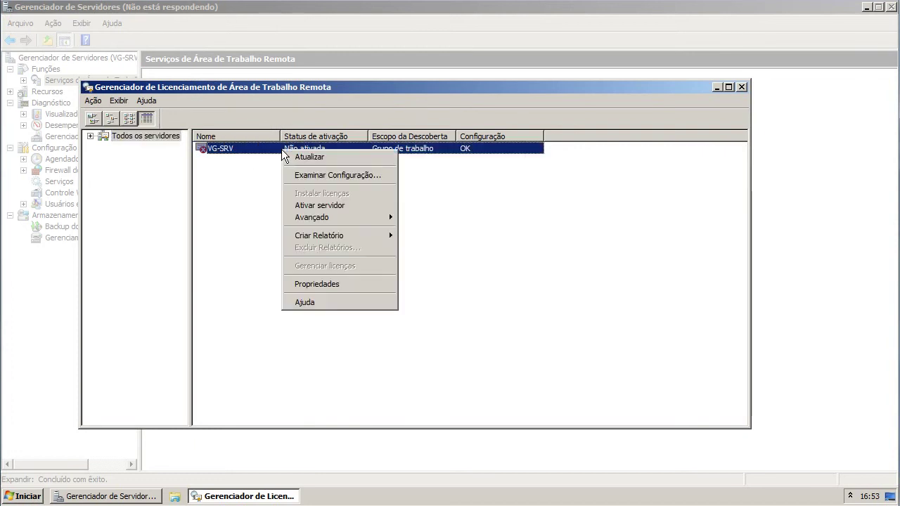
{"action": "left_click", "coordinate": [305, 205]}
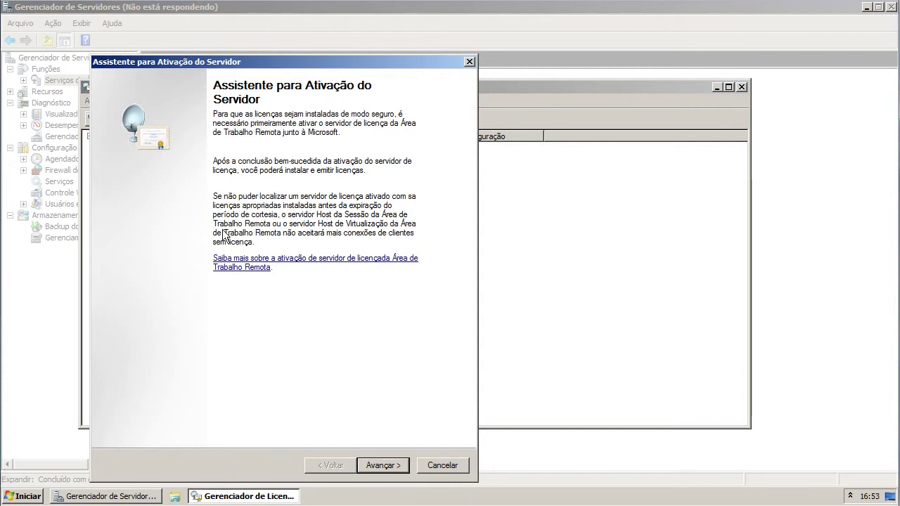
{"action": "left_click", "coordinate": [383, 465]}
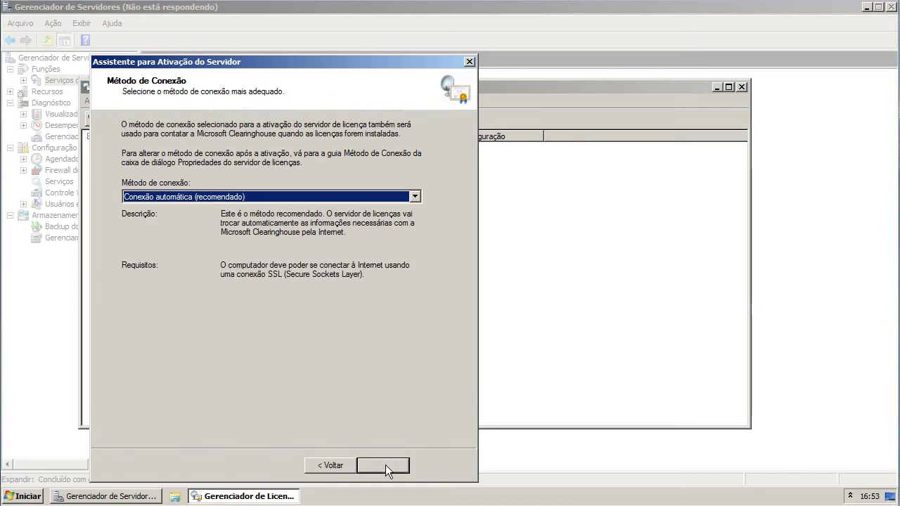
{"action": "left_click", "coordinate": [149, 198]}
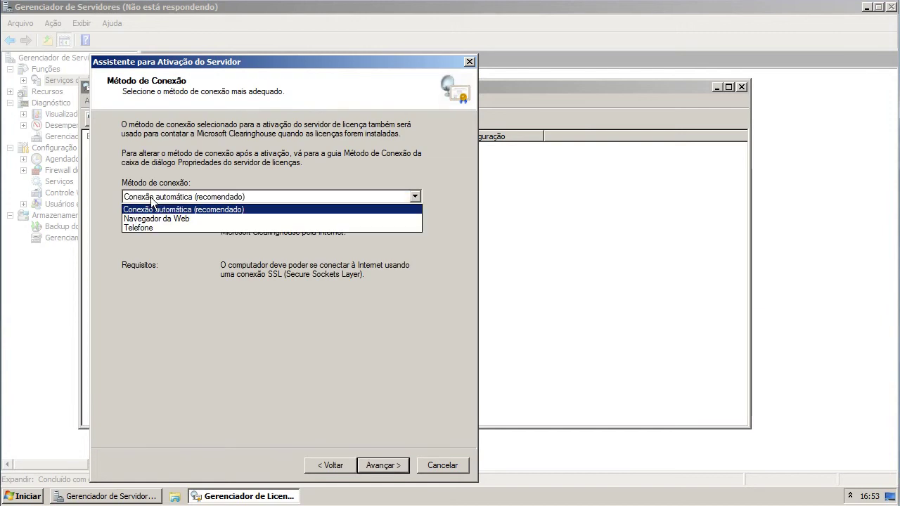
{"action": "left_click", "coordinate": [201, 197]}
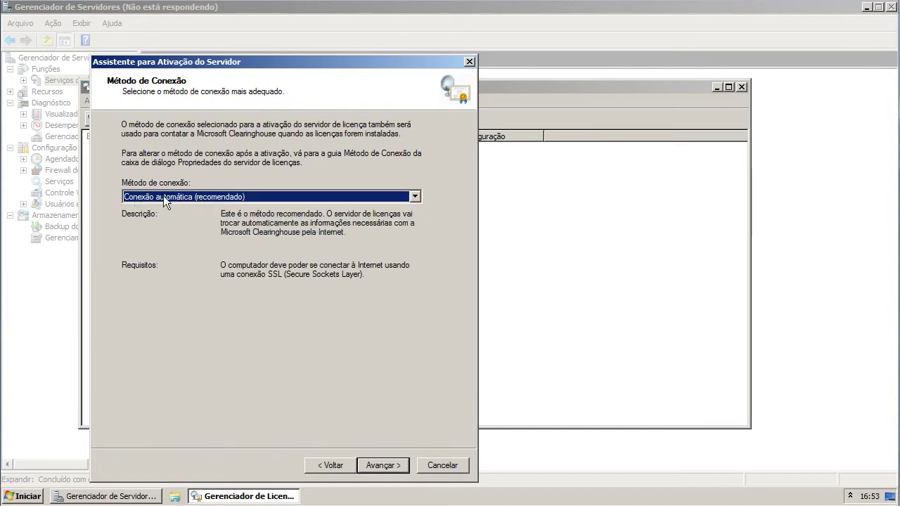
{"action": "left_click", "coordinate": [217, 199]}
{"action": "left_click", "coordinate": [218, 206]}
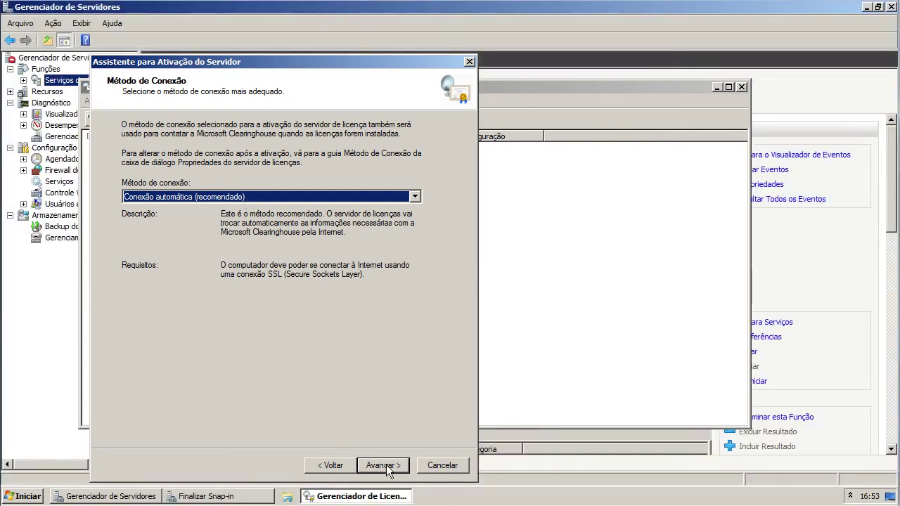
{"action": "left_click", "coordinate": [386, 464]}
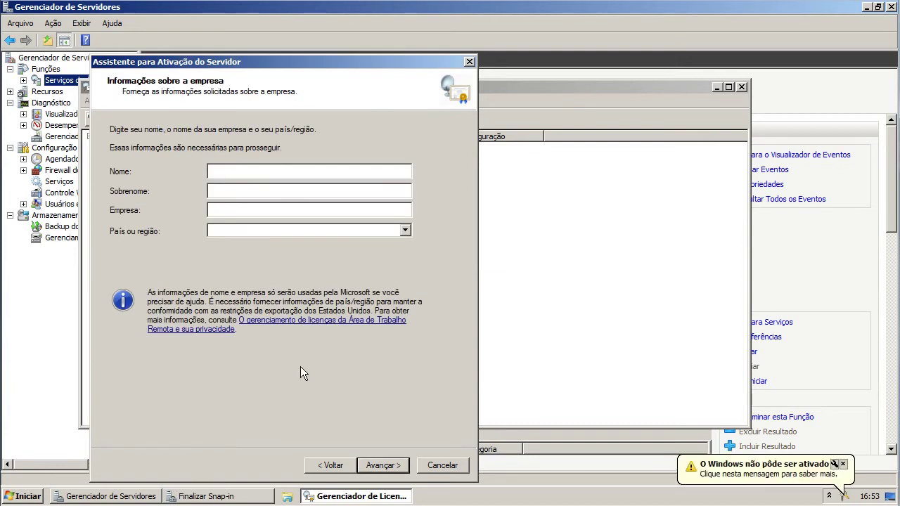
- Enter the first name, surname and company, and set País ou região to Brasil
{"action": "type", "text": "VG"}
{"action": "key", "text": "Tab"}
{"action": "type", "text": "VG"}
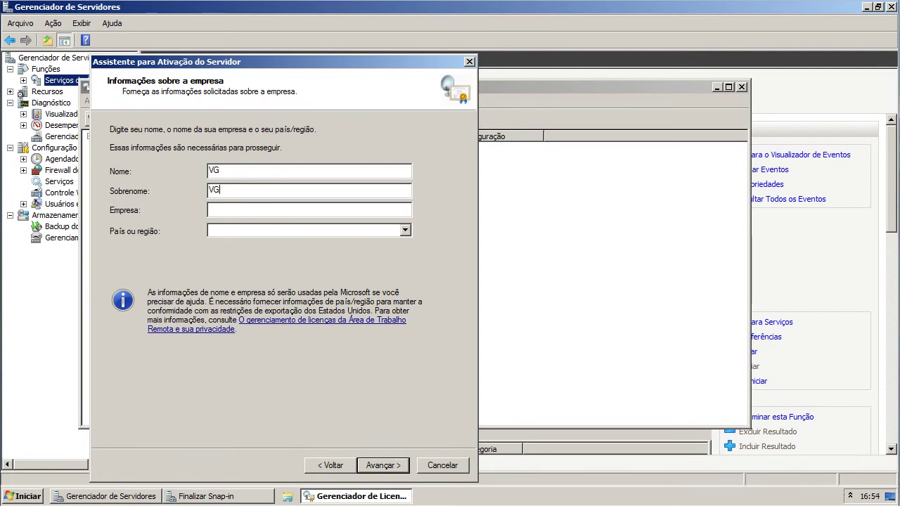
{"action": "key", "text": "Tab"}
{"action": "type", "text": "VG"}
{"action": "left_click", "coordinate": [351, 236]}
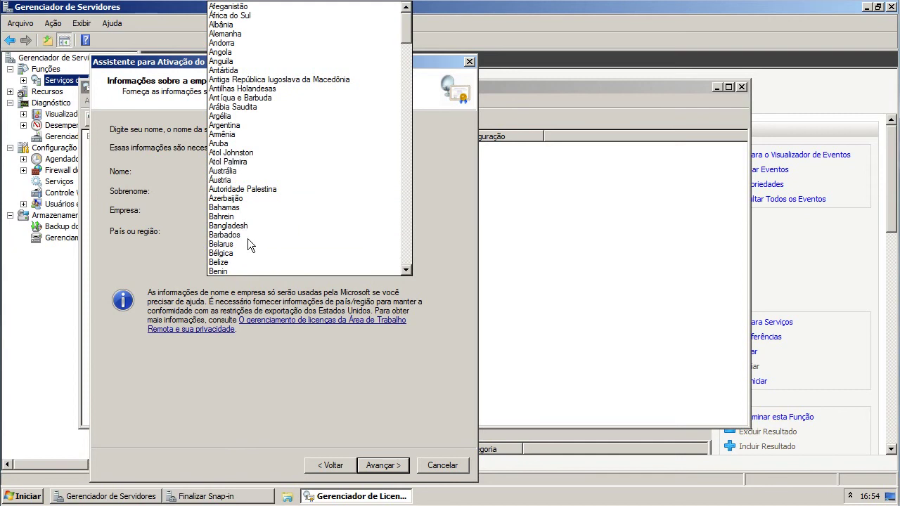
{"action": "scroll", "coordinate": [239, 204], "scroll_direction": "down", "scroll_amount": 2}
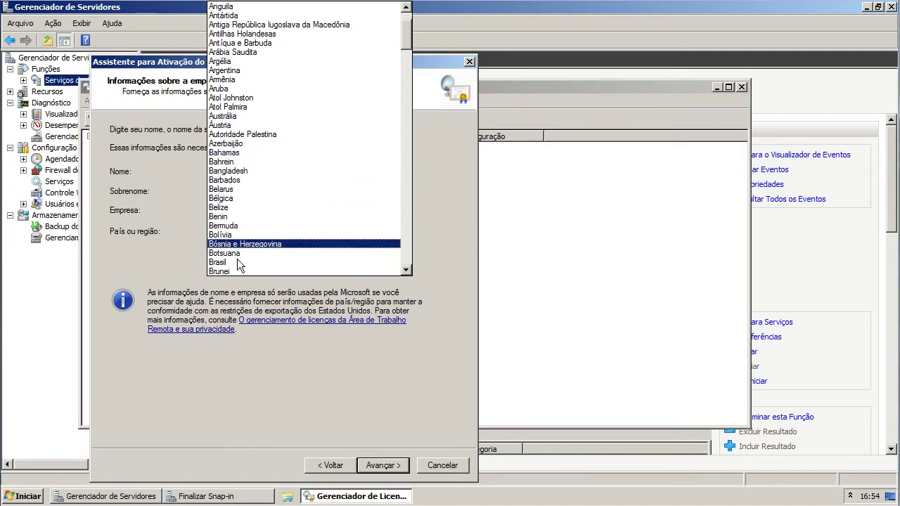
{"action": "left_click", "coordinate": [237, 260]}
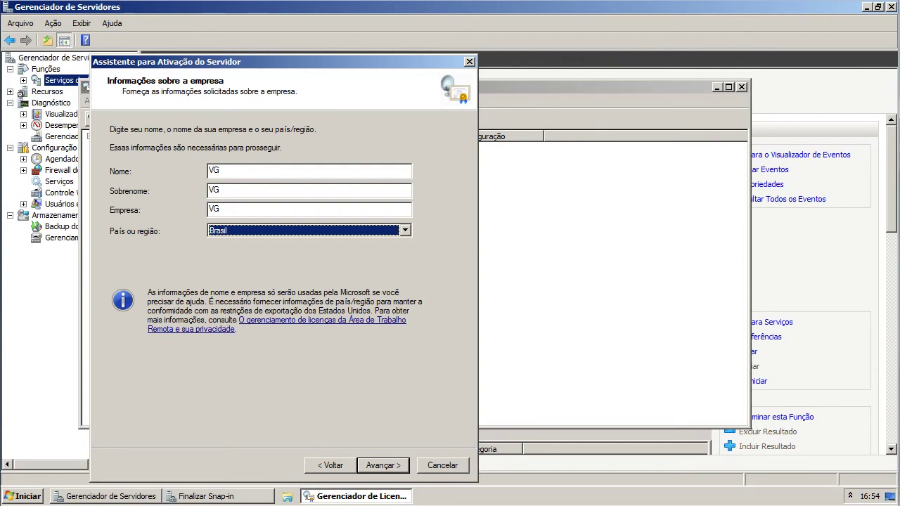
- Re-enter the first name and advance to the optional company information page
{"action": "left_click", "coordinate": [213, 171]}
{"action": "type", "text": "VG"}
{"action": "left_click", "coordinate": [392, 466]}
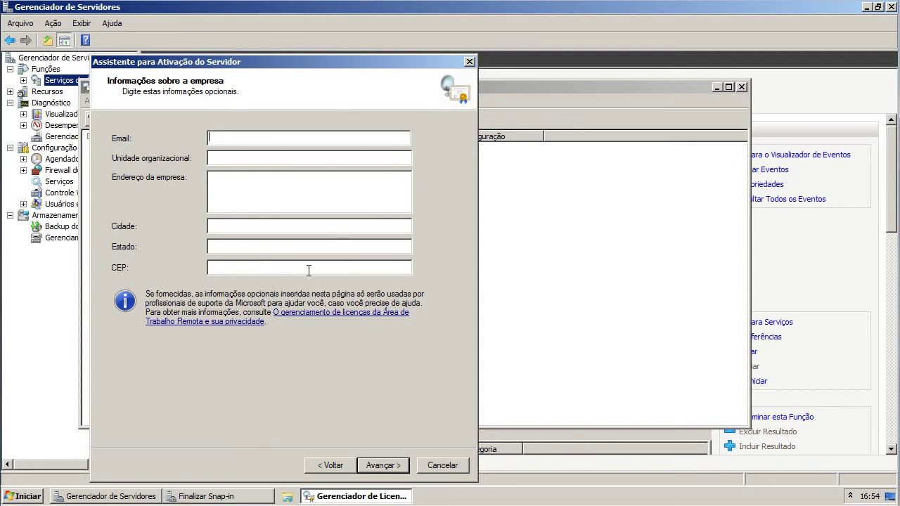
- Activate VG-SRV without optional details and choose Outro acordo as the licensing program
{"action": "left_click", "coordinate": [383, 466]}
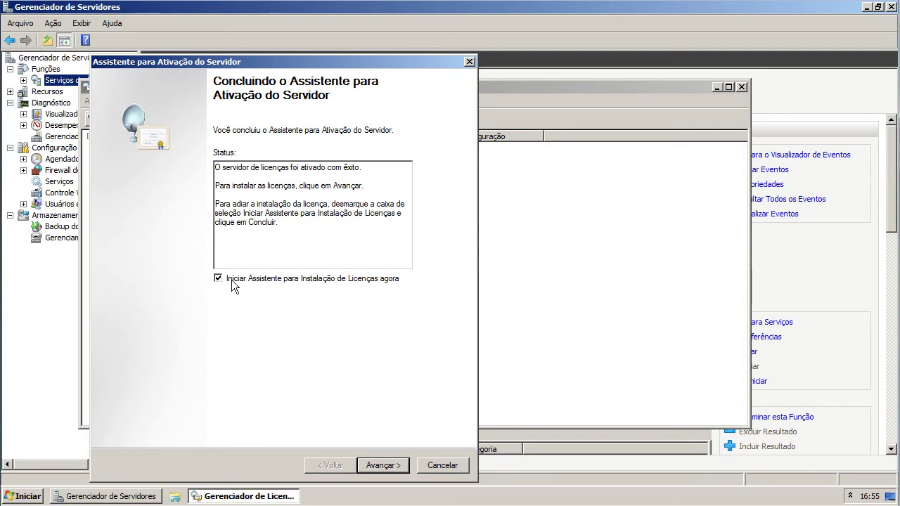
{"action": "left_click", "coordinate": [388, 466]}
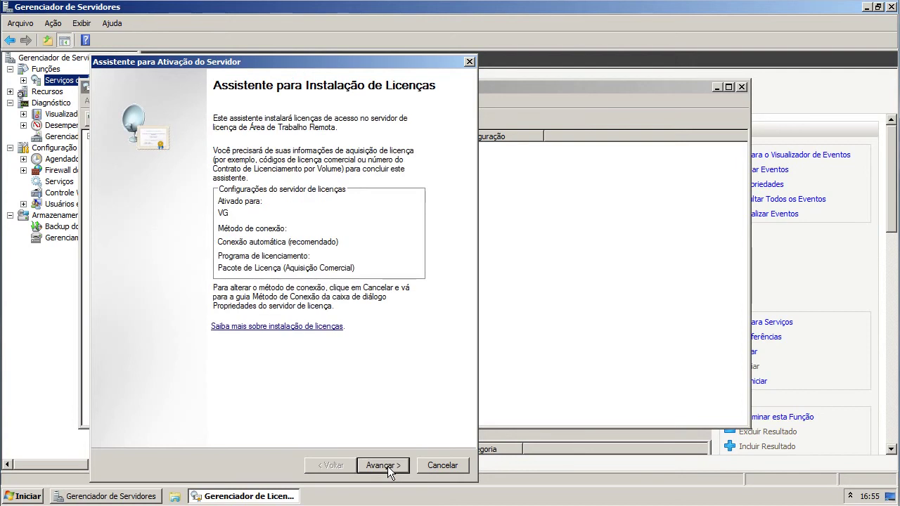
{"action": "left_click", "coordinate": [387, 466]}
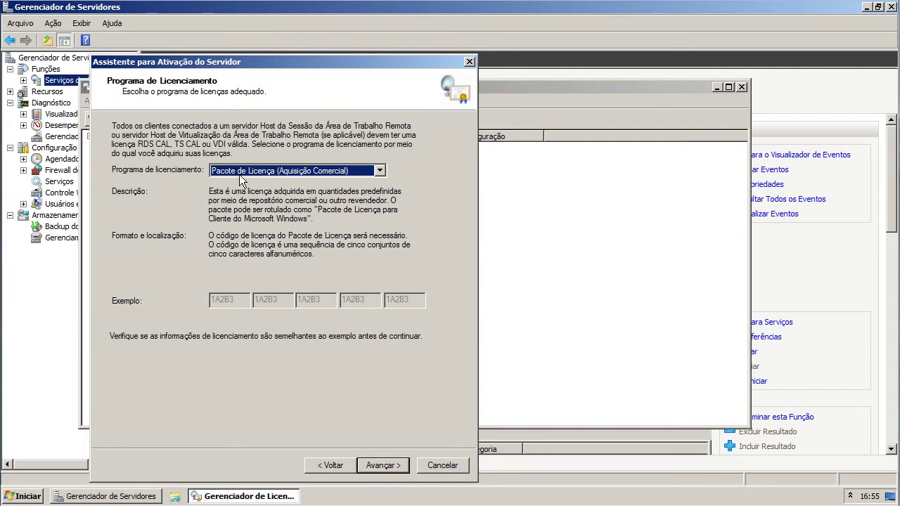
{"action": "left_click", "coordinate": [237, 173]}
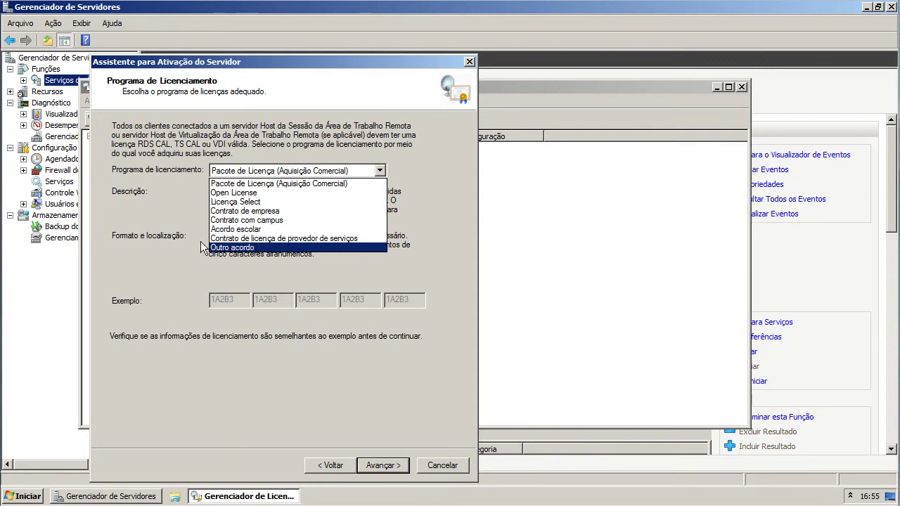
{"action": "left_click", "coordinate": [254, 250]}
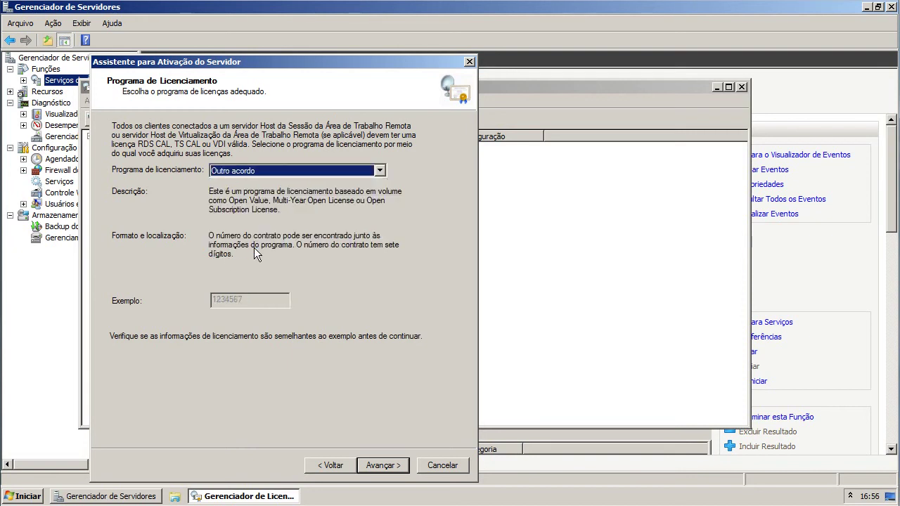
{"action": "left_click", "coordinate": [384, 467]}
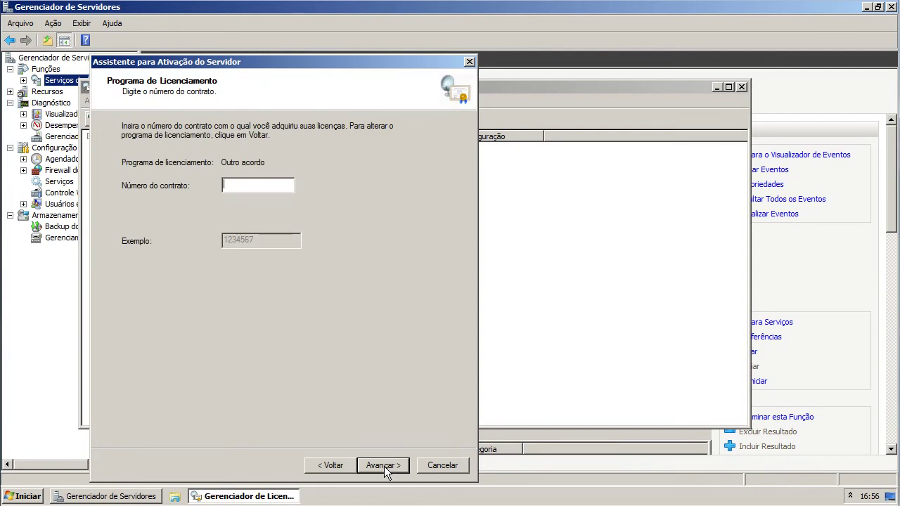
- Enter the contract number and reach the product version page, dismissing a missing-fields warning
{"action": "type", "text": "0"}
{"action": "left_click", "coordinate": [387, 466]}
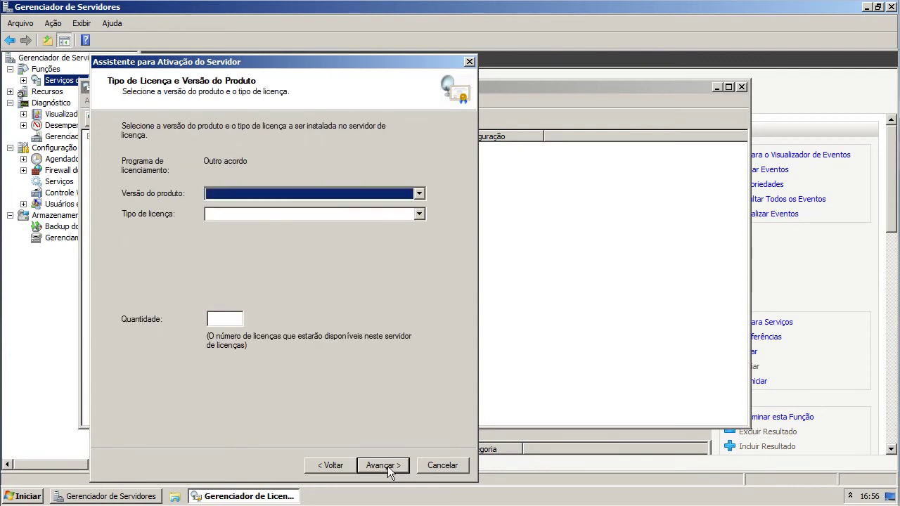
{"action": "left_click", "coordinate": [387, 466]}
{"action": "left_click", "coordinate": [363, 308]}
{"action": "left_click", "coordinate": [338, 468]}
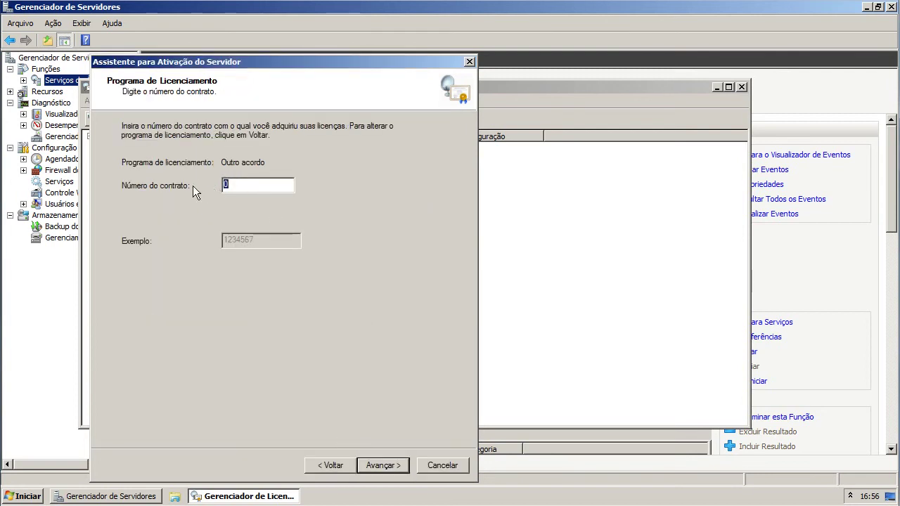
{"action": "left_click", "coordinate": [387, 467]}
- Request 9999 TS ou RDS CAL por Dispositivo licenses for Windows Server 2008 or 2008 R2
{"action": "left_click", "coordinate": [250, 198]}
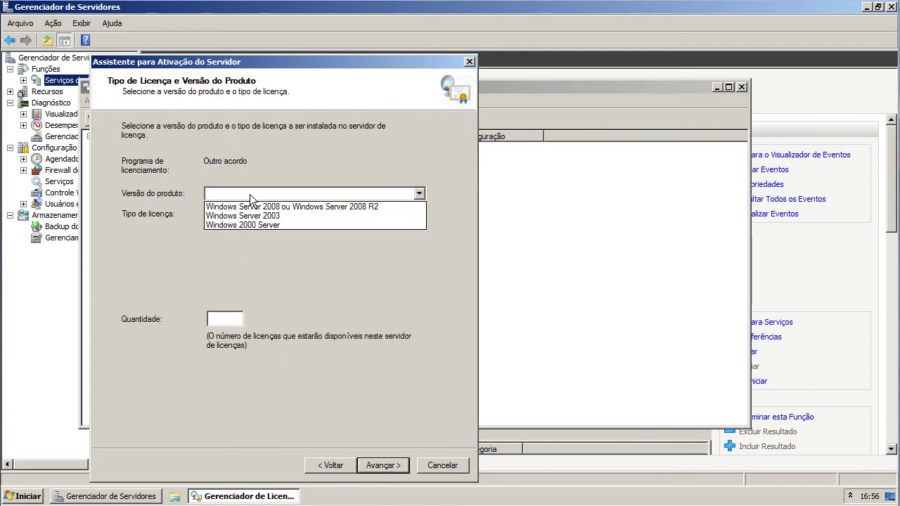
{"action": "left_click", "coordinate": [251, 207]}
{"action": "left_click", "coordinate": [295, 214]}
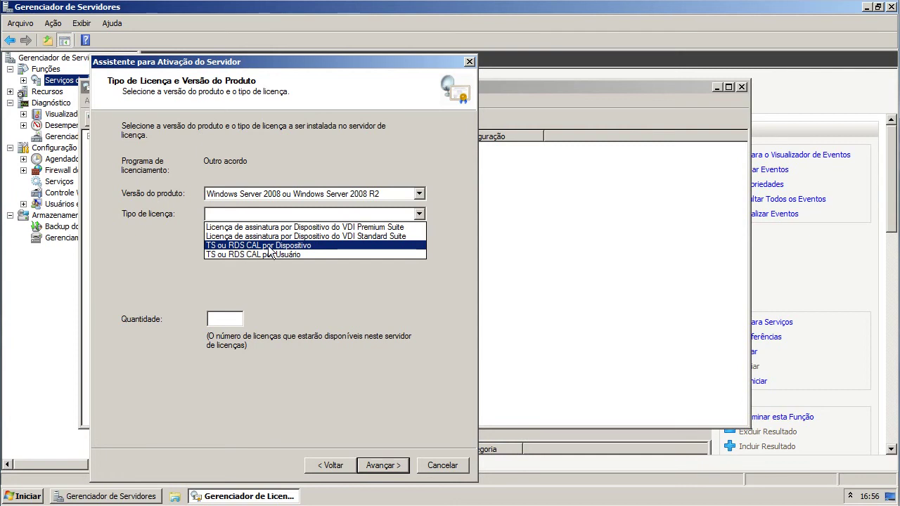
{"action": "left_click", "coordinate": [295, 247]}
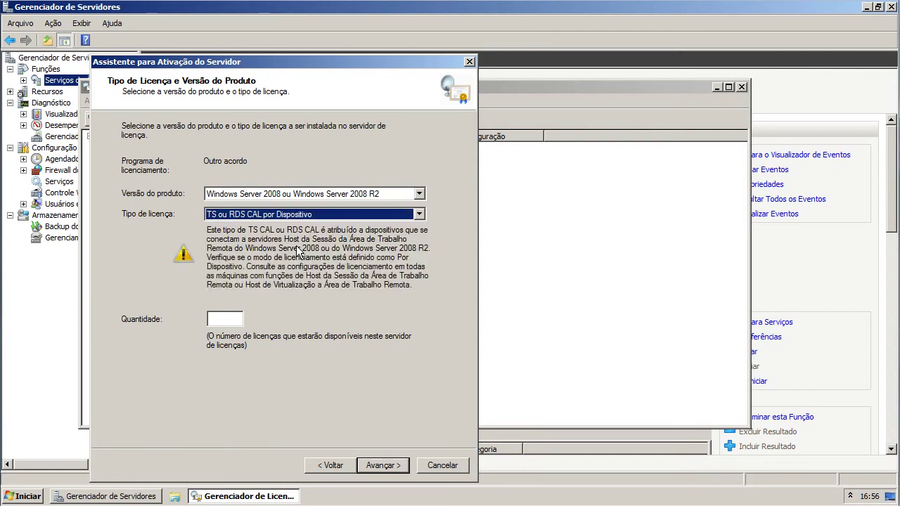
{"action": "left_click", "coordinate": [236, 321]}
{"action": "type", "text": "9999"}
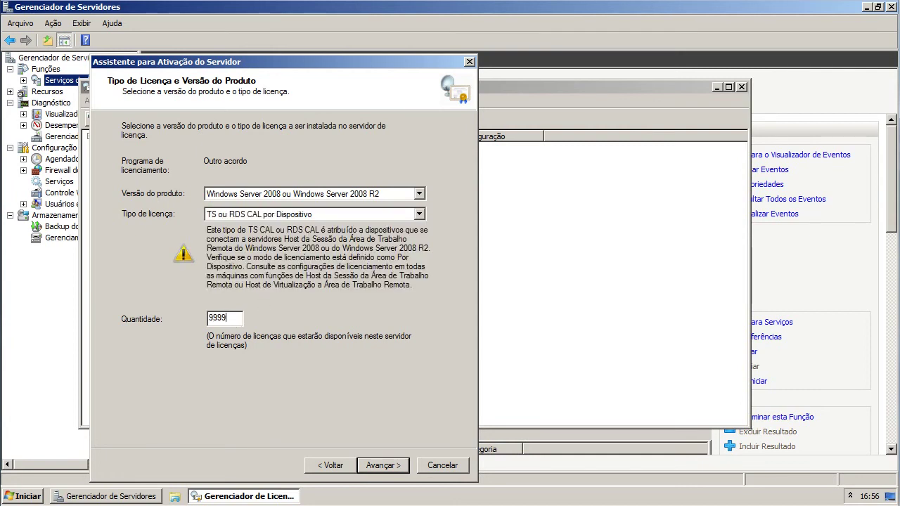
{"action": "left_click", "coordinate": [386, 467]}
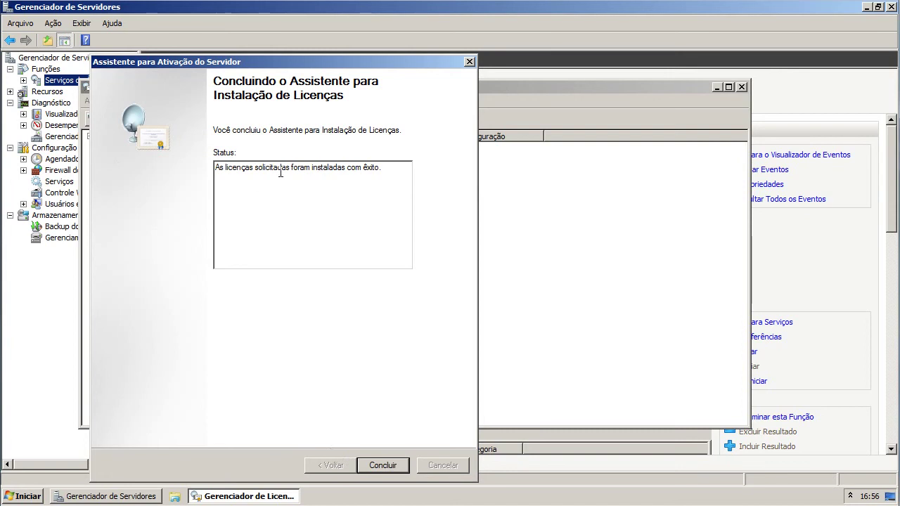
- Show VG-SRV's installed licenses maximized, with license name and expiry date columns auto-fitted
{"action": "left_click", "coordinate": [383, 465]}
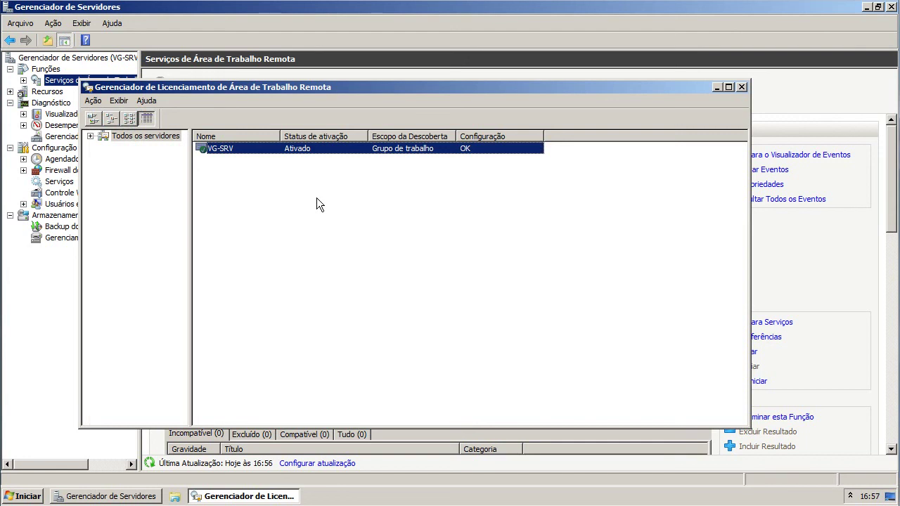
{"action": "double_click", "coordinate": [259, 152]}
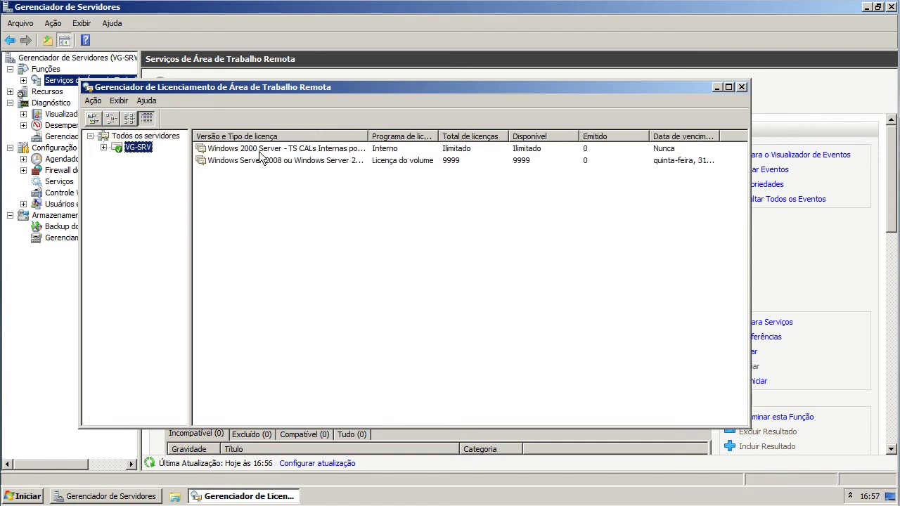
{"action": "left_click", "coordinate": [350, 162]}
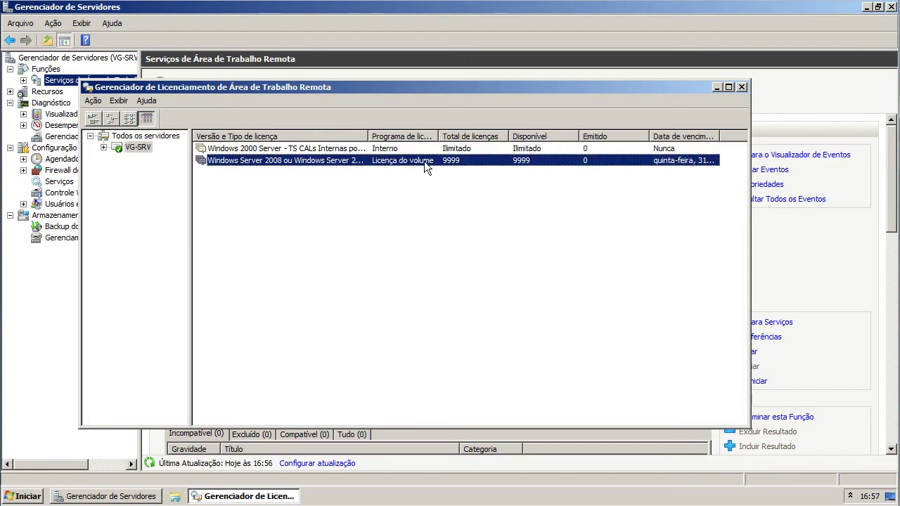
{"action": "double_click", "coordinate": [368, 136]}
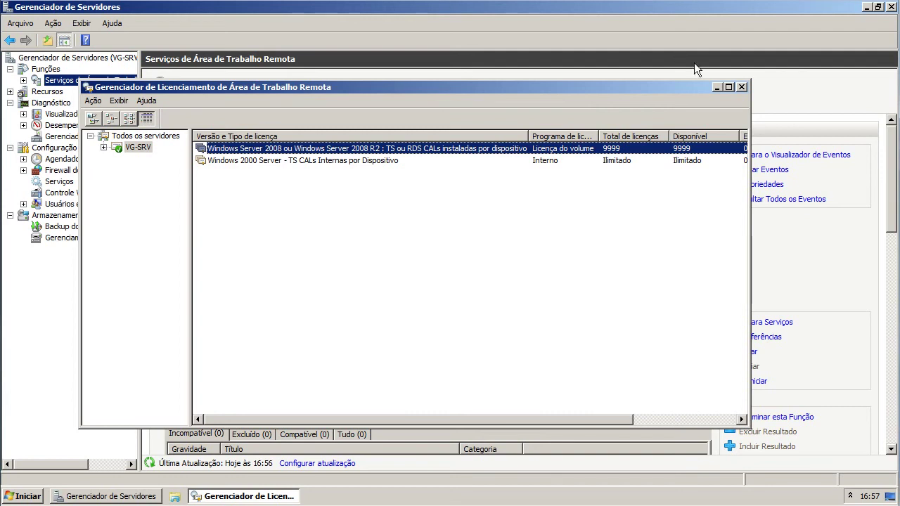
{"action": "left_click", "coordinate": [729, 87]}
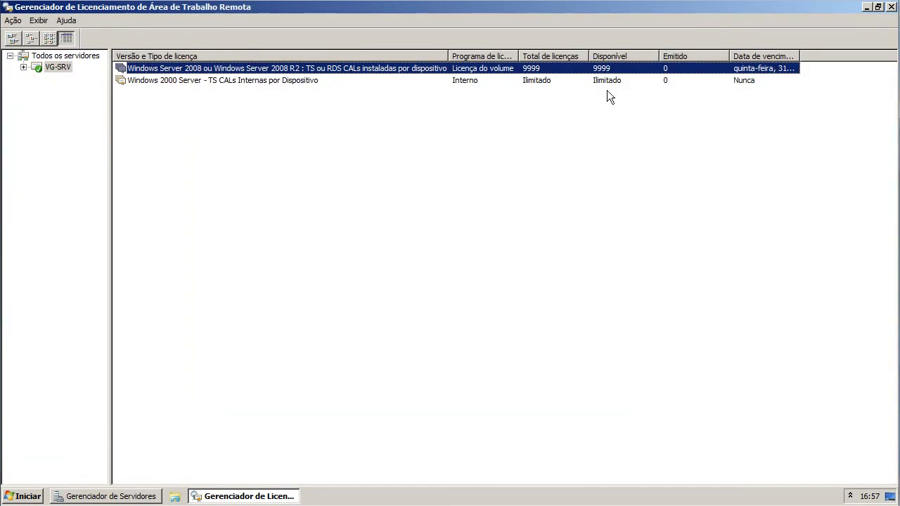
{"action": "double_click", "coordinate": [800, 56]}
{"action": "left_click_drag", "start_coordinate": [111, 166], "coordinate": [105, 167]}
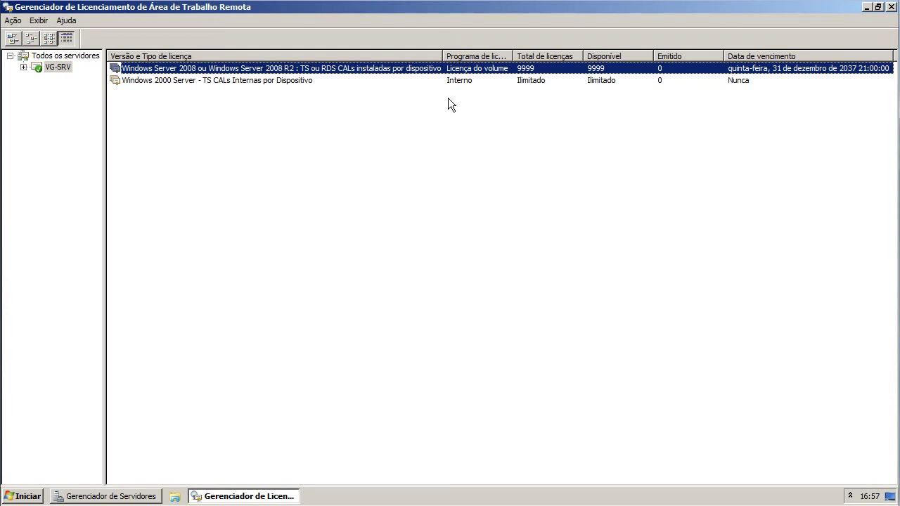
- Start the Install Licenses wizard and choose Outro acordo as the licensing program
{"action": "left_click", "coordinate": [12, 21]}
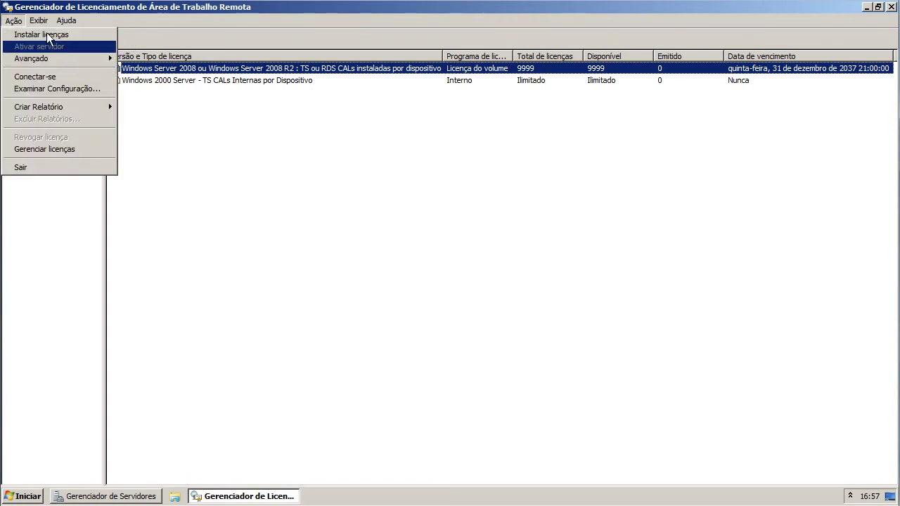
{"action": "left_click", "coordinate": [46, 34]}
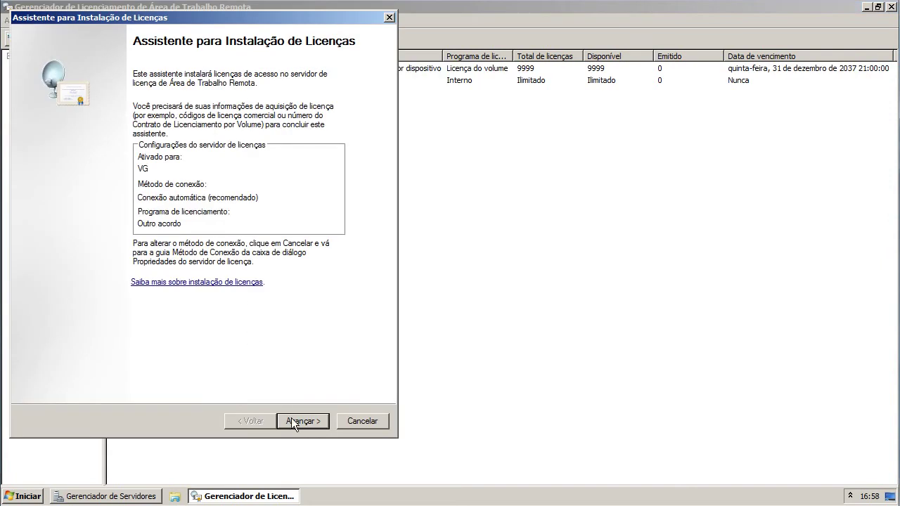
{"action": "left_click", "coordinate": [293, 422]}
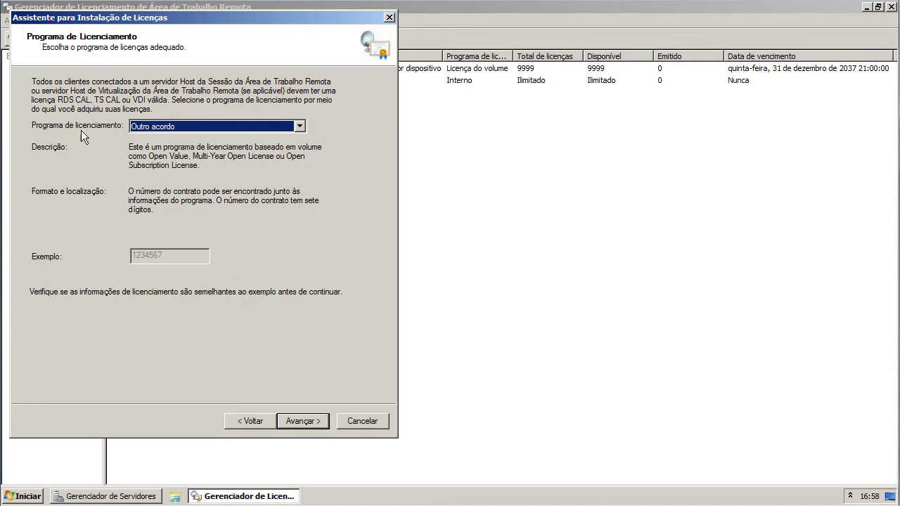
{"action": "left_click", "coordinate": [155, 126]}
{"action": "left_click", "coordinate": [180, 203]}
{"action": "left_click", "coordinate": [303, 421]}
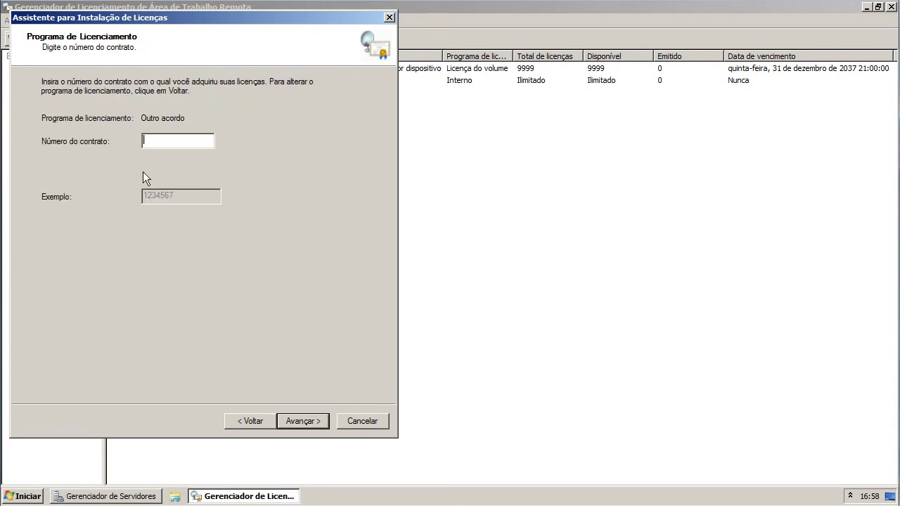
- Enter the agreement's contract number and proceed to the product selection page
{"action": "key", "text": "BackSpace"}
{"action": "left_click_drag", "start_coordinate": [192, 140], "coordinate": [70, 131]}
{"action": "type", "text": "0"}
{"action": "left_click", "coordinate": [297, 421]}
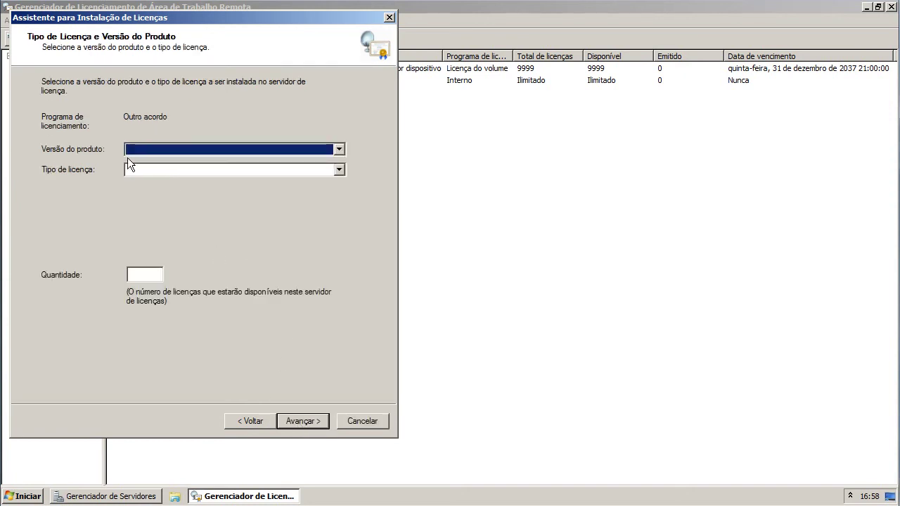
- Install 9999 per-user TS or RDS CALs for Windows Server 2008 R2 and close the wizard
{"action": "left_click", "coordinate": [144, 149]}
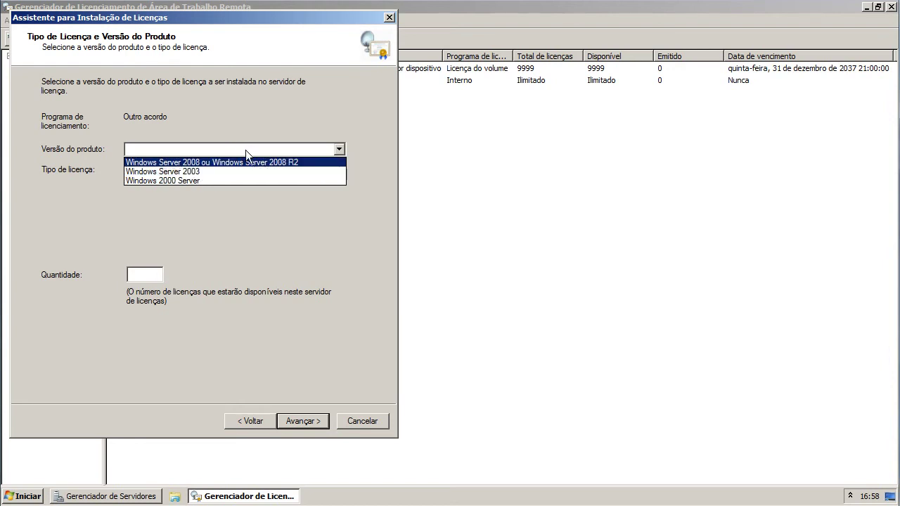
{"action": "left_click", "coordinate": [244, 162]}
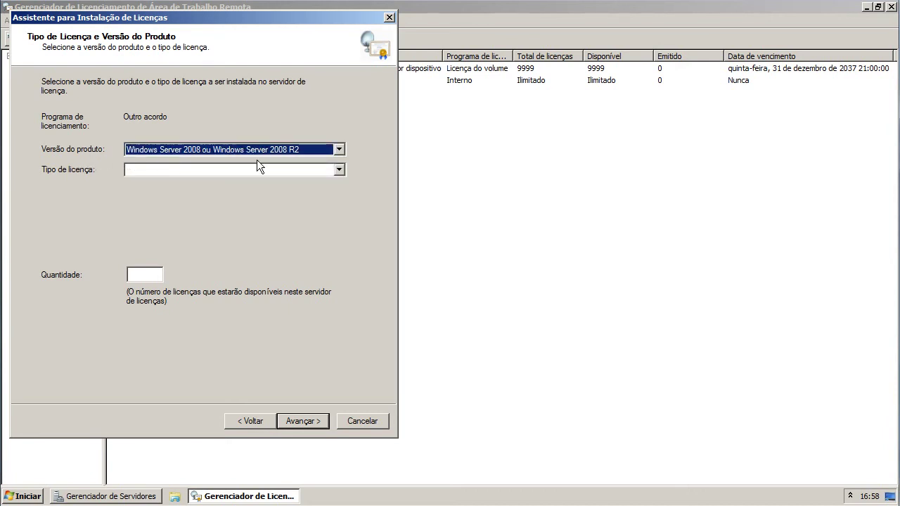
{"action": "left_click", "coordinate": [228, 167]}
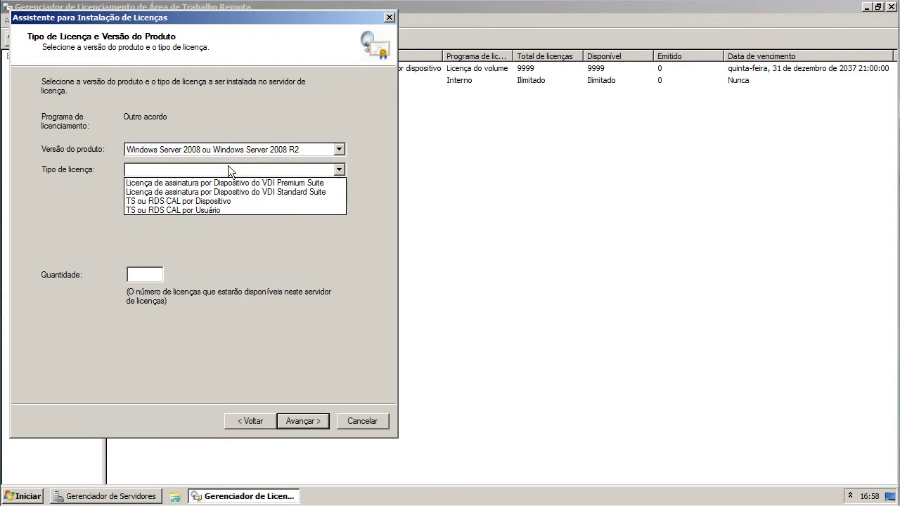
{"action": "left_click", "coordinate": [213, 208]}
{"action": "left_click", "coordinate": [157, 280]}
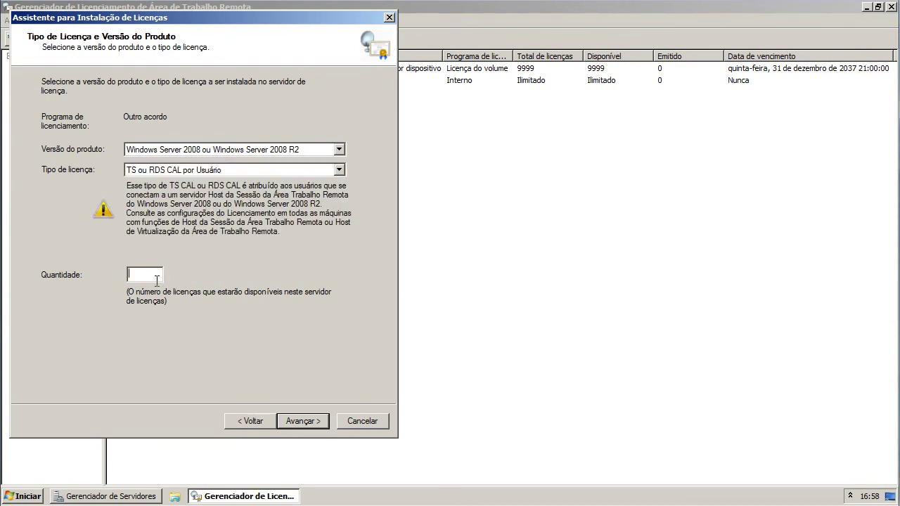
{"action": "type", "text": "9999"}
{"action": "left_click", "coordinate": [301, 421]}
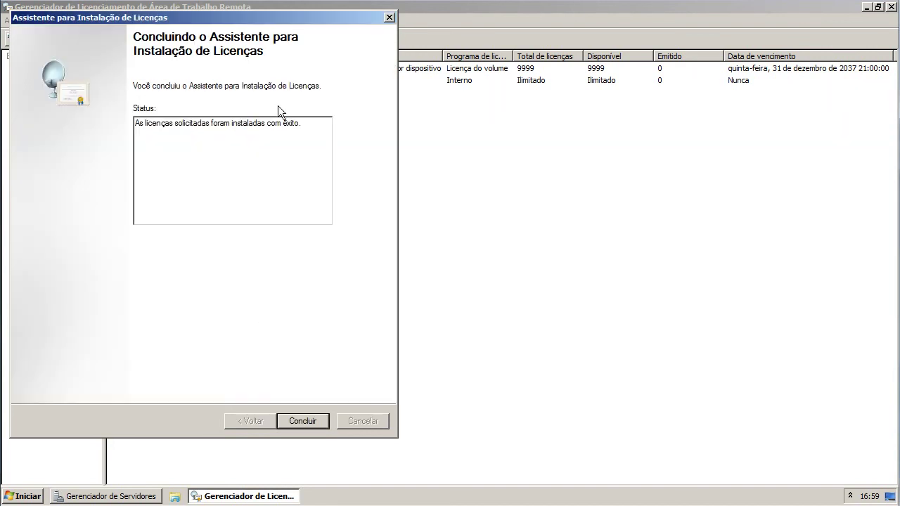
{"action": "key", "text": "Return"}
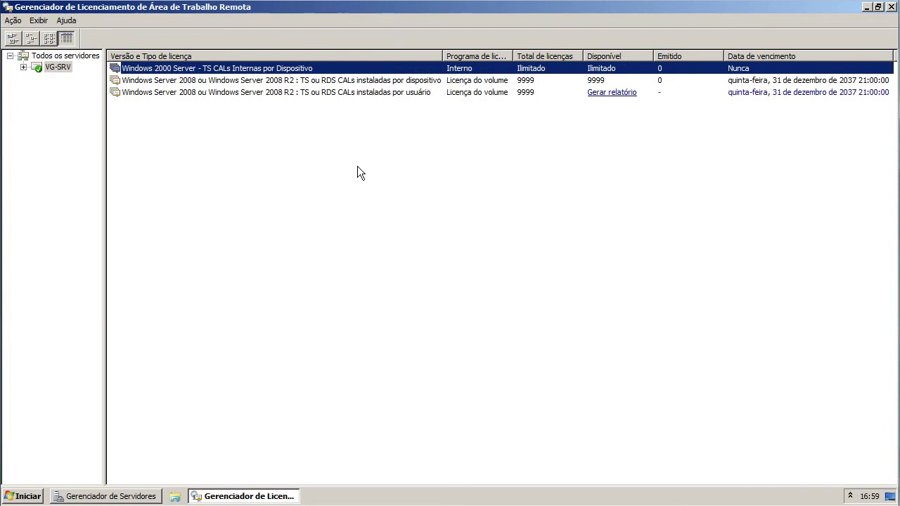
- Check the per-user, per-device and Windows 2000 Server license entries, then expand VG-SRV in the tree
{"action": "left_click", "coordinate": [635, 94]}
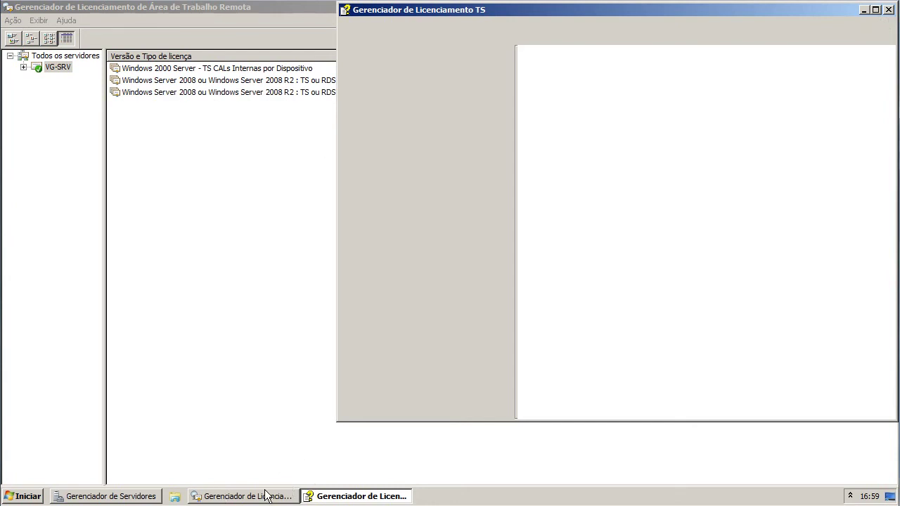
{"action": "left_click", "coordinate": [875, 10]}
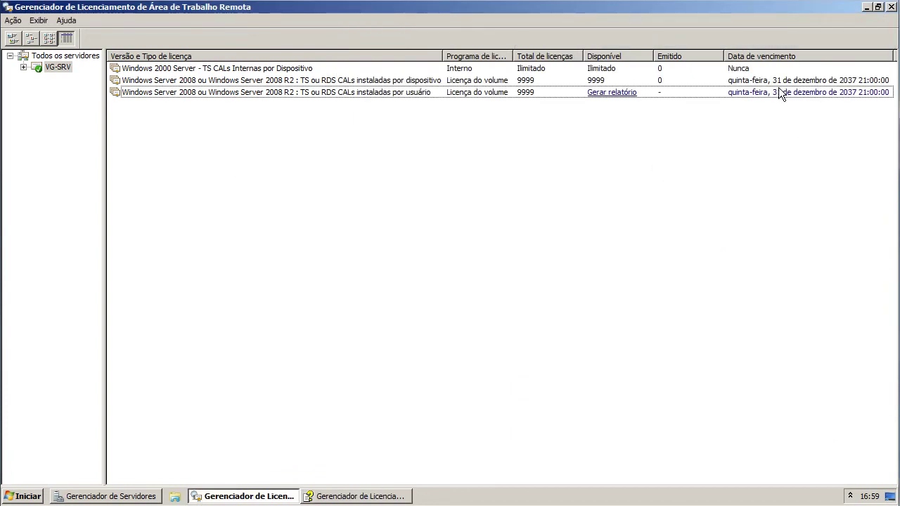
{"action": "left_click", "coordinate": [777, 82]}
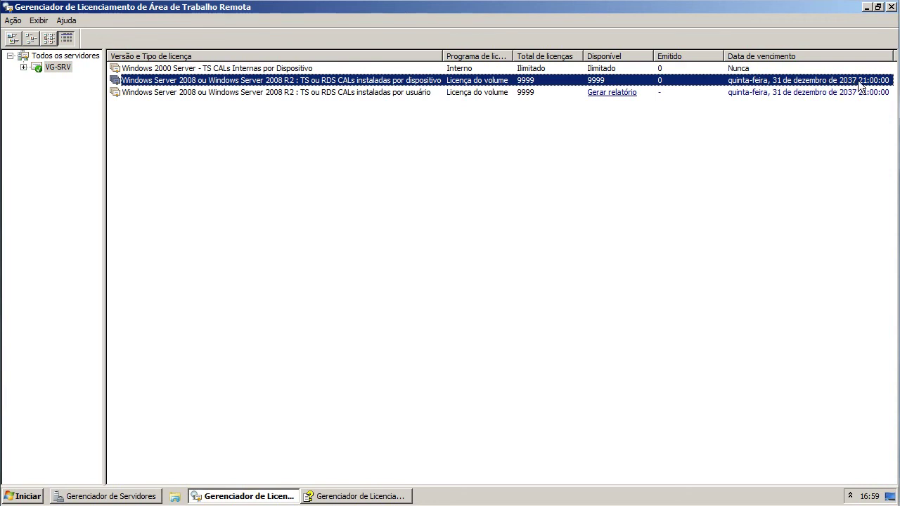
{"action": "left_click", "coordinate": [750, 66]}
{"action": "left_click", "coordinate": [748, 81]}
{"action": "left_click", "coordinate": [24, 68]}
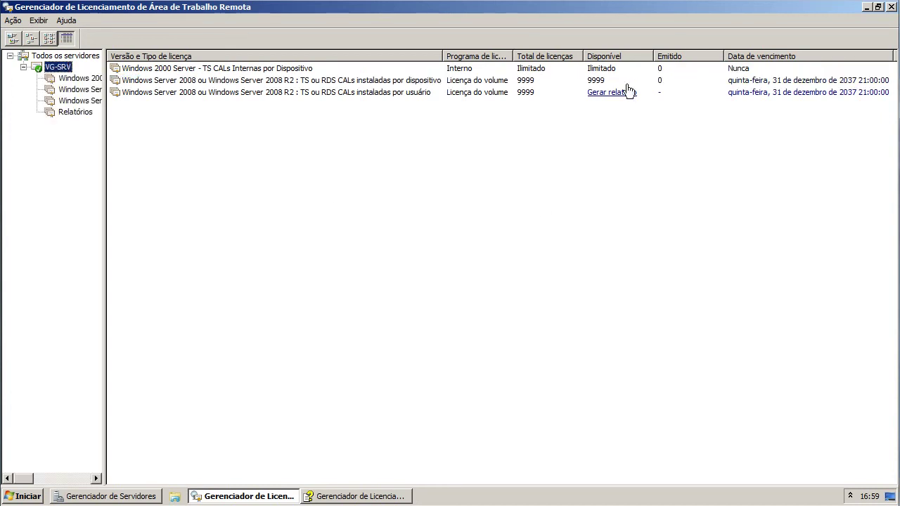
{"action": "left_click", "coordinate": [690, 83]}
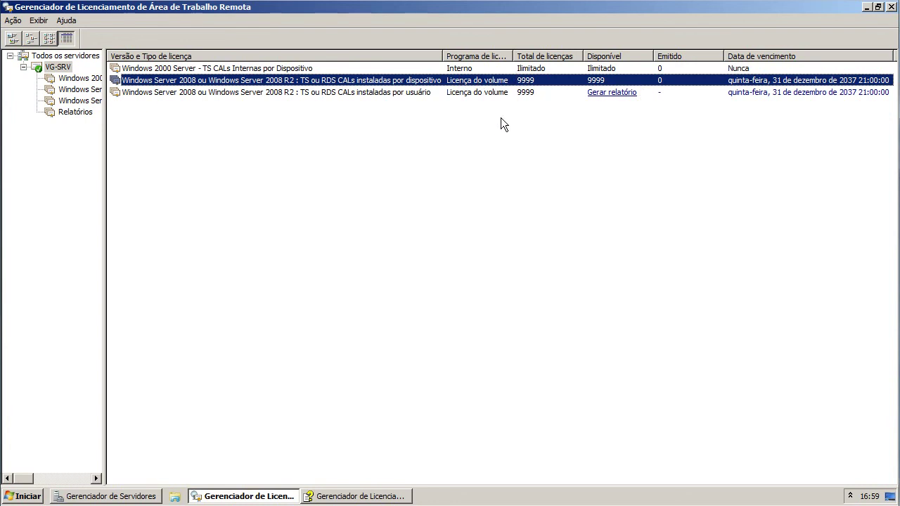
{"action": "left_click_drag", "start_coordinate": [512, 57], "coordinate": [512, 56]}
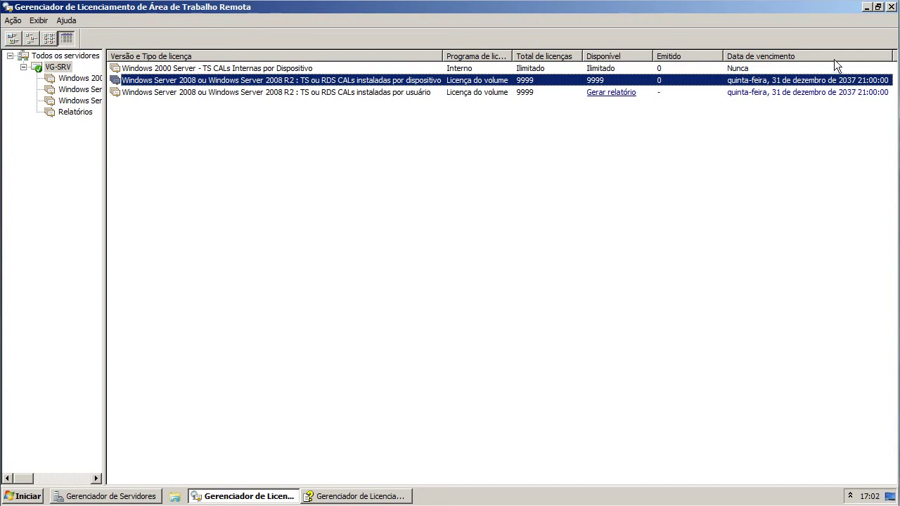
- Close the Remote Desktop Licensing Manager window to return to Server Manager
{"action": "left_click", "coordinate": [890, 6]}
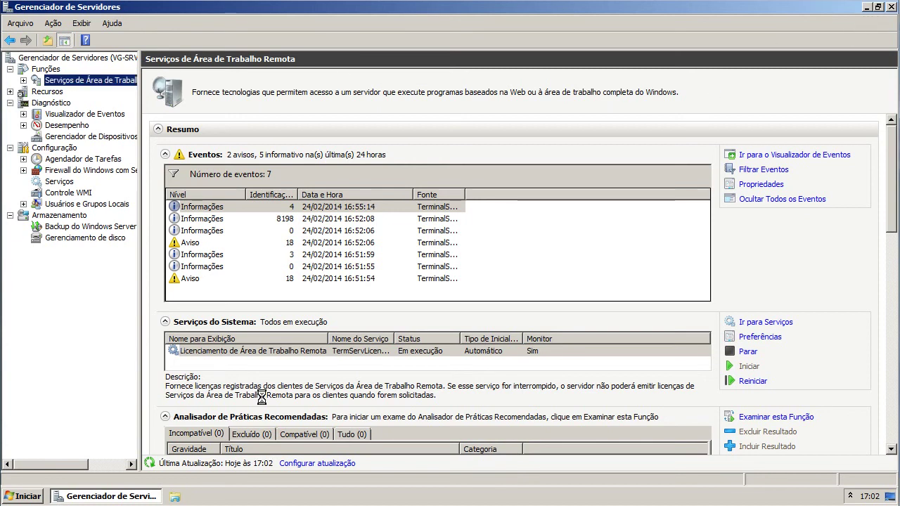
- Launch Remote Desktop Session Host Configuration from Administrative Tools > Remote Desktop Services
{"action": "left_click", "coordinate": [9, 496]}
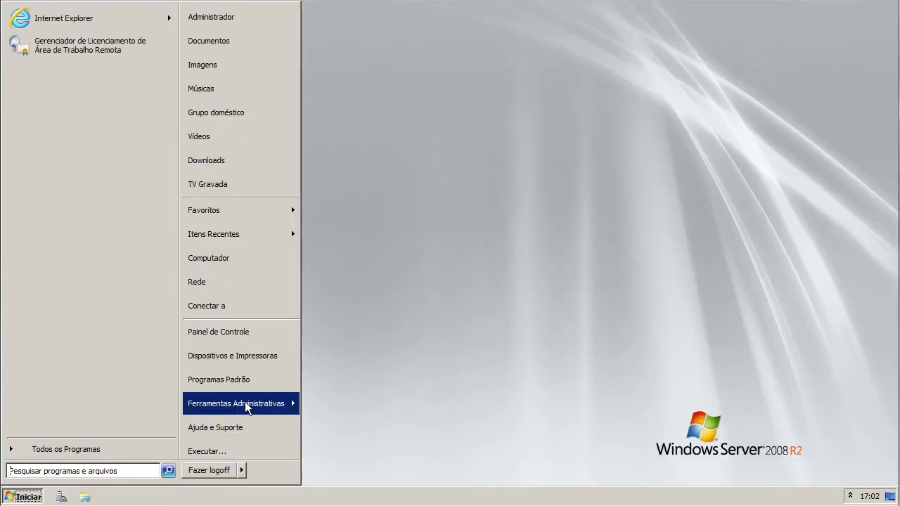
{"action": "mouse_move", "coordinate": [247, 408]}
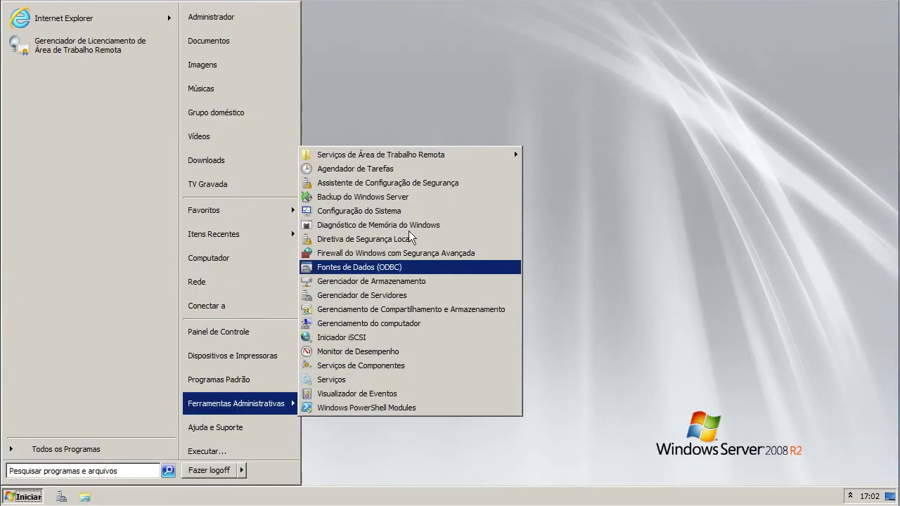
{"action": "mouse_move", "coordinate": [380, 154]}
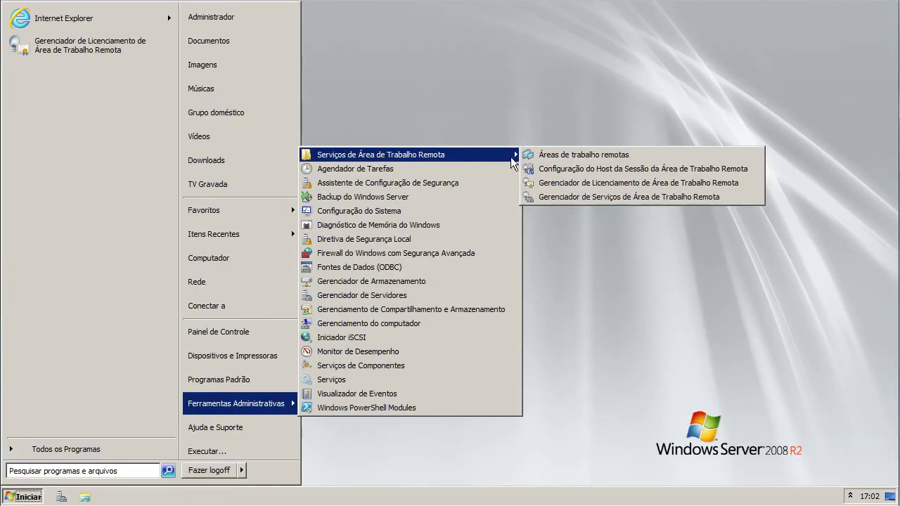
{"action": "left_click", "coordinate": [654, 167]}
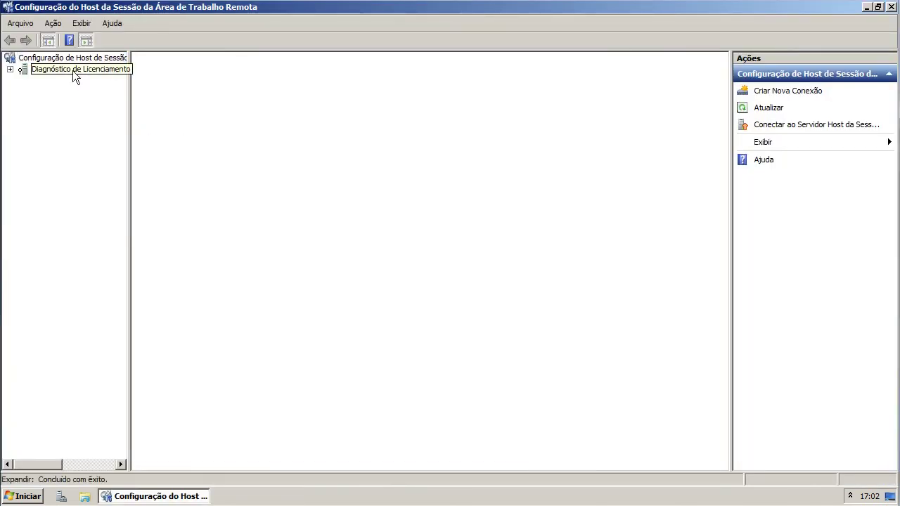
- Run Licensing Diagnosis and dismiss the warning it shows
{"action": "left_click", "coordinate": [21, 71]}
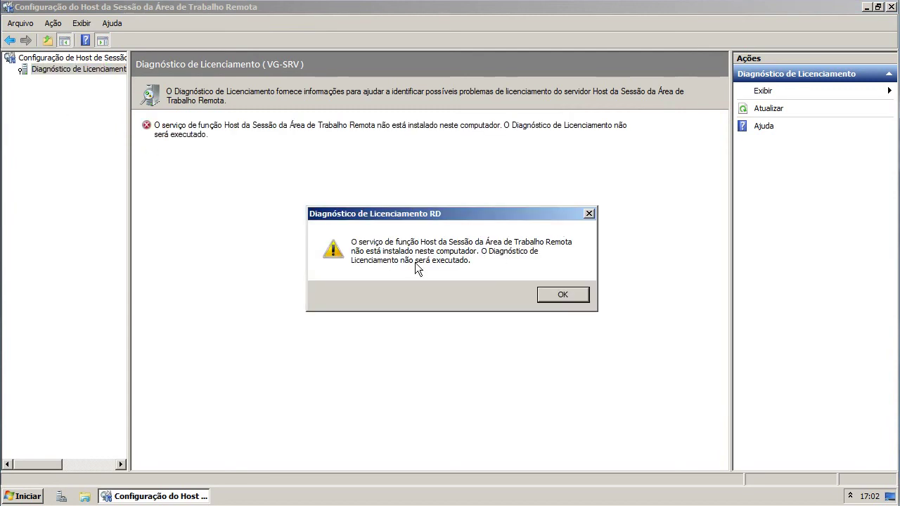
{"action": "left_click", "coordinate": [563, 295]}
{"action": "left_click", "coordinate": [41, 60]}
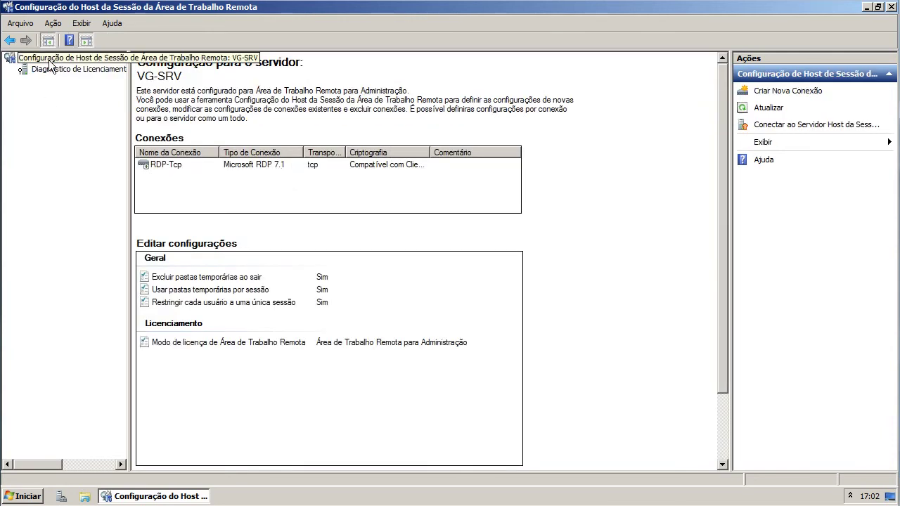
- Select the RDP-Tcp connection and widen the Criptografia column to show Compatível com Cliente
{"action": "left_click", "coordinate": [131, 61]}
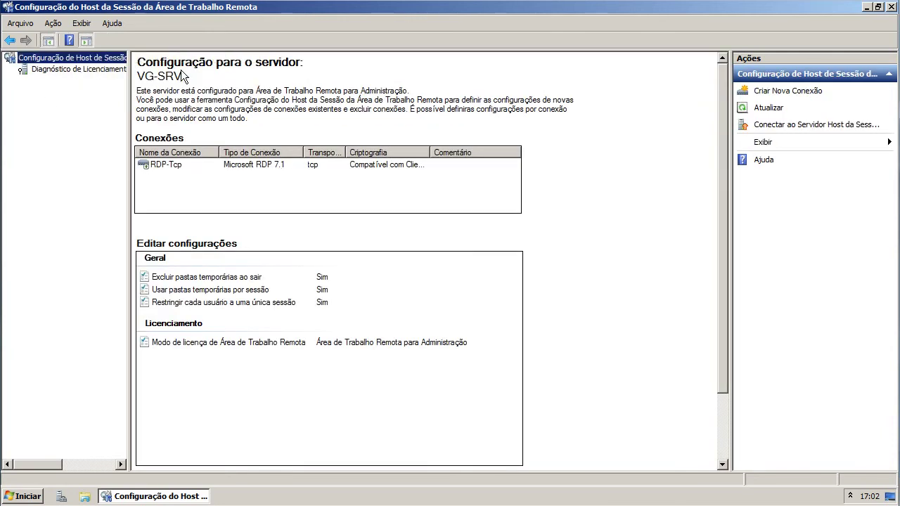
{"action": "left_click", "coordinate": [258, 165]}
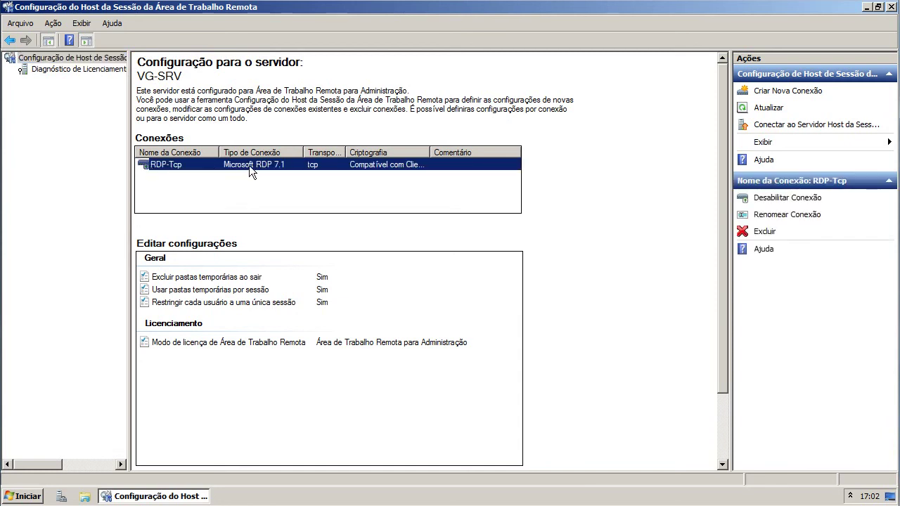
{"action": "double_click", "coordinate": [427, 147]}
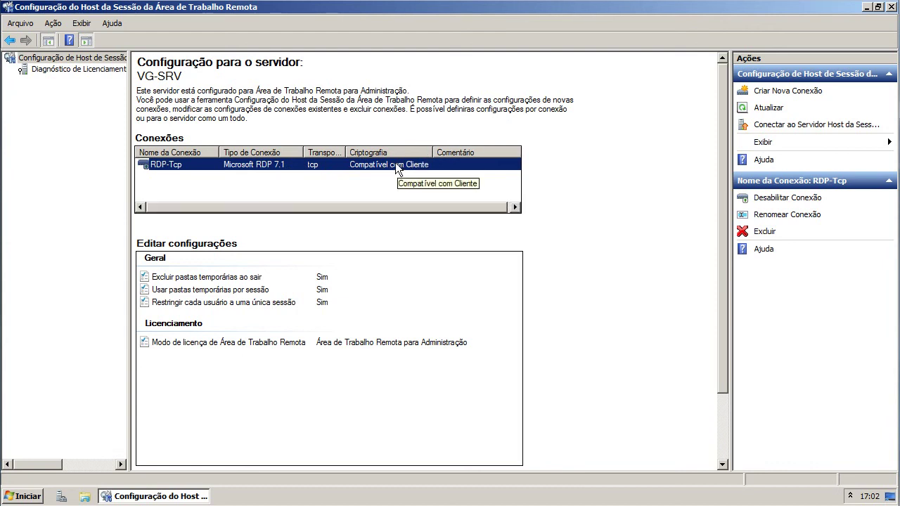
- Give RDP-Tcp the comment 'VG', keeping Negociar security and Compatível com Cliente encryption, and apply
{"action": "double_click", "coordinate": [396, 164]}
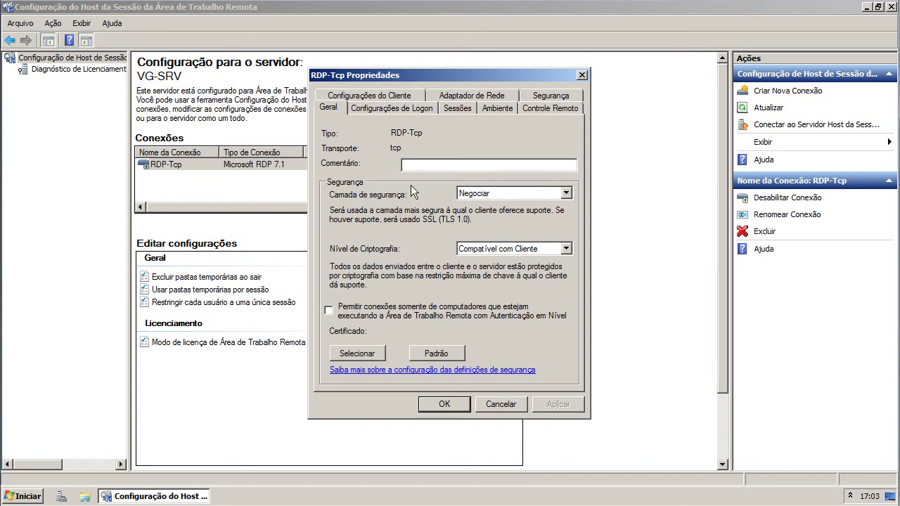
{"action": "type", "text": "VG"}
{"action": "left_click", "coordinate": [485, 194]}
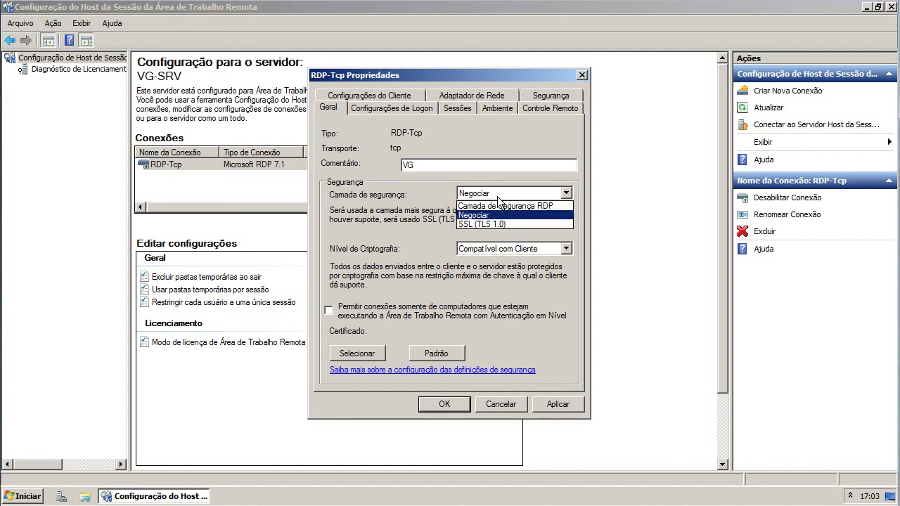
{"action": "left_click", "coordinate": [502, 192]}
{"action": "left_click", "coordinate": [566, 405]}
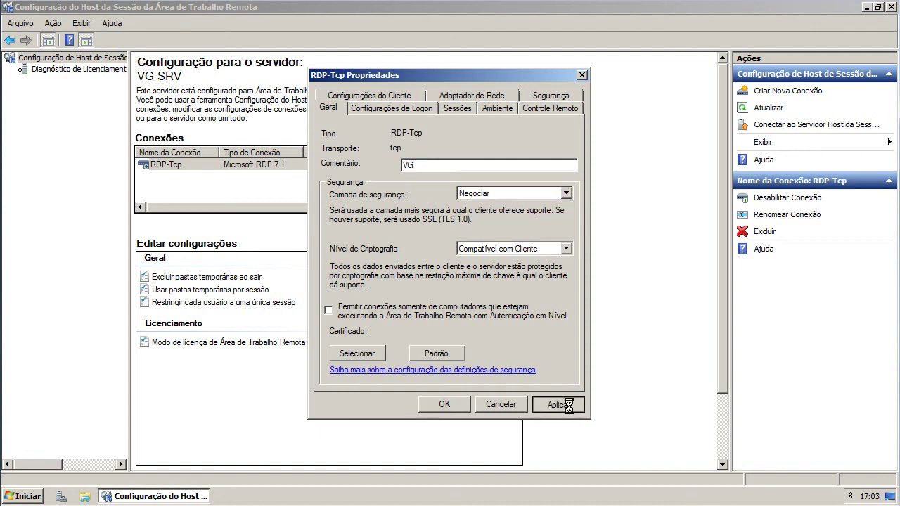
{"action": "left_click", "coordinate": [488, 249]}
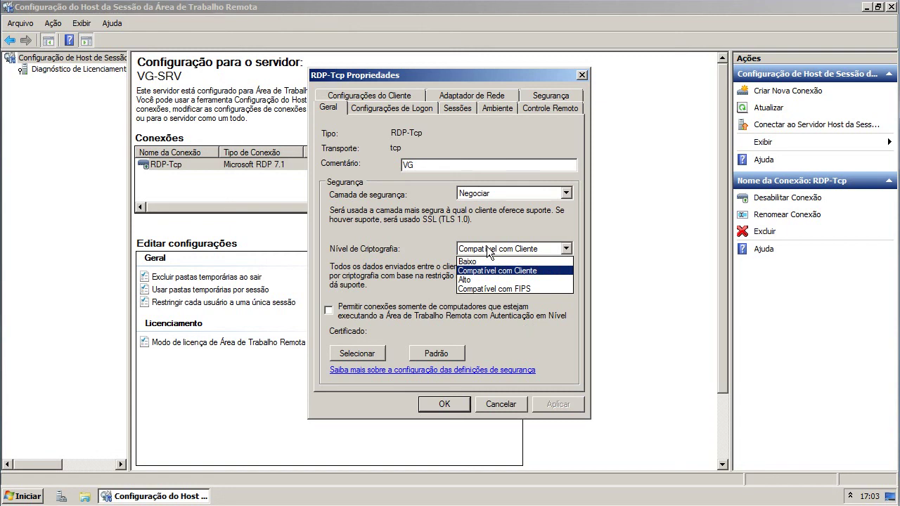
{"action": "left_click", "coordinate": [489, 251]}
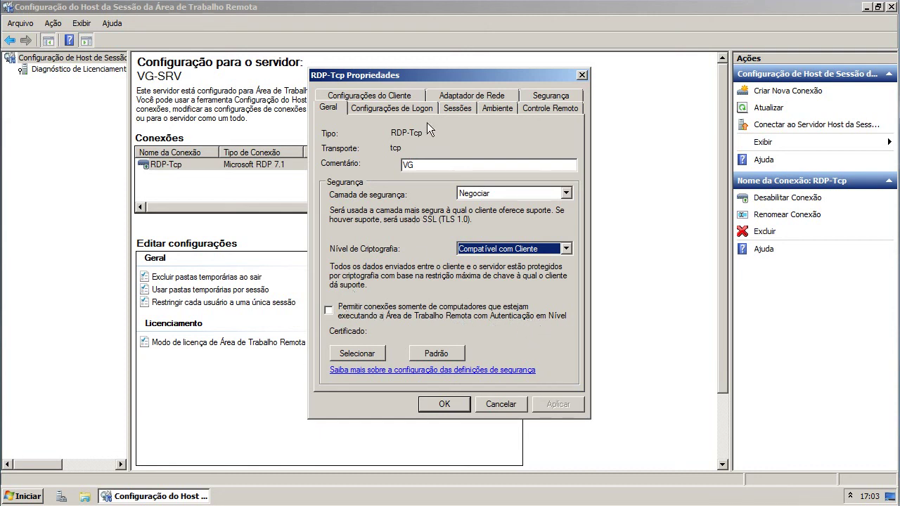
- Review RDP-Tcp's Logon, Sessões, Ambiente, Controle Remoto and Segurança settings
{"action": "left_click", "coordinate": [383, 108]}
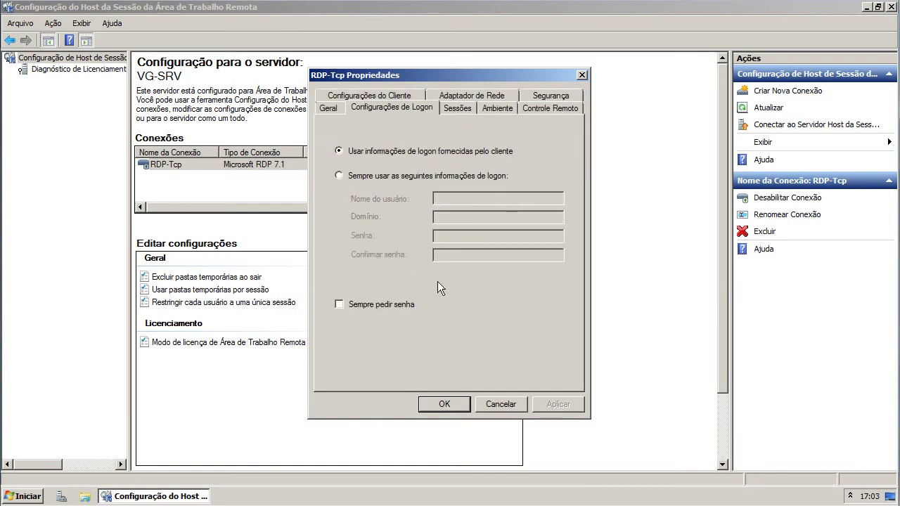
{"action": "left_click", "coordinate": [461, 109]}
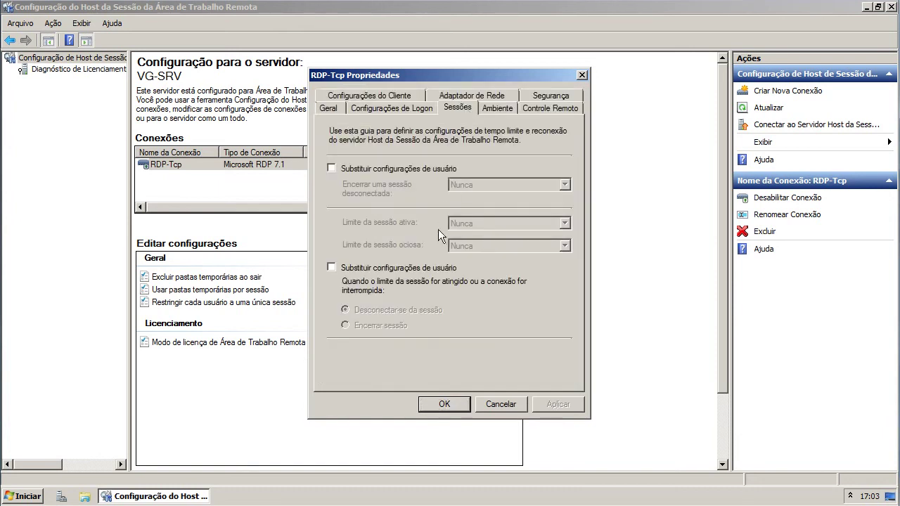
{"action": "left_click", "coordinate": [490, 108]}
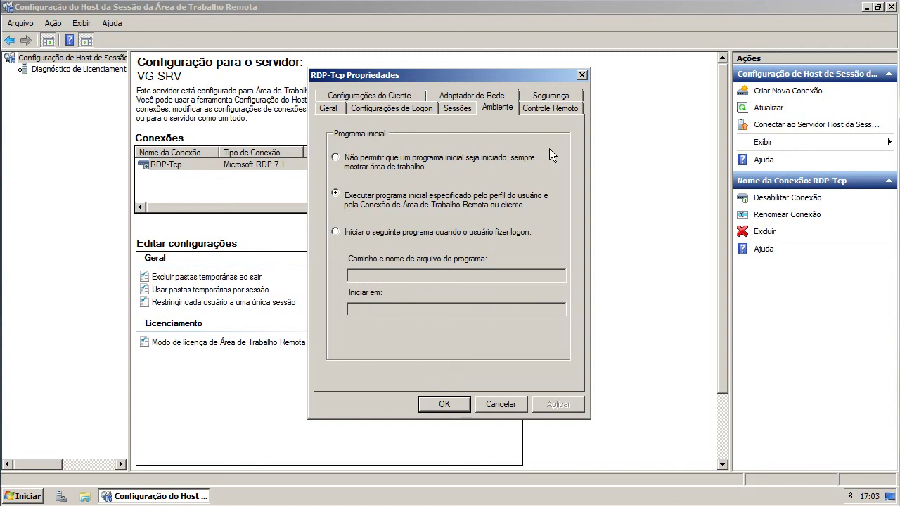
{"action": "left_click", "coordinate": [550, 109]}
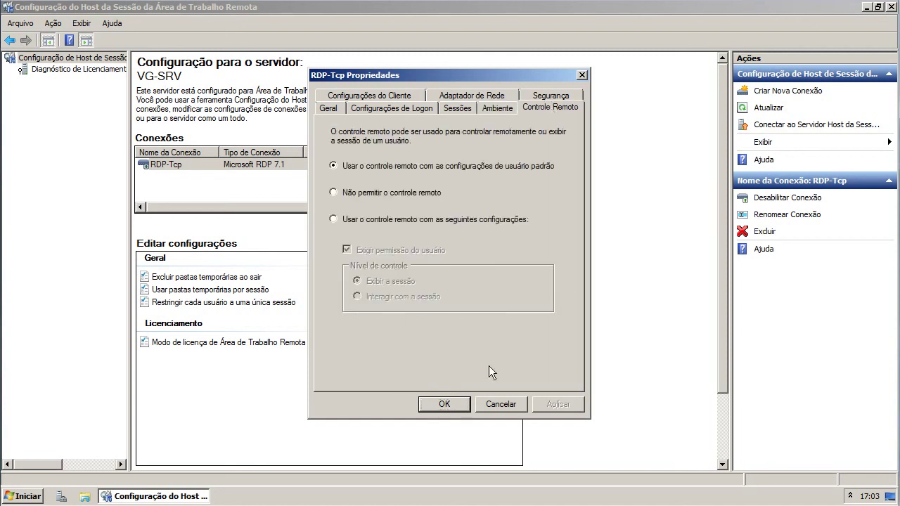
{"action": "left_click", "coordinate": [563, 99]}
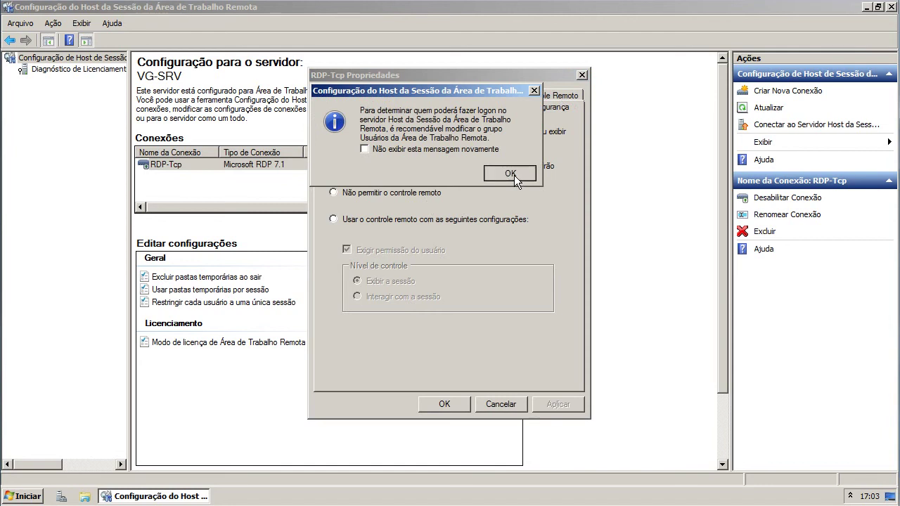
- Dismiss the logon notice and apply the network adapter settings with maximum connections at 2
{"action": "left_click", "coordinate": [514, 175]}
{"action": "left_click", "coordinate": [480, 106]}
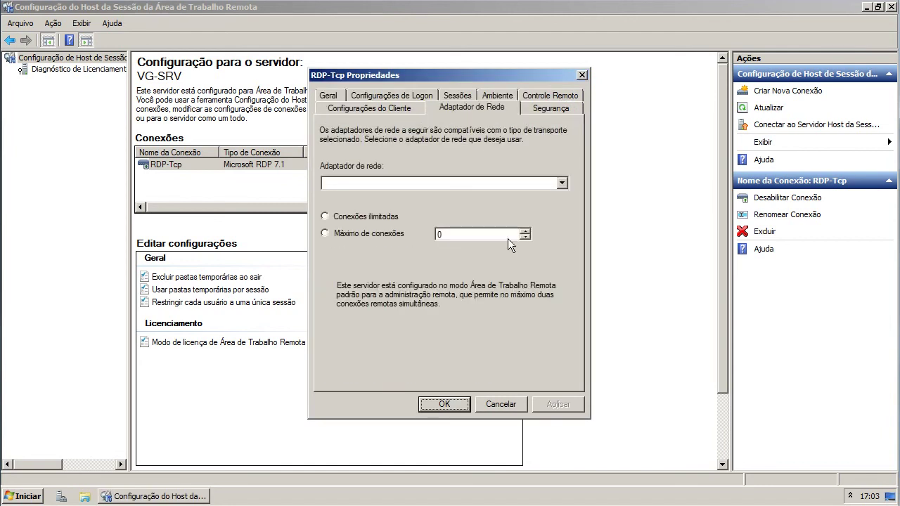
{"action": "left_click", "coordinate": [524, 237]}
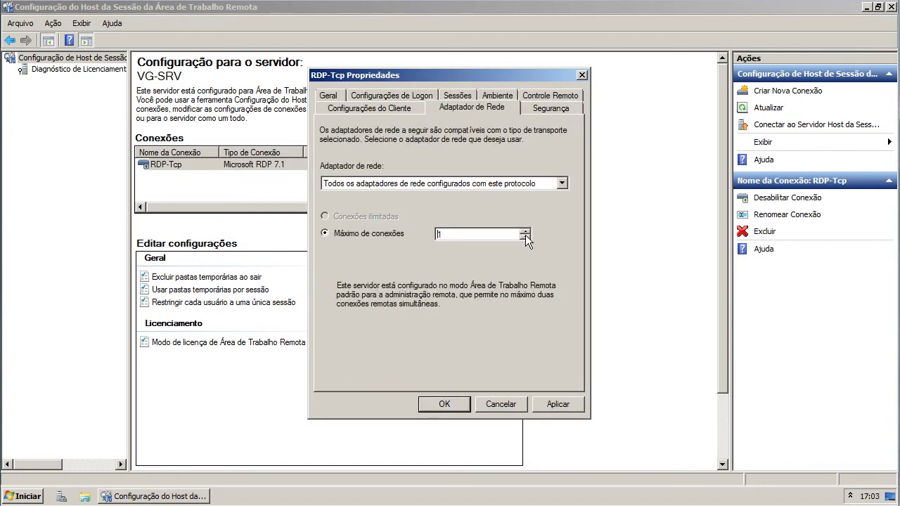
{"action": "left_click", "coordinate": [526, 232]}
{"action": "left_click", "coordinate": [559, 402]}
- Remove the colour depth limit, allow audio/video playback and recording redirection, then save with OK
{"action": "left_click", "coordinate": [383, 108]}
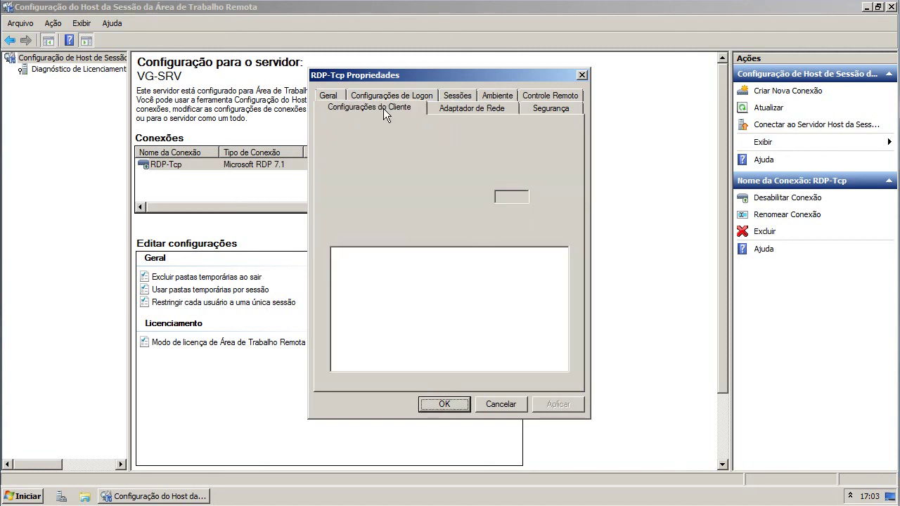
{"action": "left_click", "coordinate": [360, 144]}
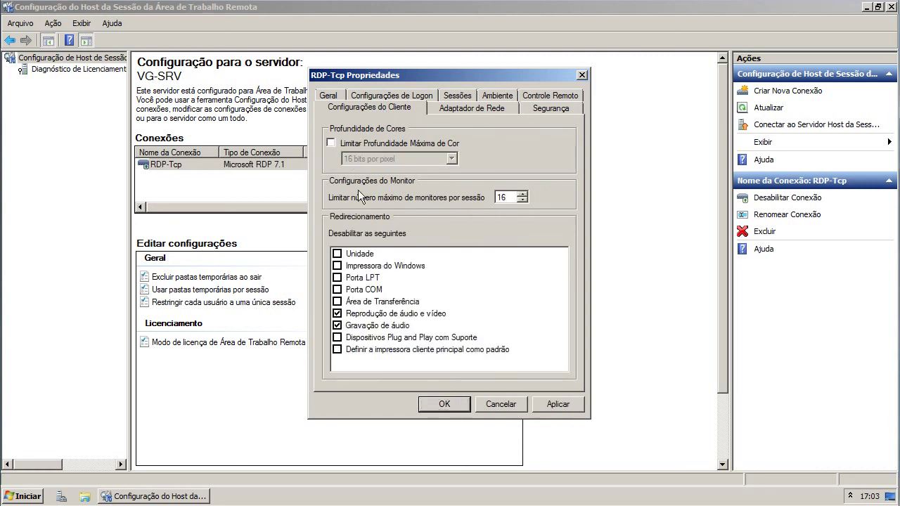
{"action": "left_click", "coordinate": [337, 313]}
{"action": "left_click", "coordinate": [338, 325]}
{"action": "left_click", "coordinate": [555, 405]}
{"action": "left_click", "coordinate": [334, 97]}
{"action": "left_click", "coordinate": [444, 404]}
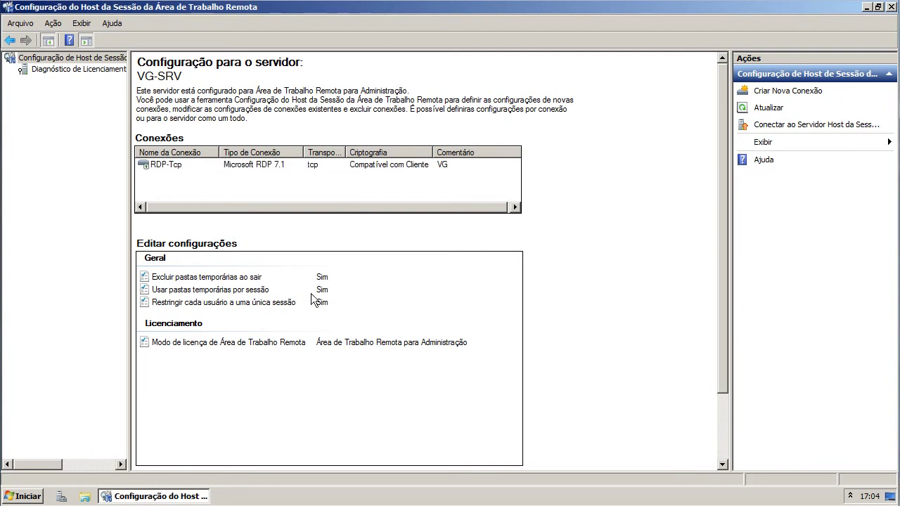
{"action": "left_click", "coordinate": [264, 341]}
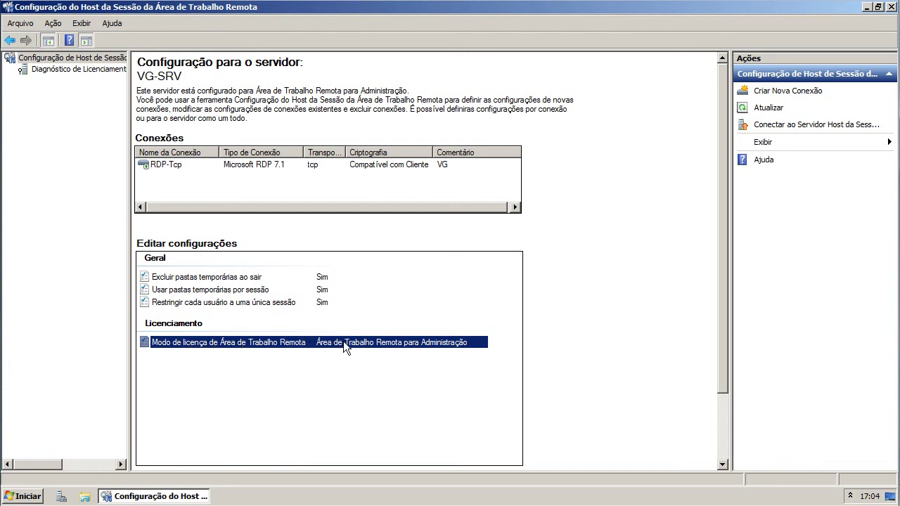
{"action": "double_click", "coordinate": [422, 342]}
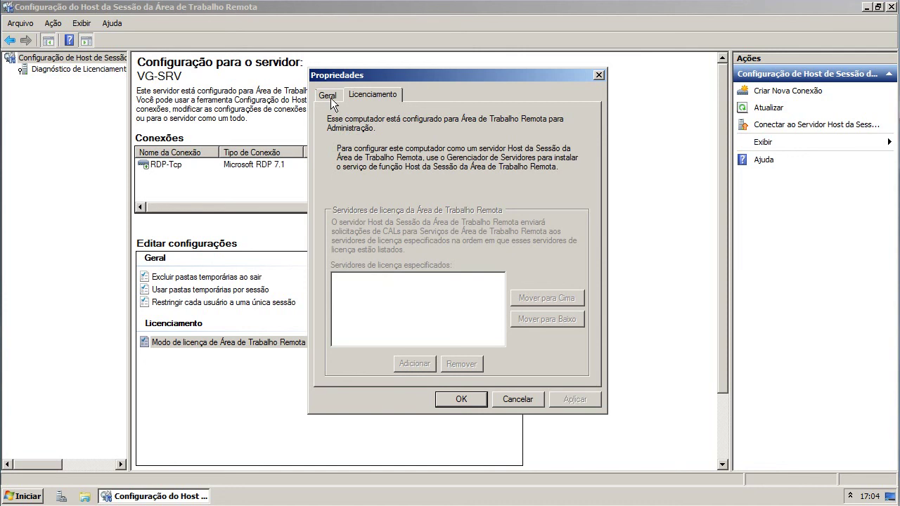
{"action": "left_click", "coordinate": [329, 96]}
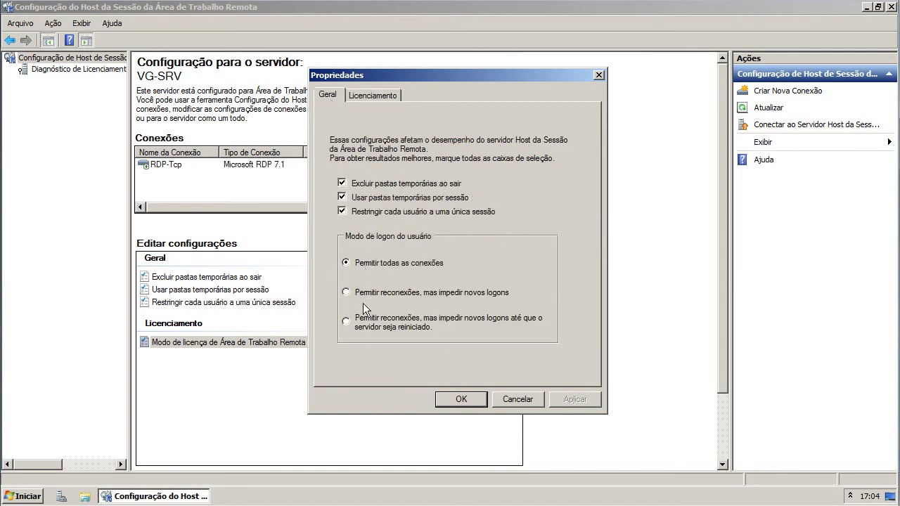
{"action": "left_click", "coordinate": [372, 95]}
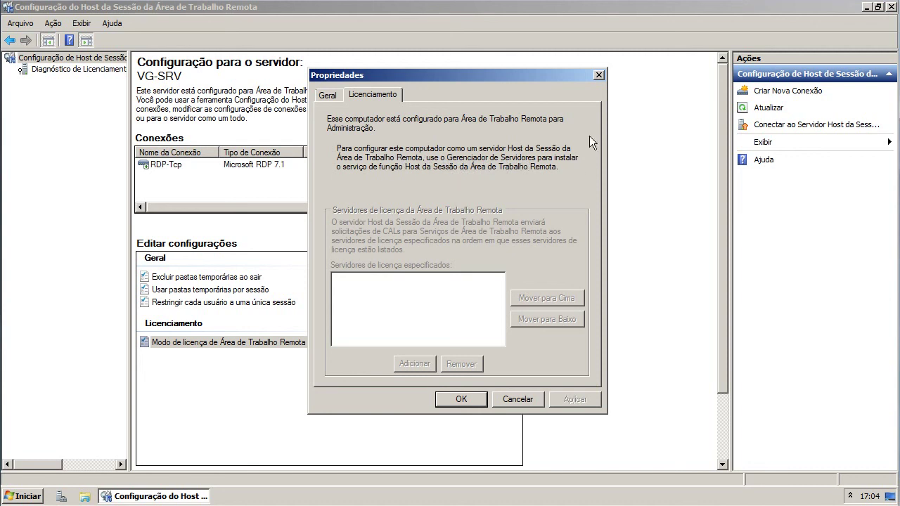
{"action": "left_click", "coordinate": [599, 75]}
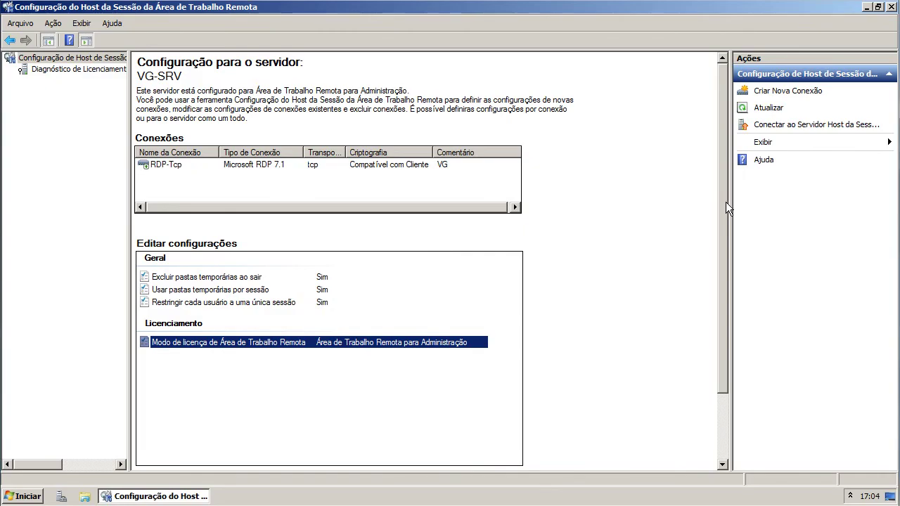
{"action": "left_click", "coordinate": [94, 68]}
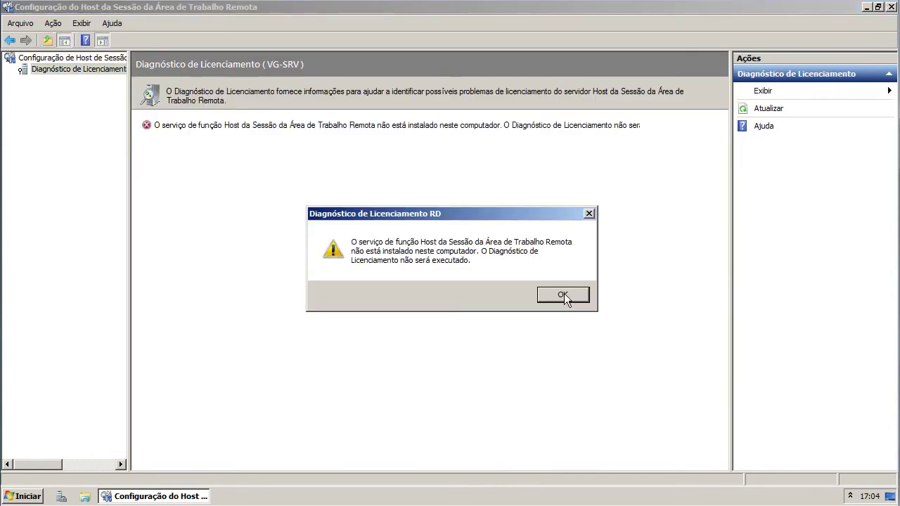
- Dismiss the licensing warning, close RD Session Host Configuration, and launch Server Manager from Ferramentas Administrativas
{"action": "left_click", "coordinate": [564, 296]}
{"action": "left_click", "coordinate": [892, 7]}
{"action": "key", "text": "super"}
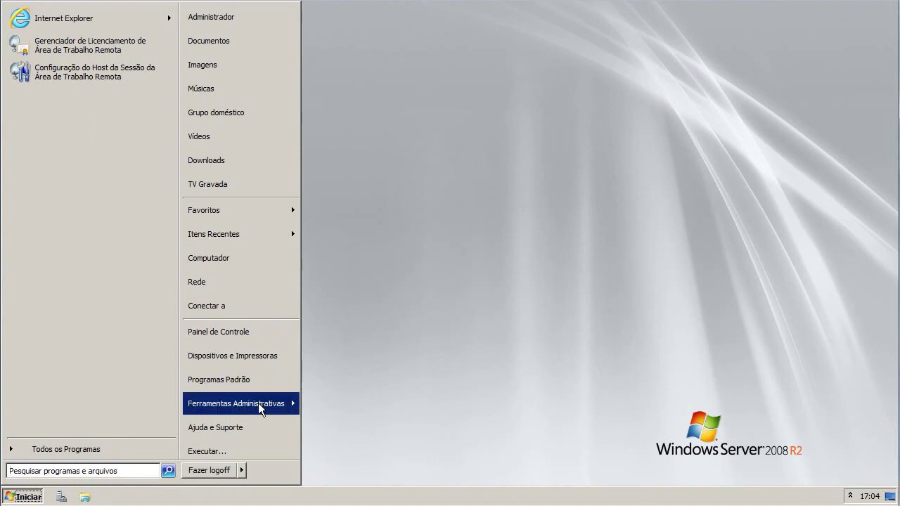
{"action": "left_click", "coordinate": [56, 459]}
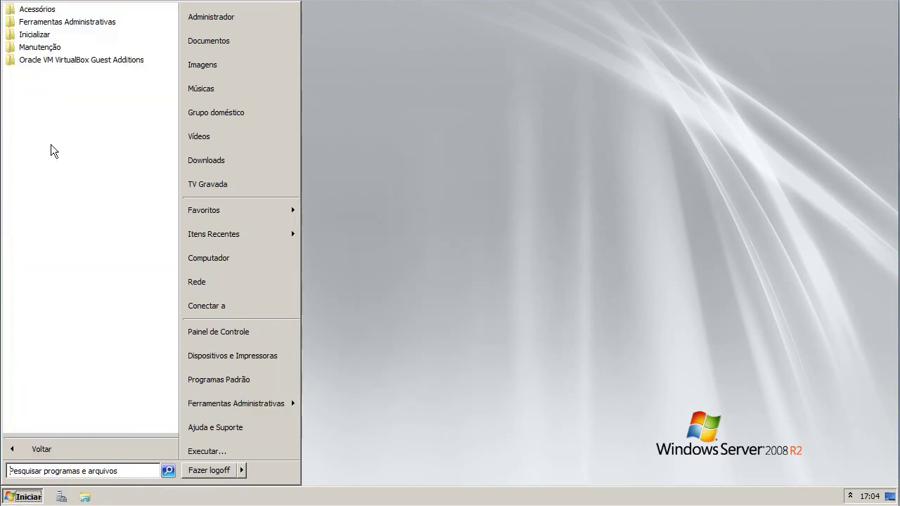
{"action": "left_click", "coordinate": [46, 48]}
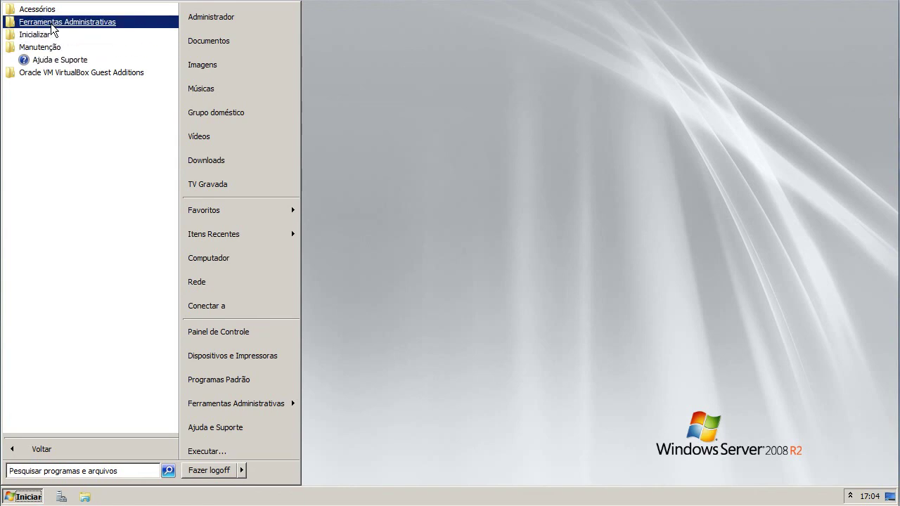
{"action": "left_click", "coordinate": [54, 23]}
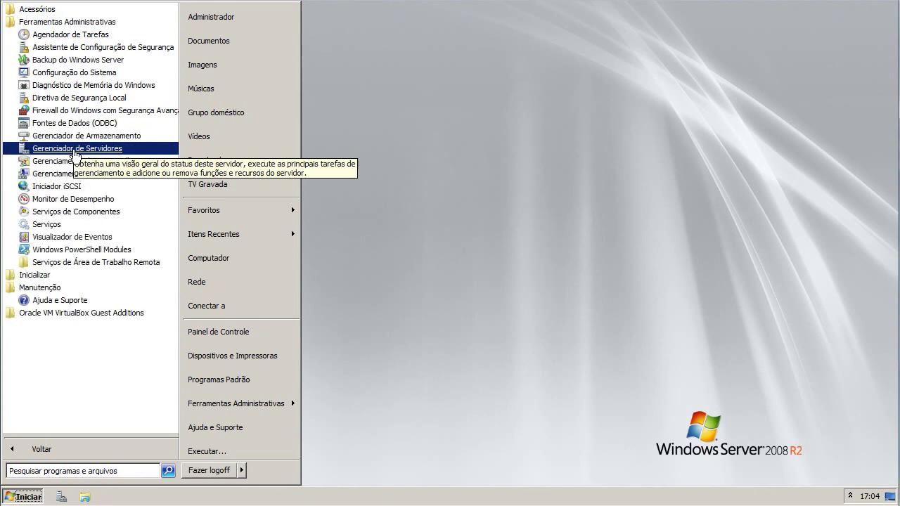
{"action": "left_click", "coordinate": [75, 152]}
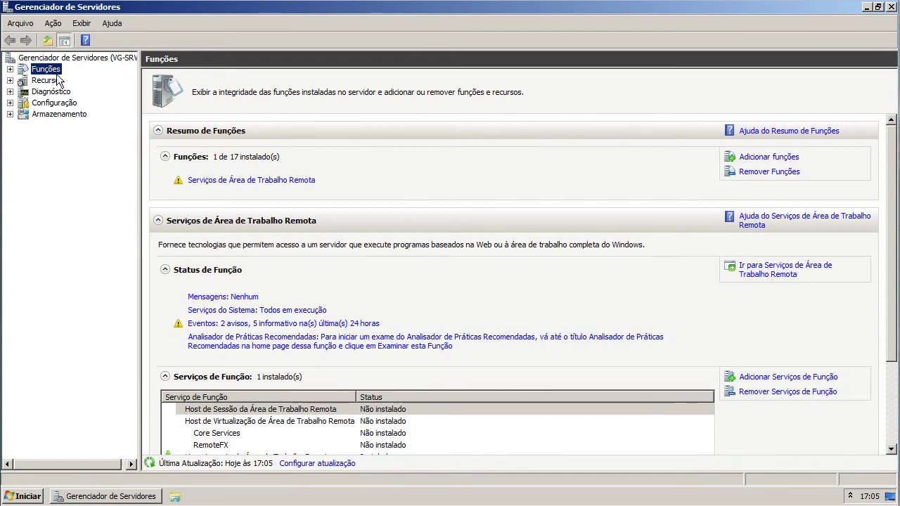
- Open the Add Roles wizard, read the Remote Desktop Services description, then cancel it
{"action": "left_click", "coordinate": [777, 159]}
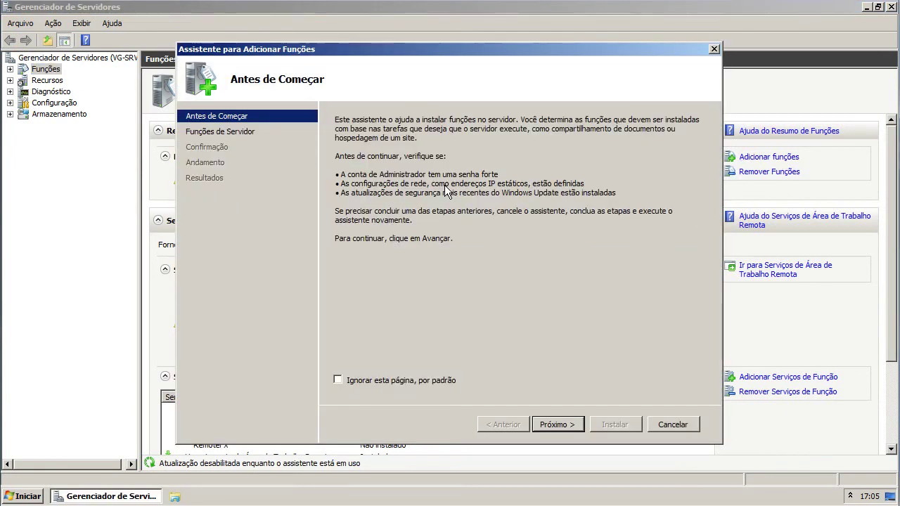
{"action": "left_click", "coordinate": [538, 422]}
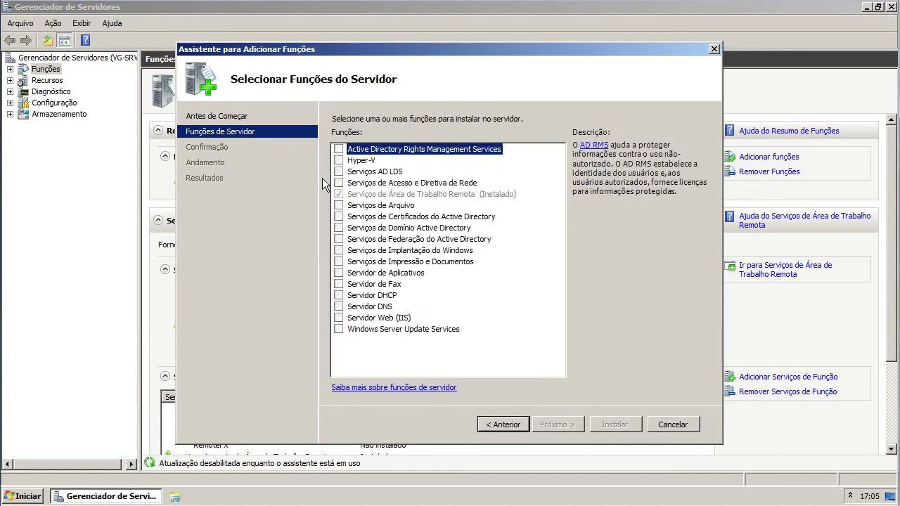
{"action": "left_click", "coordinate": [436, 195]}
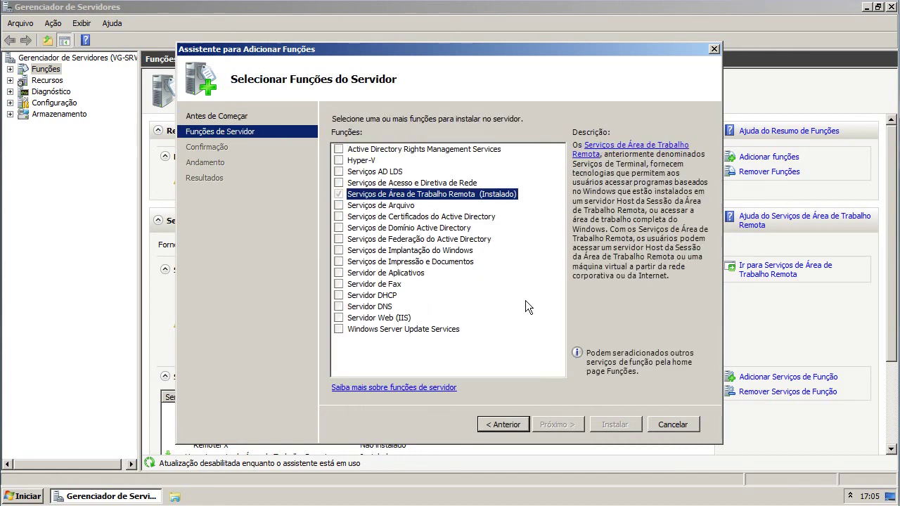
{"action": "left_click", "coordinate": [665, 425]}
{"action": "left_click", "coordinate": [487, 265]}
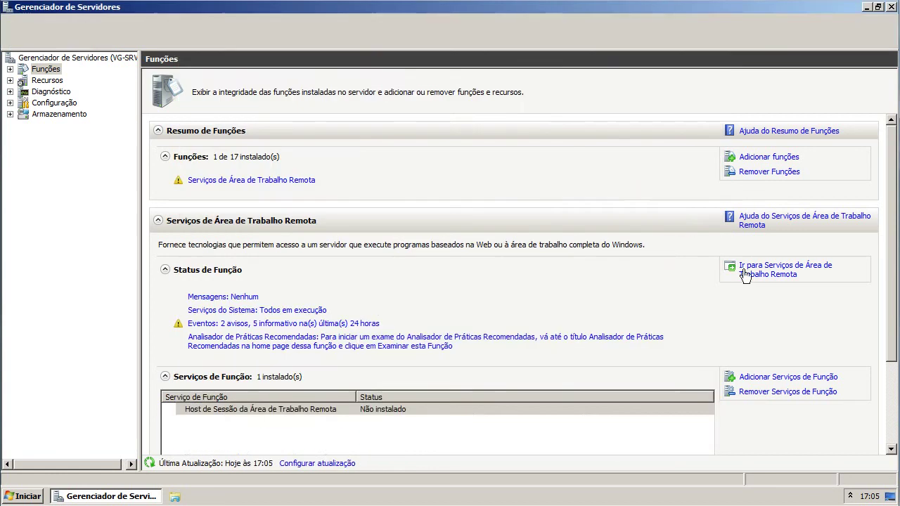
- Browse the Add Features wizard's feature list, then cancel it
{"action": "left_click", "coordinate": [38, 83]}
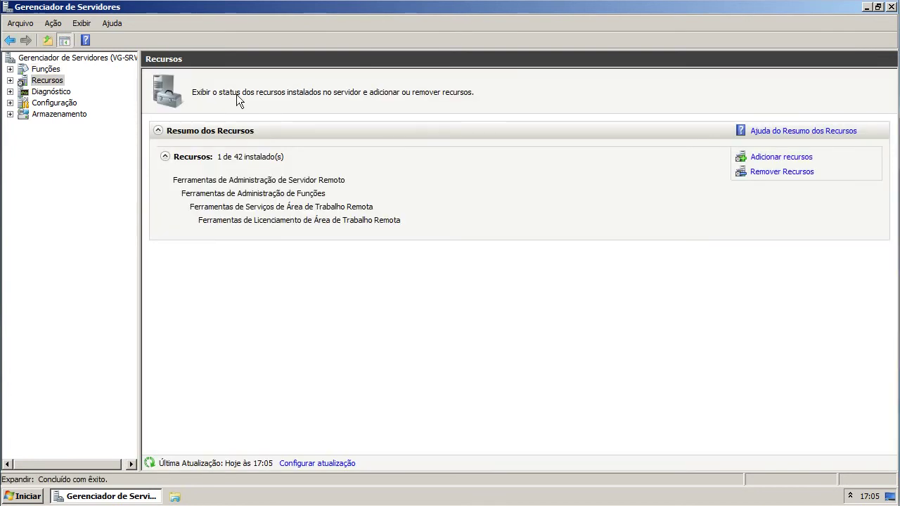
{"action": "left_click", "coordinate": [805, 157]}
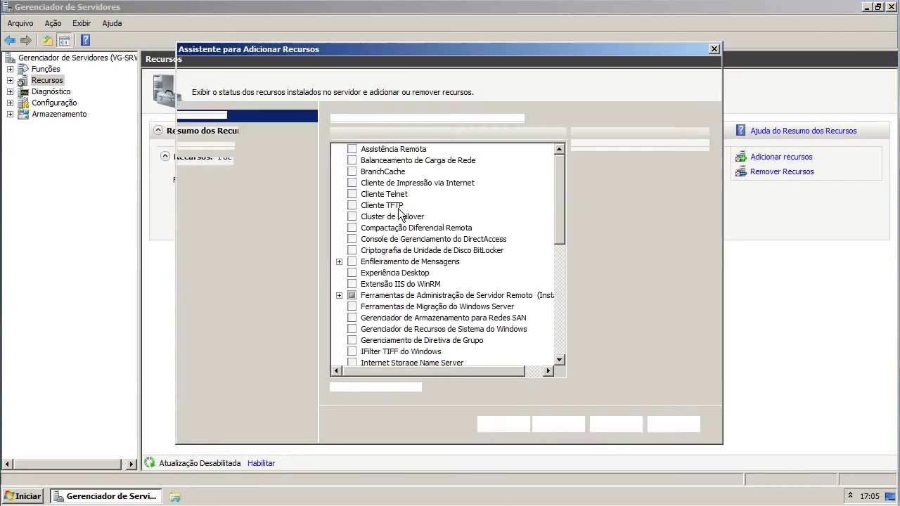
{"action": "scroll", "coordinate": [475, 281], "scroll_direction": "down", "scroll_amount": 3}
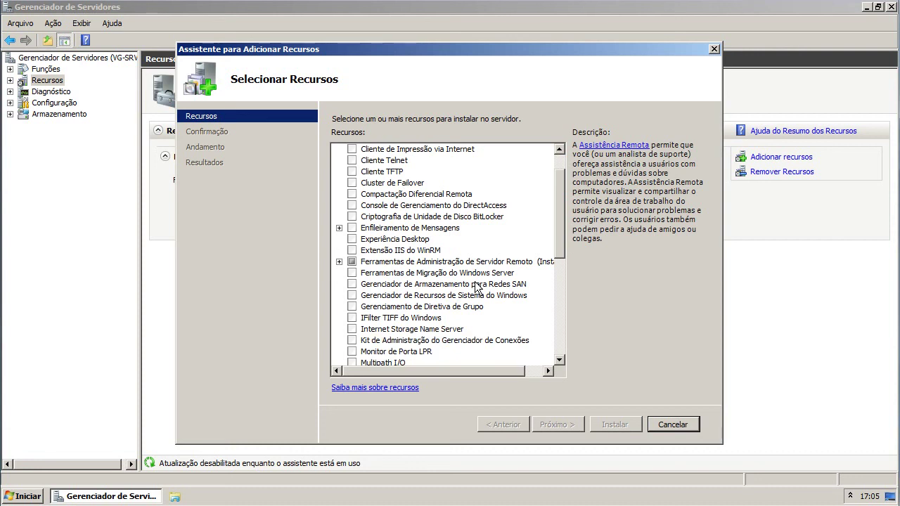
{"action": "scroll", "coordinate": [475, 281], "scroll_direction": "down", "scroll_amount": 5}
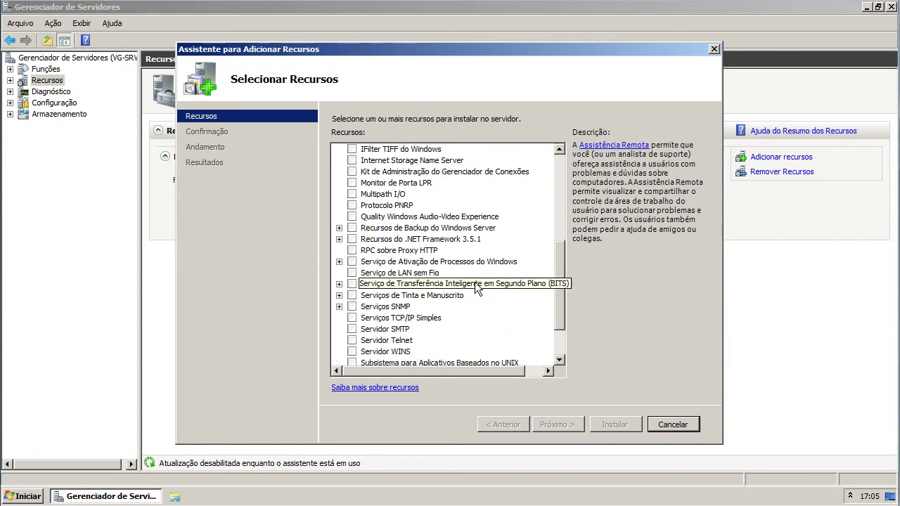
{"action": "scroll", "coordinate": [474, 284], "scroll_direction": "up", "scroll_amount": 4}
{"action": "scroll", "coordinate": [474, 288], "scroll_direction": "up", "scroll_amount": 4}
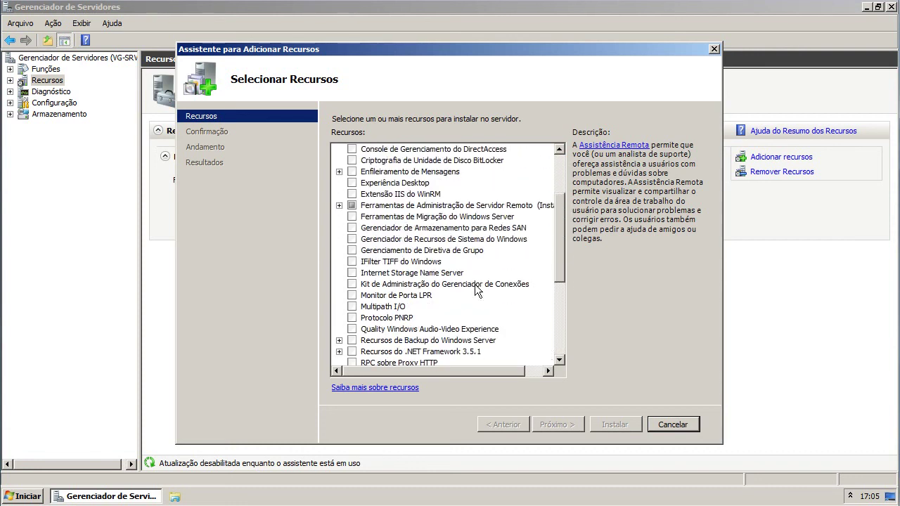
{"action": "scroll", "coordinate": [475, 290], "scroll_direction": "down", "scroll_amount": 2}
{"action": "scroll", "coordinate": [474, 287], "scroll_direction": "down", "scroll_amount": 1}
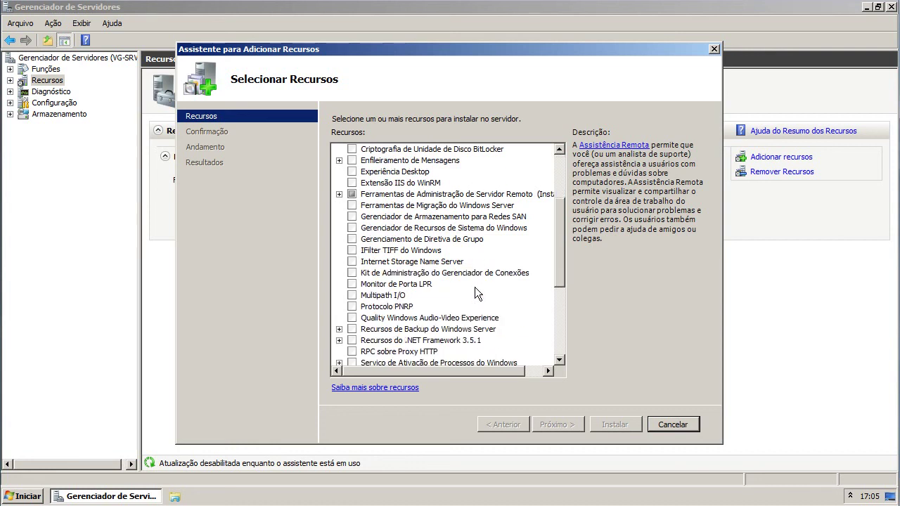
{"action": "scroll", "coordinate": [475, 287], "scroll_direction": "down", "scroll_amount": 2}
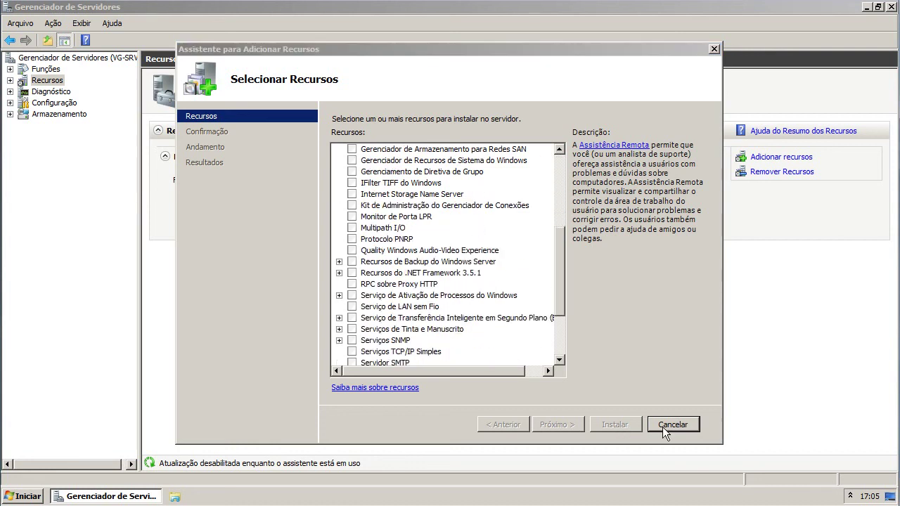
{"action": "left_click", "coordinate": [662, 427]}
{"action": "left_click", "coordinate": [493, 260]}
- Open the Remote Desktop Services role page and select Host de Sessão in Role Services
{"action": "left_click", "coordinate": [48, 81]}
{"action": "left_click", "coordinate": [46, 69]}
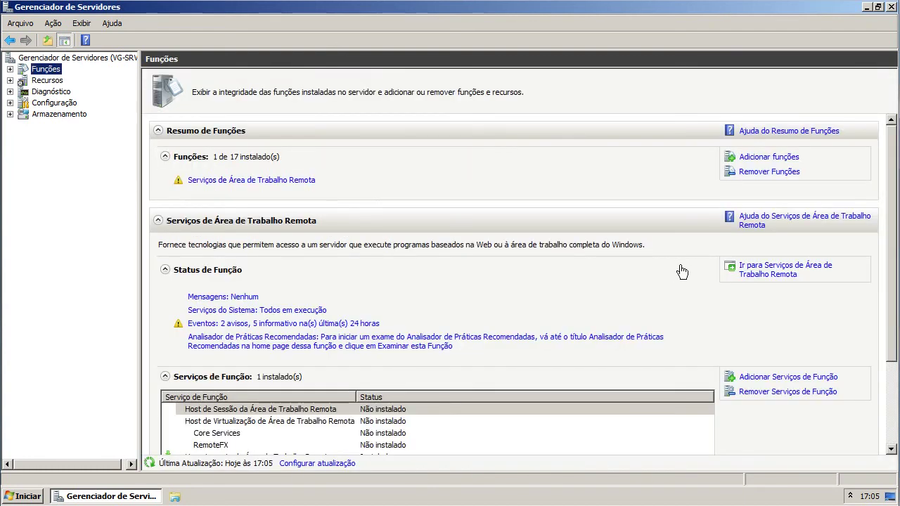
{"action": "left_click", "coordinate": [302, 180]}
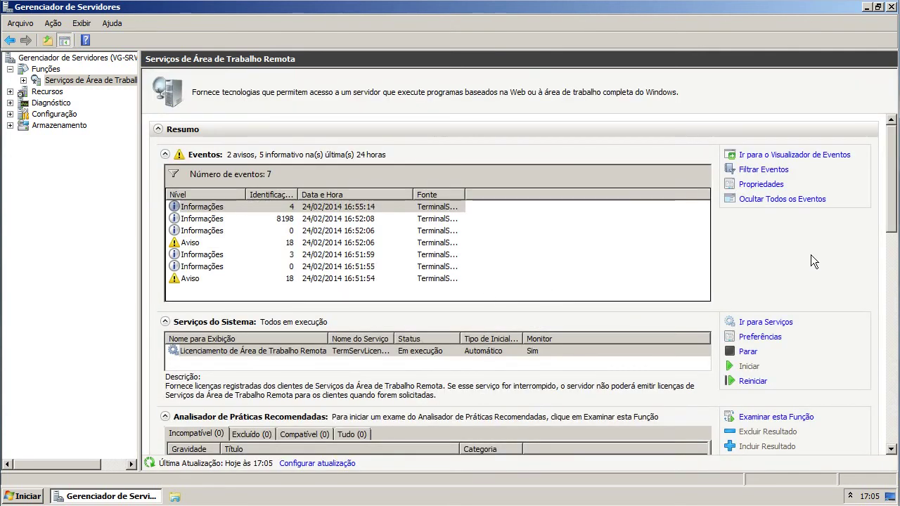
{"action": "left_click_drag", "start_coordinate": [889, 219], "coordinate": [879, 176]}
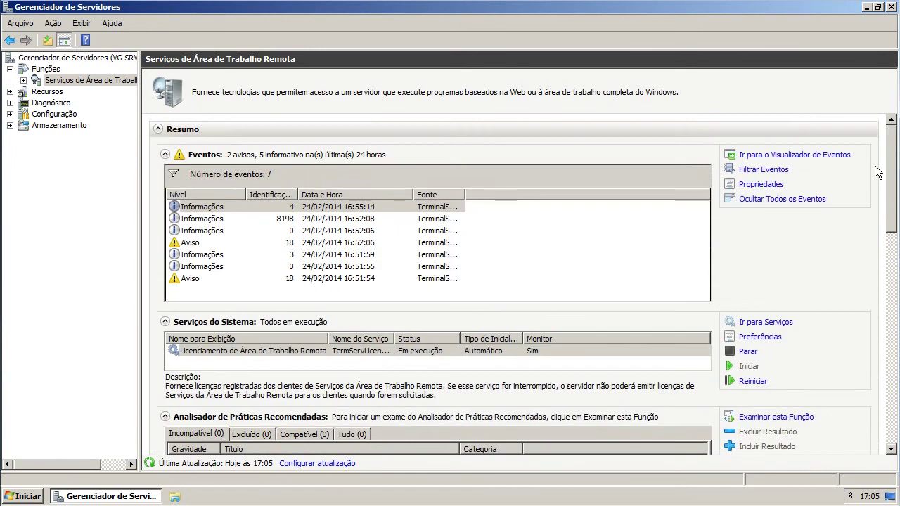
{"action": "left_click", "coordinate": [44, 70]}
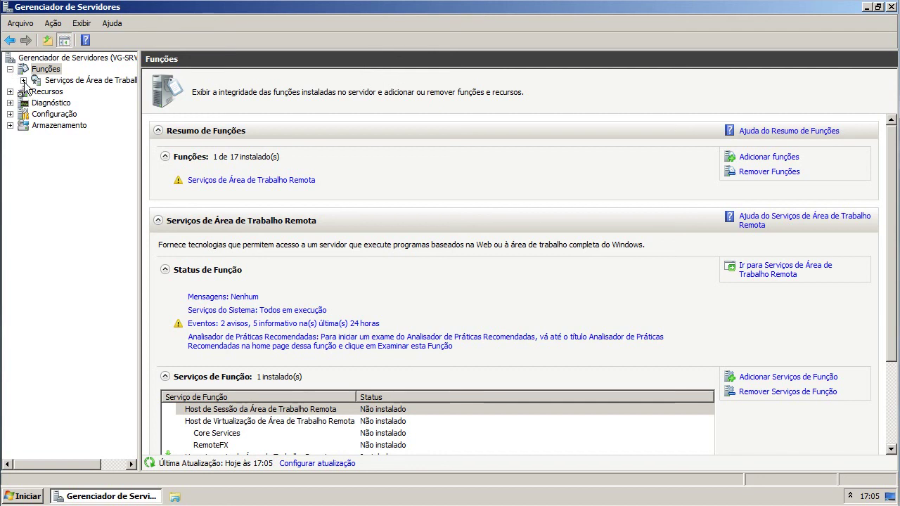
{"action": "left_click", "coordinate": [51, 82]}
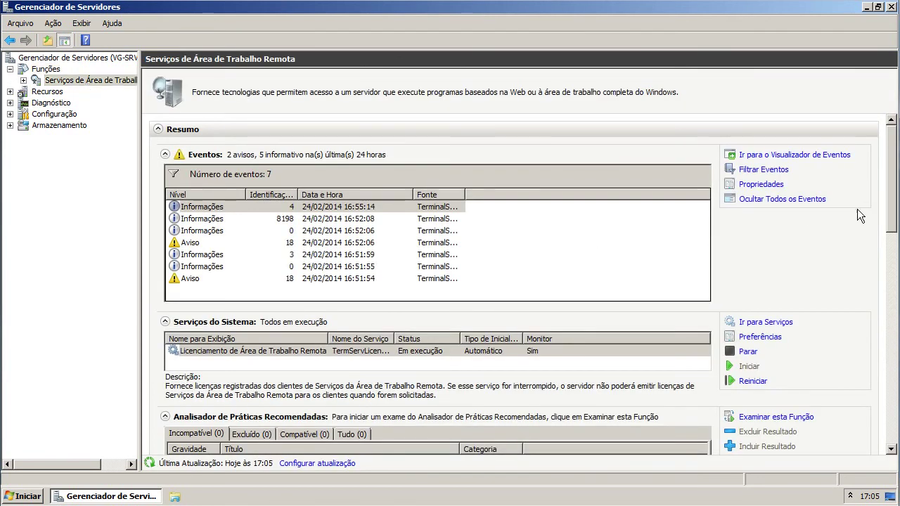
{"action": "scroll", "coordinate": [559, 323], "scroll_direction": "down", "scroll_amount": 10}
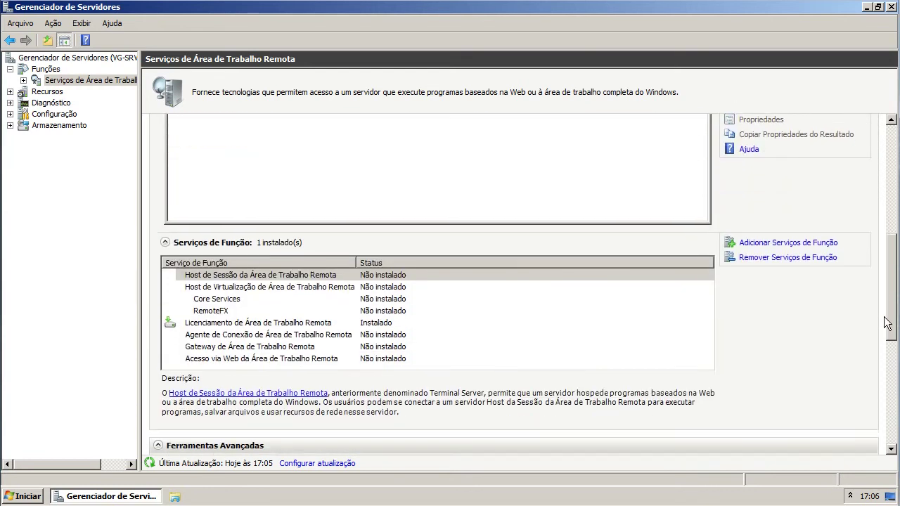
{"action": "left_click", "coordinate": [419, 262]}
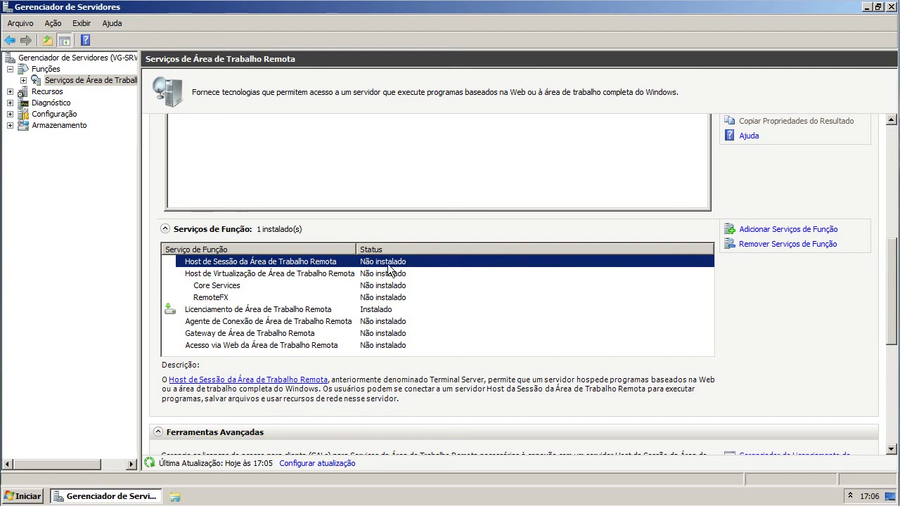
- Choose the Session Host role service in Add Role Services and continue past application compatibility
{"action": "left_click", "coordinate": [786, 235]}
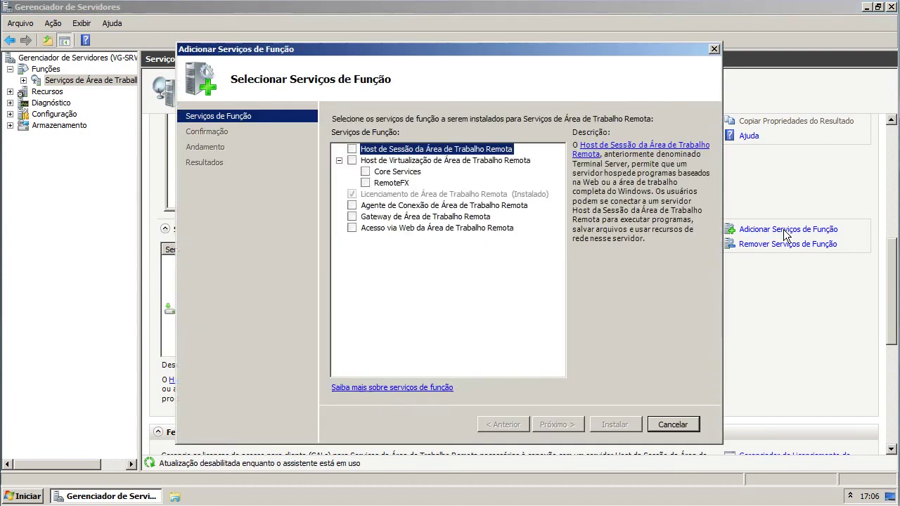
{"action": "left_click", "coordinate": [352, 150]}
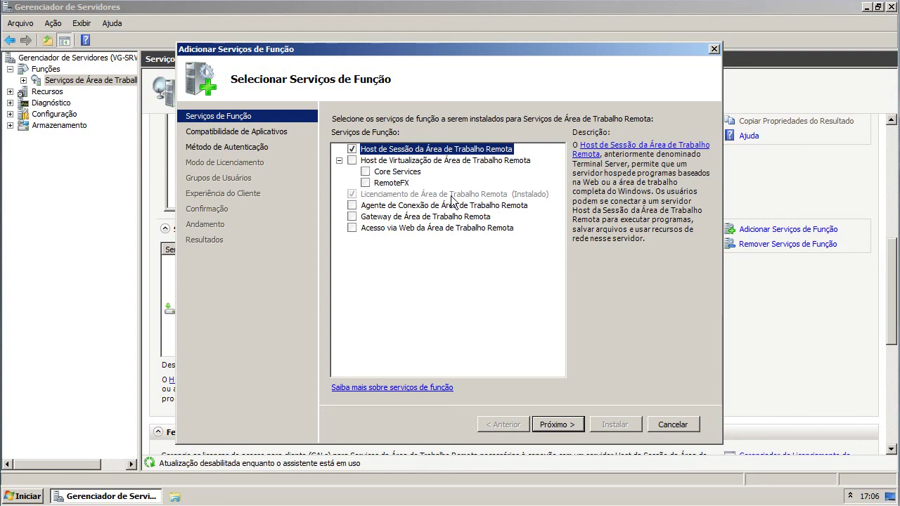
{"action": "left_click", "coordinate": [473, 195]}
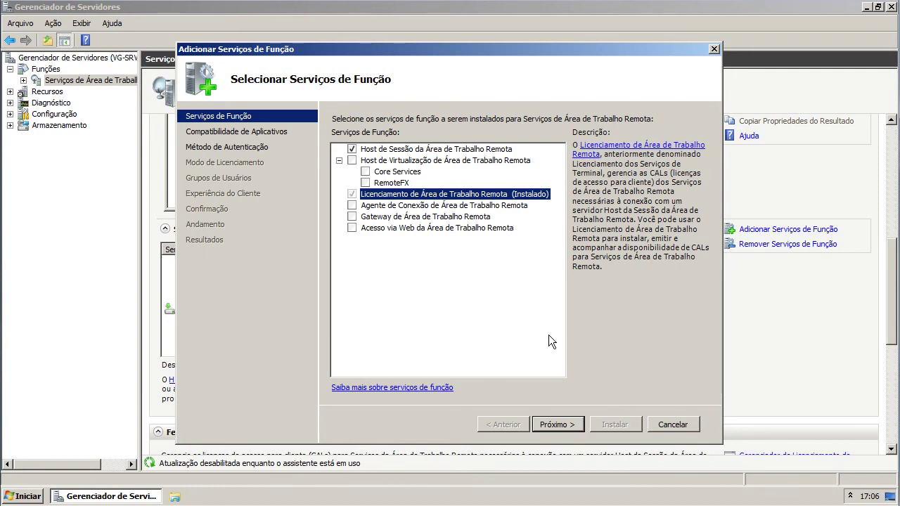
{"action": "left_click", "coordinate": [388, 149]}
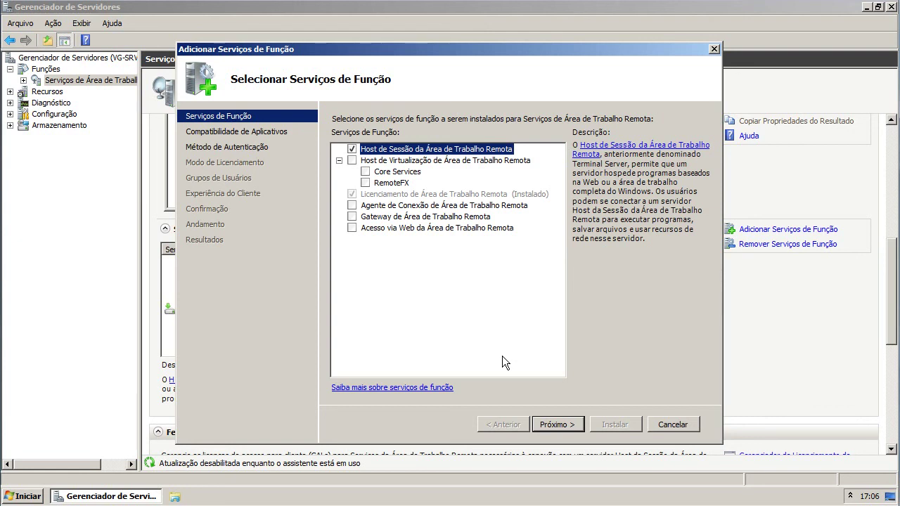
{"action": "left_click", "coordinate": [398, 194]}
{"action": "left_click", "coordinate": [558, 424]}
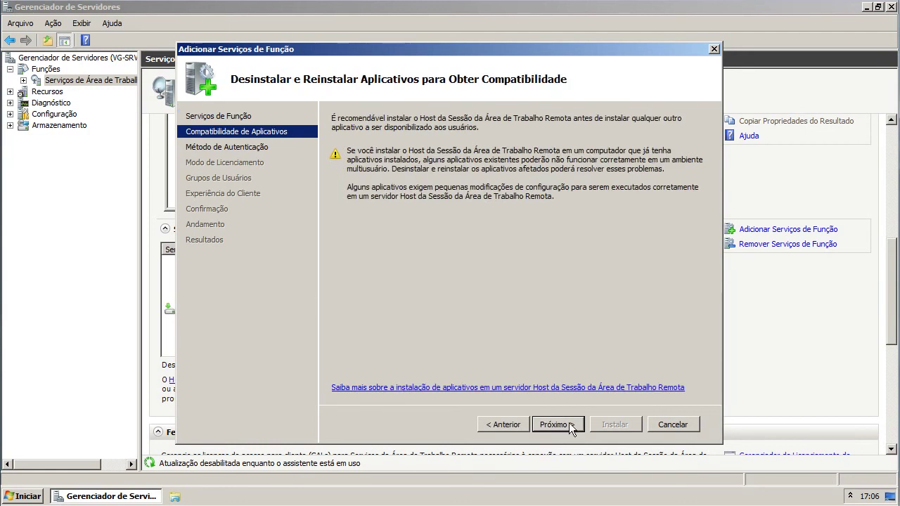
{"action": "left_click", "coordinate": [570, 426]}
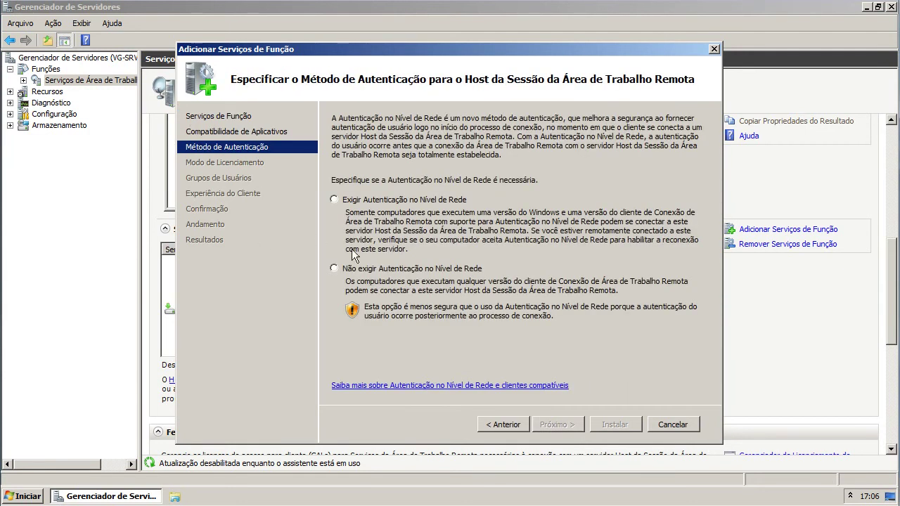
- Allow connections without NLA, use per-device licensing, grant Administradores access, and start installing
{"action": "left_click", "coordinate": [358, 269]}
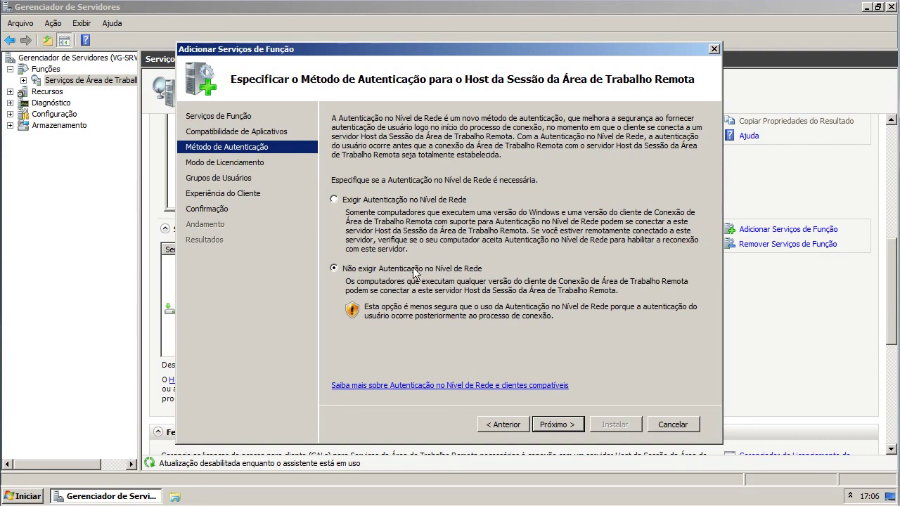
{"action": "left_click", "coordinate": [558, 425]}
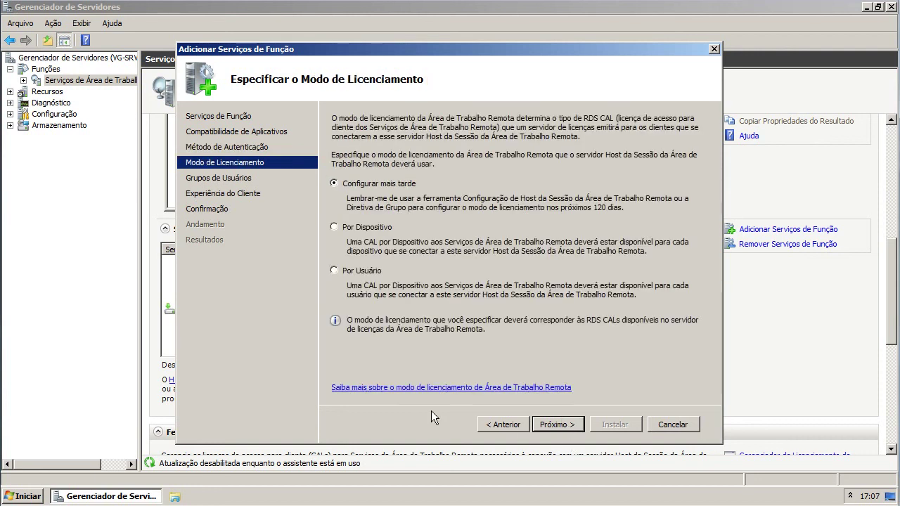
{"action": "left_click", "coordinate": [335, 226]}
{"action": "left_click", "coordinate": [576, 427]}
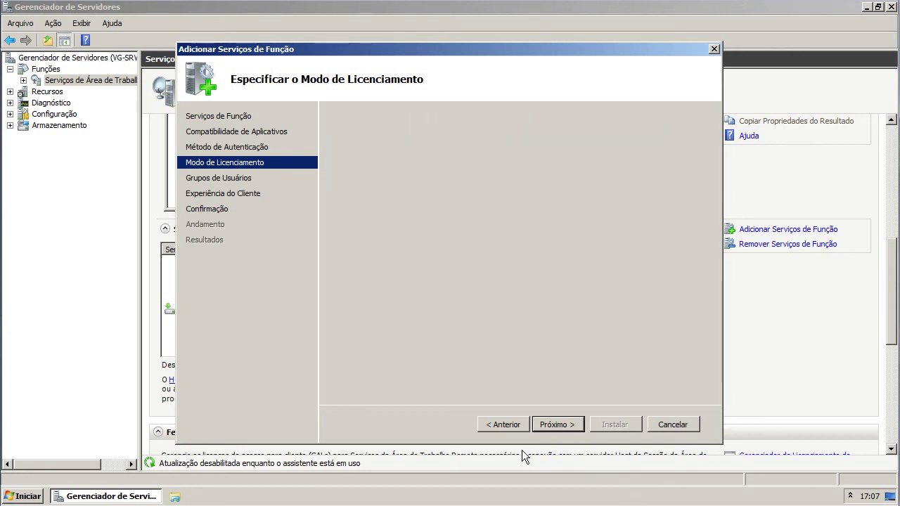
{"action": "left_click", "coordinate": [387, 180]}
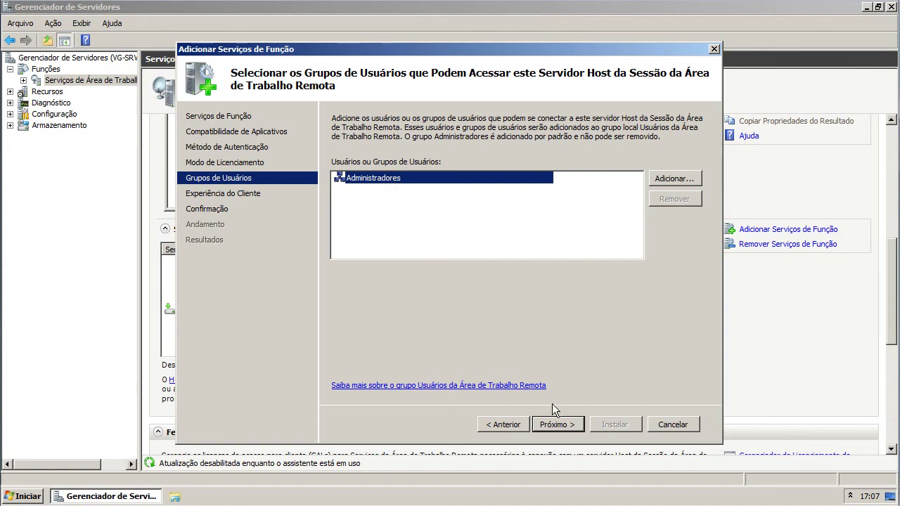
{"action": "left_click", "coordinate": [549, 428]}
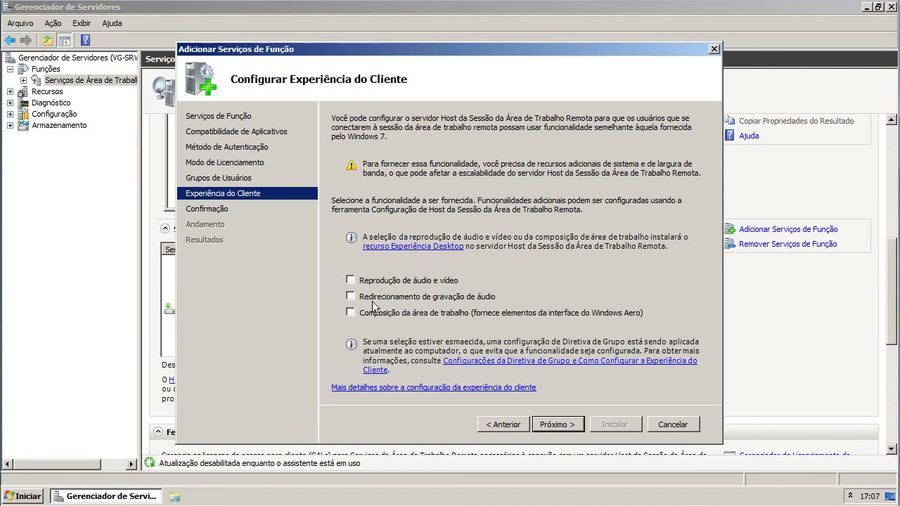
{"action": "left_click", "coordinate": [351, 281]}
{"action": "left_click", "coordinate": [554, 426]}
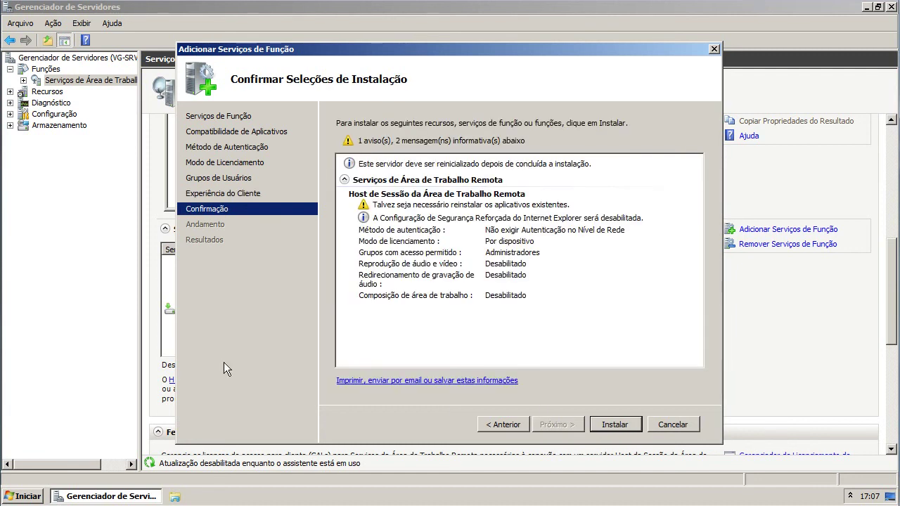
{"action": "left_click", "coordinate": [610, 425]}
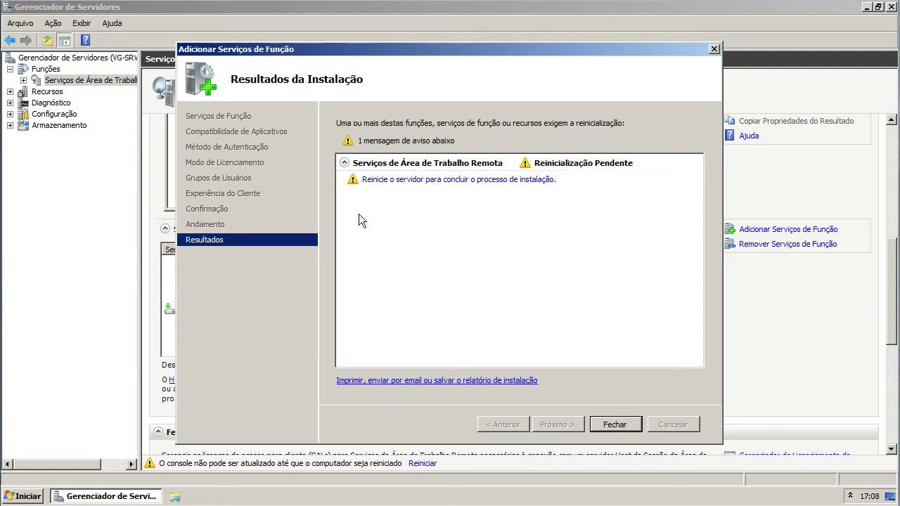
- Close the installation results and confirm restarting the server now
{"action": "left_click", "coordinate": [629, 431]}
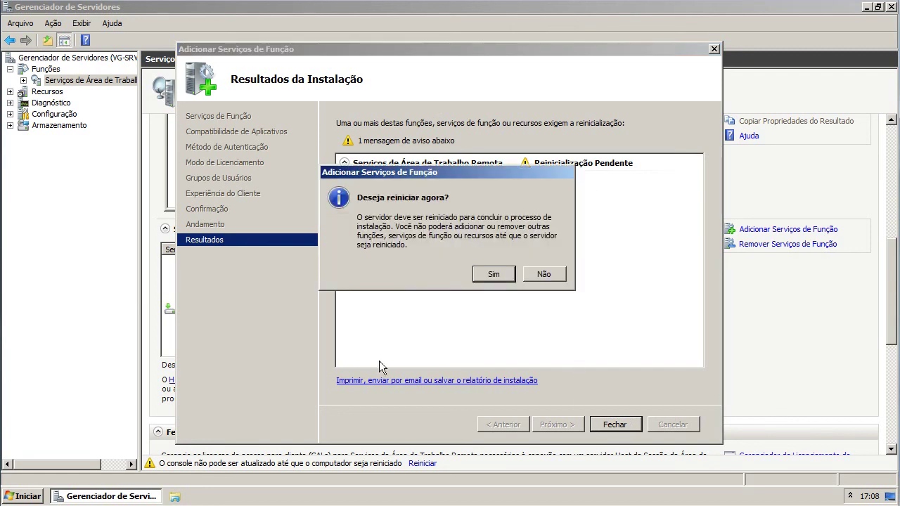
{"action": "left_click", "coordinate": [503, 274]}
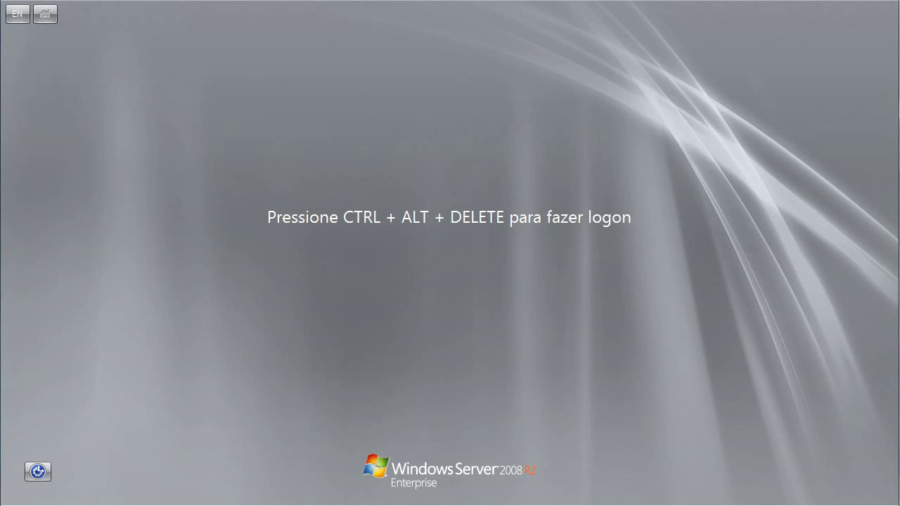
- Log on as Administrador with the account password
{"action": "key", "text": "ctrl+Home"}
{"action": "left_click", "coordinate": [62, 96]}
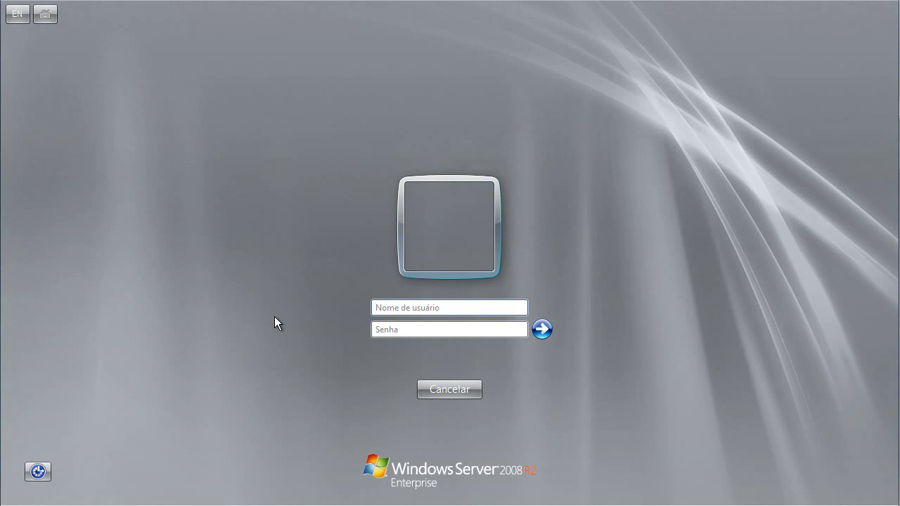
{"action": "type", "text": "Administradir"}
{"action": "key", "text": "BackSpace"}
{"action": "key", "text": "BackSpace"}
{"action": "type", "text": "or********"}
{"action": "key", "text": "Return"}
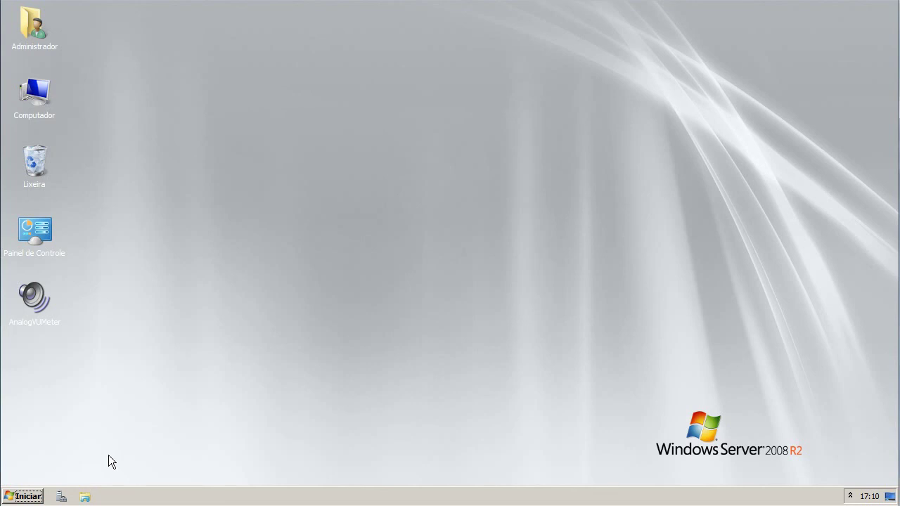
- Launch Remote Desktop Session Host Configuration from Administrative Tools and select the 'Modo de licença' setting
{"action": "left_click", "coordinate": [40, 498]}
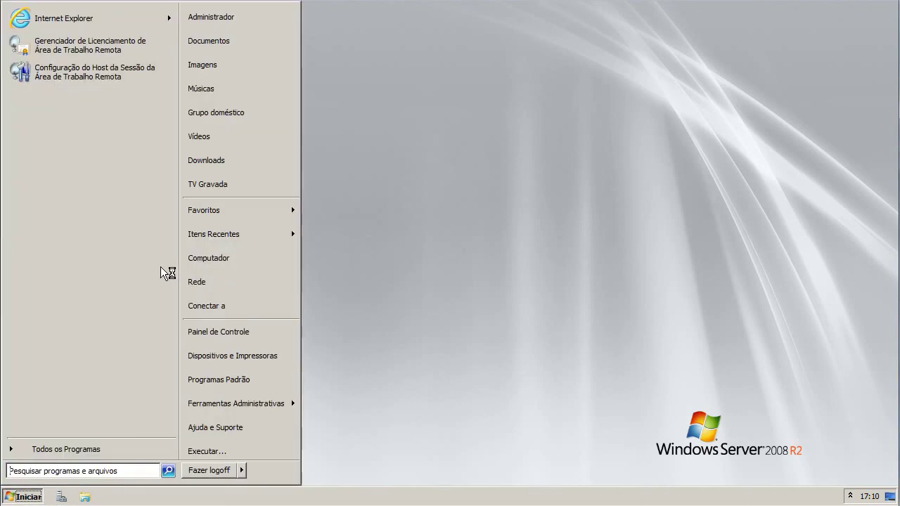
{"action": "mouse_move", "coordinate": [252, 404]}
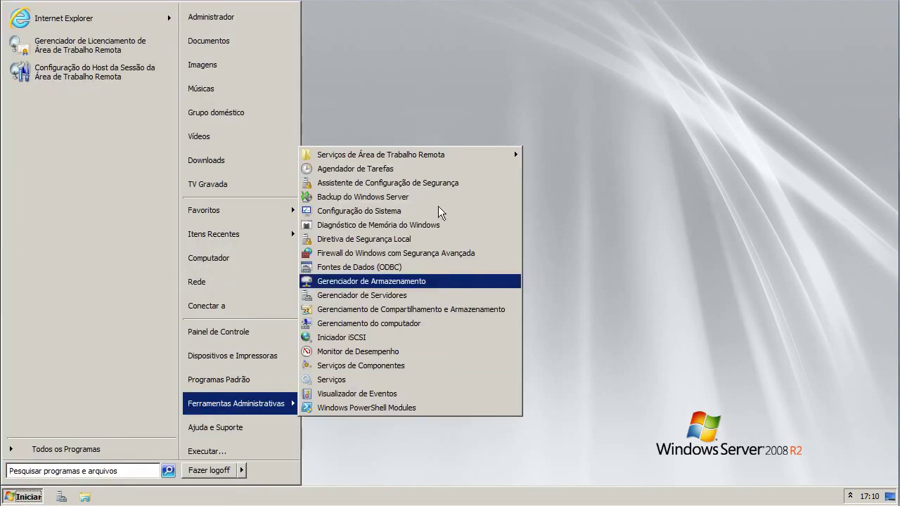
{"action": "mouse_move", "coordinate": [384, 156]}
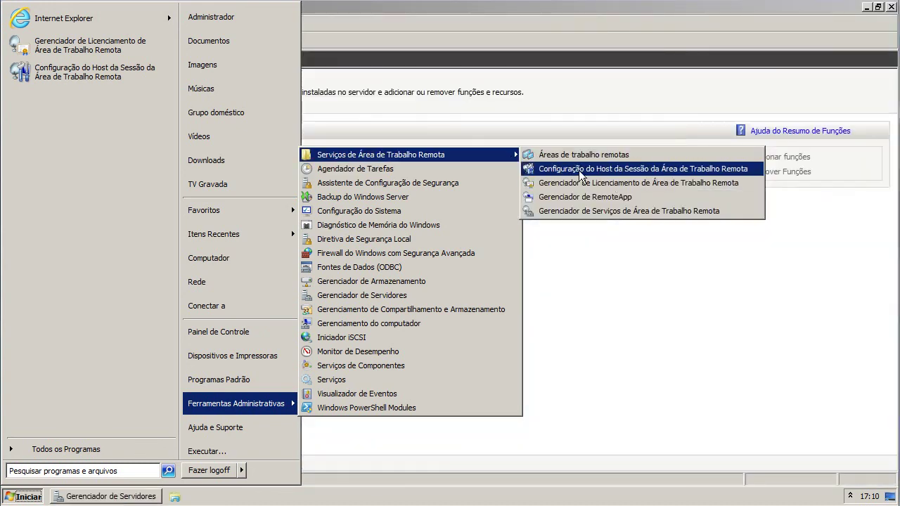
{"action": "left_click", "coordinate": [614, 169]}
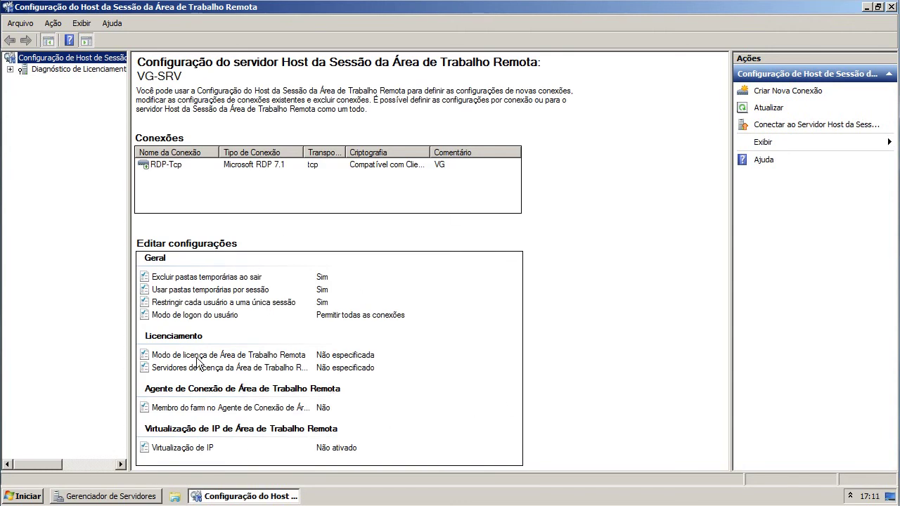
{"action": "left_click", "coordinate": [229, 496]}
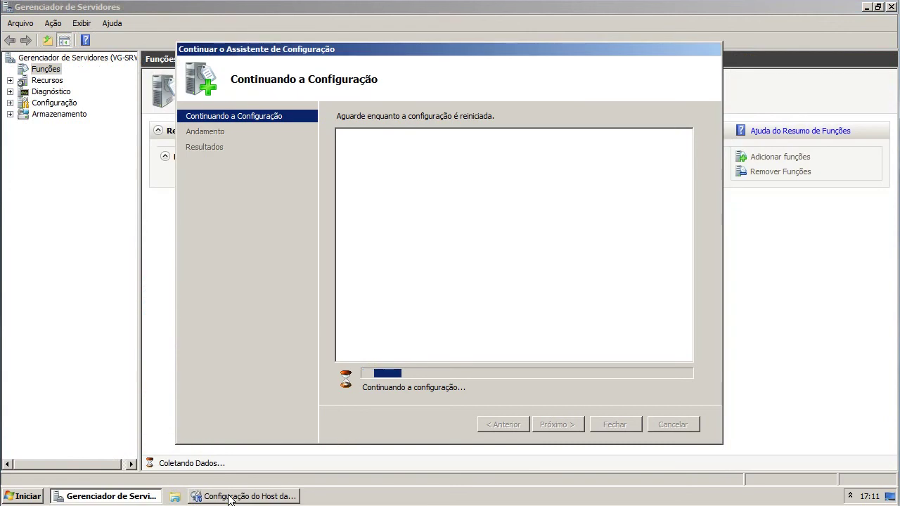
{"action": "left_click", "coordinate": [229, 497]}
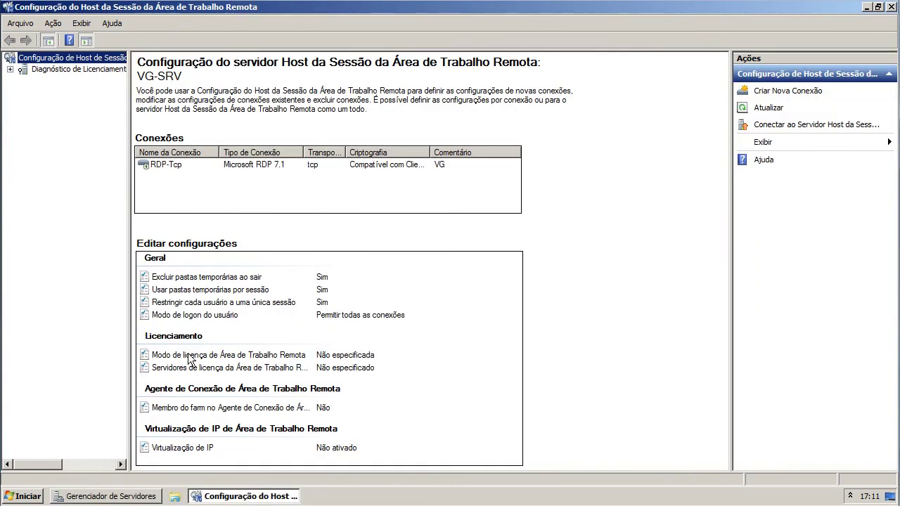
{"action": "left_click", "coordinate": [186, 359]}
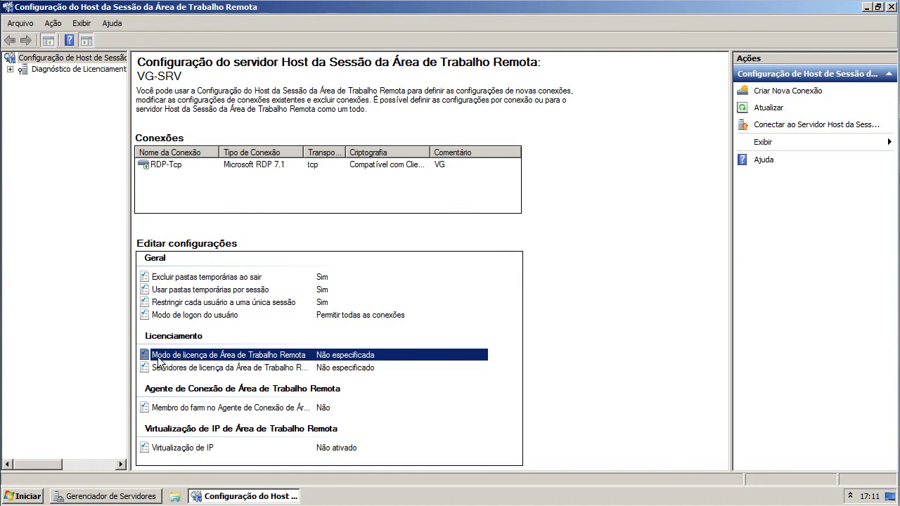
- Set licensing mode to Por Dispositivo with local VG-SRV as license server, apply, and widen the Criptografia column
{"action": "double_click", "coordinate": [314, 355]}
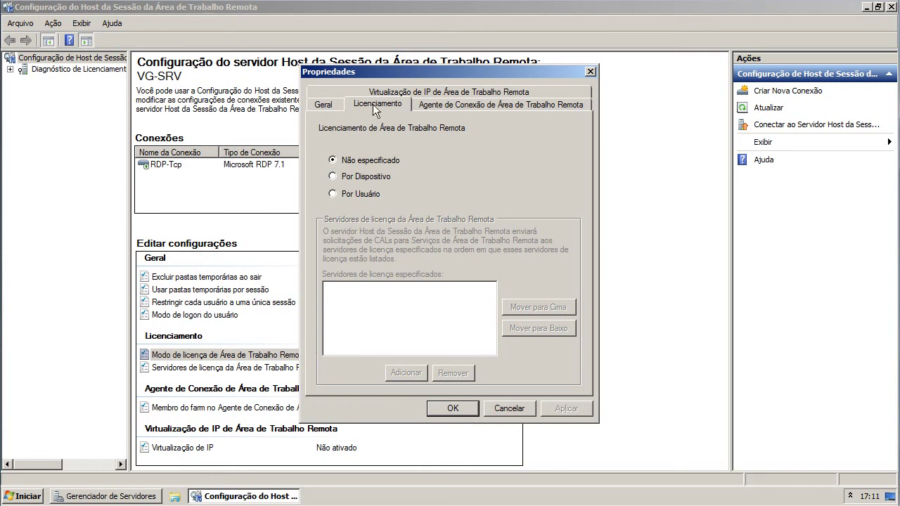
{"action": "left_click", "coordinate": [361, 177]}
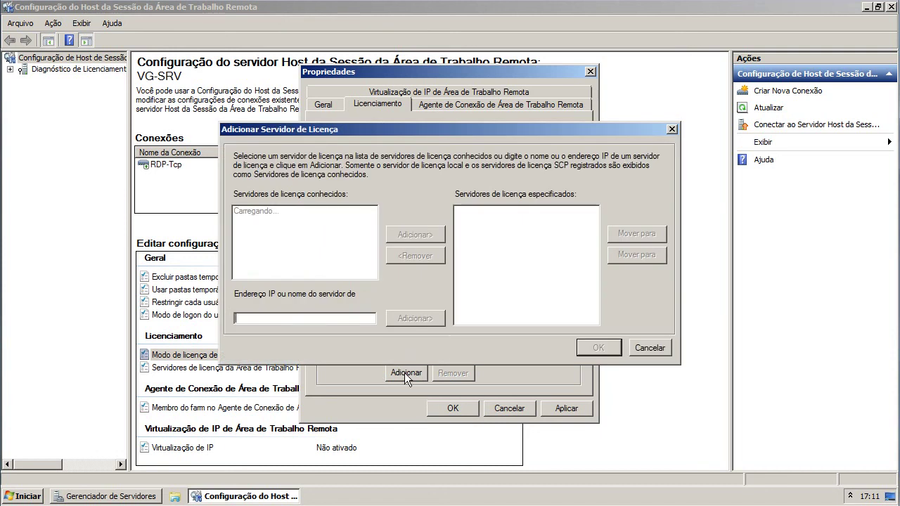
{"action": "left_click", "coordinate": [258, 211]}
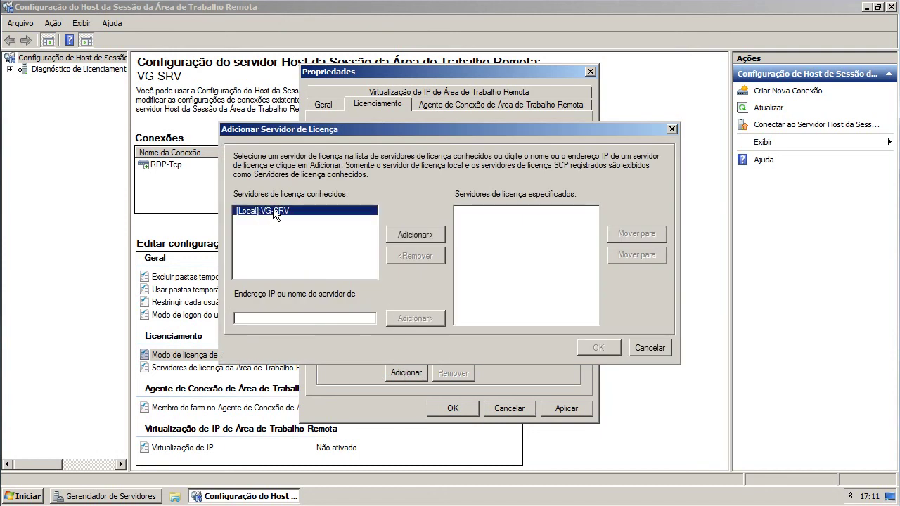
{"action": "left_click", "coordinate": [404, 233]}
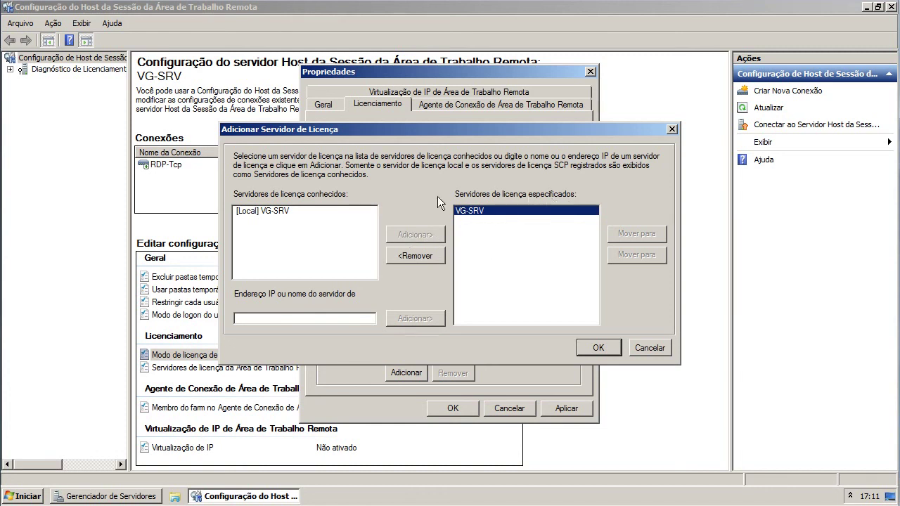
{"action": "left_click", "coordinate": [589, 347]}
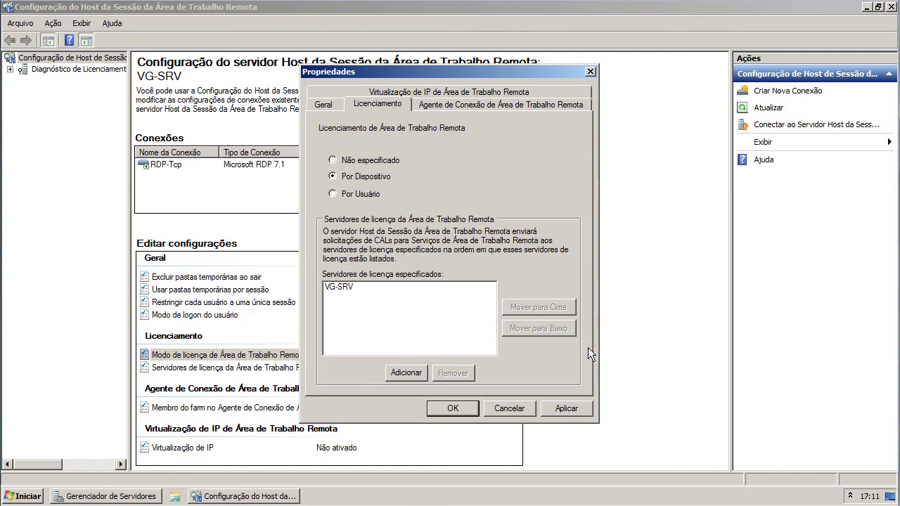
{"action": "left_click", "coordinate": [351, 288]}
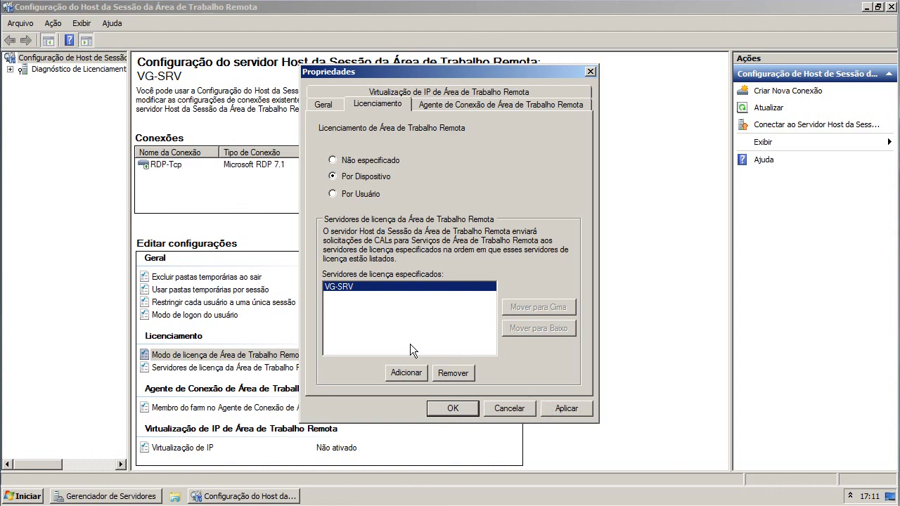
{"action": "left_click", "coordinate": [566, 408]}
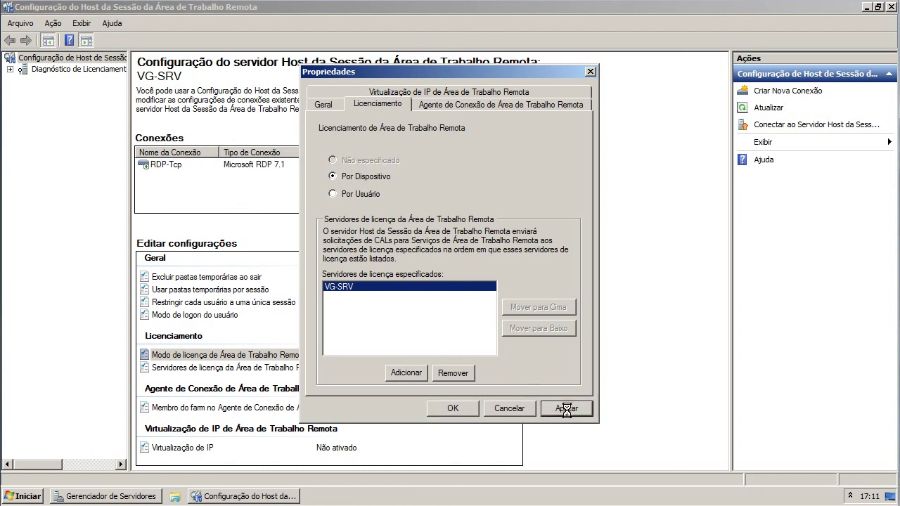
{"action": "left_click", "coordinate": [448, 408]}
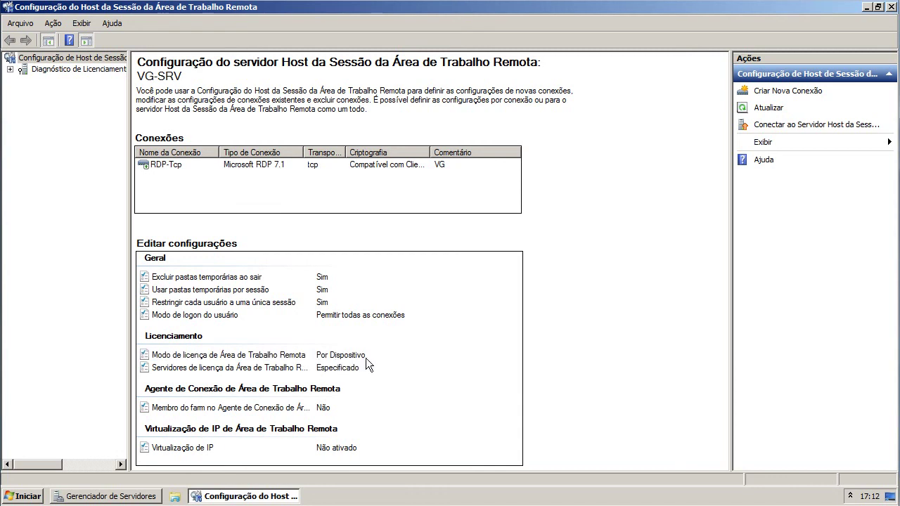
{"action": "left_click", "coordinate": [204, 366]}
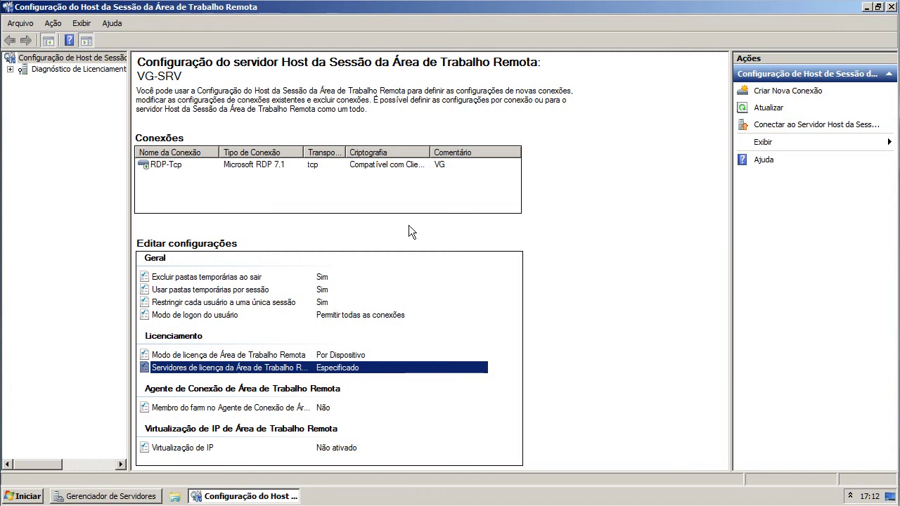
{"action": "double_click", "coordinate": [430, 152]}
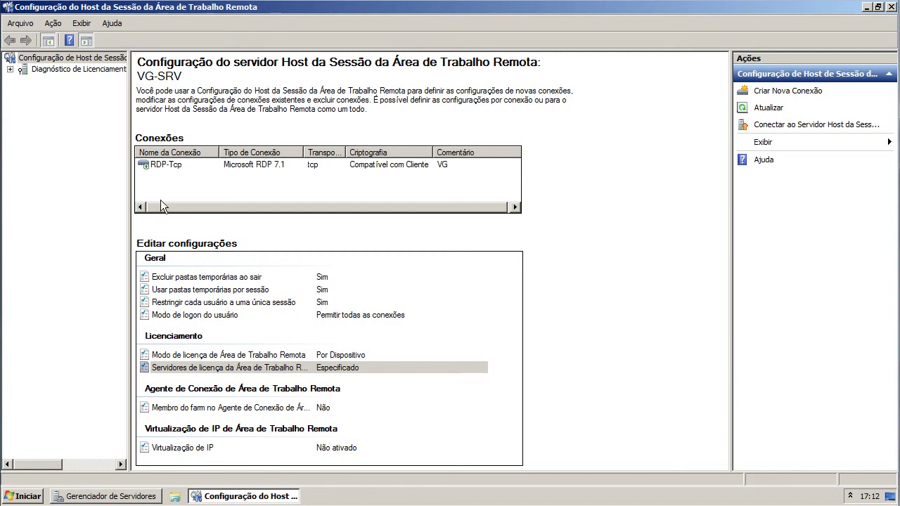
- Review VG-SRV's Licensing Diagnosis and its per-device and per-user license entries, then close the window
{"action": "left_click", "coordinate": [47, 70]}
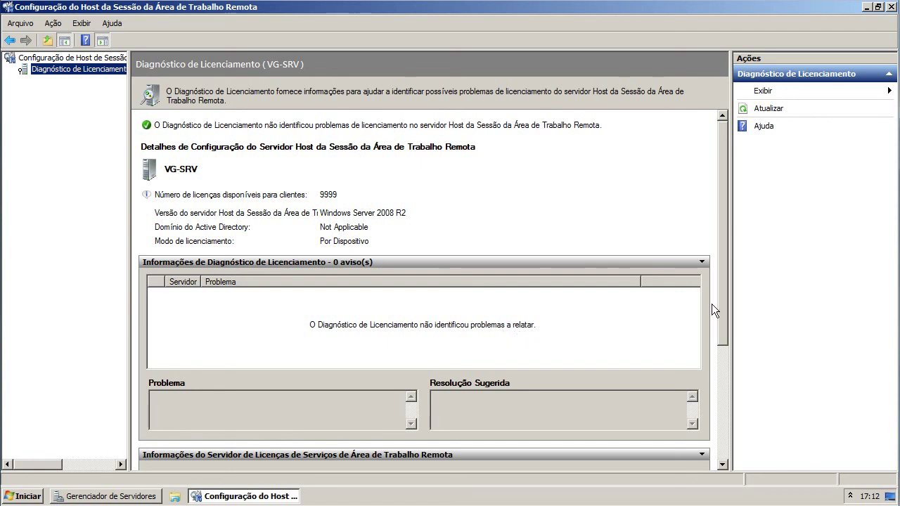
{"action": "scroll", "coordinate": [724, 281], "scroll_direction": "down", "scroll_amount": 1}
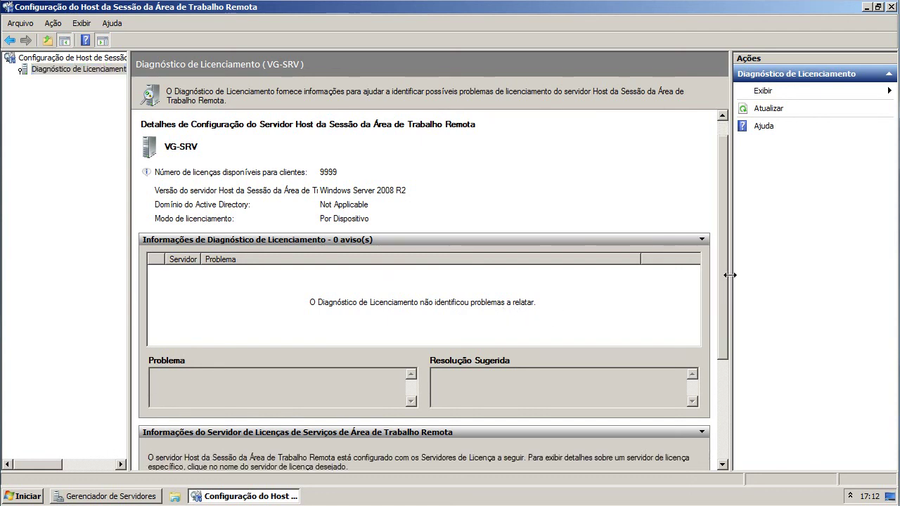
{"action": "scroll", "coordinate": [724, 445], "scroll_direction": "down", "scroll_amount": 5}
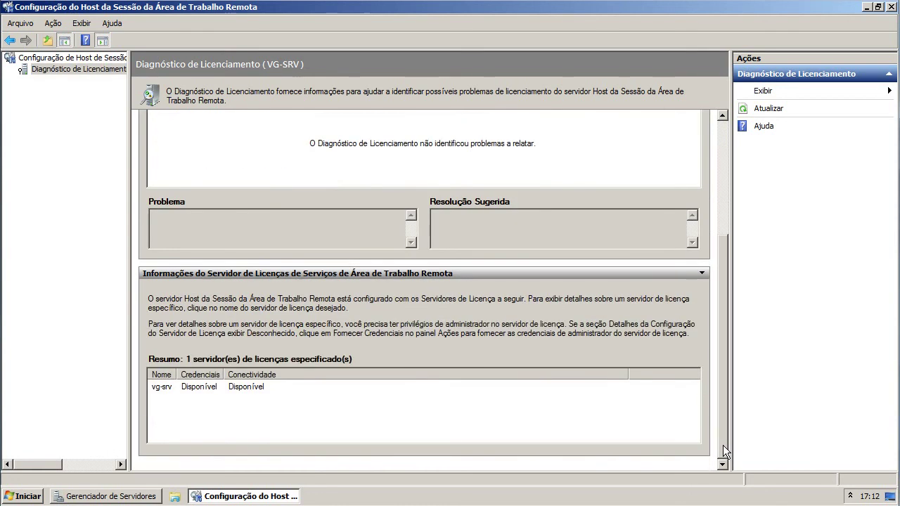
{"action": "left_click_drag", "start_coordinate": [722, 439], "coordinate": [721, 435]}
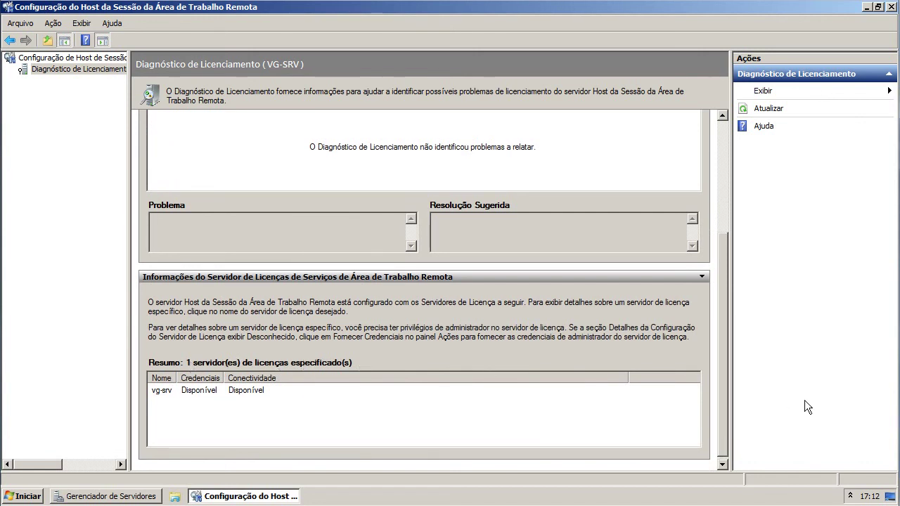
{"action": "left_click", "coordinate": [277, 390]}
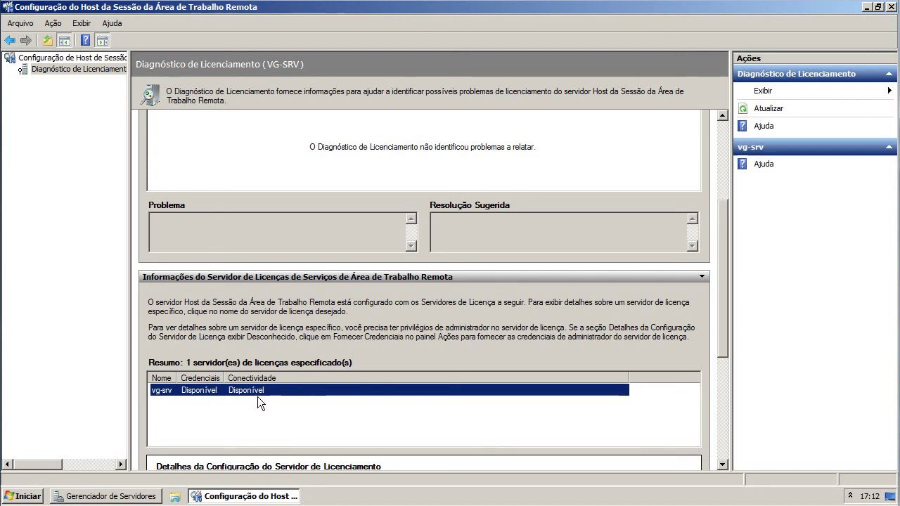
{"action": "left_click_drag", "start_coordinate": [721, 318], "coordinate": [720, 454]}
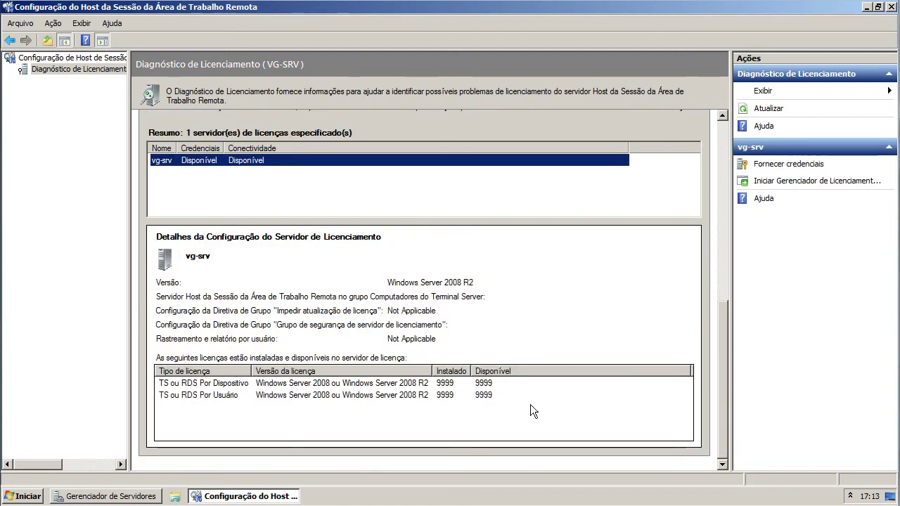
{"action": "left_click", "coordinate": [232, 386]}
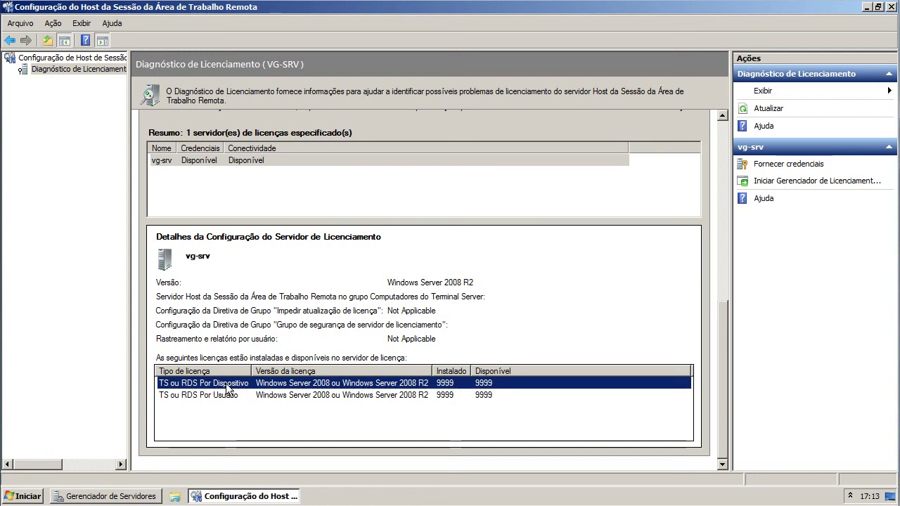
{"action": "left_click", "coordinate": [368, 395]}
{"action": "left_click_drag", "start_coordinate": [725, 358], "coordinate": [699, 118]}
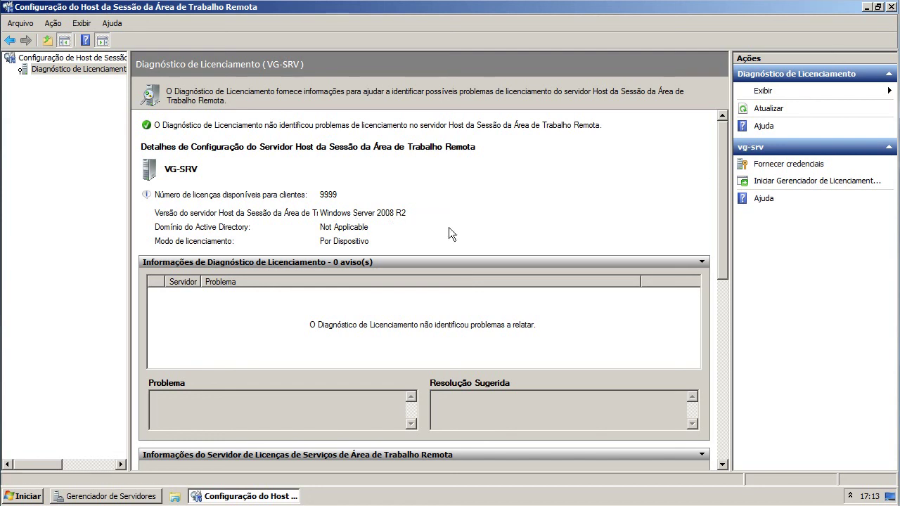
{"action": "left_click", "coordinate": [890, 7]}
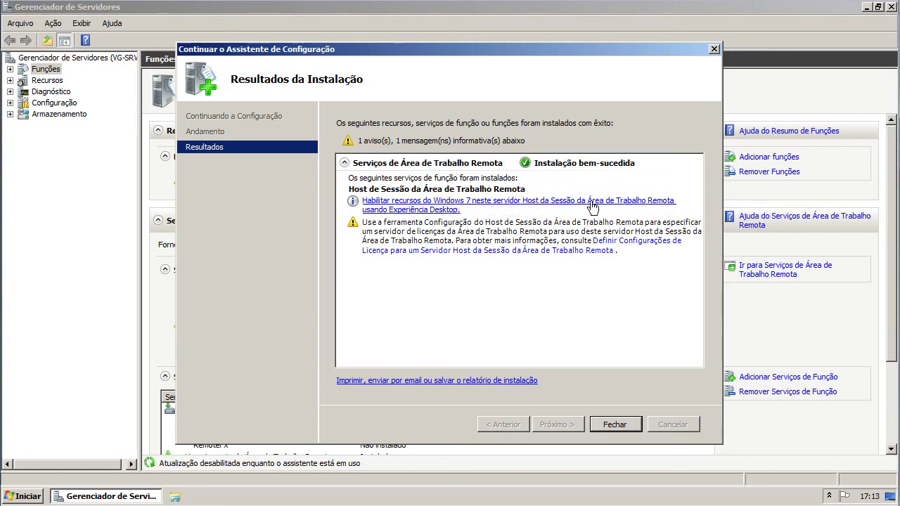
- Open the 'Habilitar recursos do Windows 7' help link and close the installation results wizard
{"action": "left_click", "coordinate": [386, 205]}
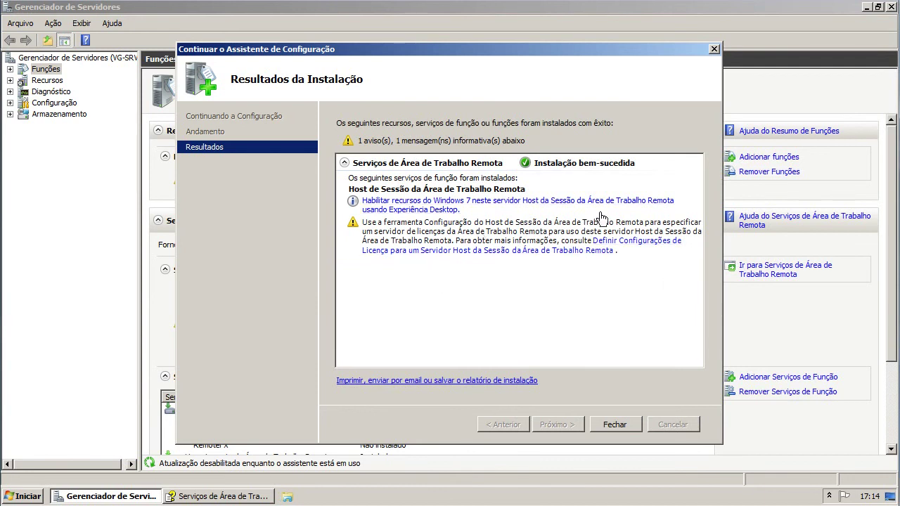
{"action": "left_click", "coordinate": [615, 425]}
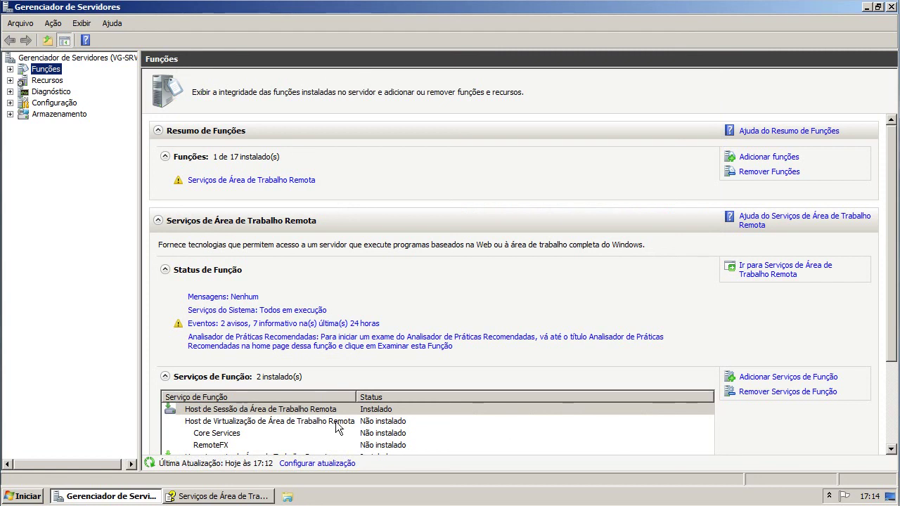
{"action": "left_click", "coordinate": [239, 181]}
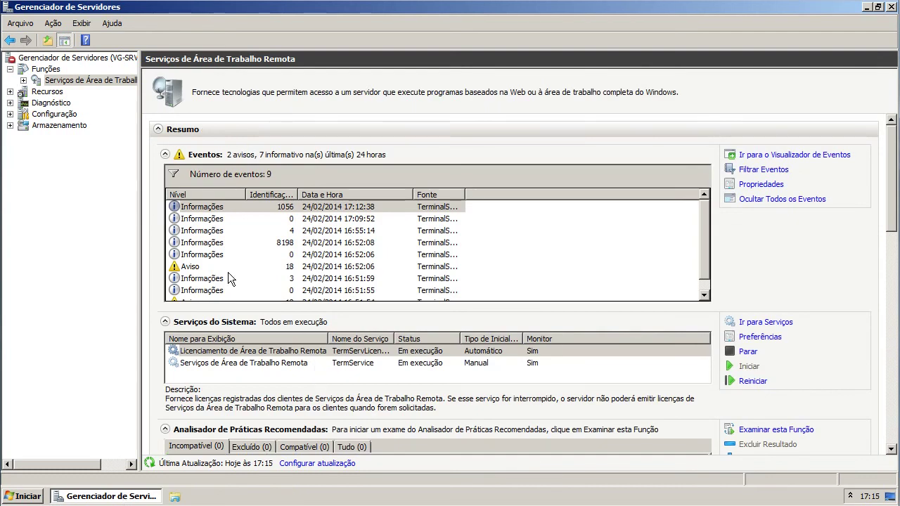
- Inspect the information and Aviso 18 warning events for Remote Desktop Services
{"action": "left_click", "coordinate": [228, 272]}
{"action": "left_click", "coordinate": [223, 266]}
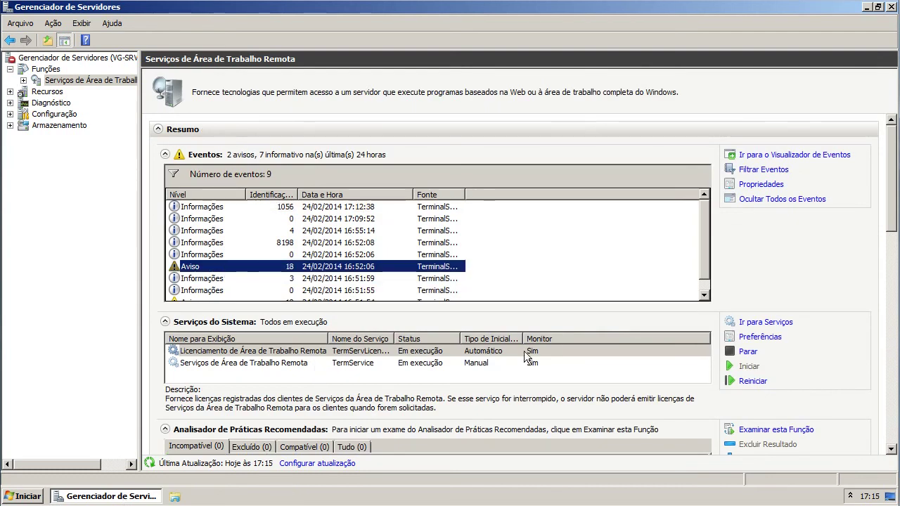
{"action": "scroll", "coordinate": [563, 351], "scroll_direction": "down", "scroll_amount": 1}
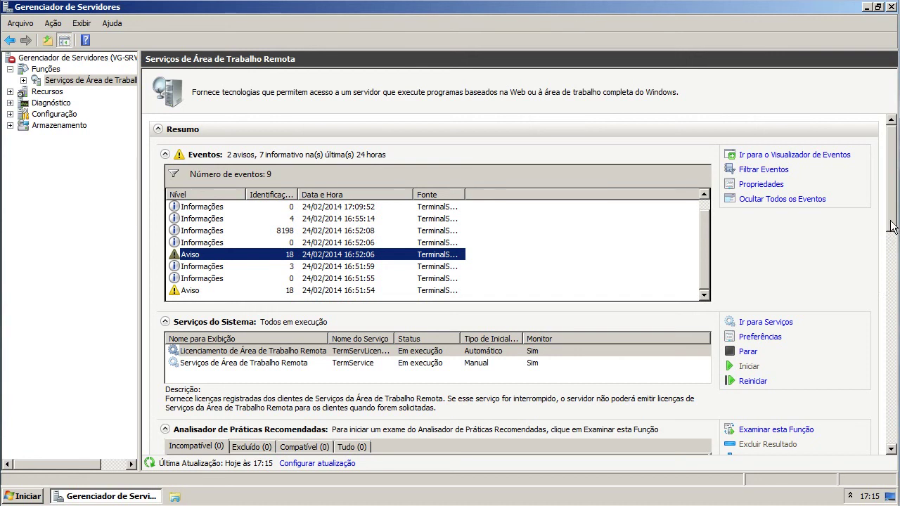
{"action": "left_click_drag", "start_coordinate": [890, 246], "coordinate": [871, 369]}
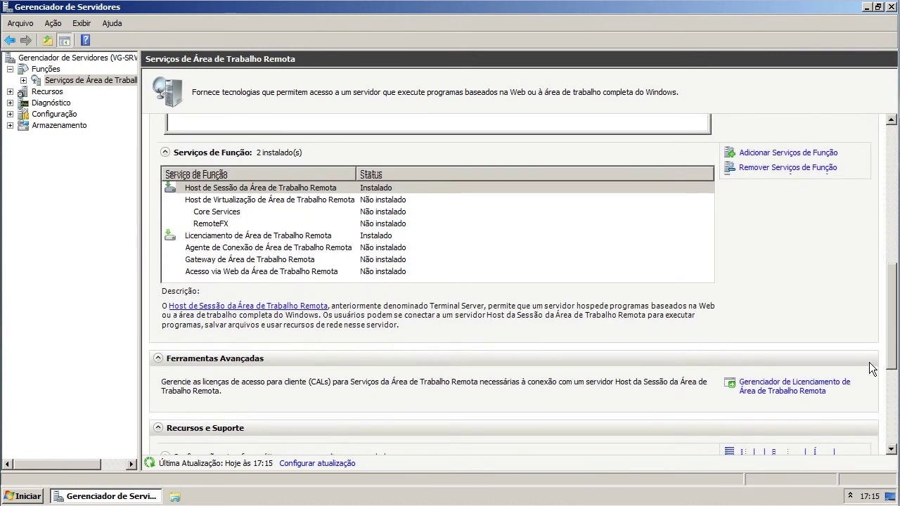
- Read the descriptions of the Session Host, Virtualization Host, Gateway, Web Access, Connection Broker and Licensing role services
{"action": "left_click", "coordinate": [227, 172]}
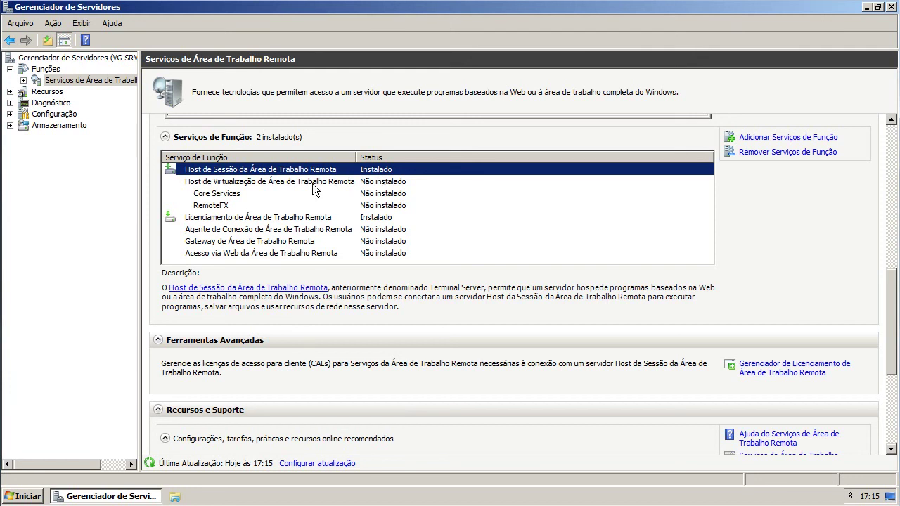
{"action": "left_click", "coordinate": [254, 183]}
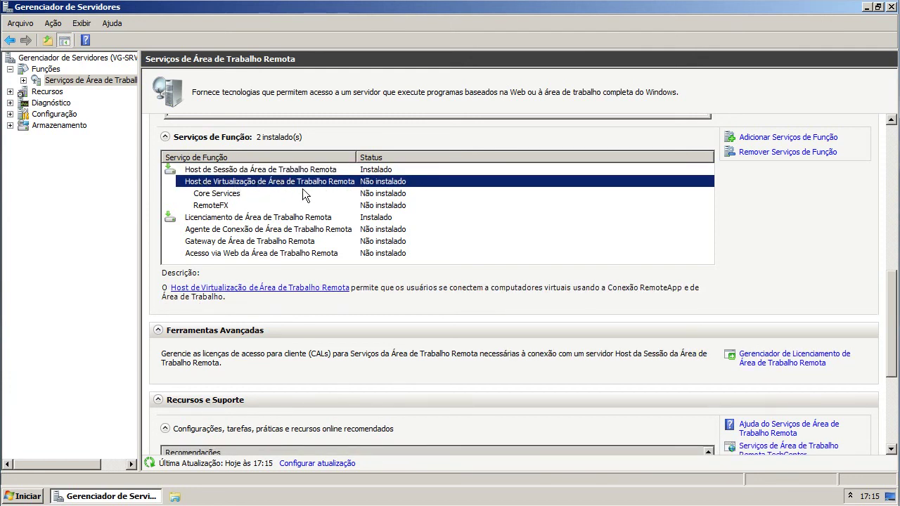
{"action": "left_click", "coordinate": [229, 240]}
{"action": "left_click", "coordinate": [262, 253]}
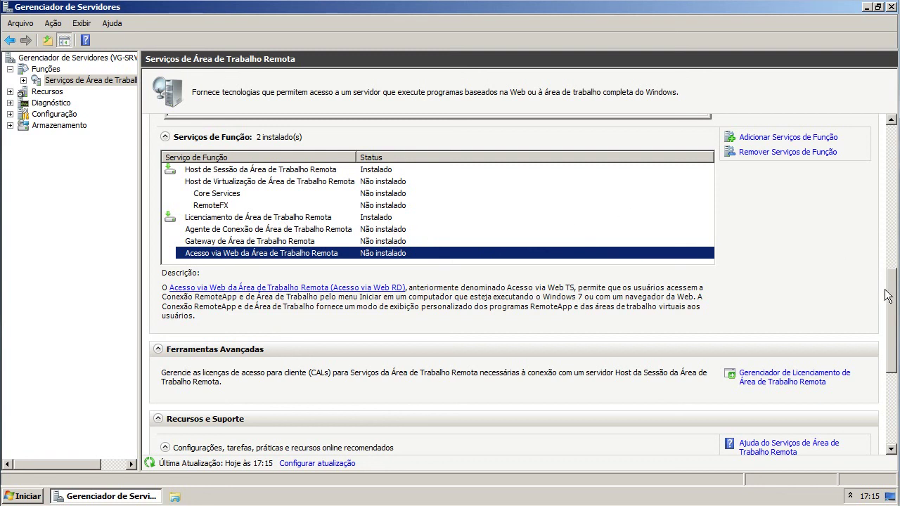
{"action": "left_click_drag", "start_coordinate": [892, 300], "coordinate": [892, 264]}
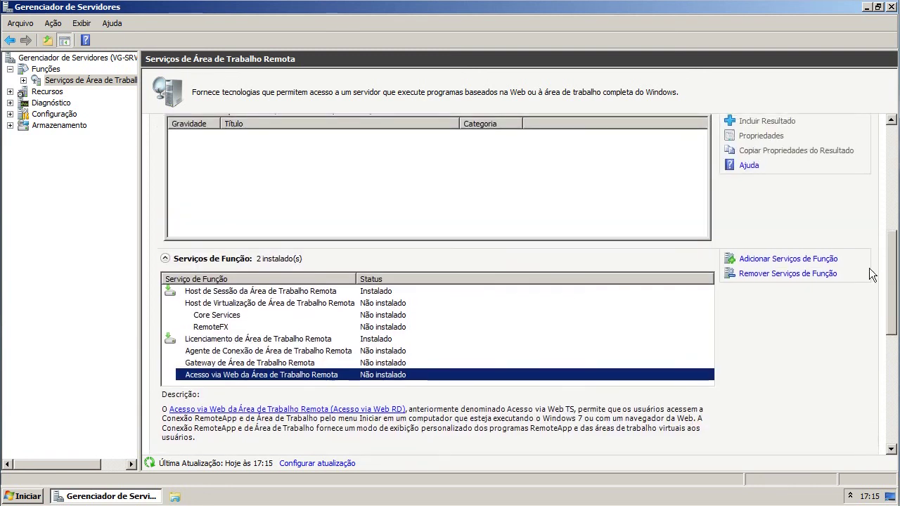
{"action": "left_click", "coordinate": [334, 292]}
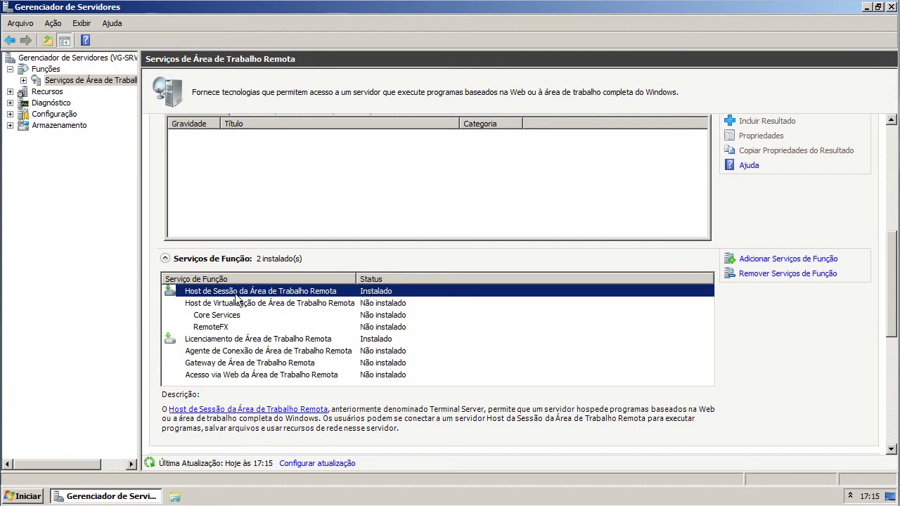
{"action": "left_click", "coordinate": [261, 350]}
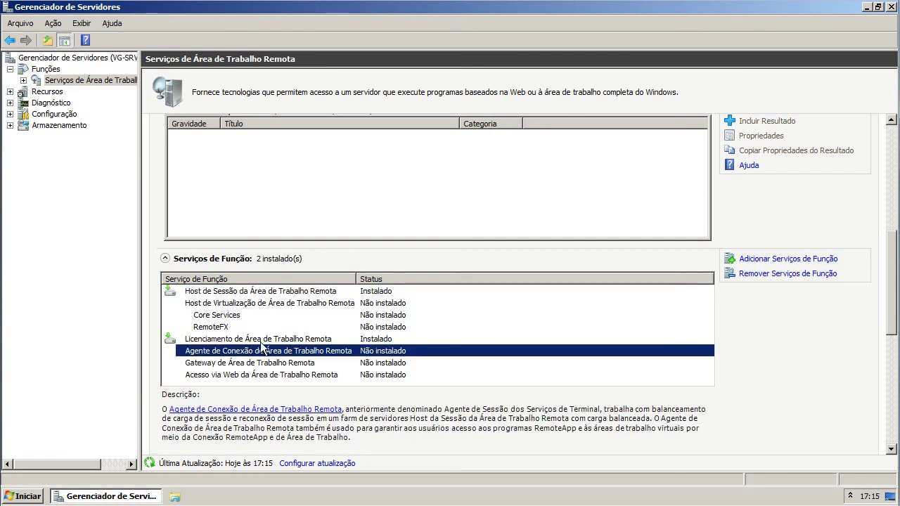
{"action": "left_click", "coordinate": [289, 342]}
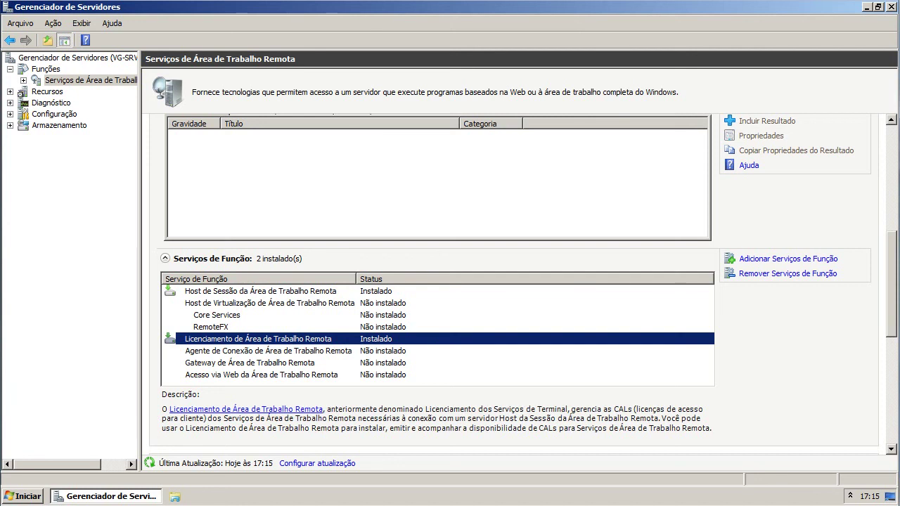
- Widen the Fonte column to read event sources, then close Server Manager
{"action": "scroll", "coordinate": [880, 210], "scroll_direction": "up", "scroll_amount": 8}
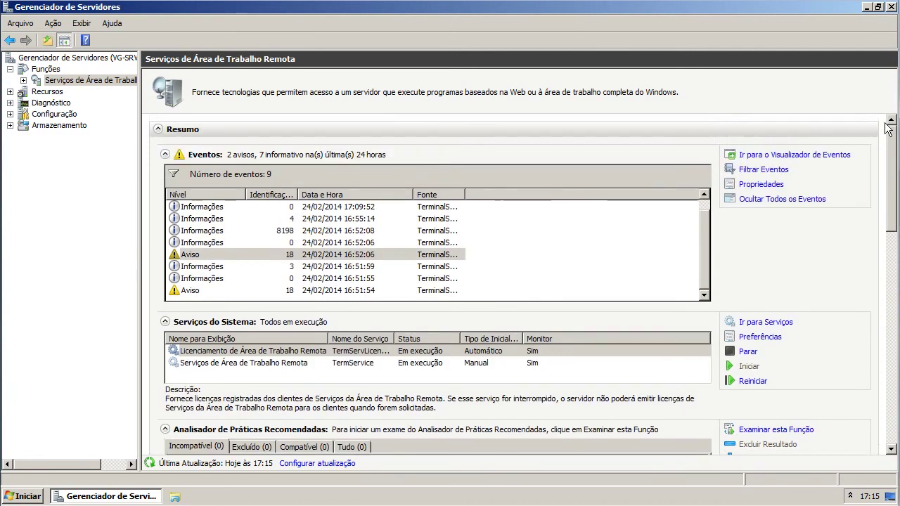
{"action": "double_click", "coordinate": [464, 195]}
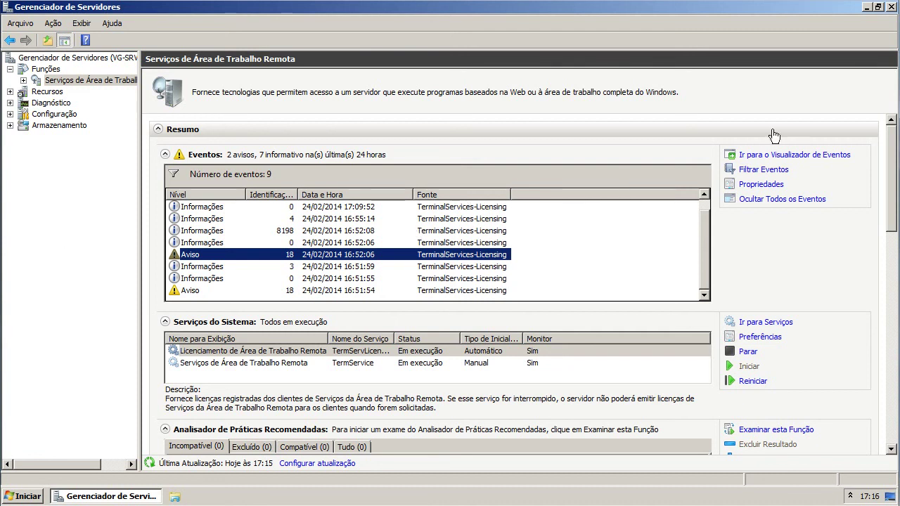
{"action": "left_click", "coordinate": [891, 7]}
{"action": "left_click", "coordinate": [22, 496]}
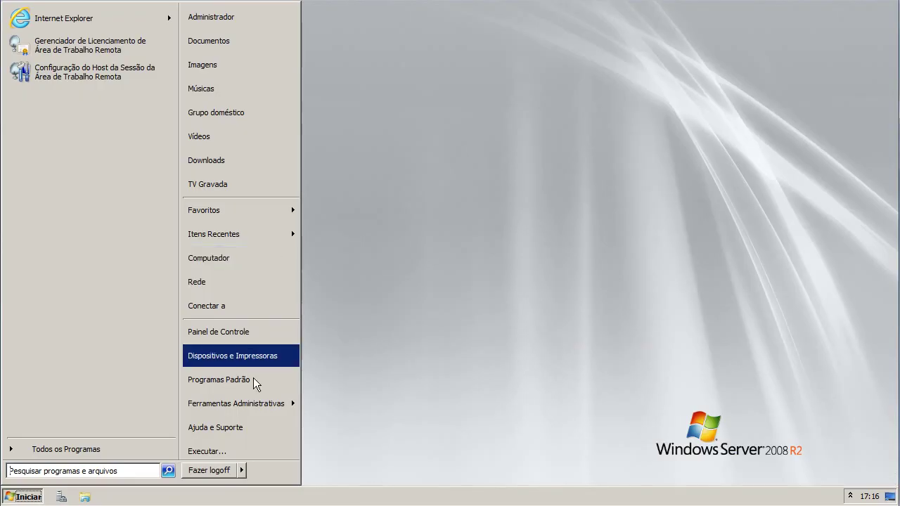
- Launch Remote Desktop Services Manager and show VG-SRV's sessions, dismissing the console-session notice
{"action": "mouse_move", "coordinate": [253, 404]}
{"action": "mouse_move", "coordinate": [393, 154]}
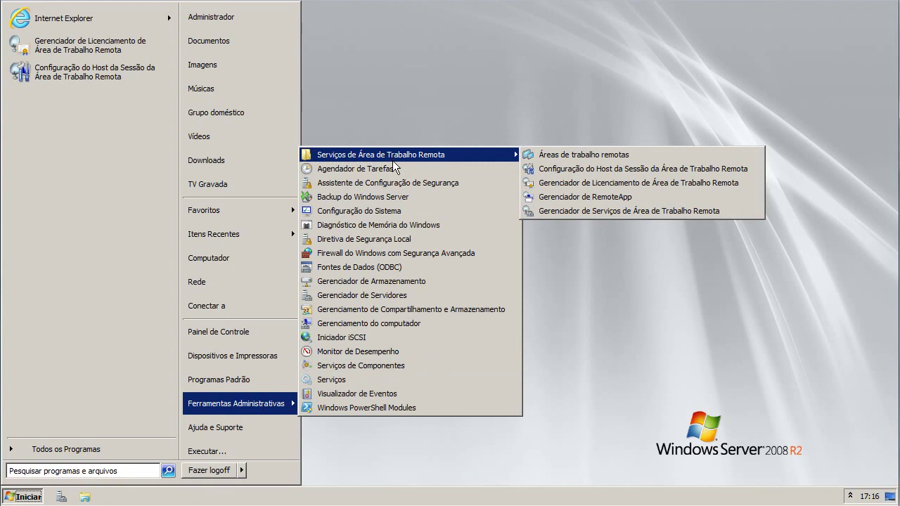
{"action": "left_click", "coordinate": [597, 211]}
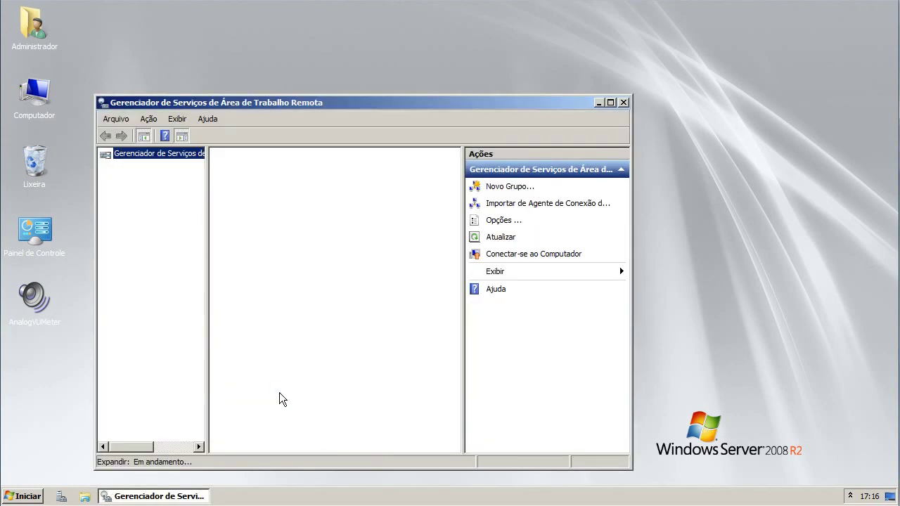
{"action": "left_click", "coordinate": [129, 165]}
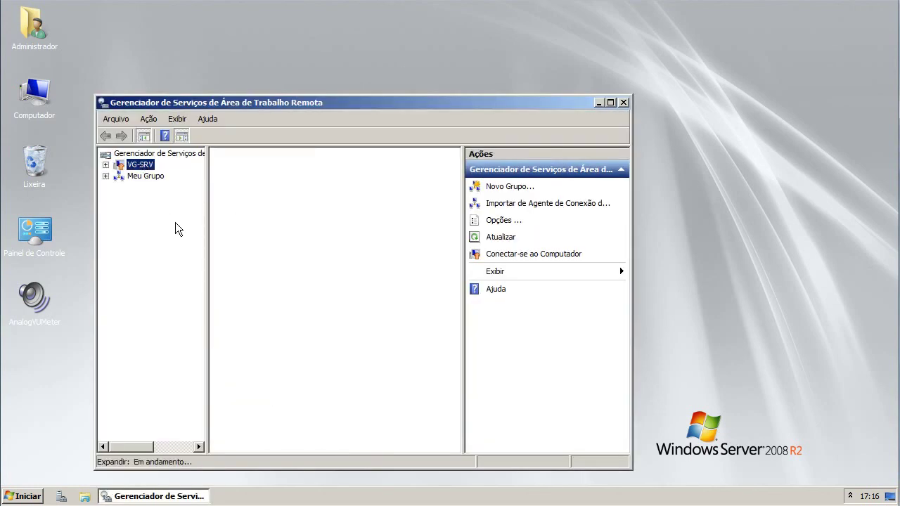
{"action": "left_click", "coordinate": [276, 194]}
{"action": "left_click", "coordinate": [26, 494]}
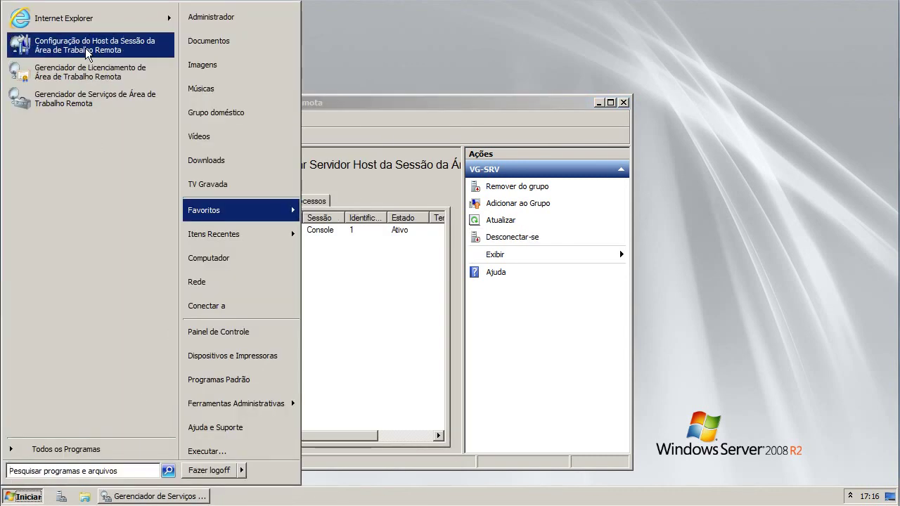
{"action": "left_click", "coordinate": [88, 55]}
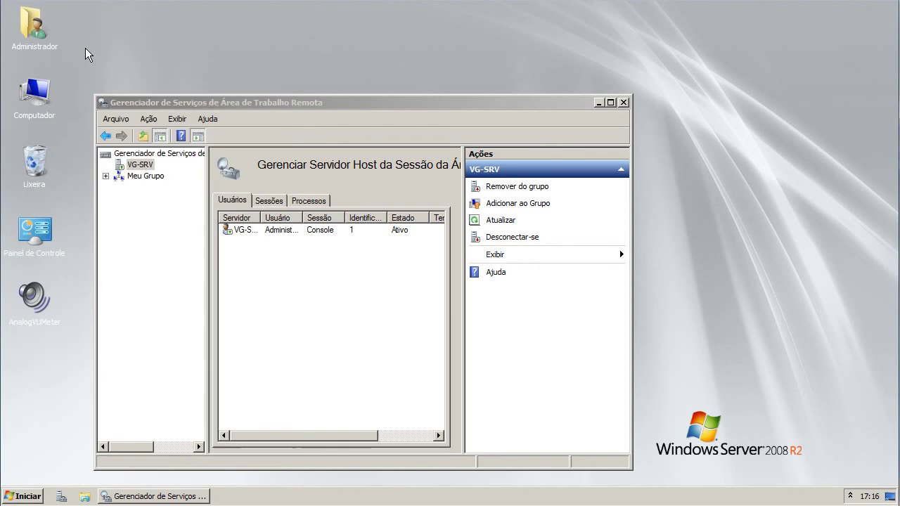
{"action": "left_click", "coordinate": [29, 496]}
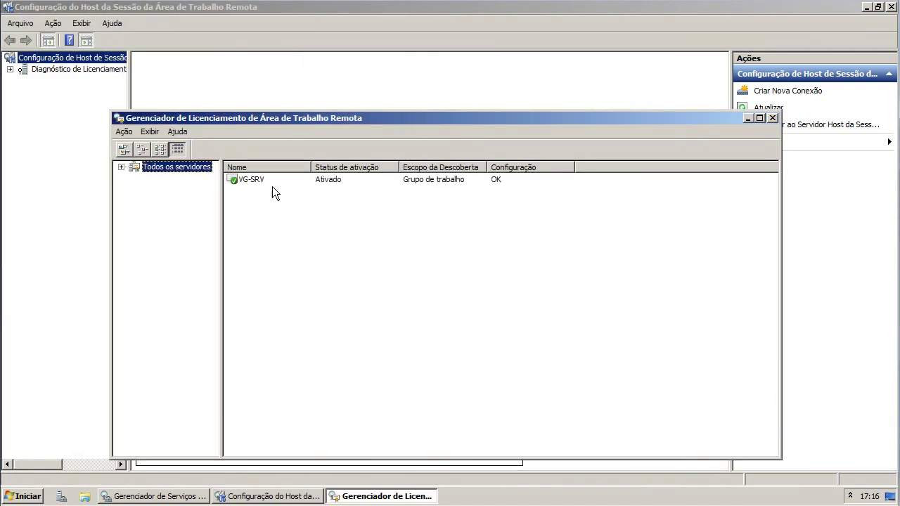
- List VG-SRV's installed licenses, inspect the Windows Server 2008 volume entry, then show the Session Host overview
{"action": "double_click", "coordinate": [327, 179]}
{"action": "left_click", "coordinate": [624, 191]}
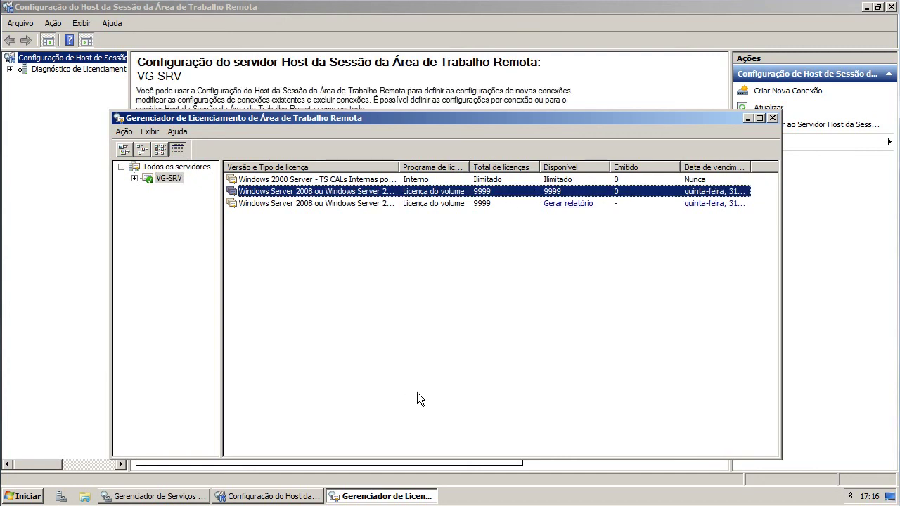
{"action": "left_click", "coordinate": [41, 68]}
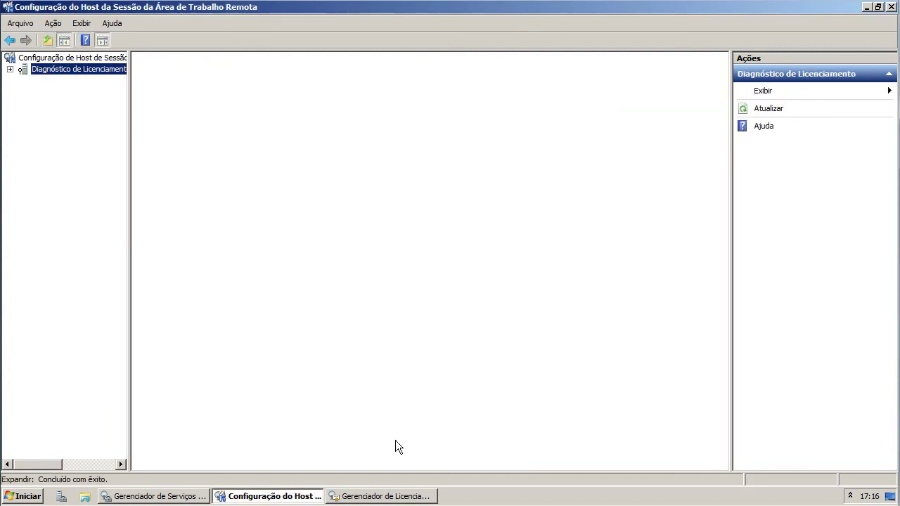
{"action": "left_click", "coordinate": [71, 57]}
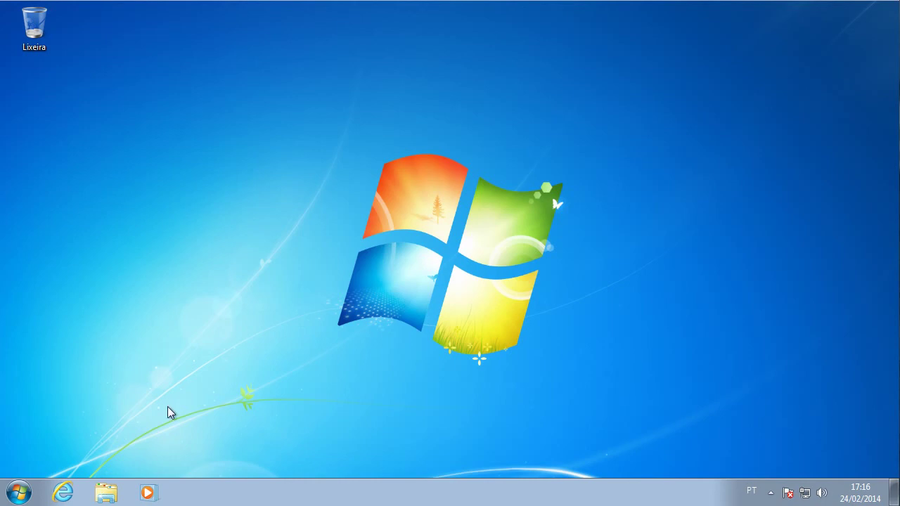
- Launch Remote Desktop Connection on the client and find IPv4 192.168.0.25 in the local connection's details
{"action": "left_click", "coordinate": [27, 484]}
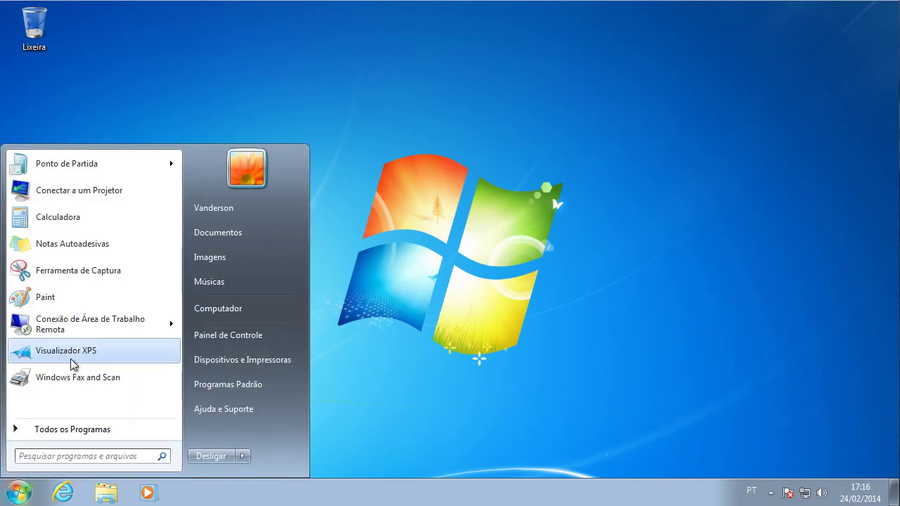
{"action": "left_click", "coordinate": [68, 330]}
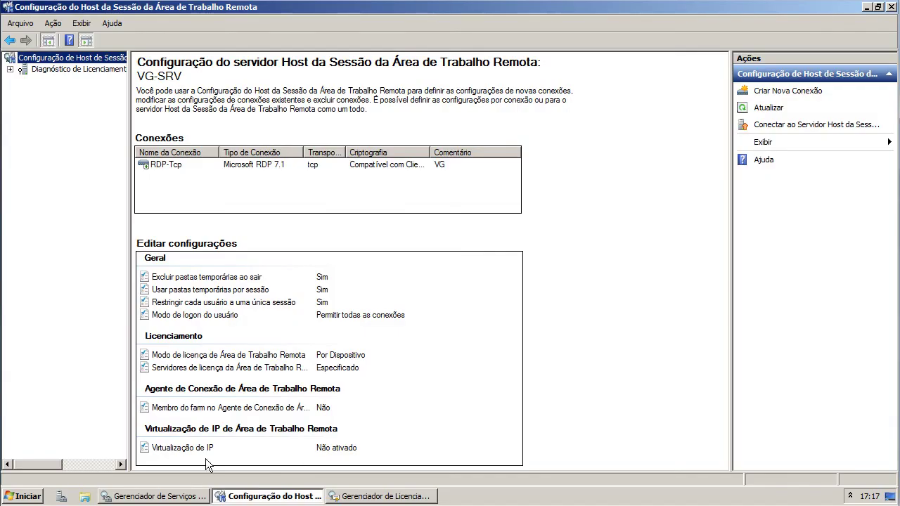
{"action": "left_click", "coordinate": [850, 496]}
{"action": "left_click", "coordinate": [841, 420]}
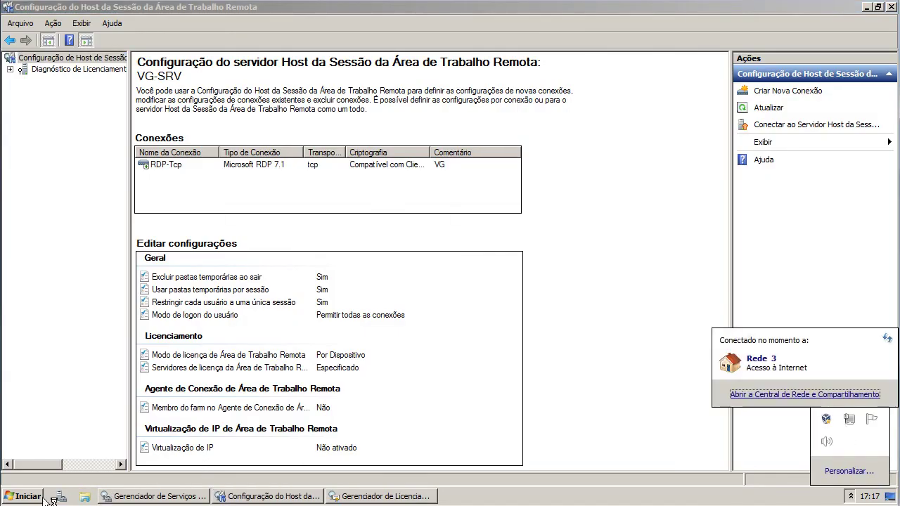
{"action": "left_click", "coordinate": [35, 498]}
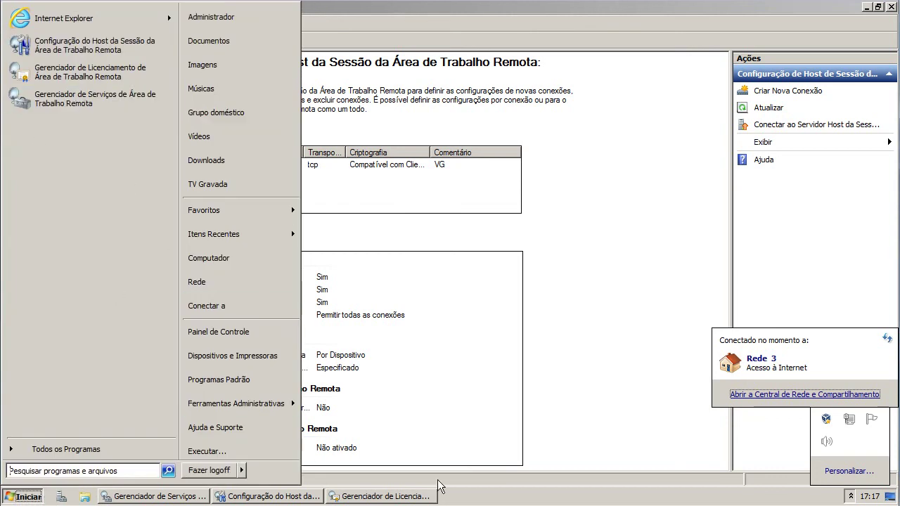
{"action": "left_click", "coordinate": [472, 499]}
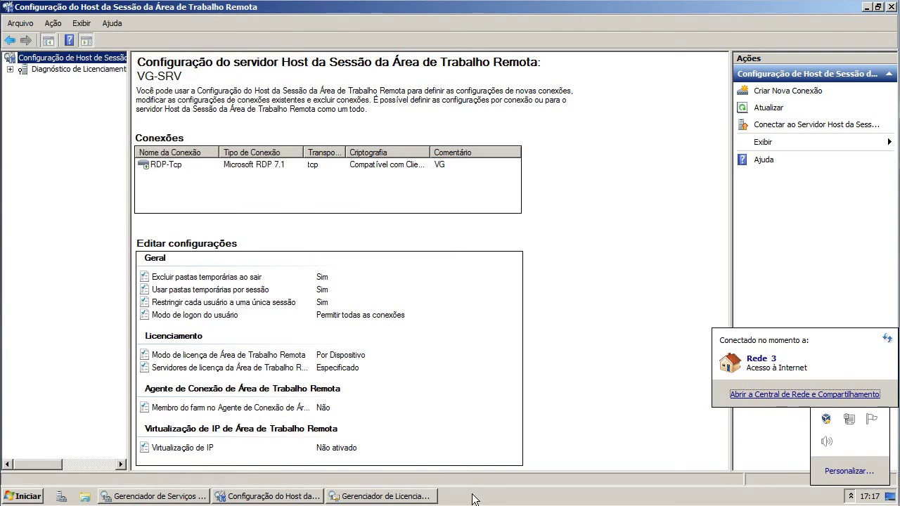
{"action": "left_click", "coordinate": [804, 394]}
{"action": "left_click", "coordinate": [646, 200]}
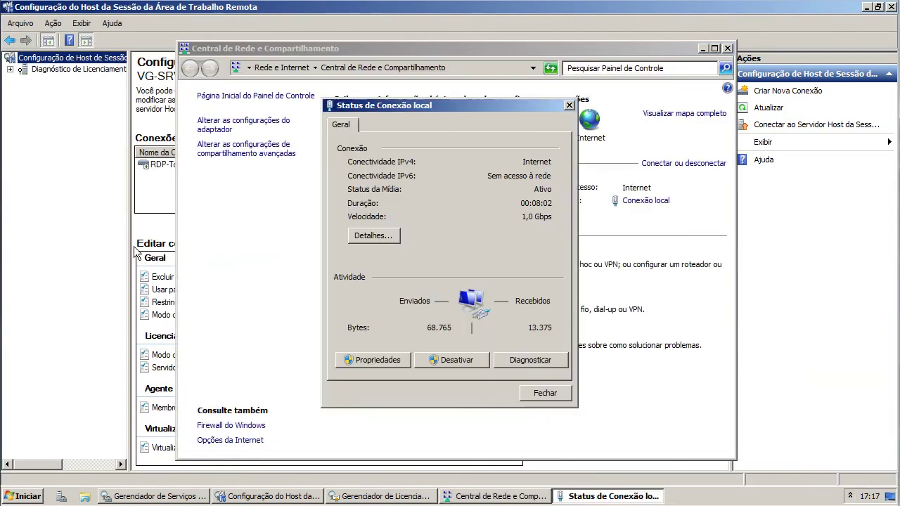
{"action": "left_click", "coordinate": [389, 237]}
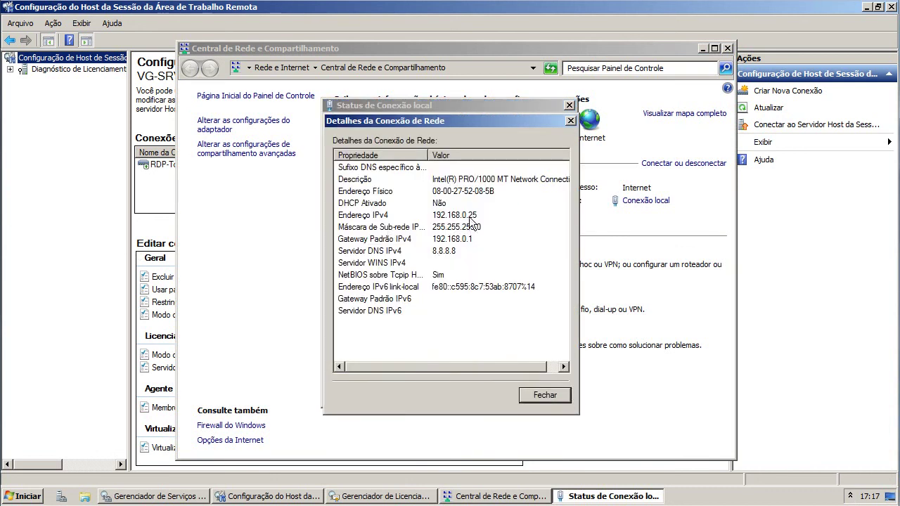
{"action": "left_click", "coordinate": [471, 217]}
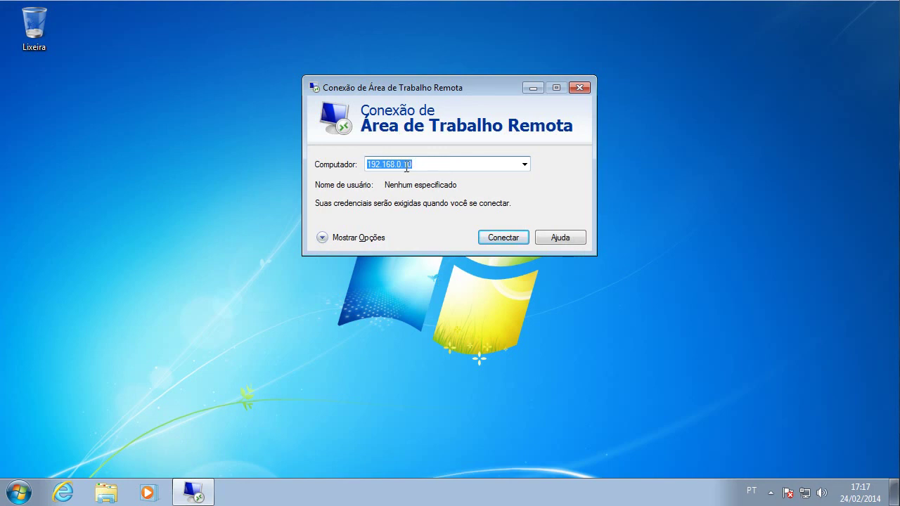
- Change the target computer address to 192.168.0.25 and start connecting
{"action": "left_click_drag", "start_coordinate": [407, 169], "coordinate": [439, 163]}
{"action": "key", "text": "BackSpace"}
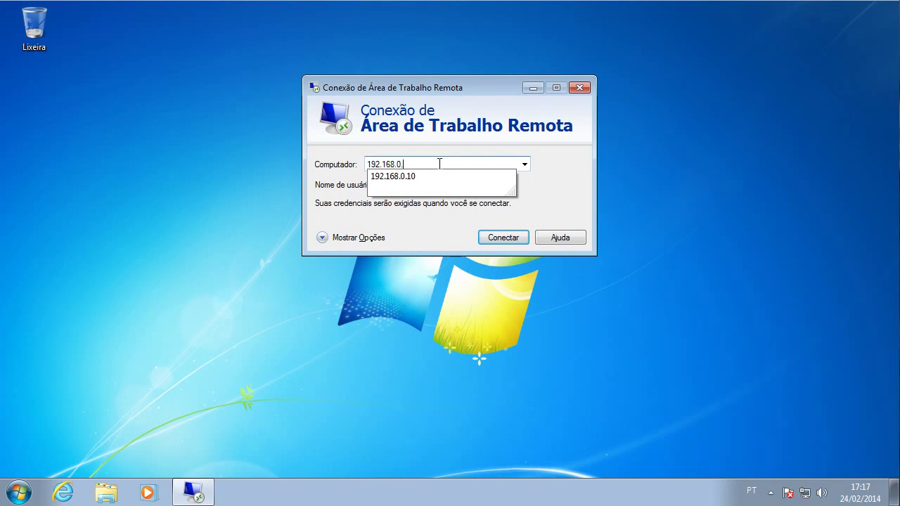
{"action": "type", "text": "25"}
{"action": "left_click", "coordinate": [501, 238]}
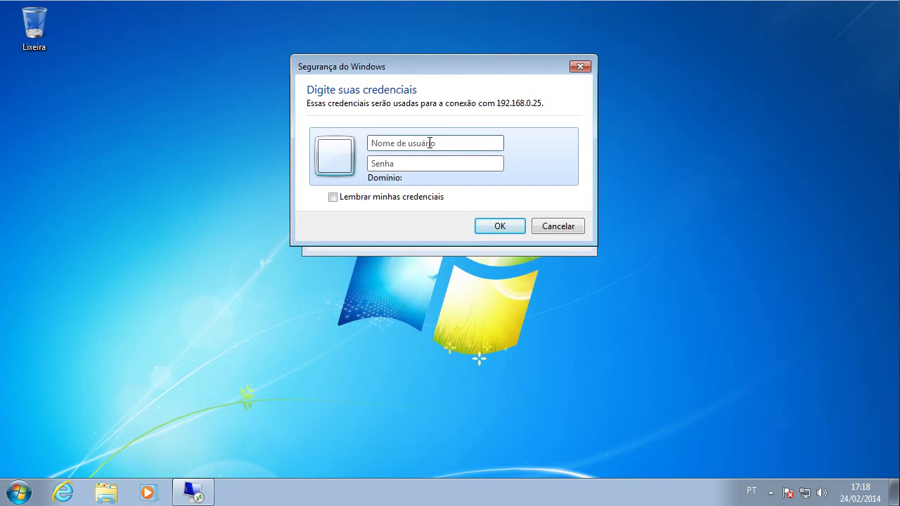
- Sign in as Administrador with the account password
{"action": "type", "text": "ADd"}
{"action": "key", "text": "BackSpace"}
{"action": "type", "text": "dministrador"}
{"action": "key", "text": "Tab"}
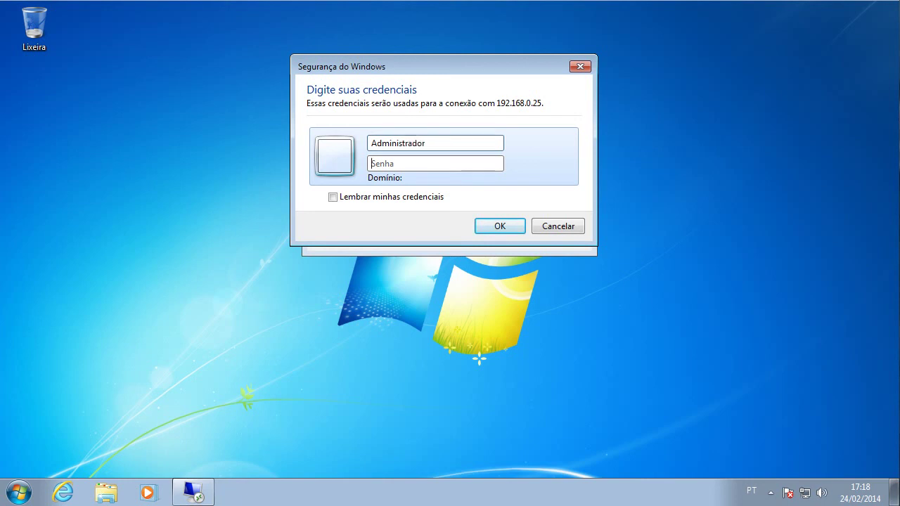
{"action": "type", "text": "*********"}
{"action": "key", "text": "Return"}
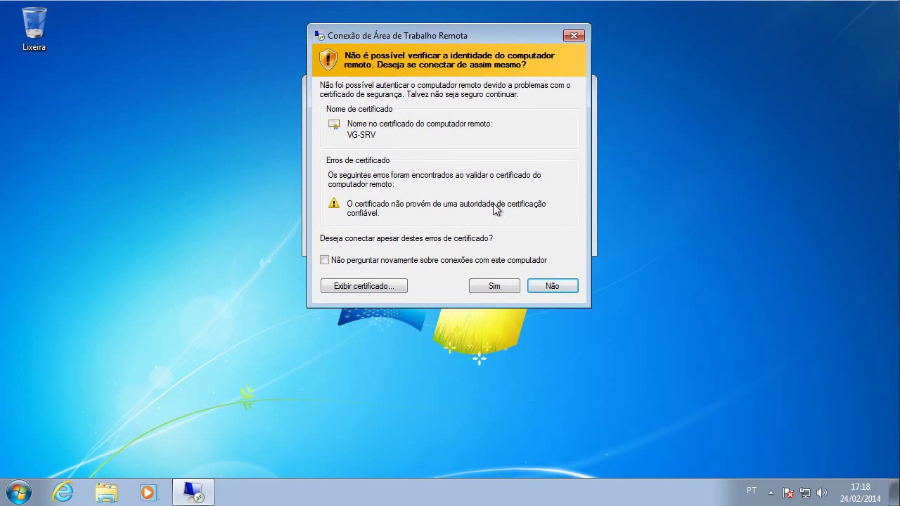
- Review the VG-SRV certificate's details and path, then accept the certificate warning to connect
{"action": "left_click", "coordinate": [358, 289]}
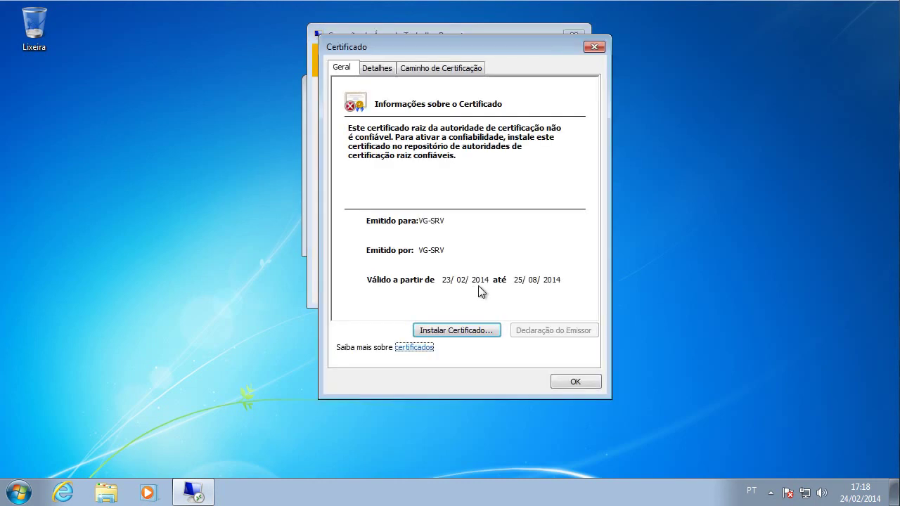
{"action": "left_click", "coordinate": [386, 68]}
{"action": "left_click", "coordinate": [412, 69]}
{"action": "left_click", "coordinate": [375, 68]}
{"action": "left_click", "coordinate": [342, 68]}
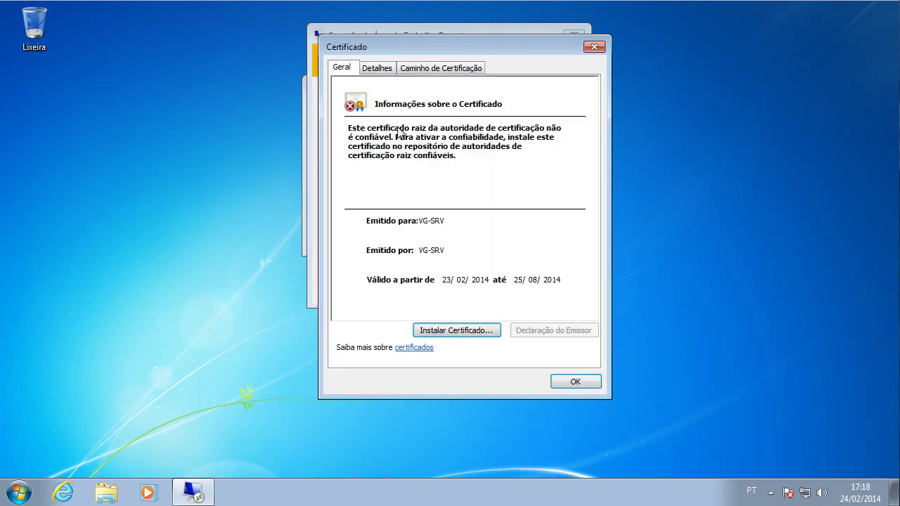
{"action": "left_click", "coordinate": [594, 386]}
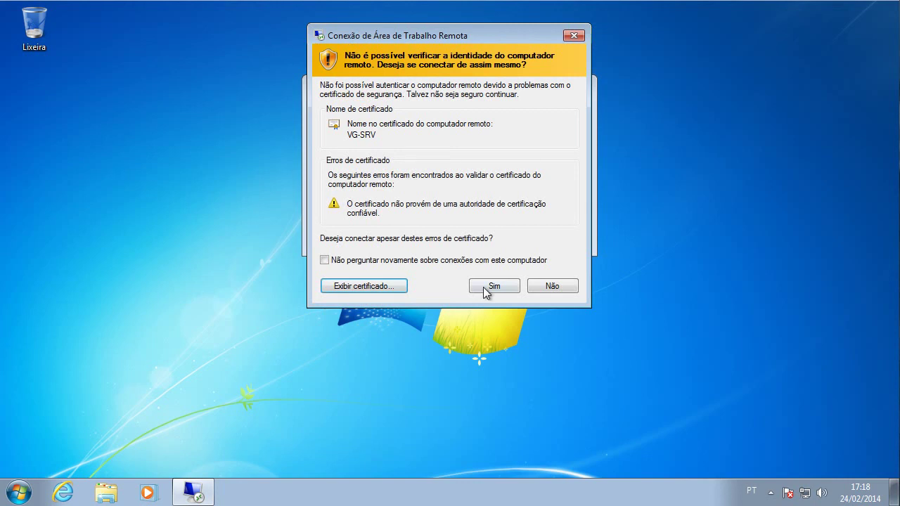
{"action": "left_click", "coordinate": [485, 287]}
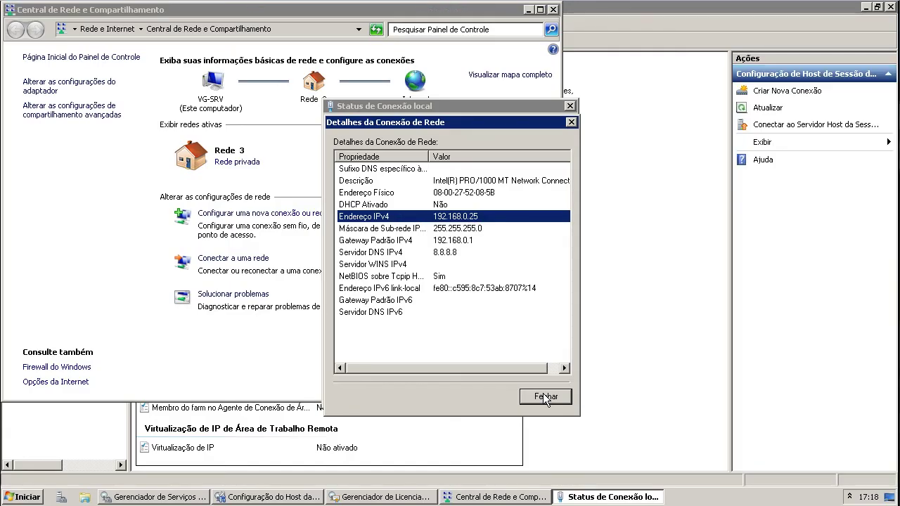
- Close the connection details, local connection status and Network and Sharing Center windows
{"action": "left_click", "coordinate": [546, 397]}
{"action": "left_click", "coordinate": [552, 397]}
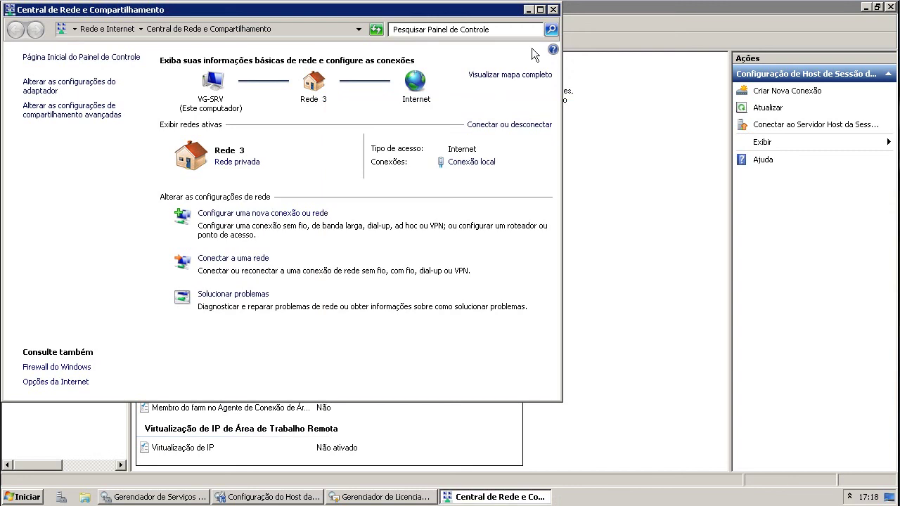
{"action": "left_click", "coordinate": [553, 9]}
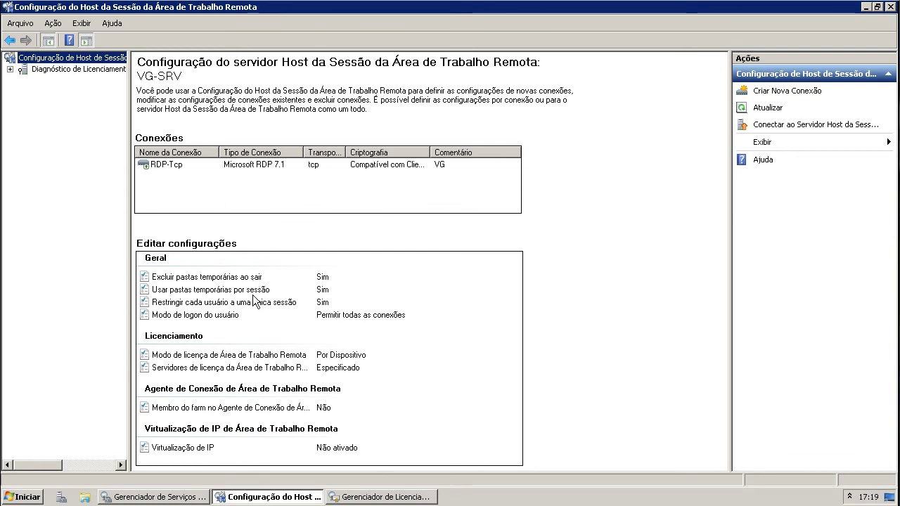
- Turn off 'Restringir cada usuário a uma única sessão', apply, then close the configuration and licensing windows
{"action": "left_click", "coordinate": [282, 303]}
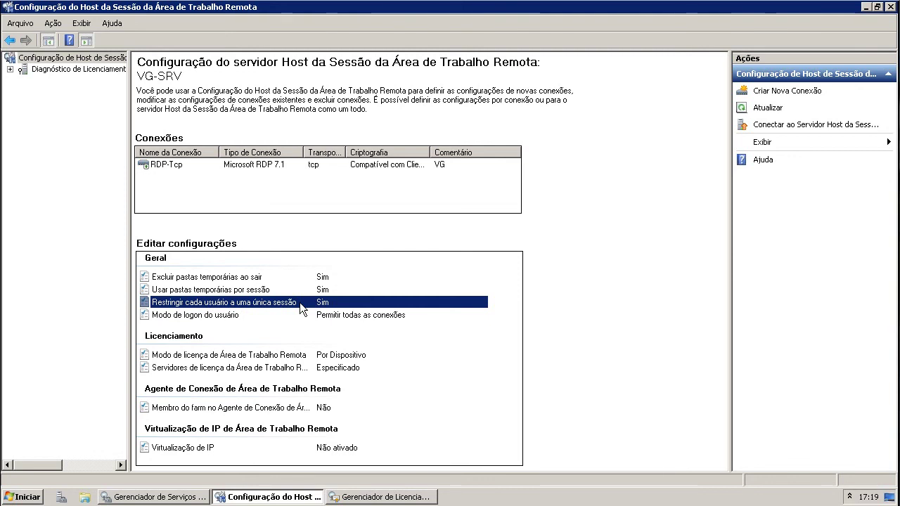
{"action": "double_click", "coordinate": [361, 302]}
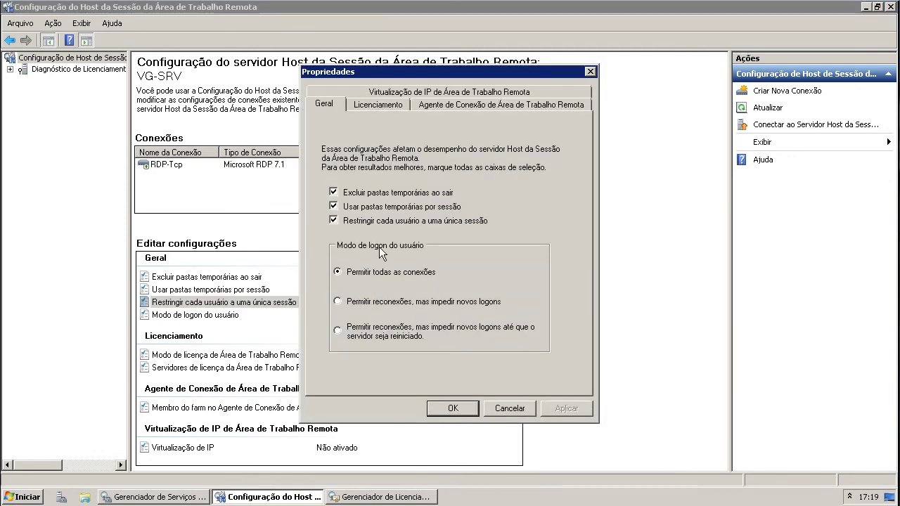
{"action": "left_click", "coordinate": [333, 221]}
{"action": "left_click", "coordinate": [566, 408]}
{"action": "left_click", "coordinate": [453, 409]}
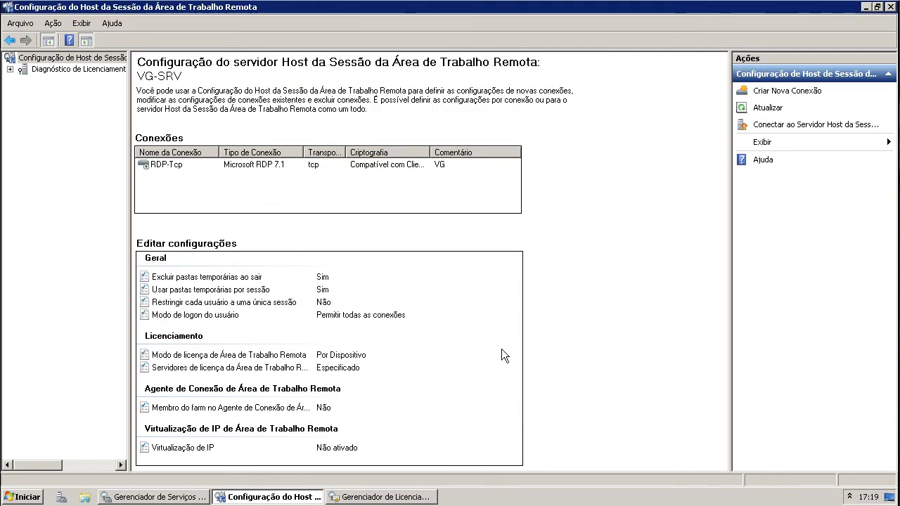
{"action": "left_click", "coordinate": [890, 7]}
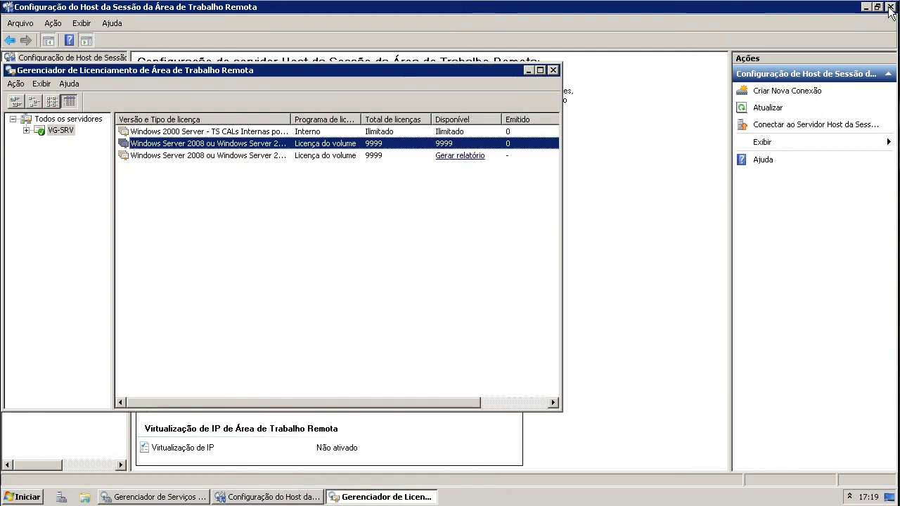
{"action": "left_click", "coordinate": [552, 71]}
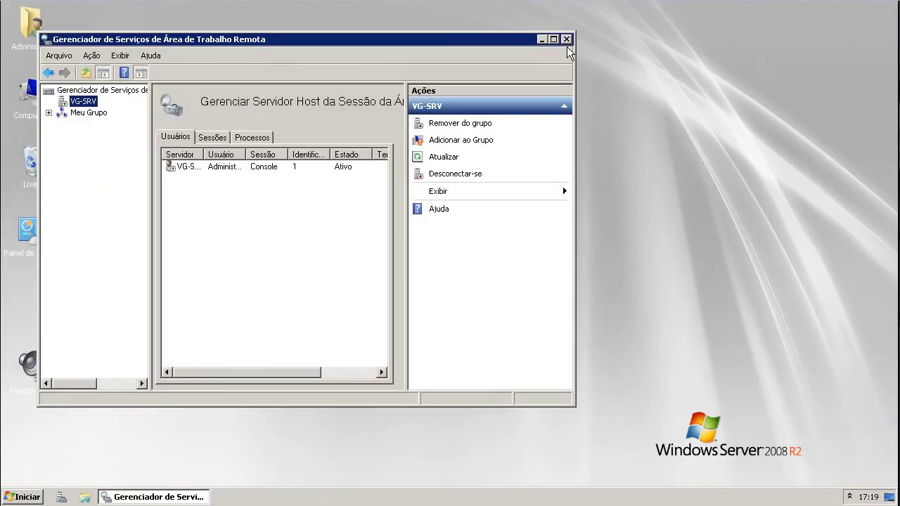
- Close the Remote Desktop Services Manager and log off the server session via Iniciar > Fazer logoff
{"action": "left_click", "coordinate": [566, 39]}
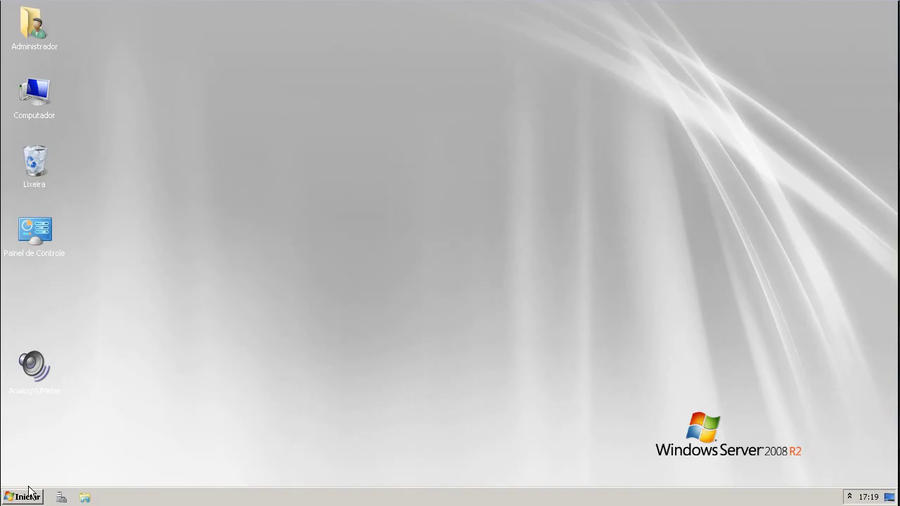
{"action": "left_click", "coordinate": [28, 497]}
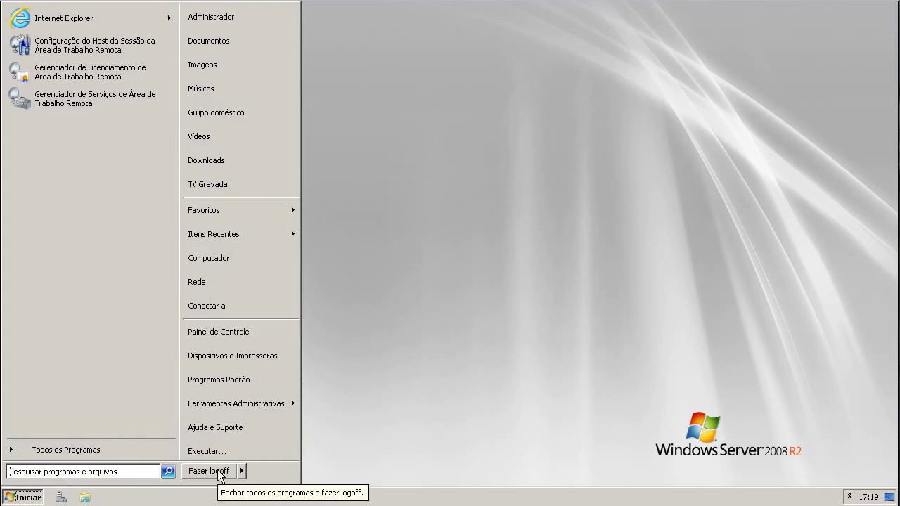
{"action": "left_click", "coordinate": [219, 471]}
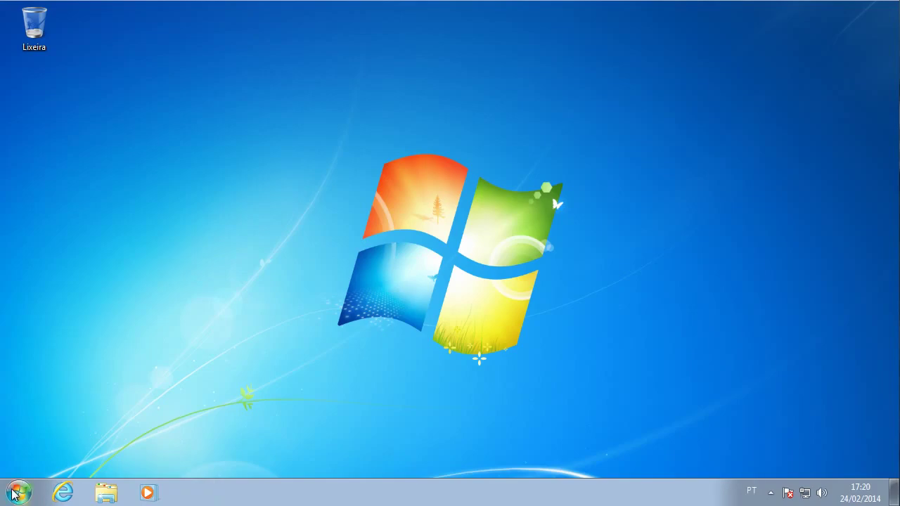
{"action": "left_click", "coordinate": [18, 493]}
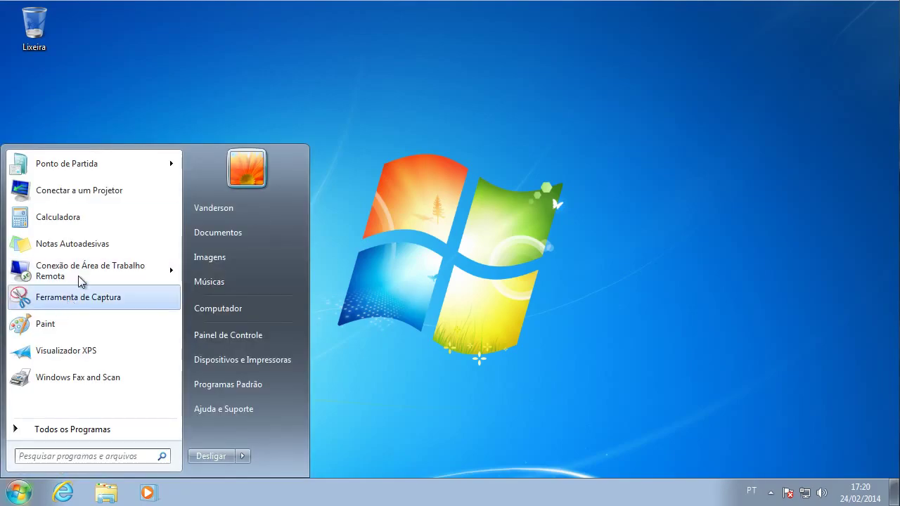
- Launch Remote Desktop Connection, expand its options and go to the Avançado settings
{"action": "mouse_move", "coordinate": [62, 277]}
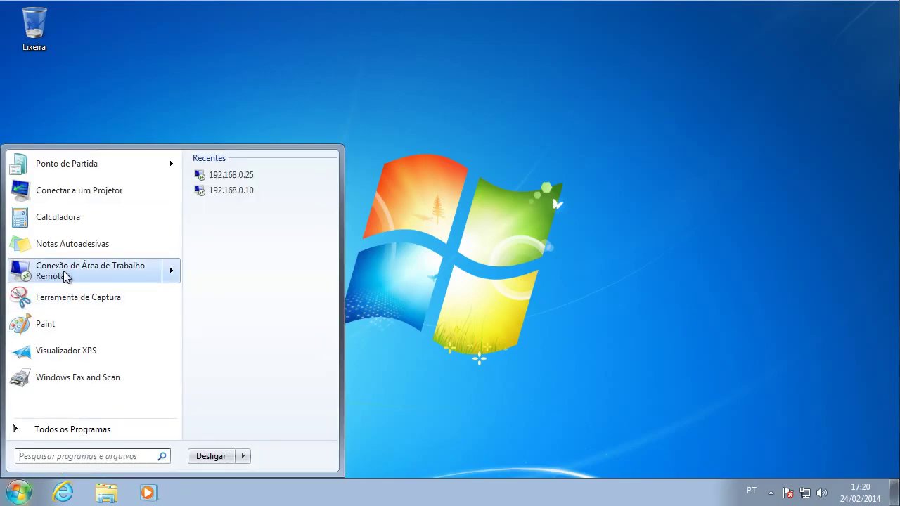
{"action": "left_click", "coordinate": [62, 272]}
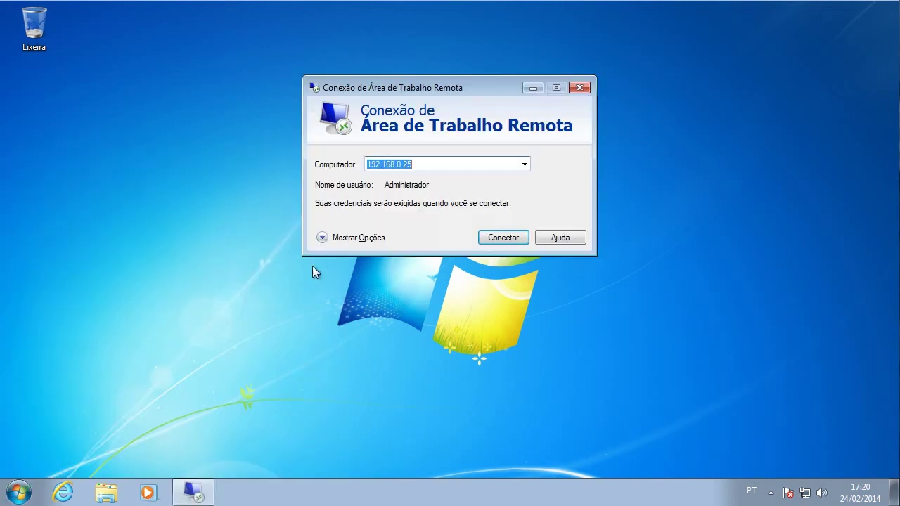
{"action": "left_click", "coordinate": [336, 239]}
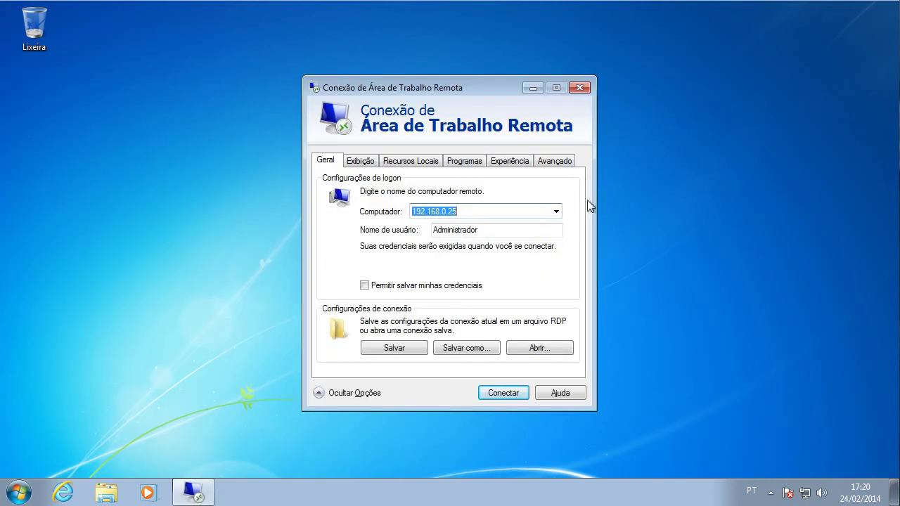
{"action": "left_click", "coordinate": [554, 162]}
- Set 'Se a autenticação do servidor falhar' to 'Conectar e não me avisar'
{"action": "left_click", "coordinate": [412, 253]}
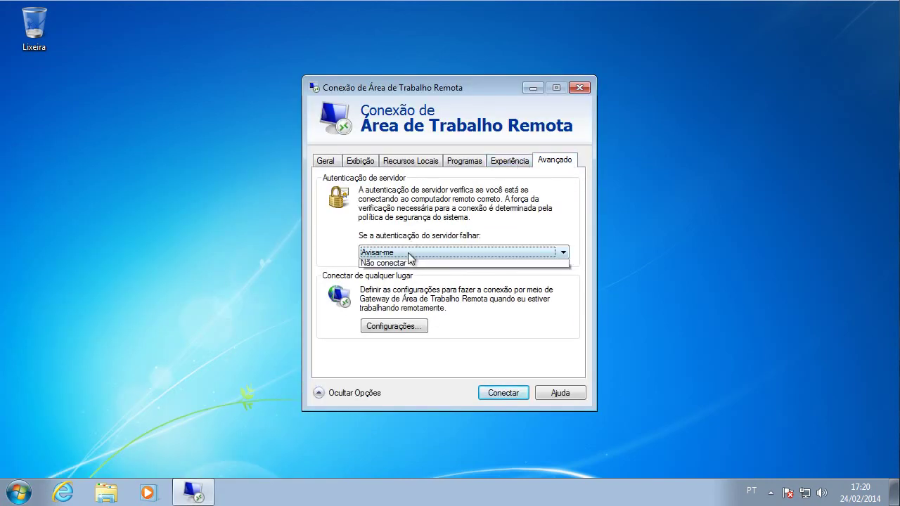
{"action": "left_click", "coordinate": [450, 223]}
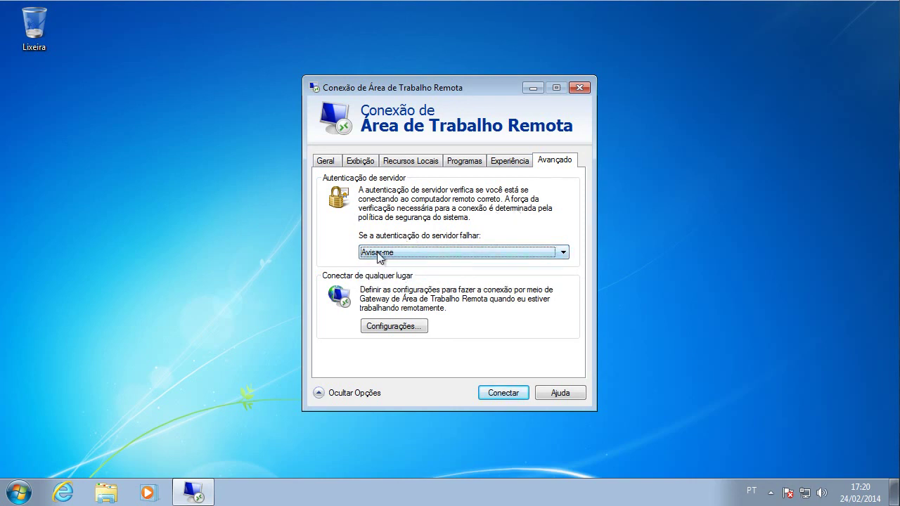
{"action": "left_click", "coordinate": [445, 253]}
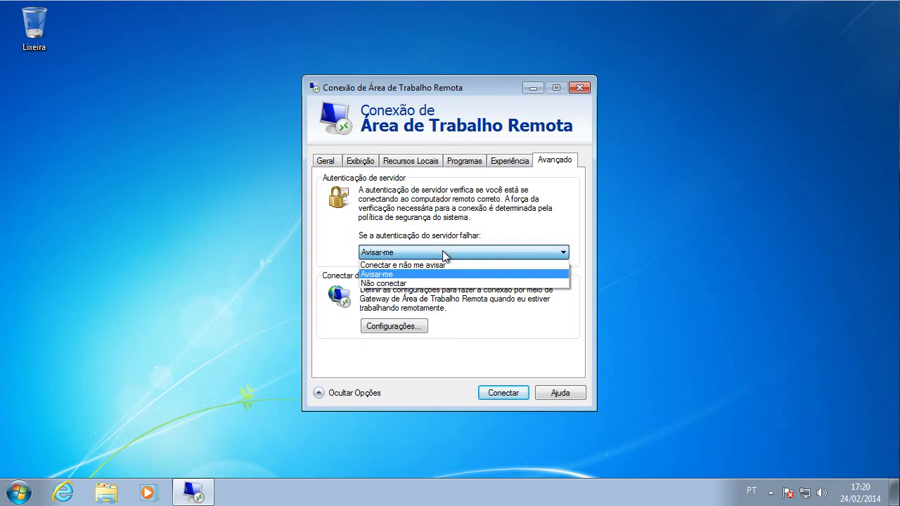
{"action": "left_click", "coordinate": [441, 267]}
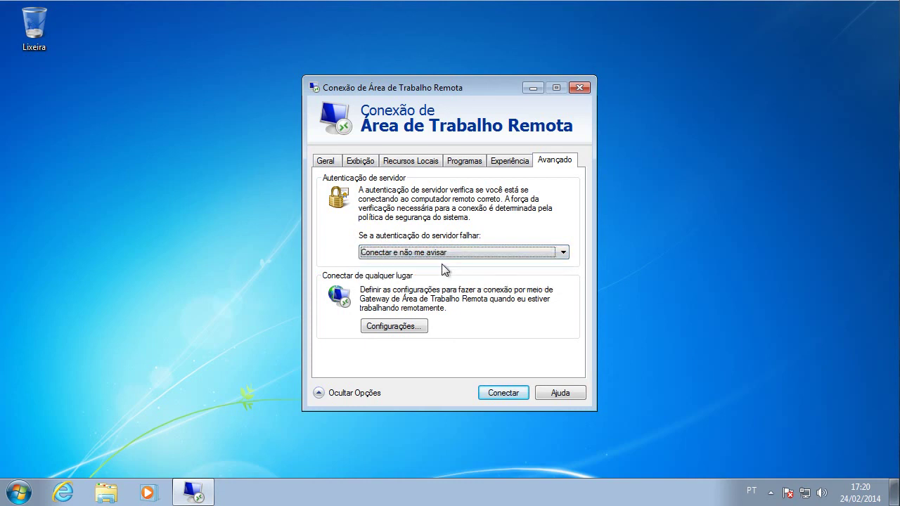
{"action": "left_click", "coordinate": [432, 255]}
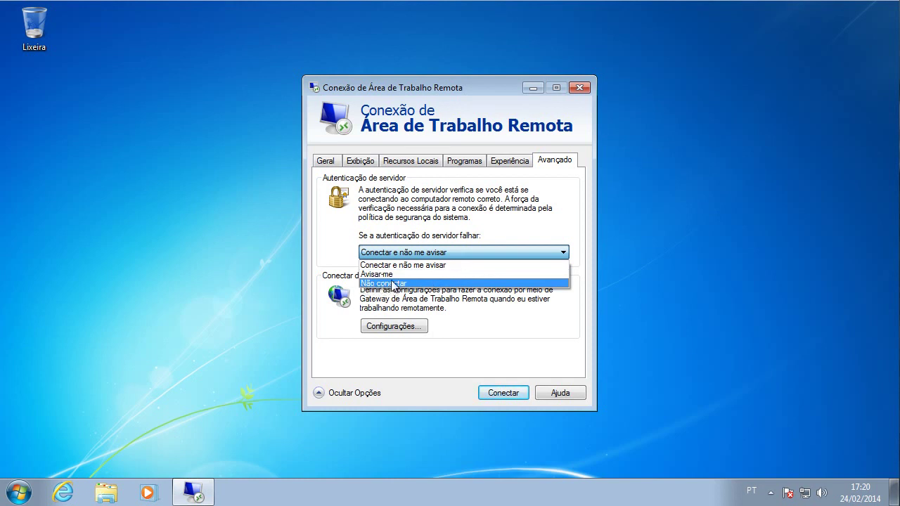
{"action": "left_click", "coordinate": [407, 265]}
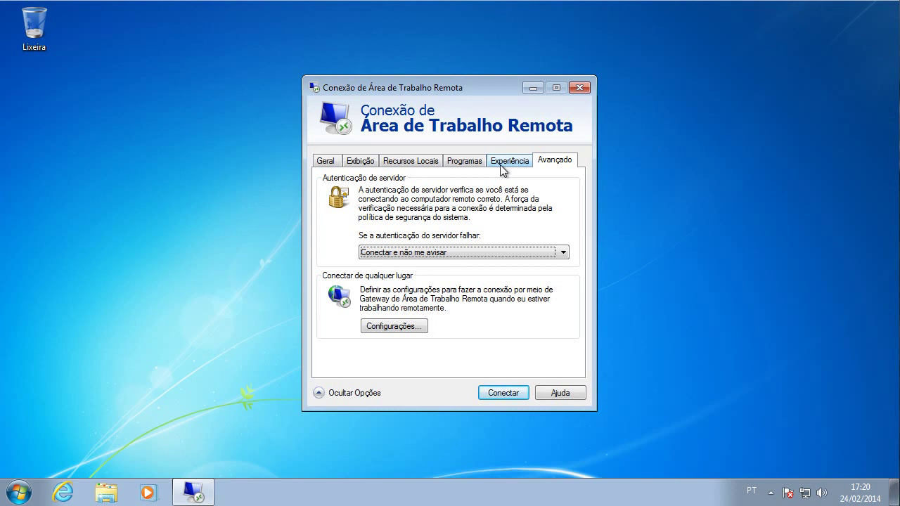
- Leave the authentication choice unchanged and set the Experiência speed to LAN (10 Mbps ou superior)
{"action": "left_click", "coordinate": [422, 251]}
{"action": "left_click", "coordinate": [417, 255]}
{"action": "left_click", "coordinate": [502, 166]}
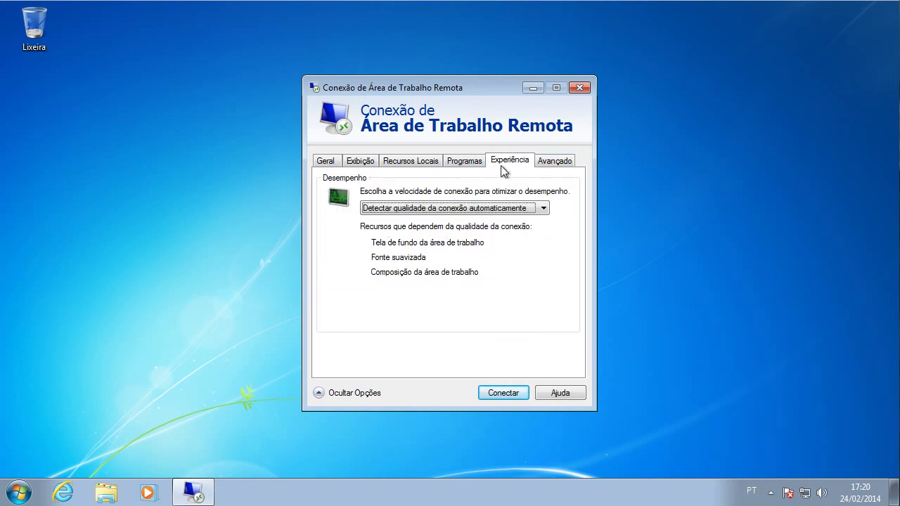
{"action": "left_click", "coordinate": [454, 208]}
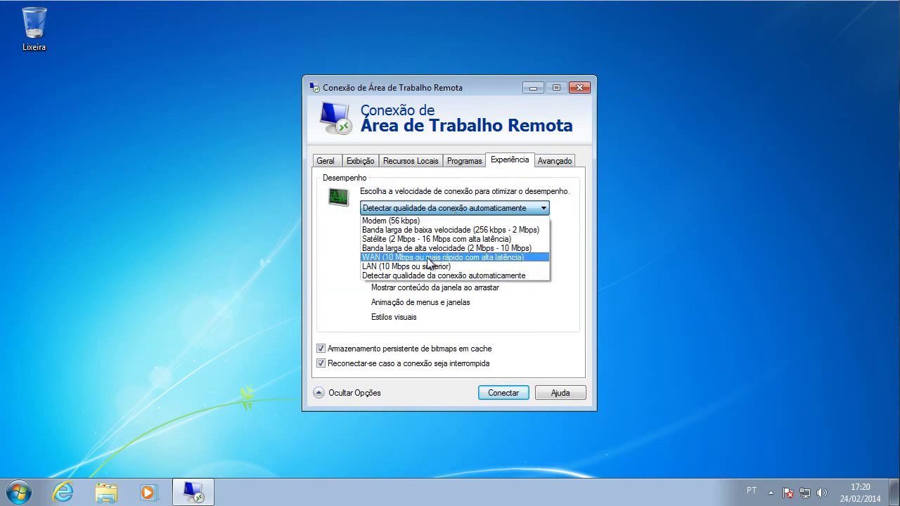
{"action": "left_click", "coordinate": [430, 266]}
- Compare Modem (56 kbps), low-speed broadband, satellite and WAN speeds, then settle back on LAN
{"action": "left_click", "coordinate": [411, 211]}
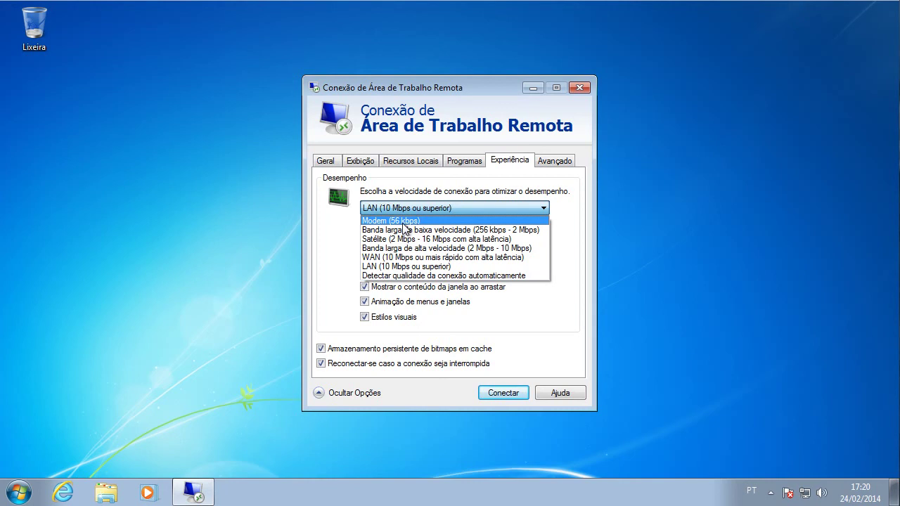
{"action": "left_click", "coordinate": [420, 221]}
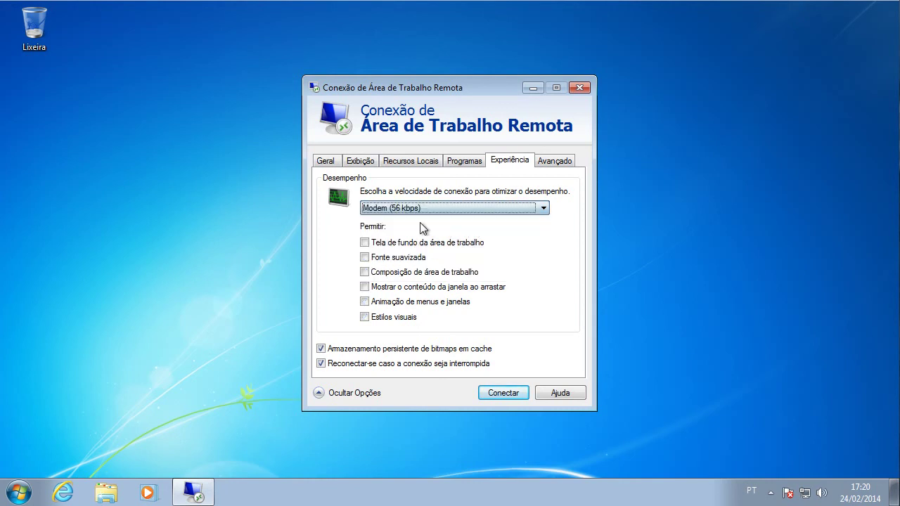
{"action": "left_click", "coordinate": [427, 208]}
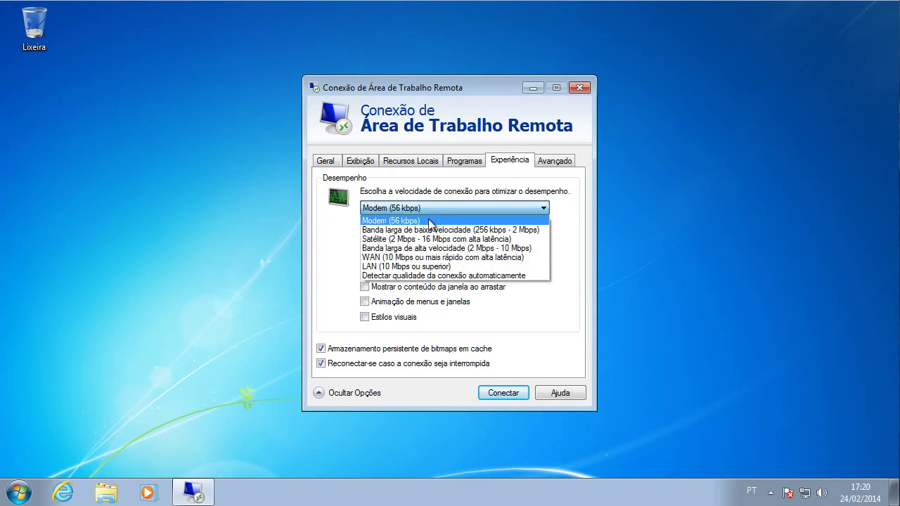
{"action": "left_click", "coordinate": [507, 232]}
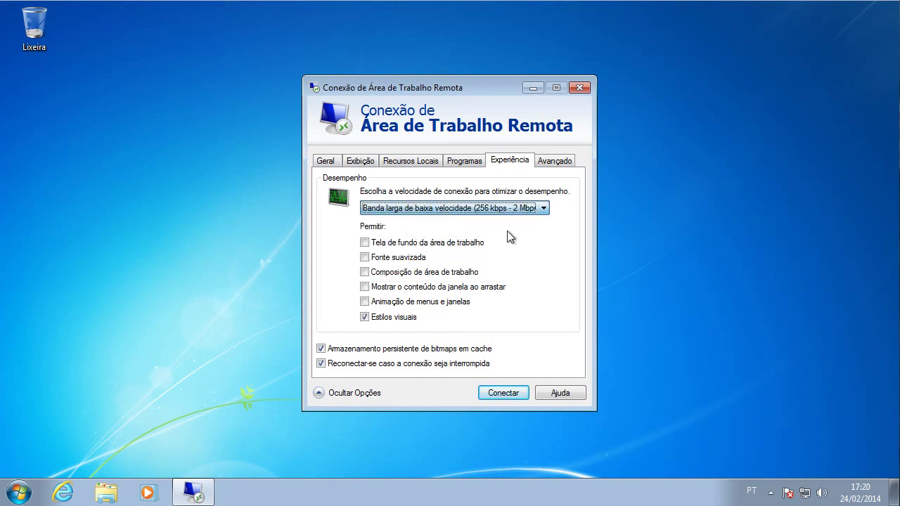
{"action": "left_click", "coordinate": [447, 209]}
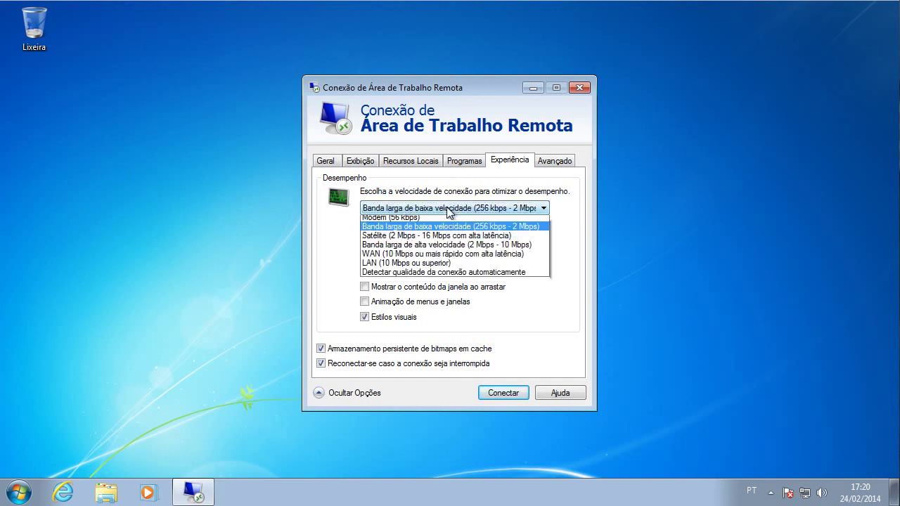
{"action": "left_click", "coordinate": [406, 235]}
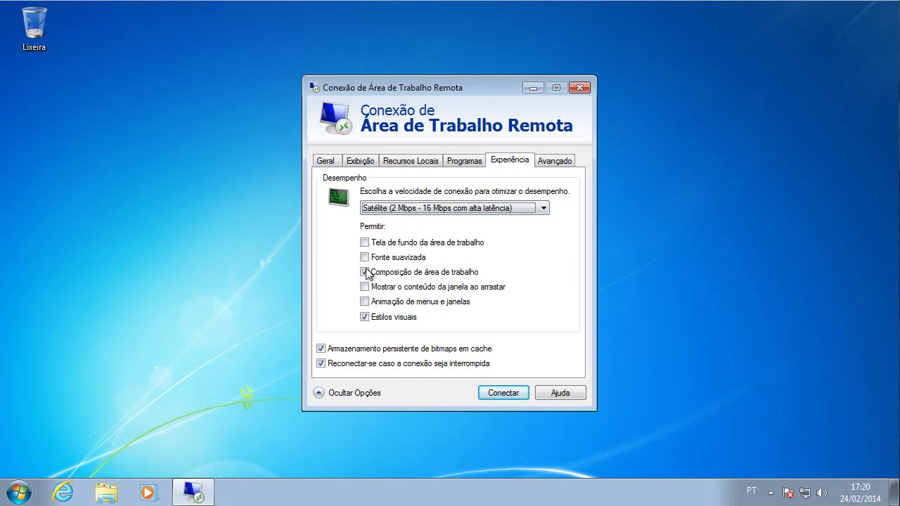
{"action": "left_click", "coordinate": [418, 208]}
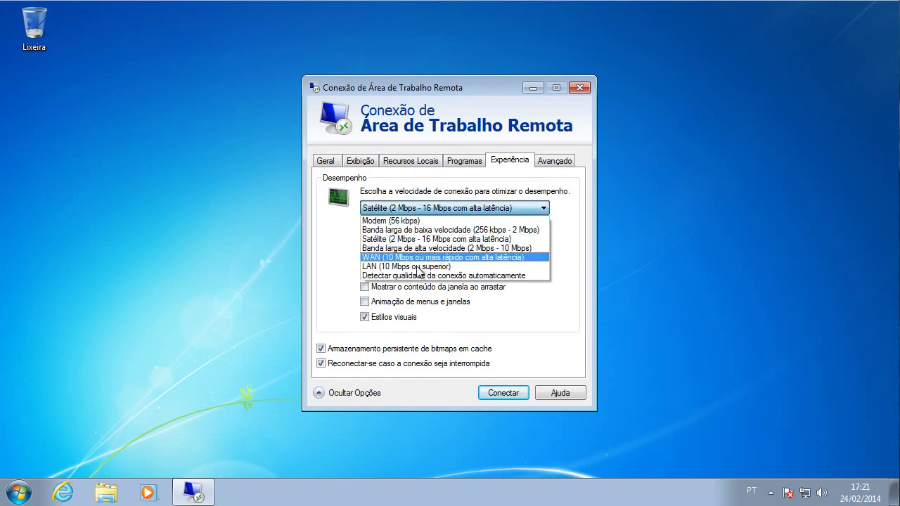
{"action": "left_click", "coordinate": [389, 260]}
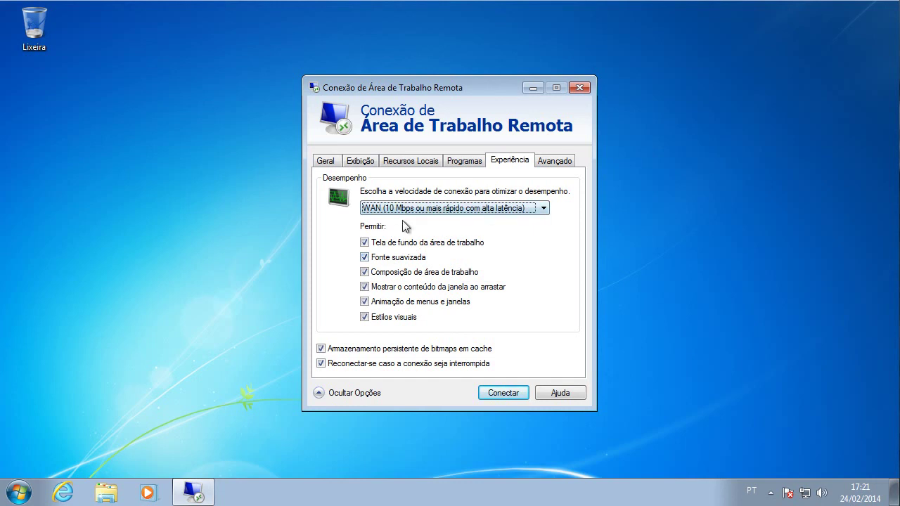
{"action": "left_click", "coordinate": [433, 211]}
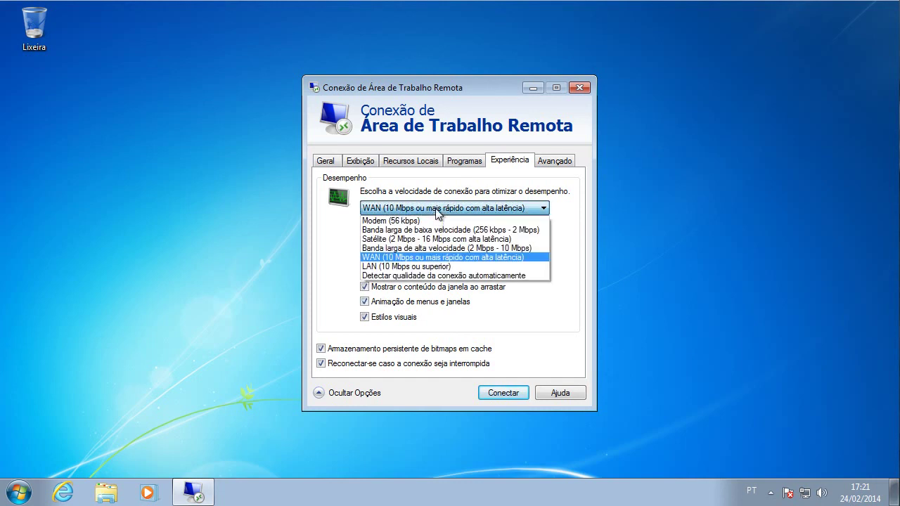
{"action": "left_click", "coordinate": [425, 268]}
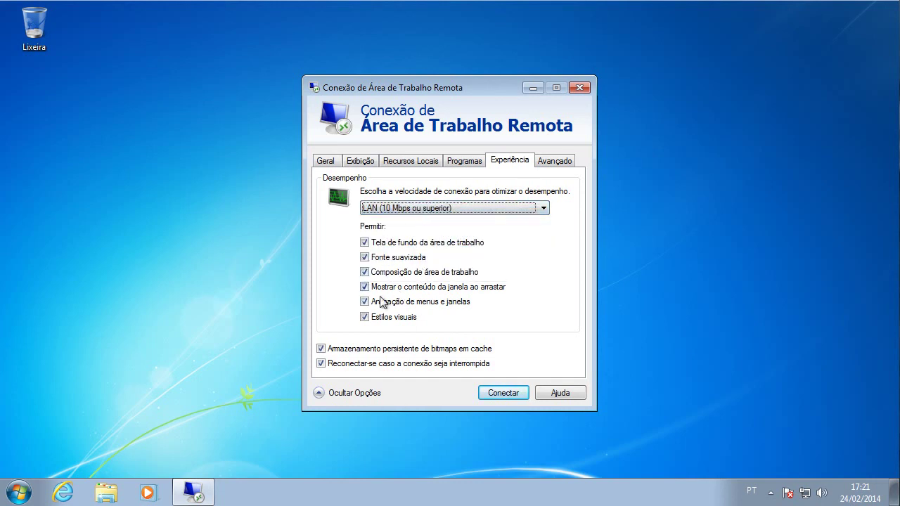
{"action": "left_click", "coordinate": [428, 211]}
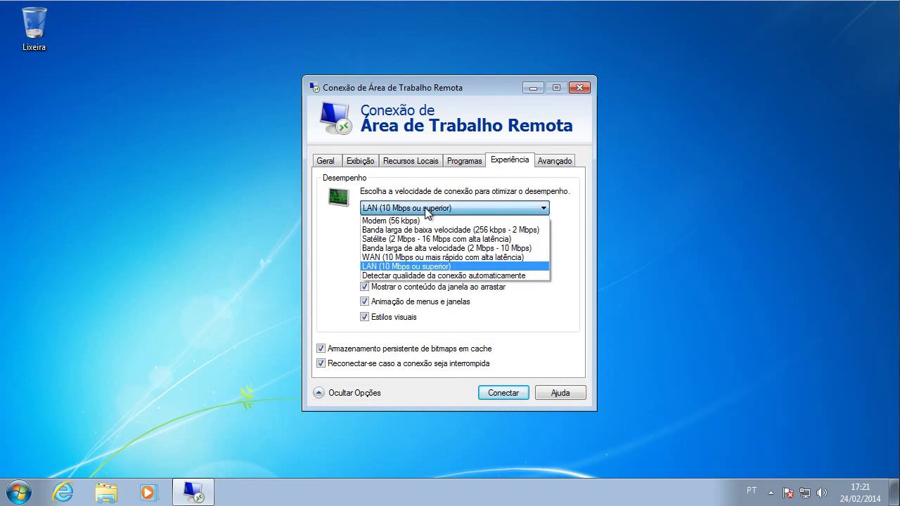
{"action": "left_click", "coordinate": [426, 211]}
- In Recursos Locais, stop sharing printers and select smart cards under Mais..., then review Exibição and Geral
{"action": "left_click", "coordinate": [464, 162]}
{"action": "left_click", "coordinate": [408, 165]}
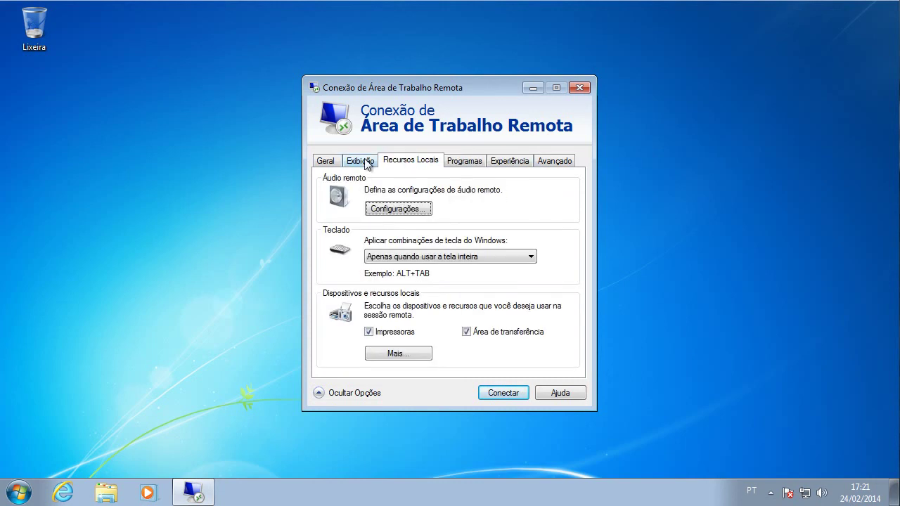
{"action": "left_click", "coordinate": [394, 333]}
{"action": "left_click", "coordinate": [405, 354]}
{"action": "left_click", "coordinate": [359, 262]}
{"action": "left_click", "coordinate": [481, 387]}
{"action": "left_click", "coordinate": [368, 163]}
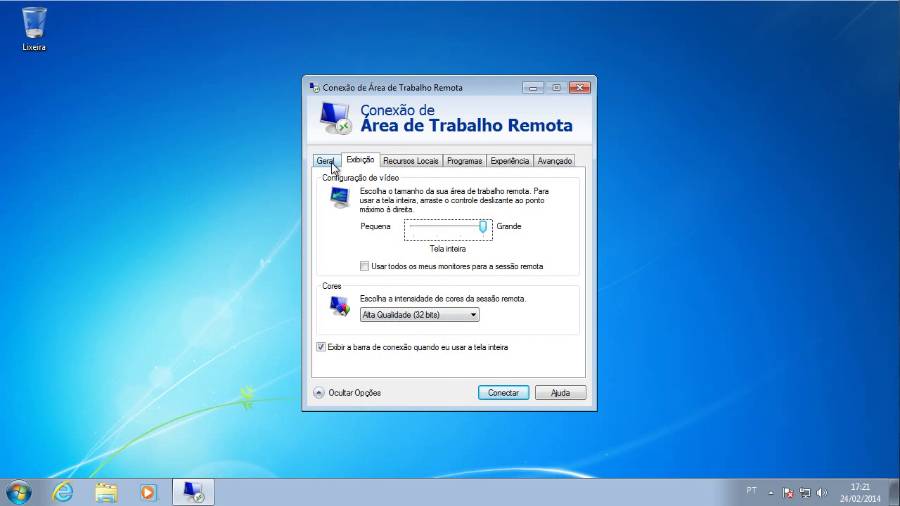
{"action": "left_click", "coordinate": [332, 163]}
- Connect to 192.168.0.25 and enter the account password in Segurança do Windows
{"action": "left_click", "coordinate": [485, 391]}
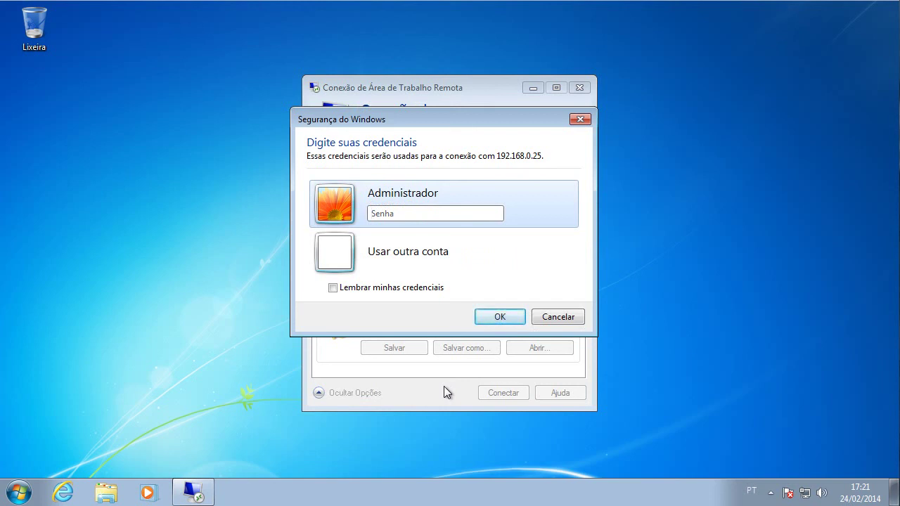
{"action": "type", "text": "••••••"}
{"action": "key", "text": "Return"}
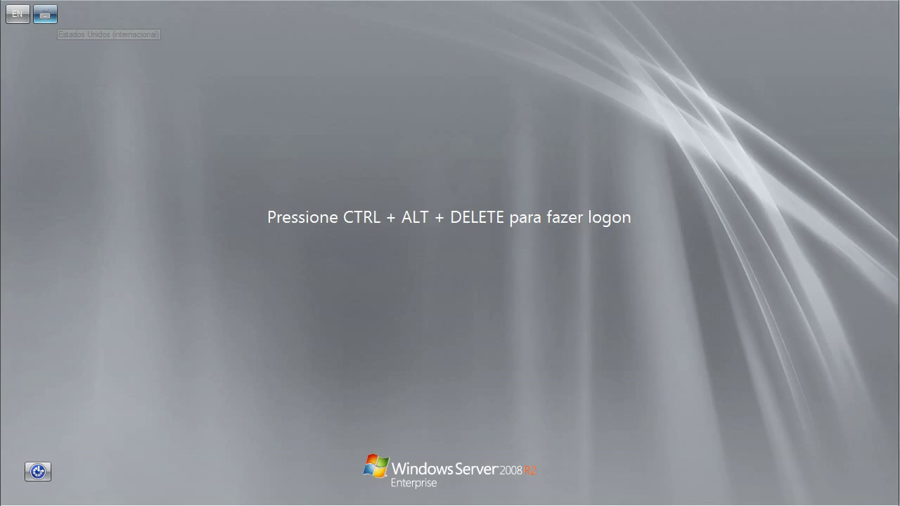
- Send Ctrl-Alt-Del and sign in to the server with the administrator user name and password
{"action": "key", "text": "ctrl+Home"}
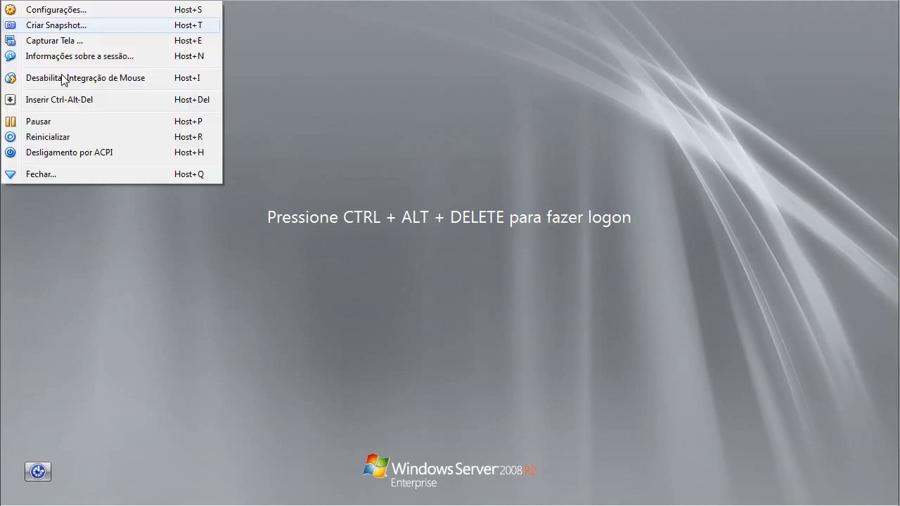
{"action": "left_click", "coordinate": [85, 99]}
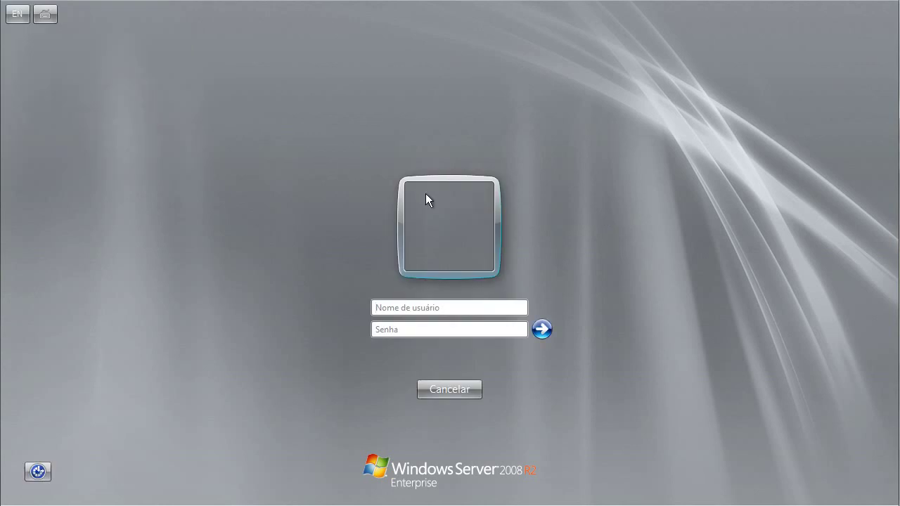
{"action": "type", "text": "Administrador*******"}
{"action": "key", "text": "Return"}
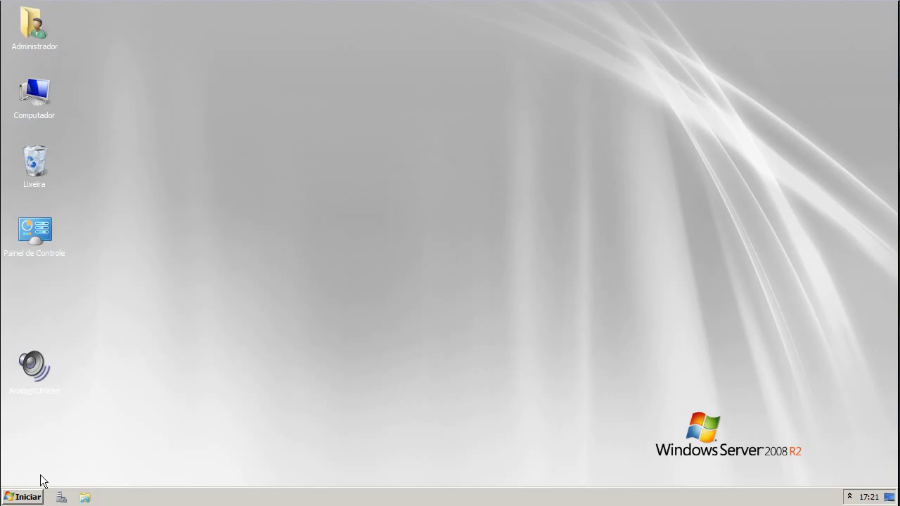
- Maximize the Remote Desktop Connection window so the server session fills the screen
{"action": "left_click", "coordinate": [35, 497]}
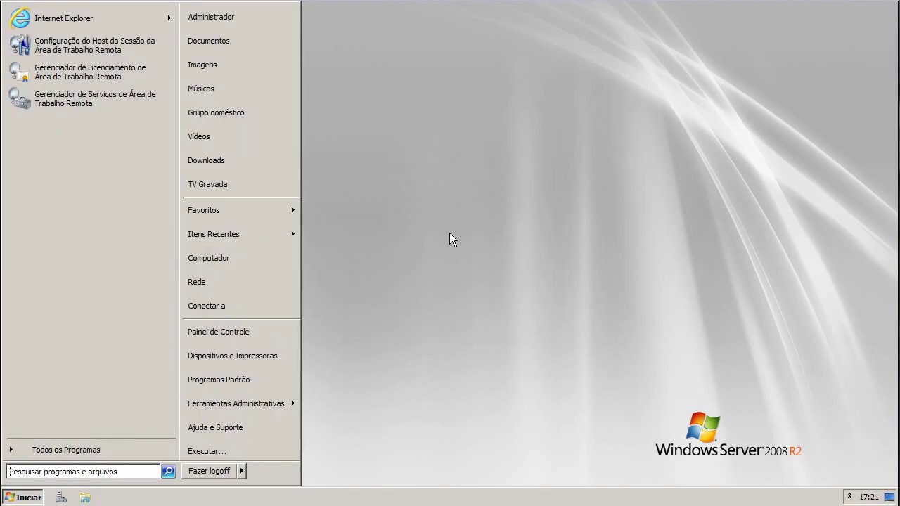
{"action": "left_click", "coordinate": [449, 235]}
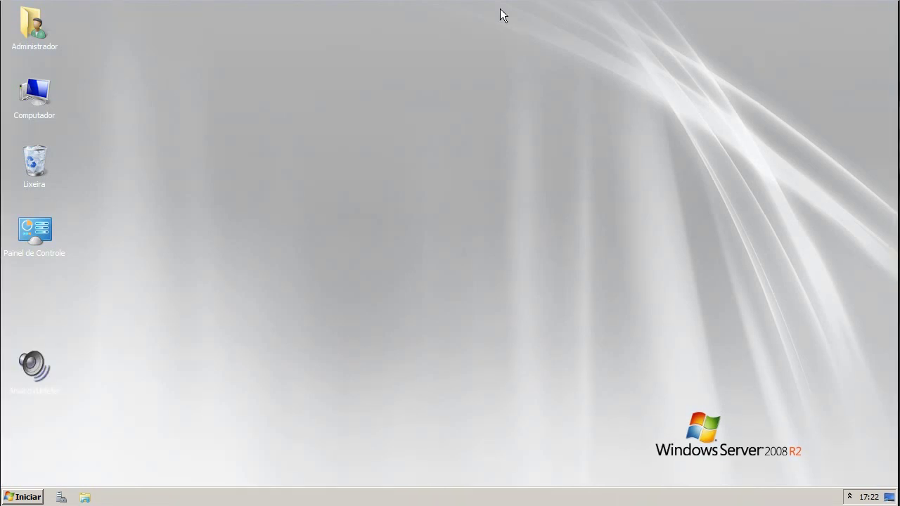
{"action": "mouse_move", "coordinate": [500, 11]}
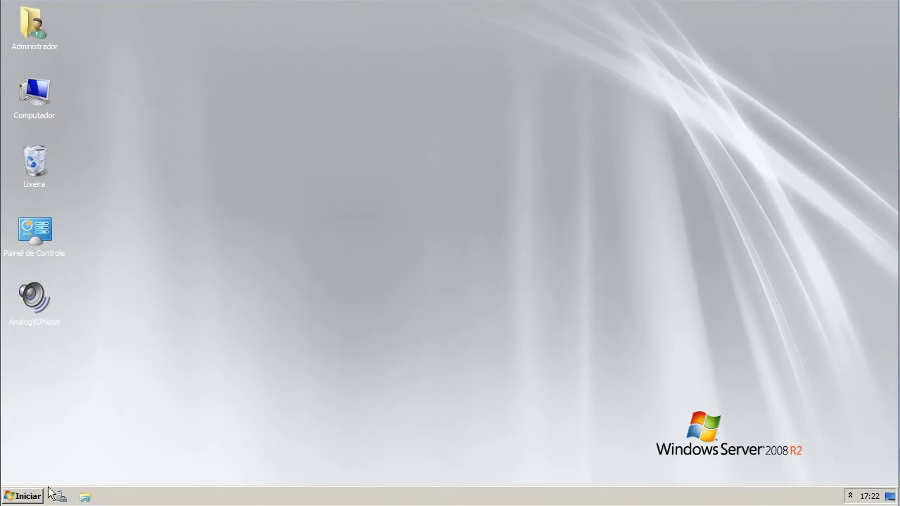
{"action": "left_click", "coordinate": [32, 496]}
{"action": "left_click", "coordinate": [354, 427]}
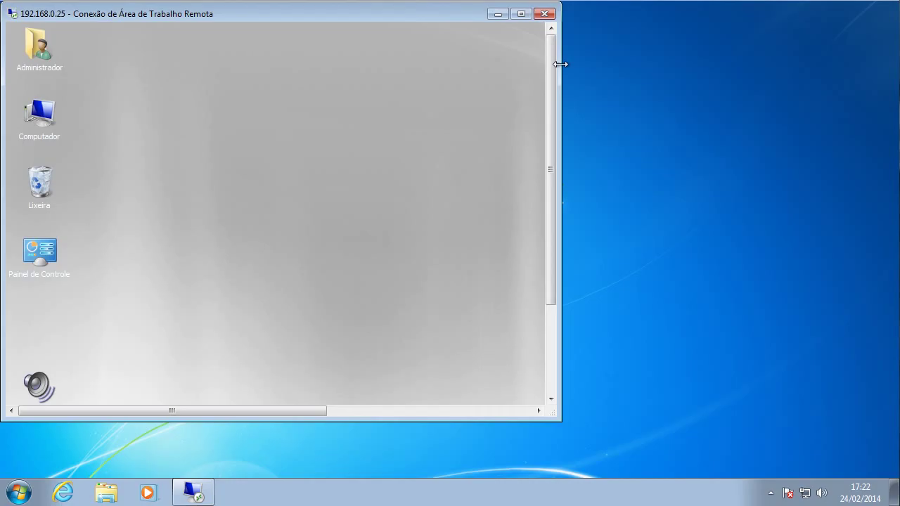
{"action": "left_click", "coordinate": [521, 13]}
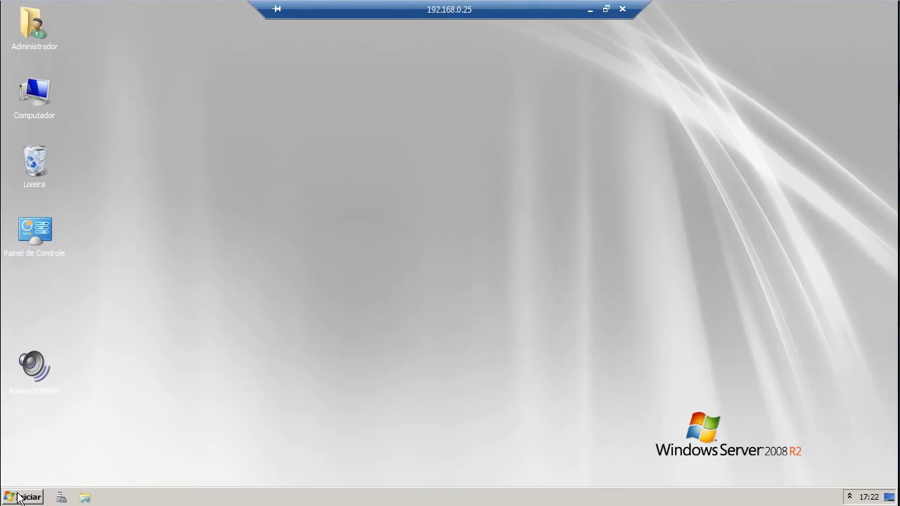
- Log off the remote server session via Iniciar > Fazer logoff
{"action": "left_click", "coordinate": [19, 497]}
{"action": "left_click", "coordinate": [210, 472]}
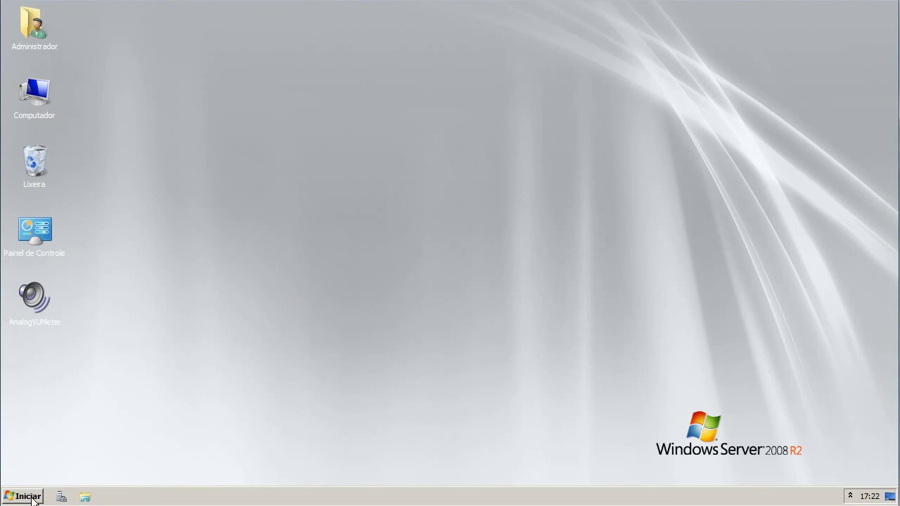
{"action": "left_click", "coordinate": [32, 497]}
{"action": "left_click", "coordinate": [211, 470]}
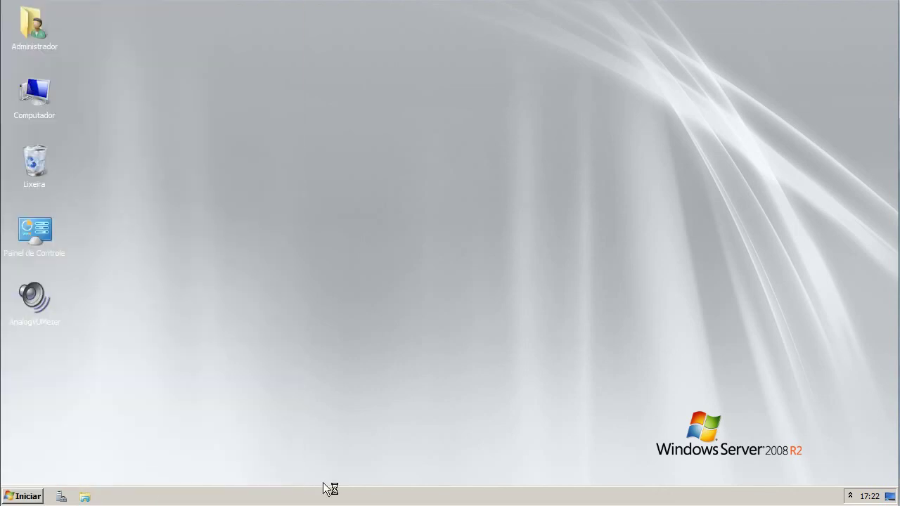